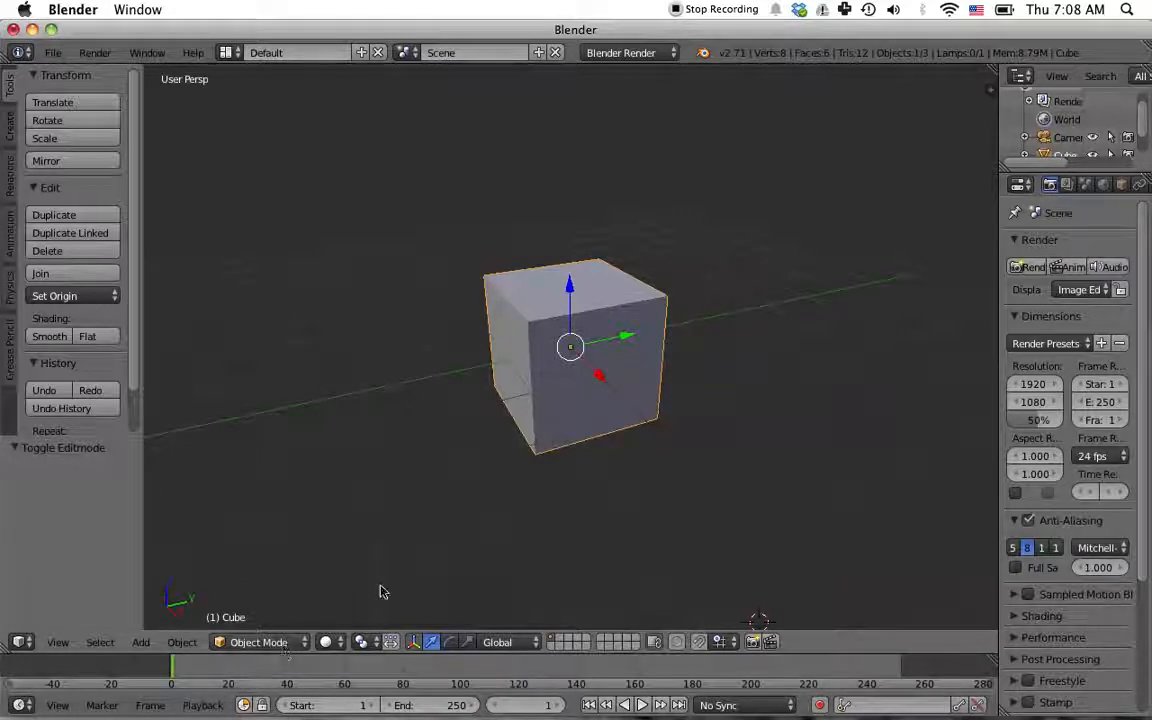
Step: Switch the default cube to Edit Mode and scale the whole mesh along X by about 2.35
key("Tab")
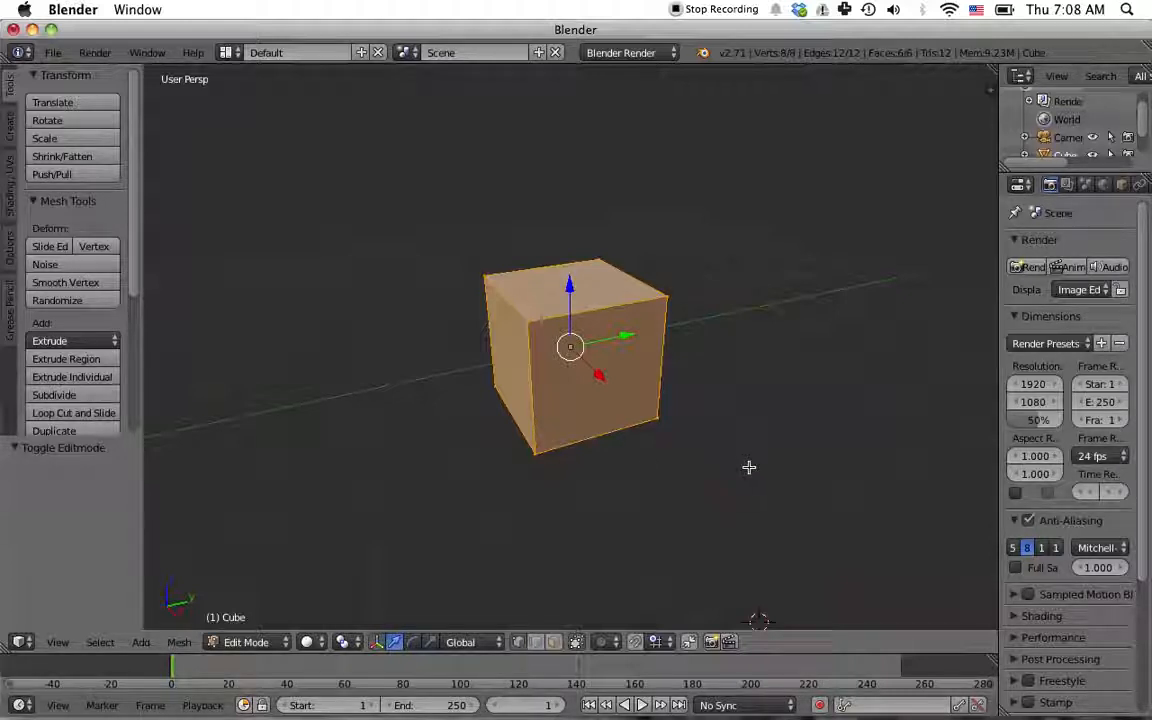
key("s")
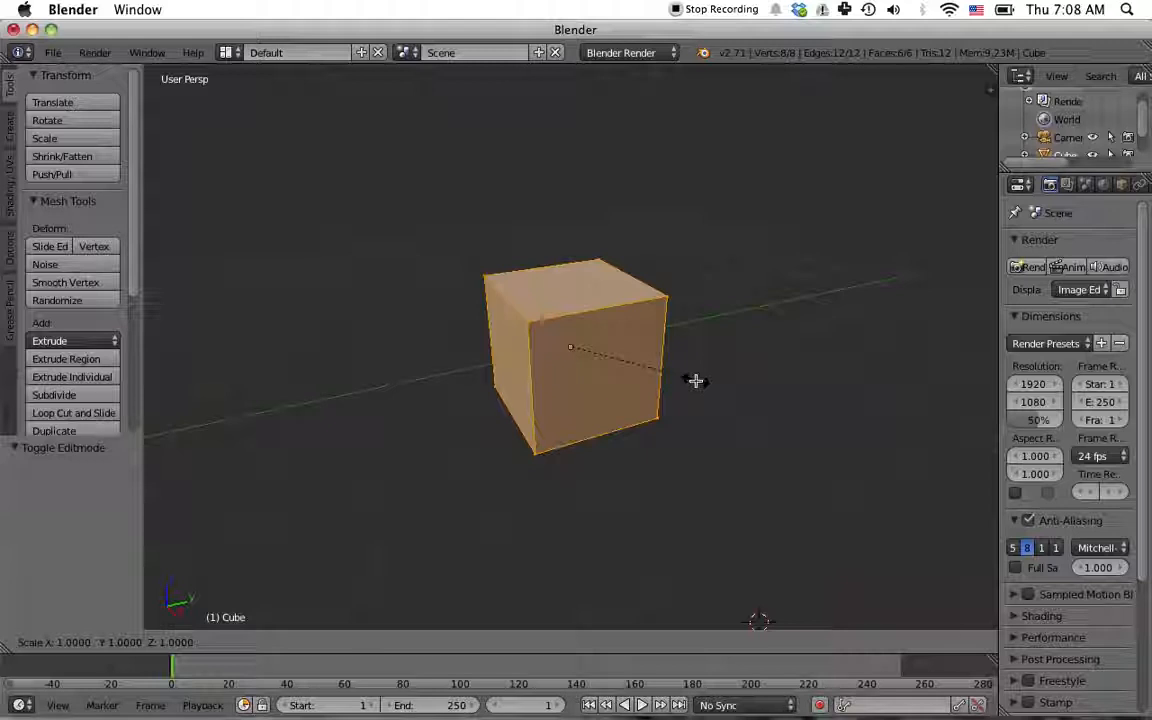
key("x")
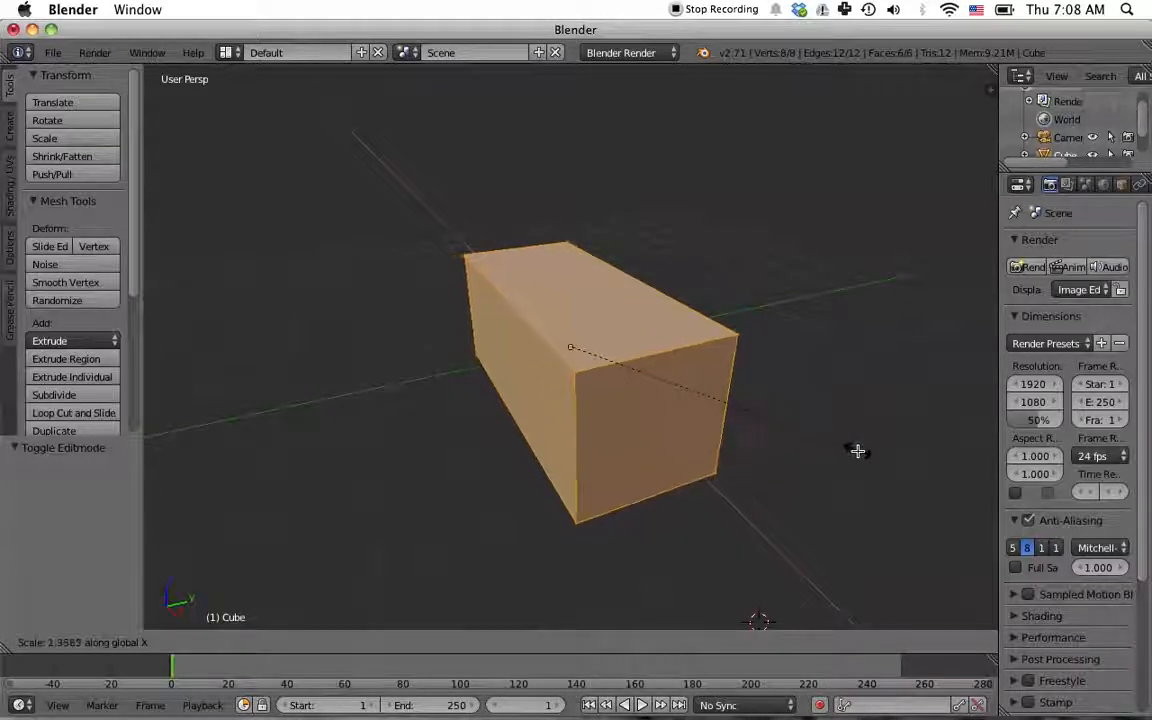
left_click(856, 451)
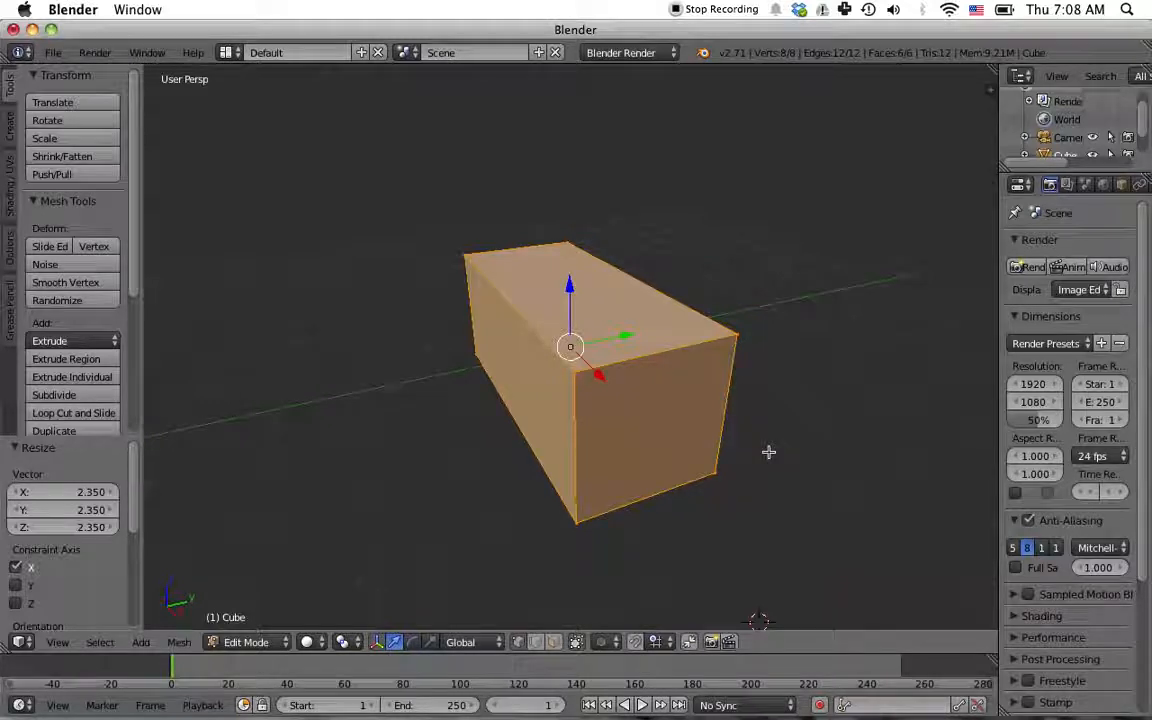
Step: Widen the box by scaling it along the Y axis by about 1.89
key("s")
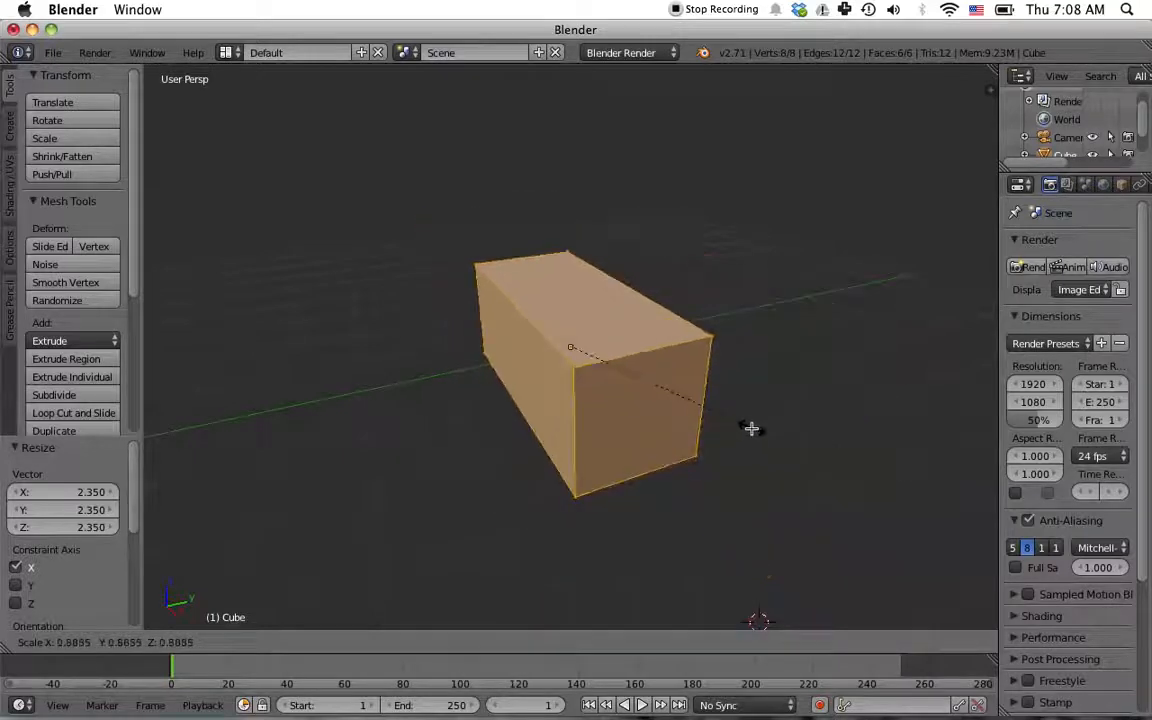
key("y")
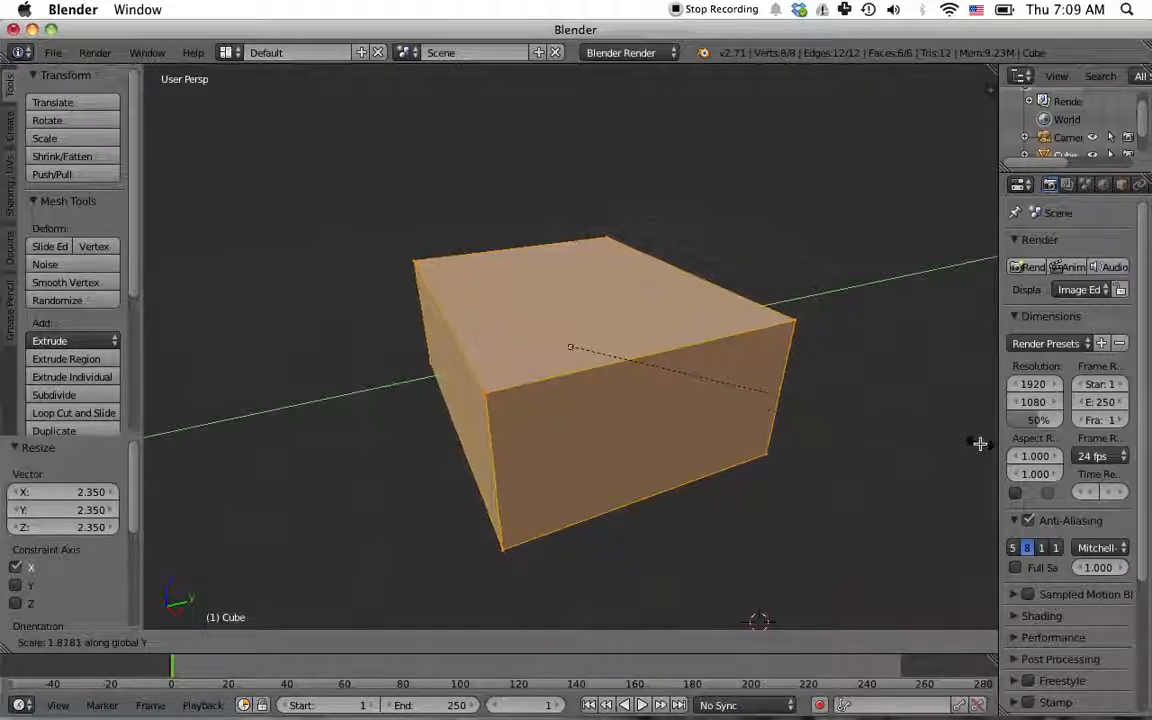
left_click(982, 443)
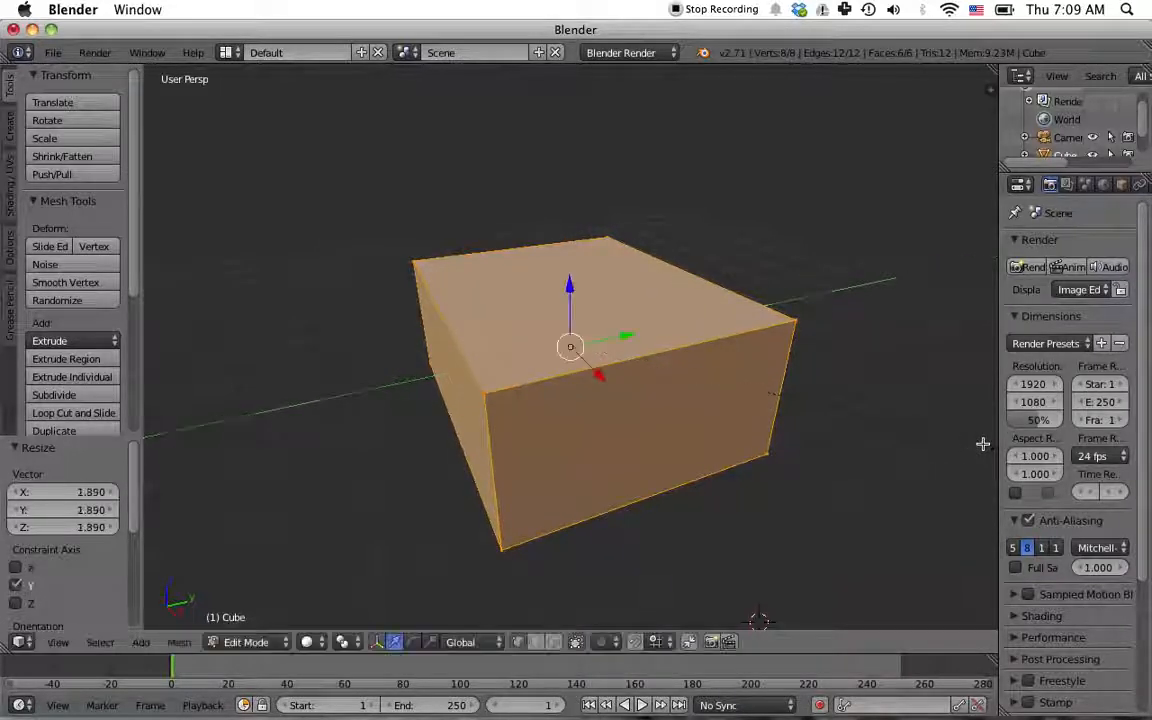
Step: Select a top corner in vertex select mode and a long top edge in edge select mode
middle_click_drag(877, 486, 722, 468)
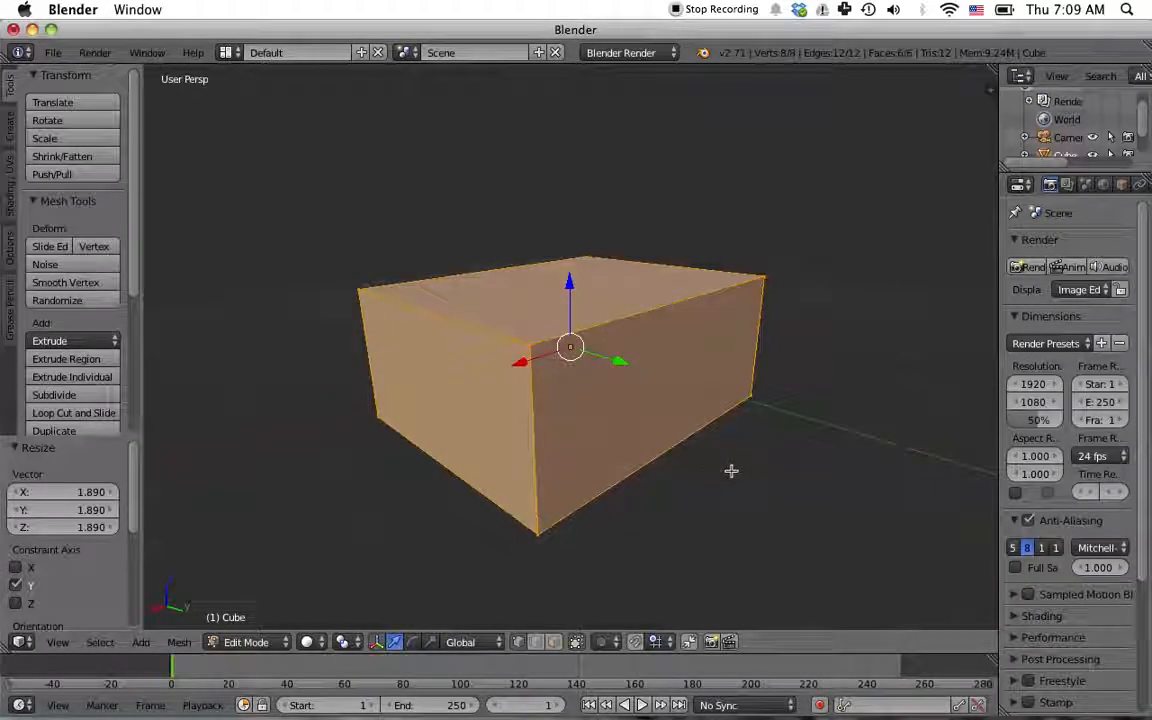
middle_click_drag(826, 428, 429, 432)
middle_click_drag(861, 450, 800, 440)
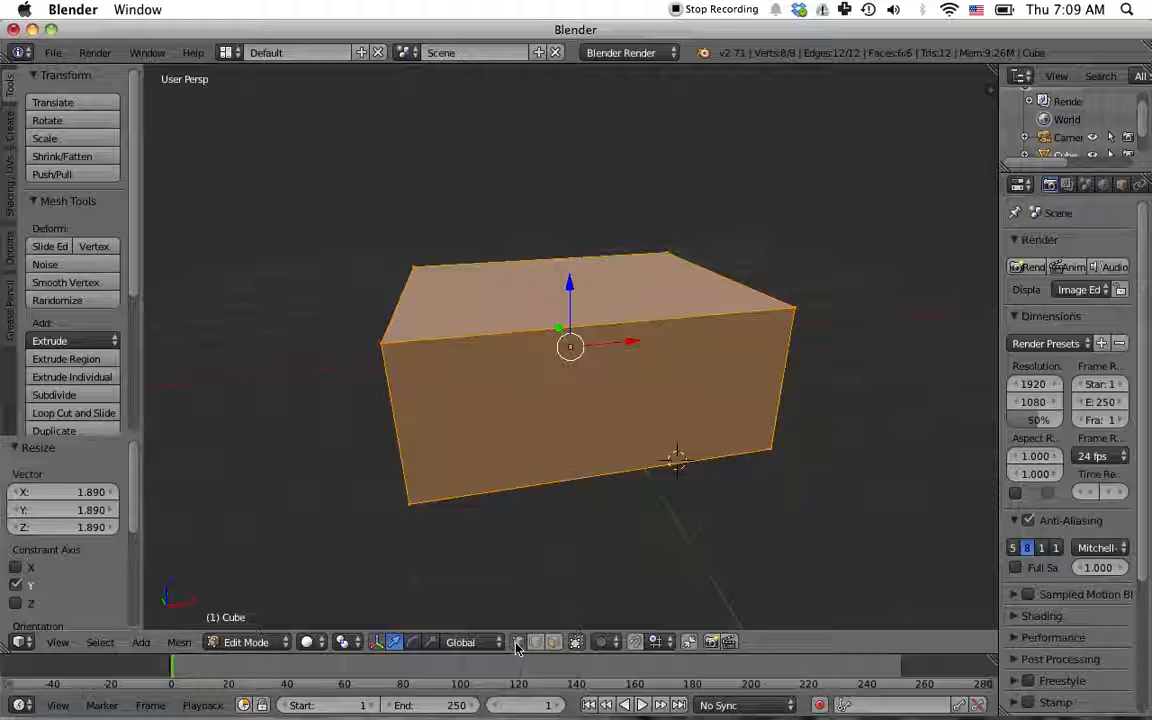
right_click(383, 344)
middle_click_drag(458, 453, 573, 578)
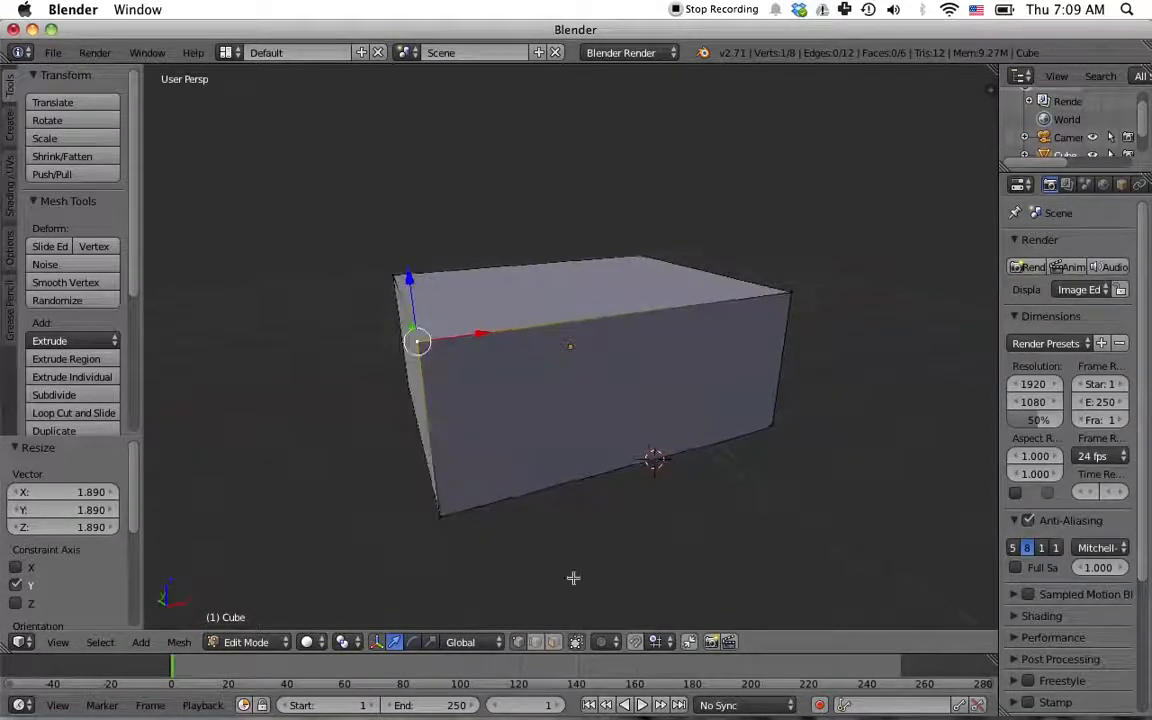
left_click(536, 644)
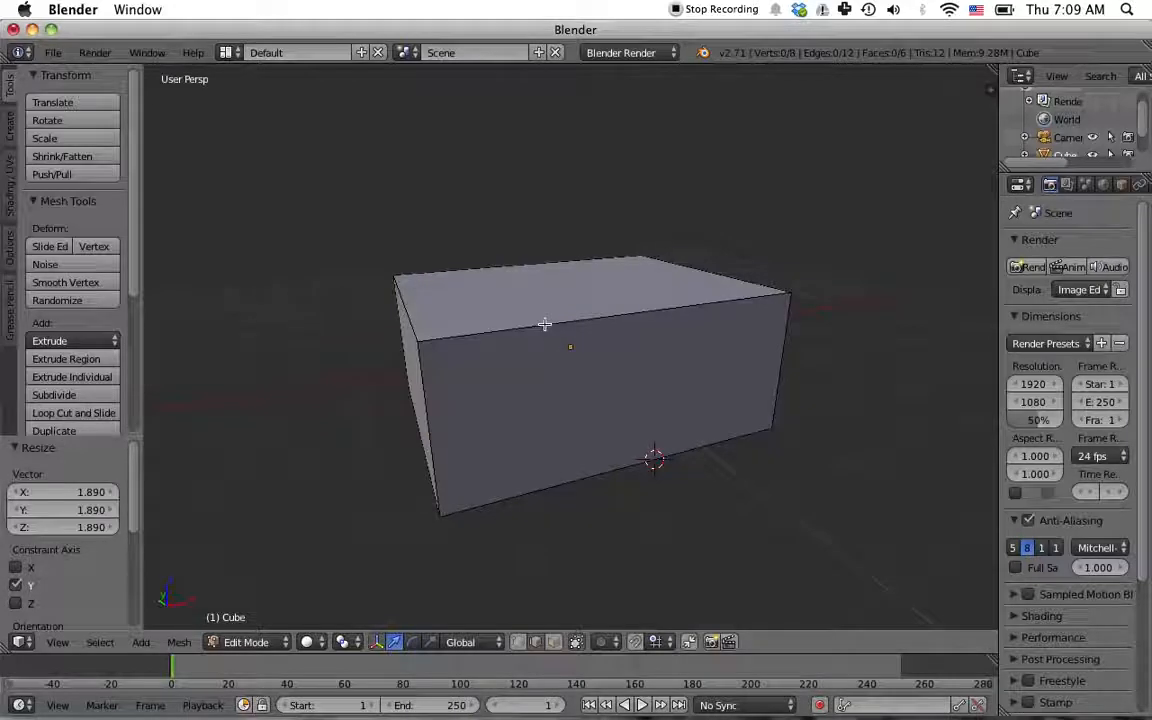
right_click(544, 324)
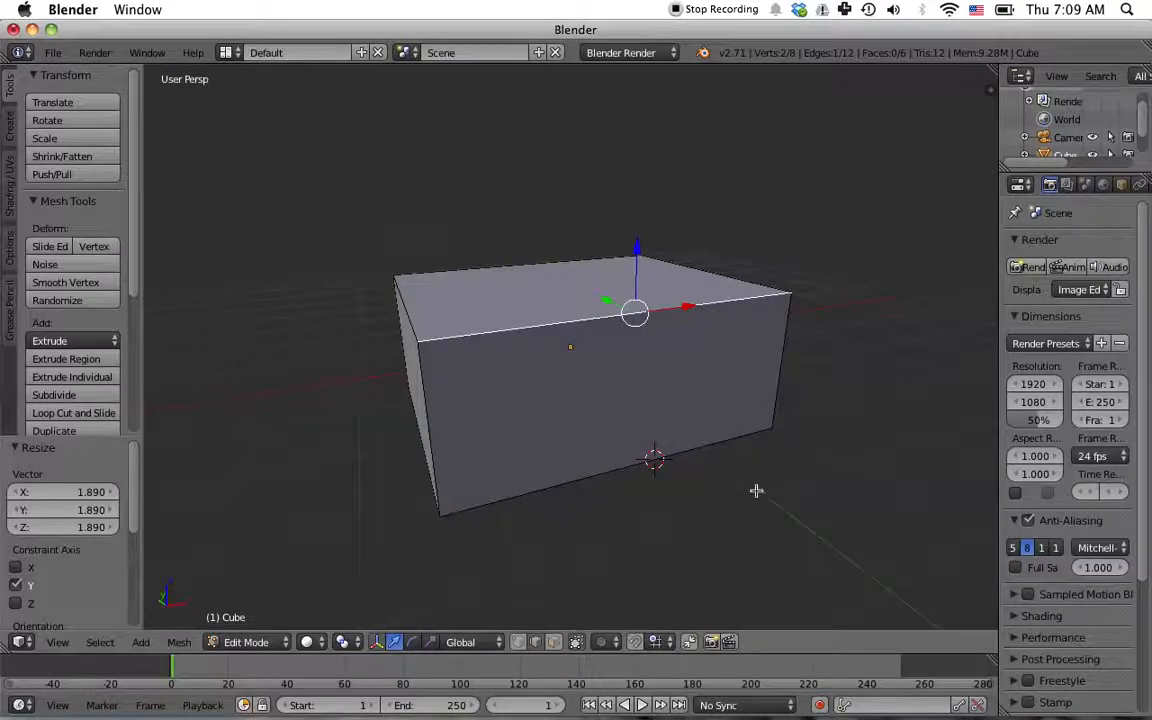
key("KP_Decimal")
middle_click_drag(699, 504, 651, 505)
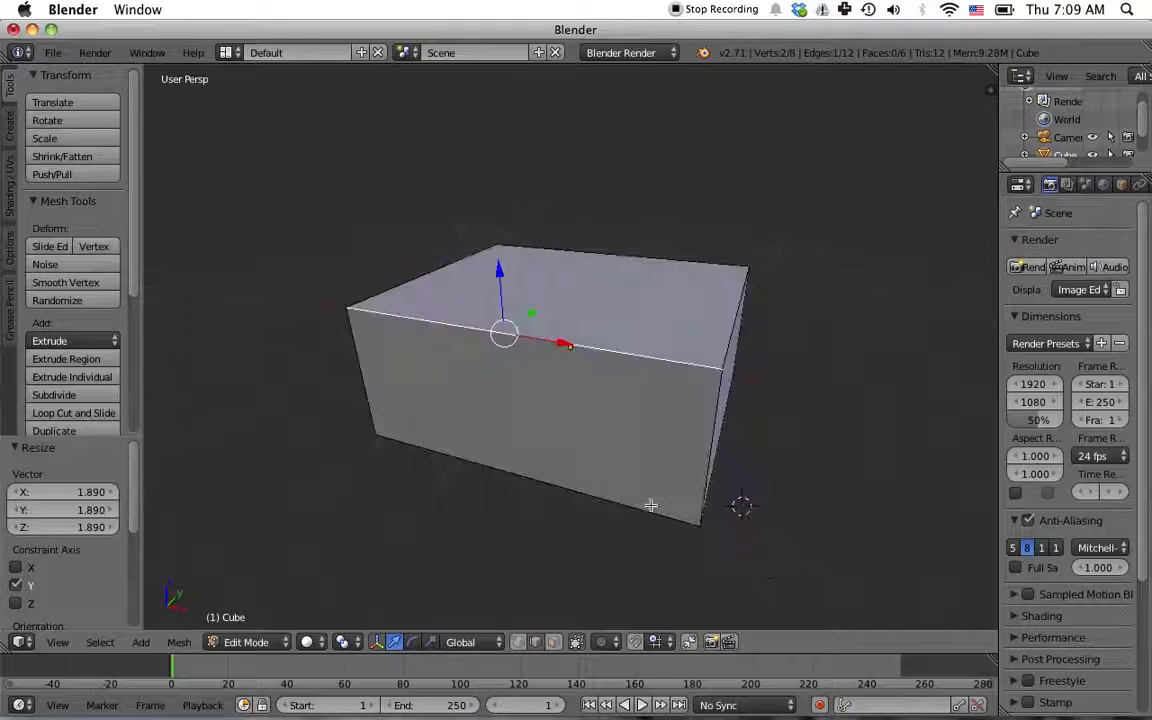
Step: Extrude the box's top face in place and scale it outward by about 1.28 to form an overhanging roof base
left_click(555, 647)
right_click(604, 300)
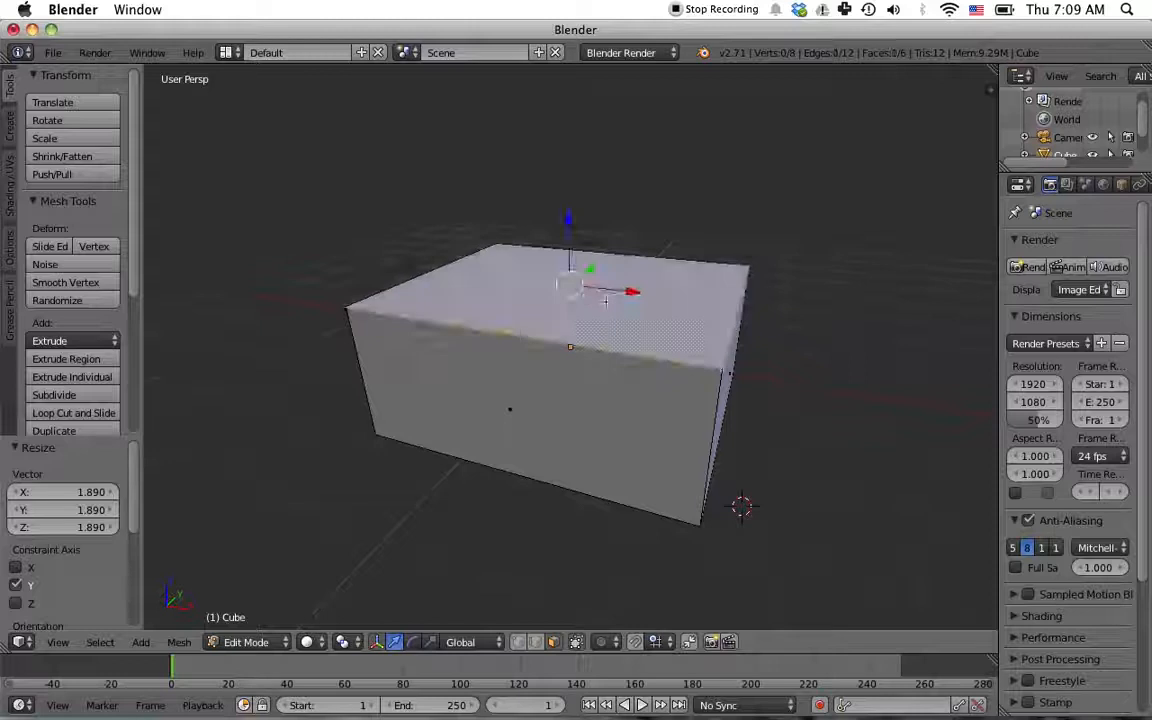
mouse_move(820, 447)
middle_mouse_down()
mouse_move(787, 427)
mouse_move(802, 434)
middle_mouse_up()
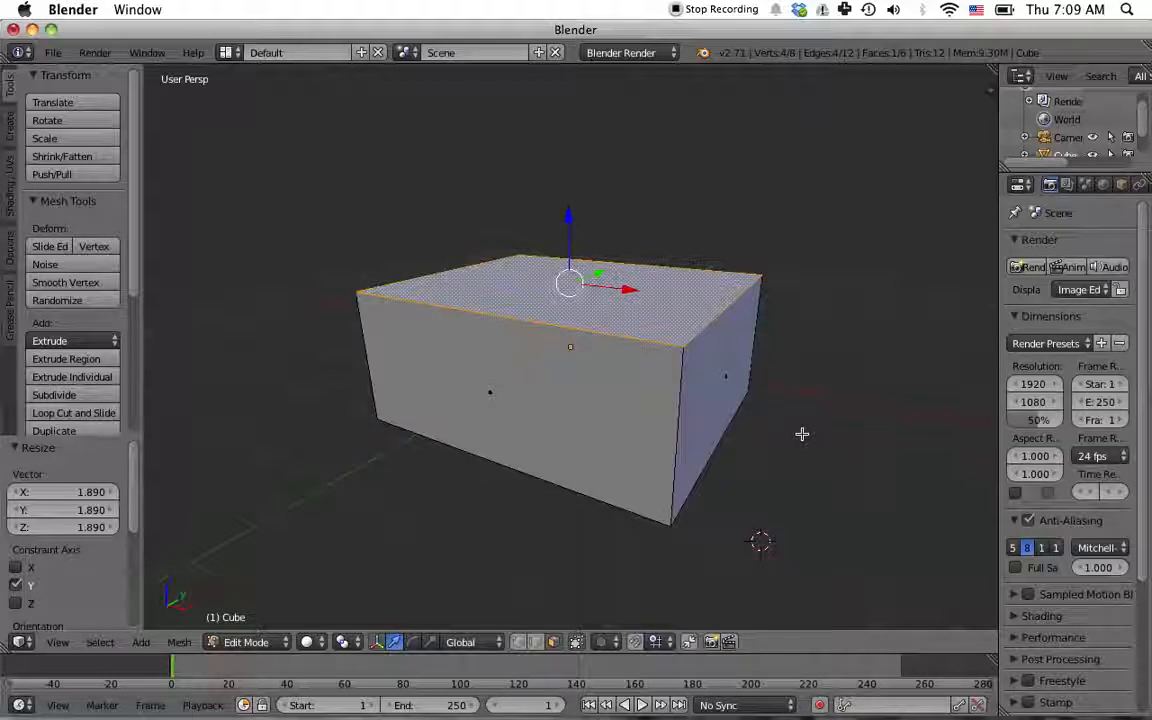
key("e")
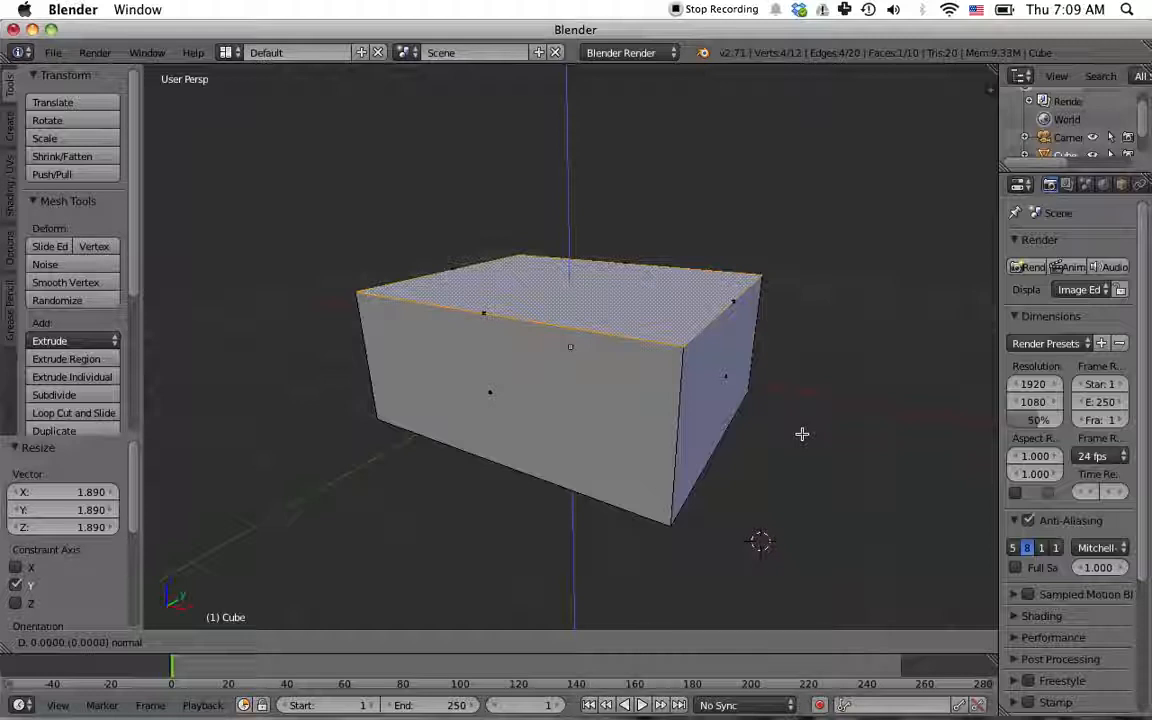
left_click(802, 434)
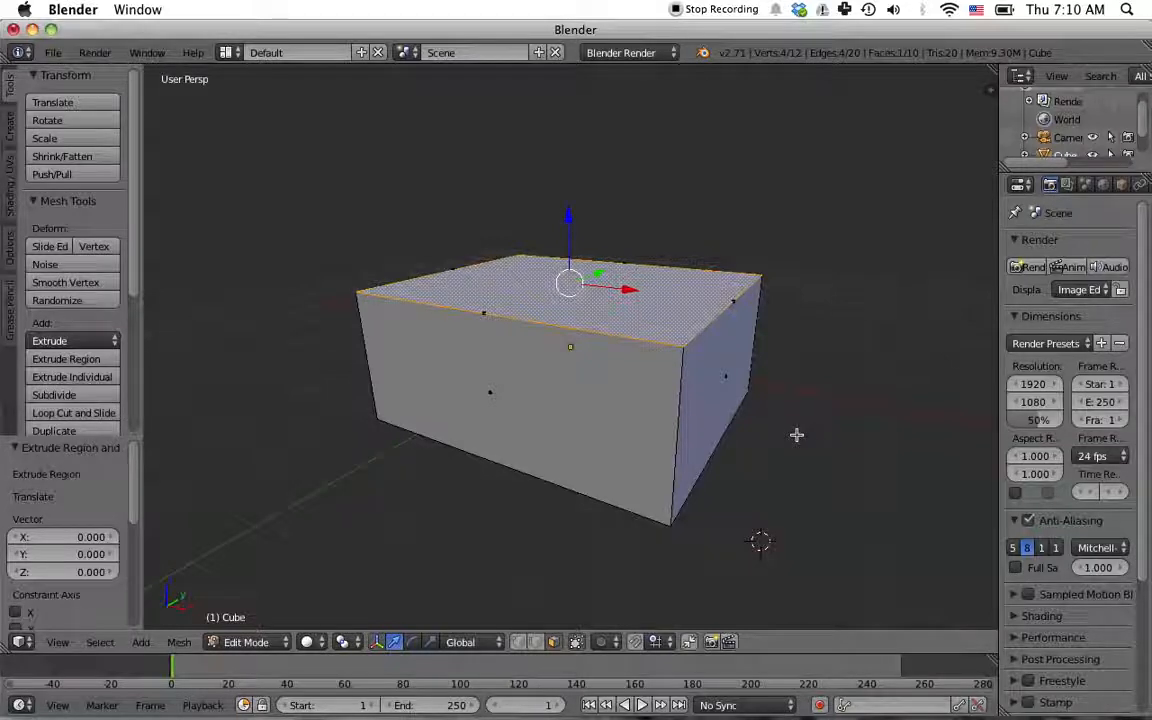
key("s")
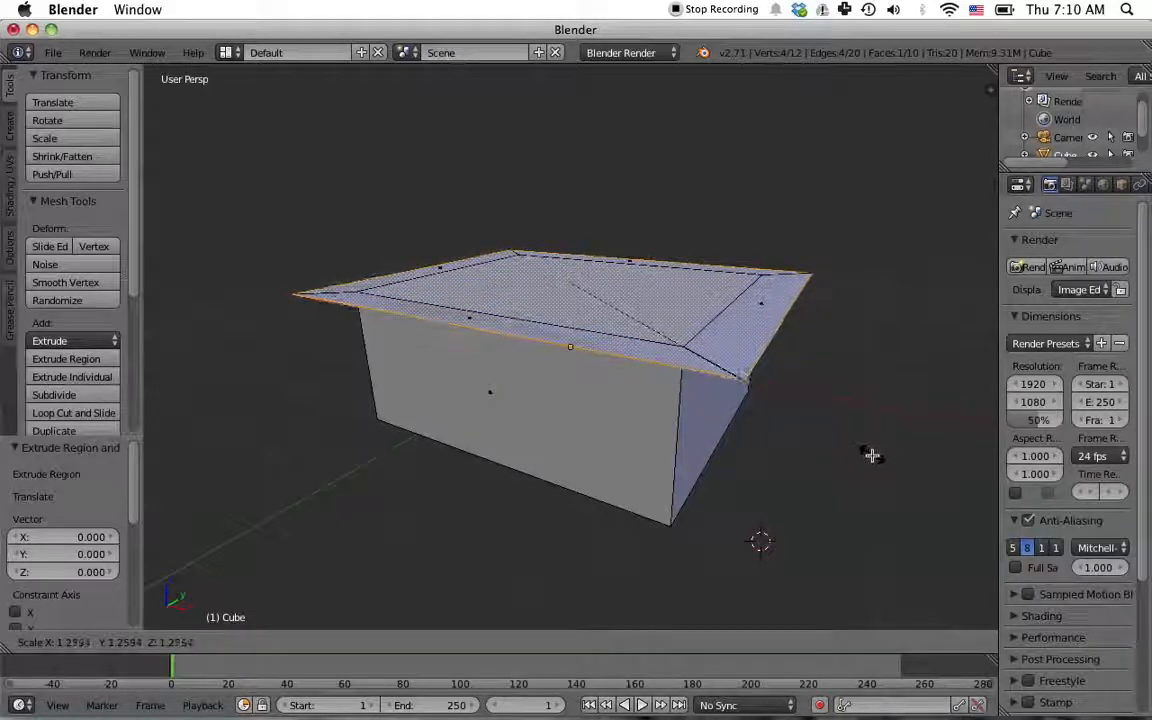
left_click(870, 454)
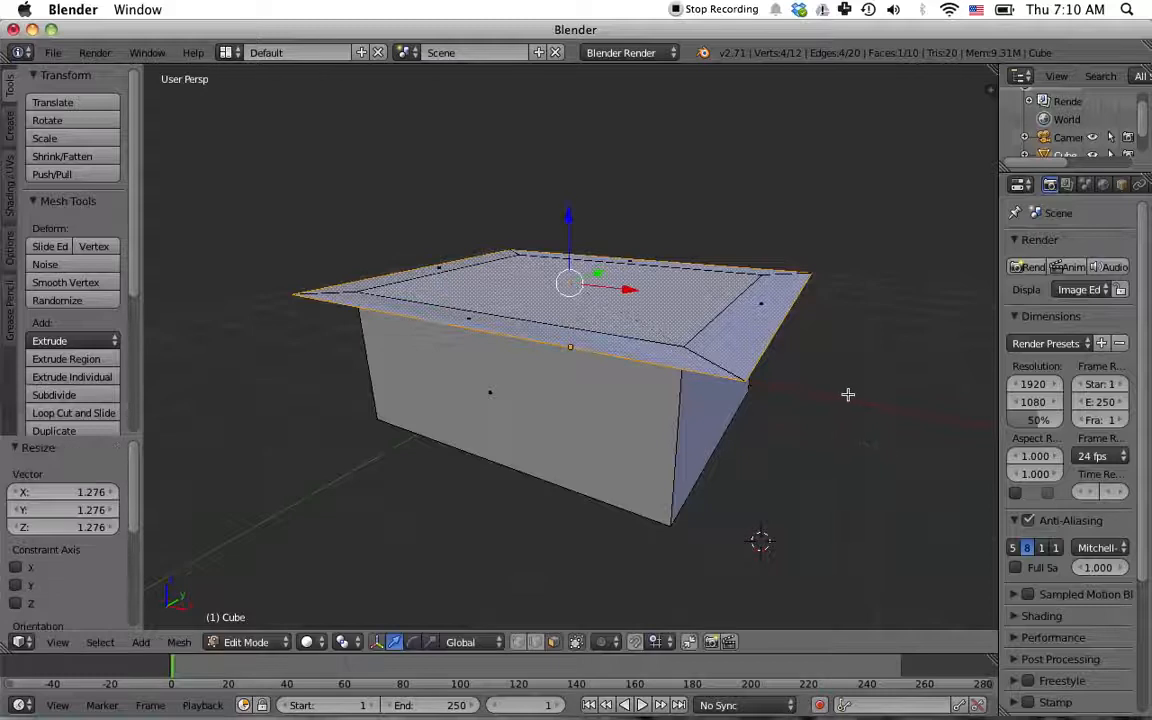
Step: Extrude the enlarged top face upward by about 1.5 units
mouse_move(868, 401)
middle_mouse_down()
mouse_move(830, 362)
mouse_move(847, 399)
middle_mouse_up()
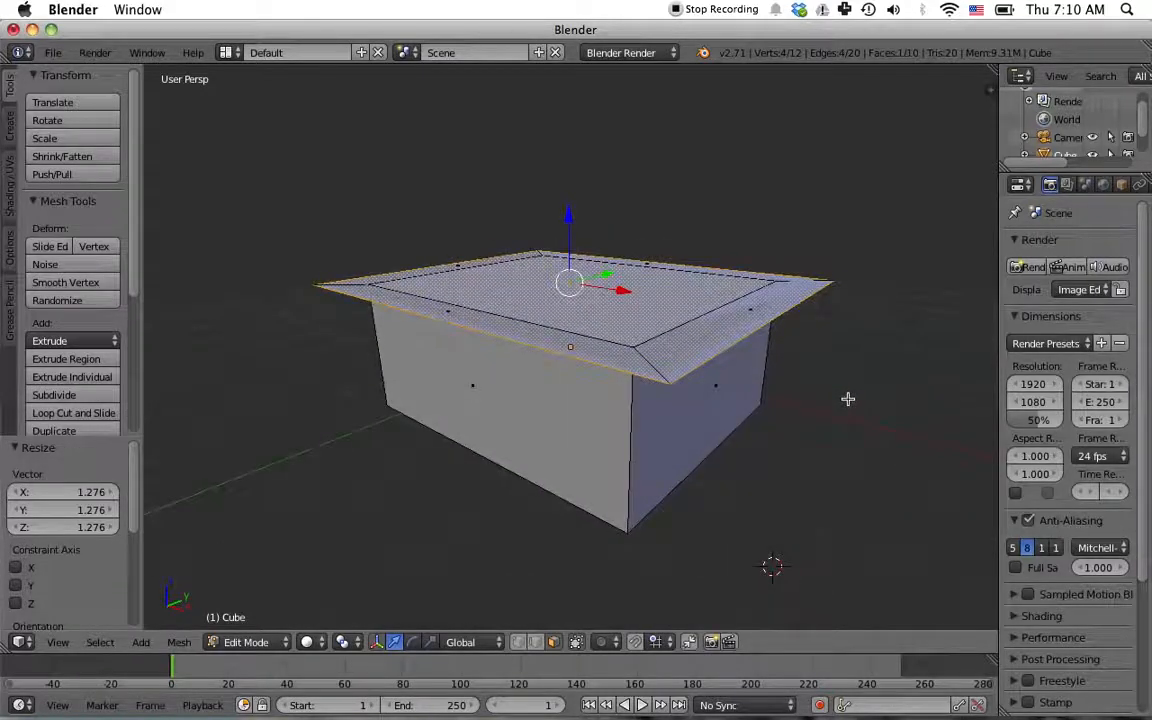
key("i")
key("e")
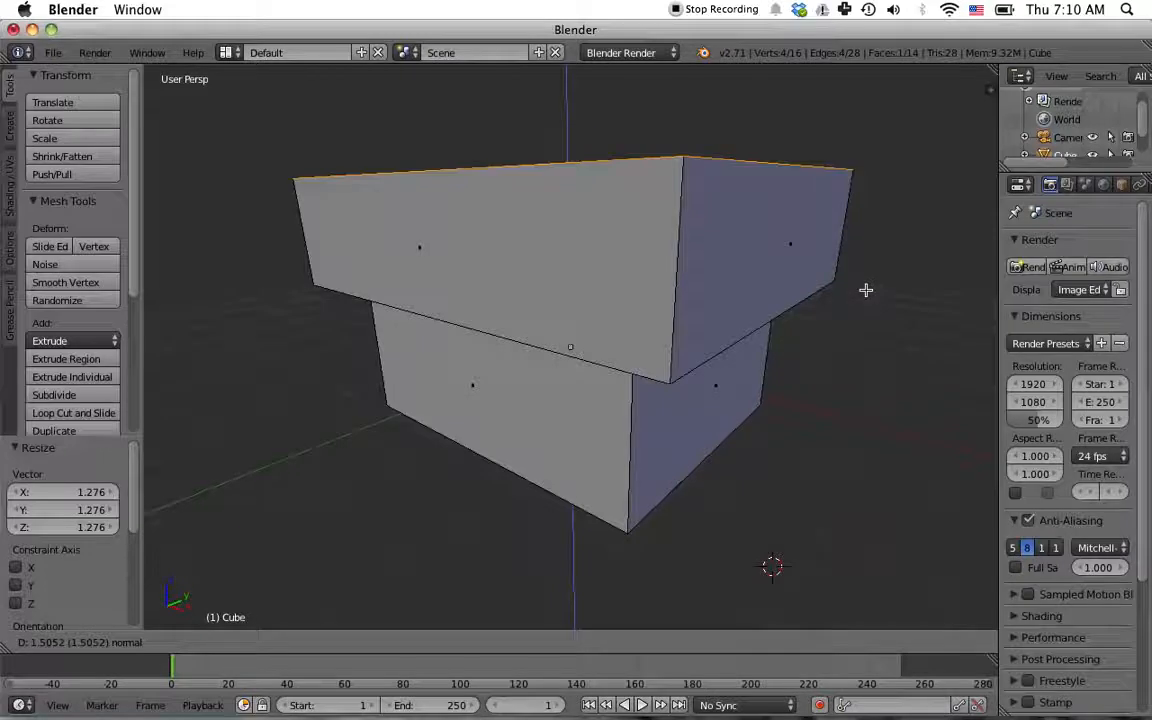
left_click(866, 290)
Step: Merge the extruded top face's vertices At Center to form a pointed roof
mouse_move(896, 428)
middle_mouse_down()
mouse_move(874, 442)
mouse_move(872, 393)
mouse_move(879, 440)
middle_mouse_up()
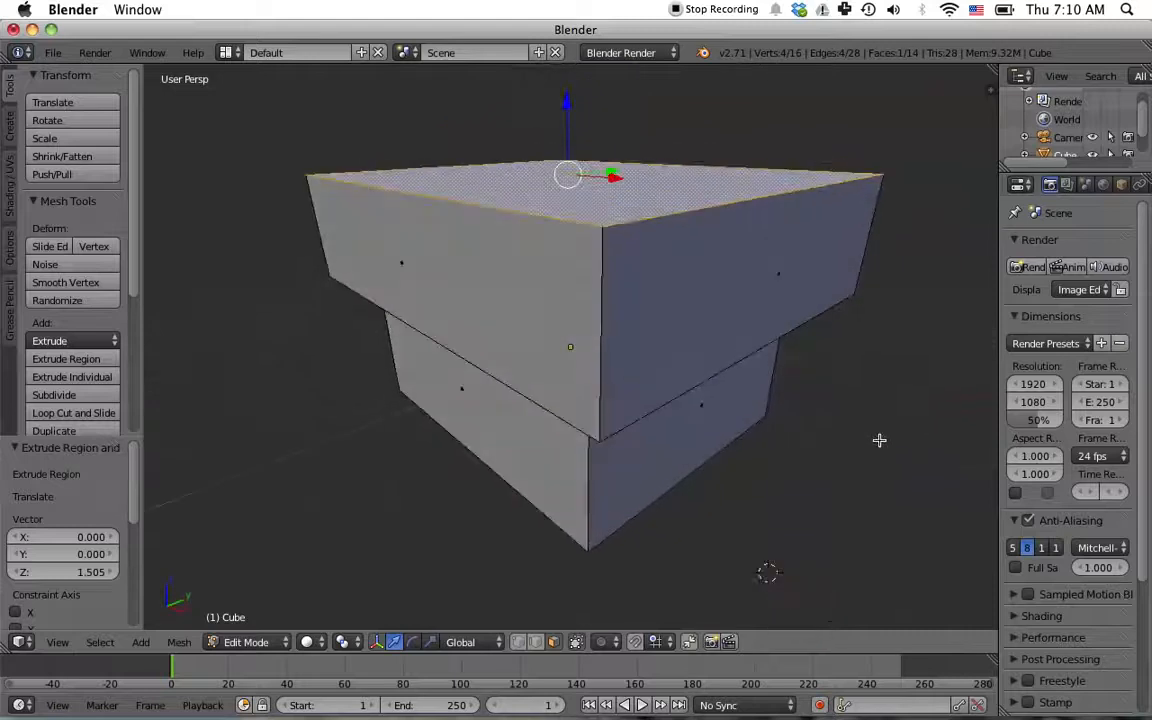
scroll(85, 330, "down", 6)
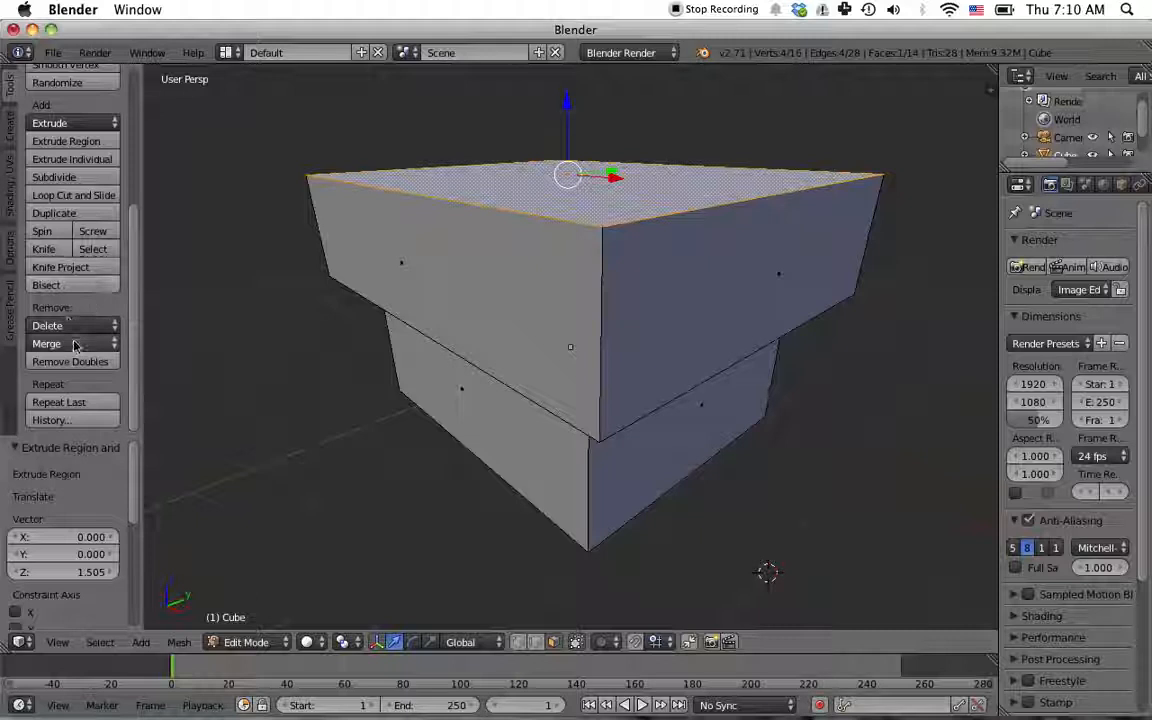
left_click(76, 345)
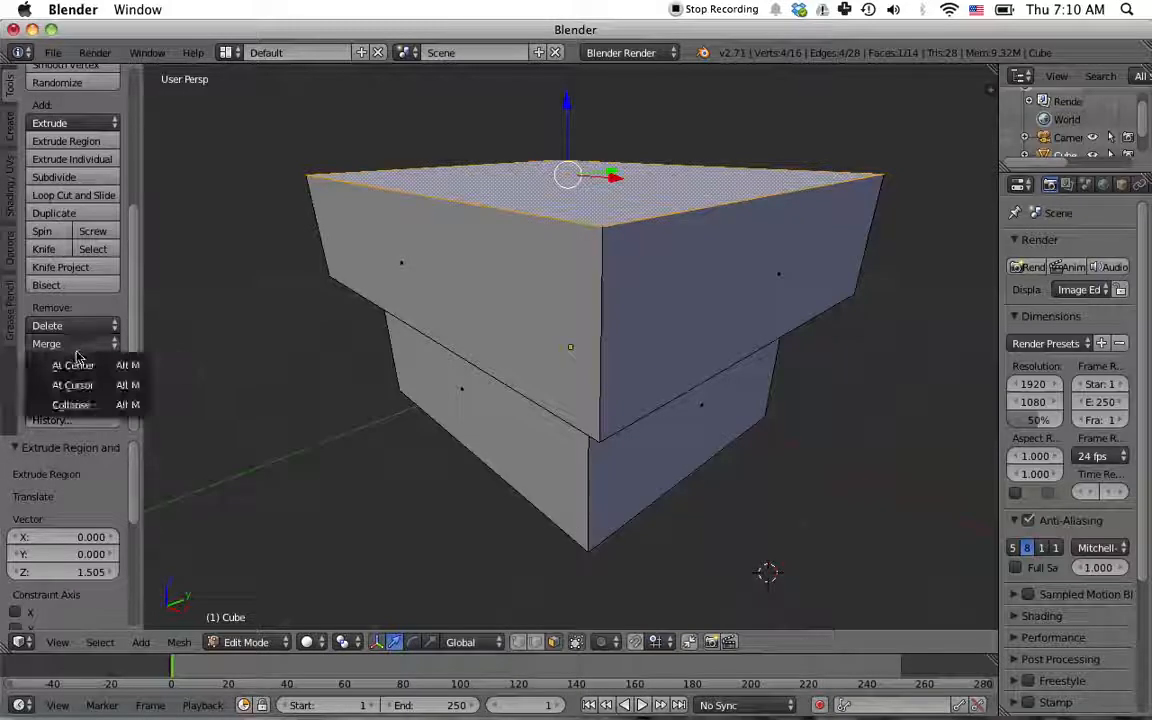
left_click(83, 367)
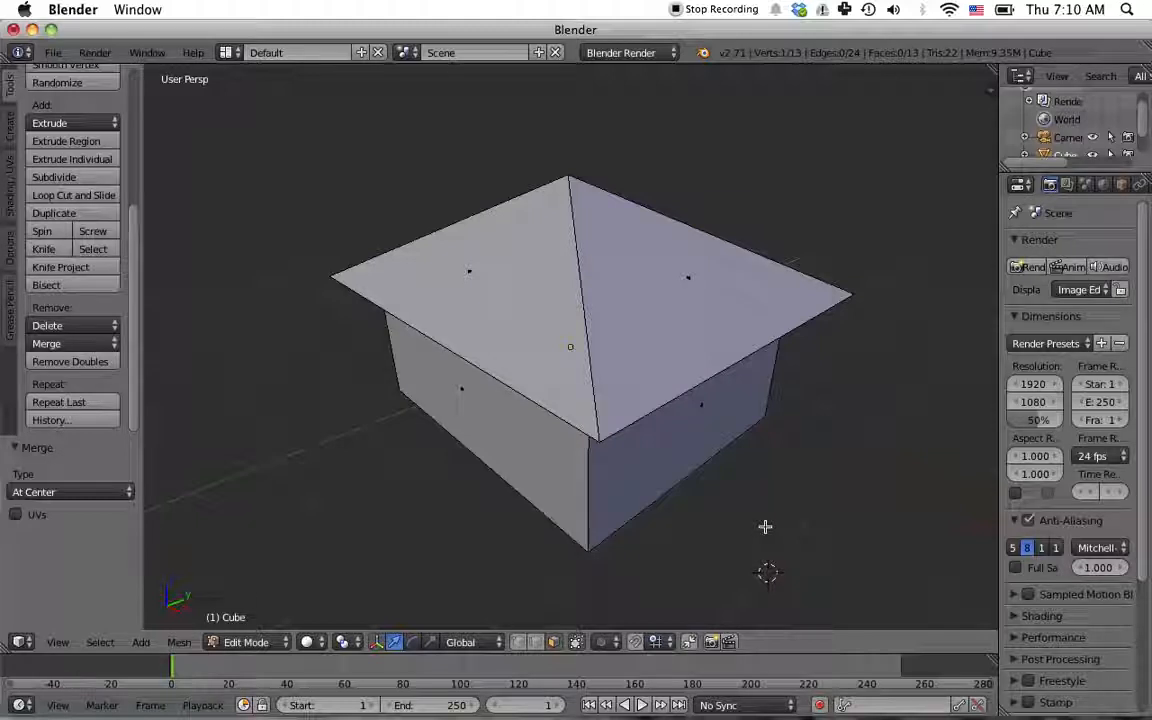
Step: Raise the roof's apex vertex slightly and shift it about 0.23 along X, trying and undoing a further X move of about 1.62
mouse_move(765, 527)
middle_mouse_down()
mouse_move(784, 560)
mouse_move(788, 478)
mouse_move(766, 533)
middle_mouse_up()
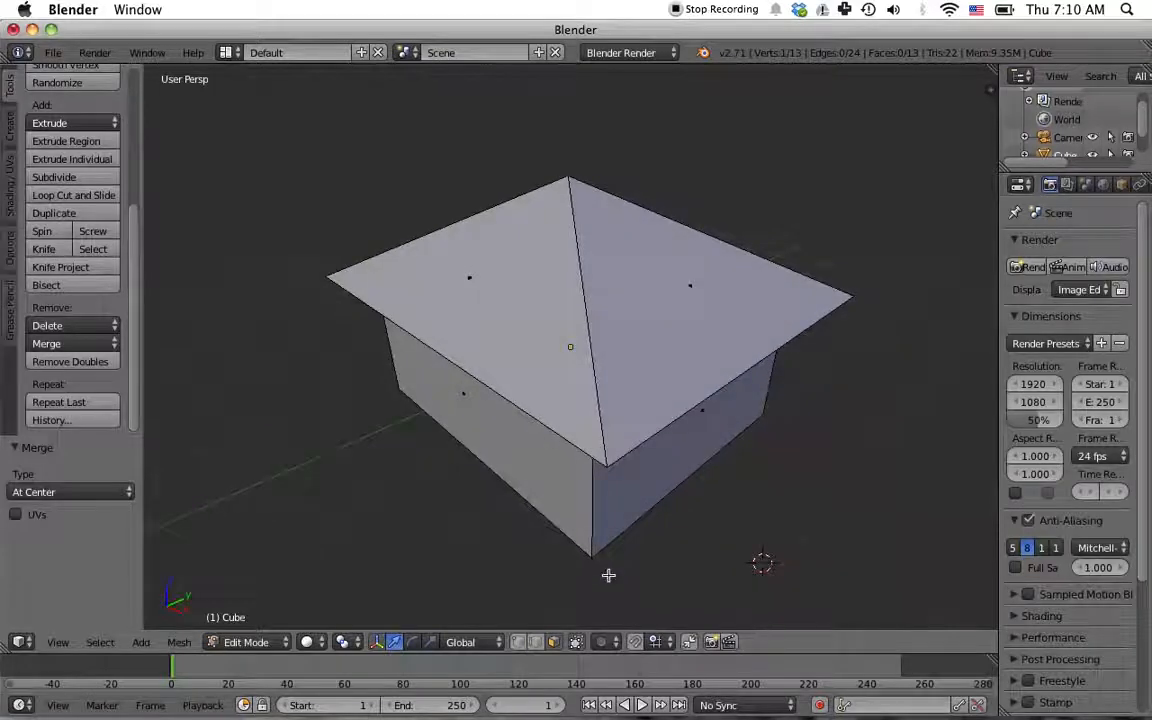
left_click(519, 644)
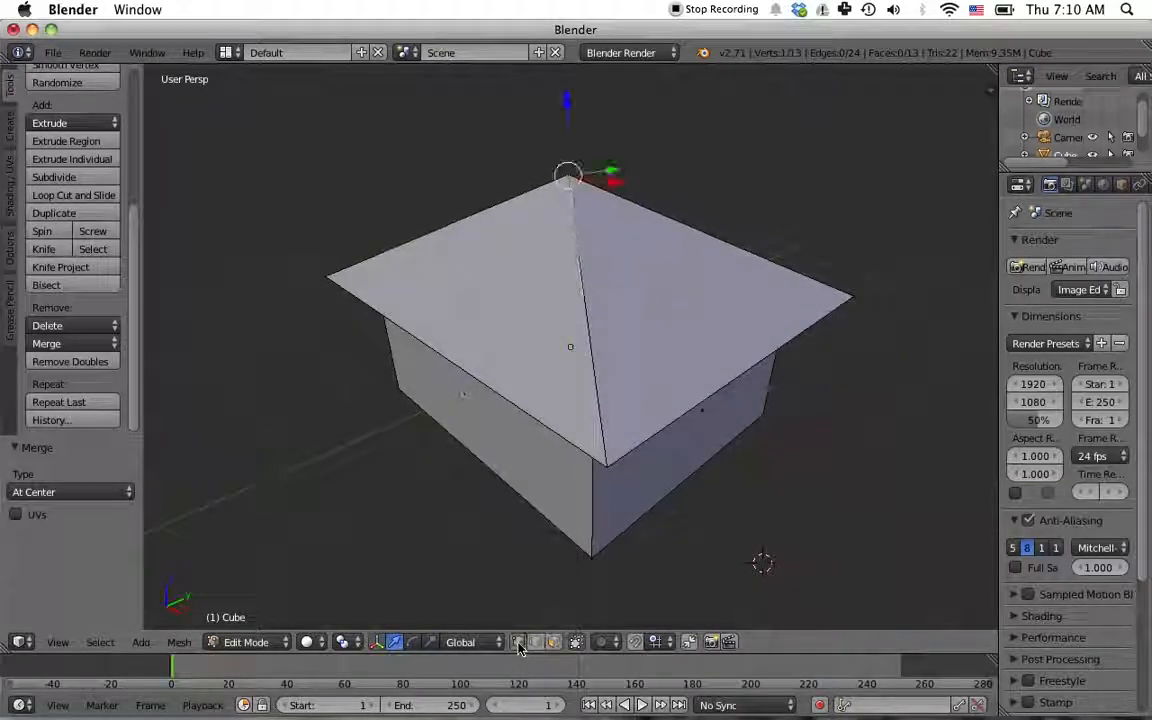
middle_click_drag(748, 468, 679, 371)
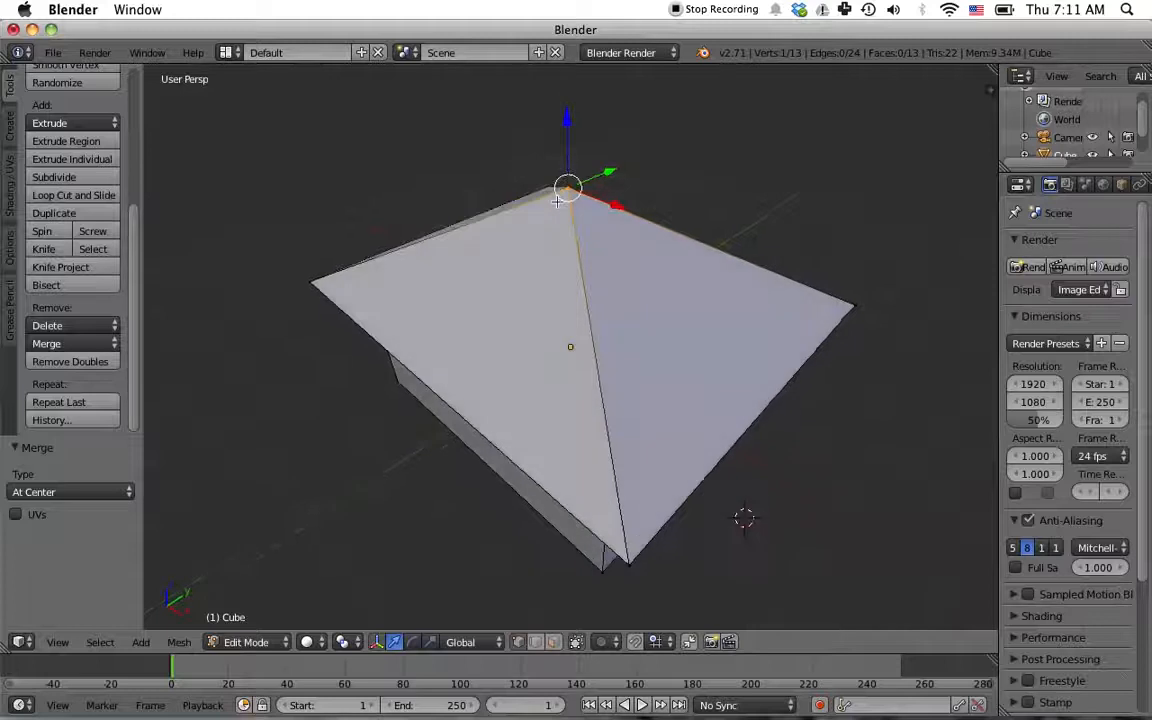
middle_click_drag(763, 375, 505, 335)
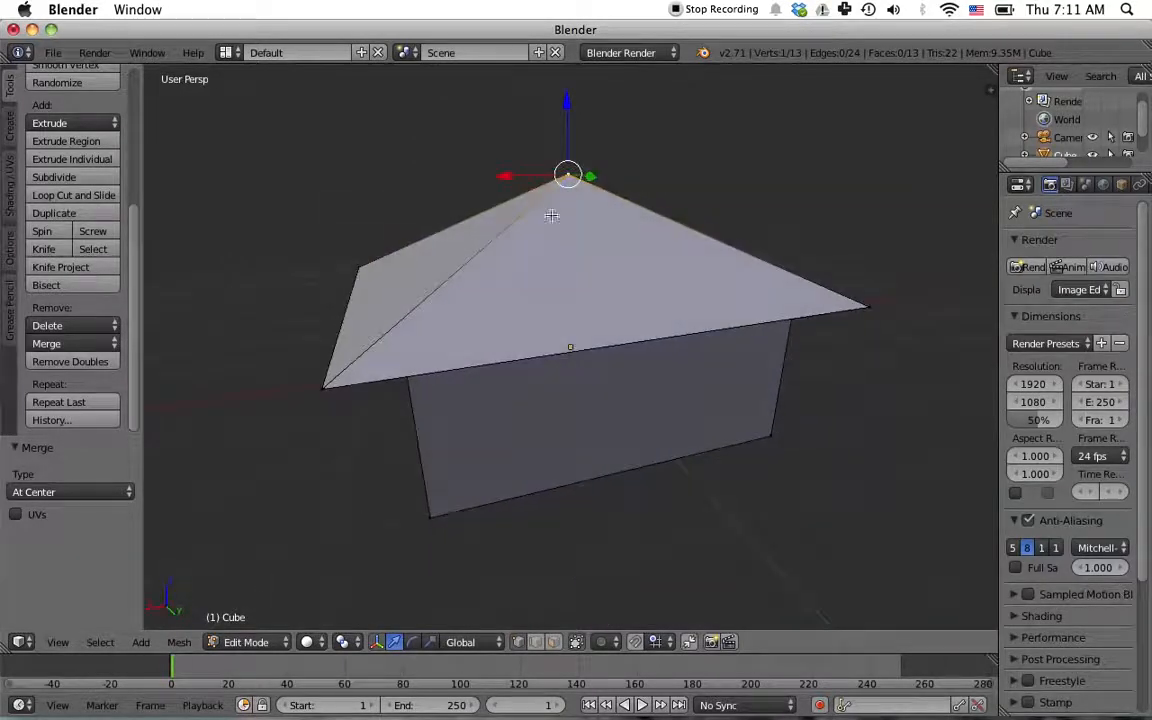
mouse_move(569, 106)
left_mouse_down()
mouse_move(568, 55)
mouse_move(566, 92)
left_mouse_up()
mouse_move(505, 160)
left_mouse_down()
mouse_move(421, 192)
mouse_move(489, 178)
left_mouse_up()
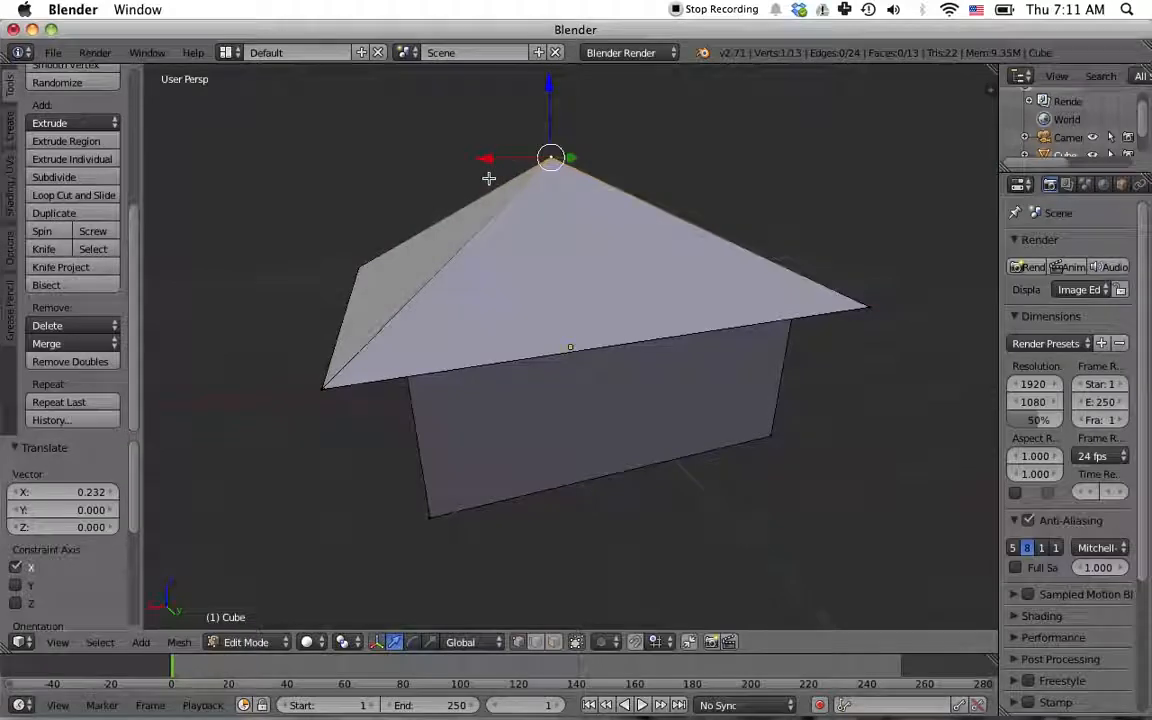
left_click_drag(489, 159, 358, 177)
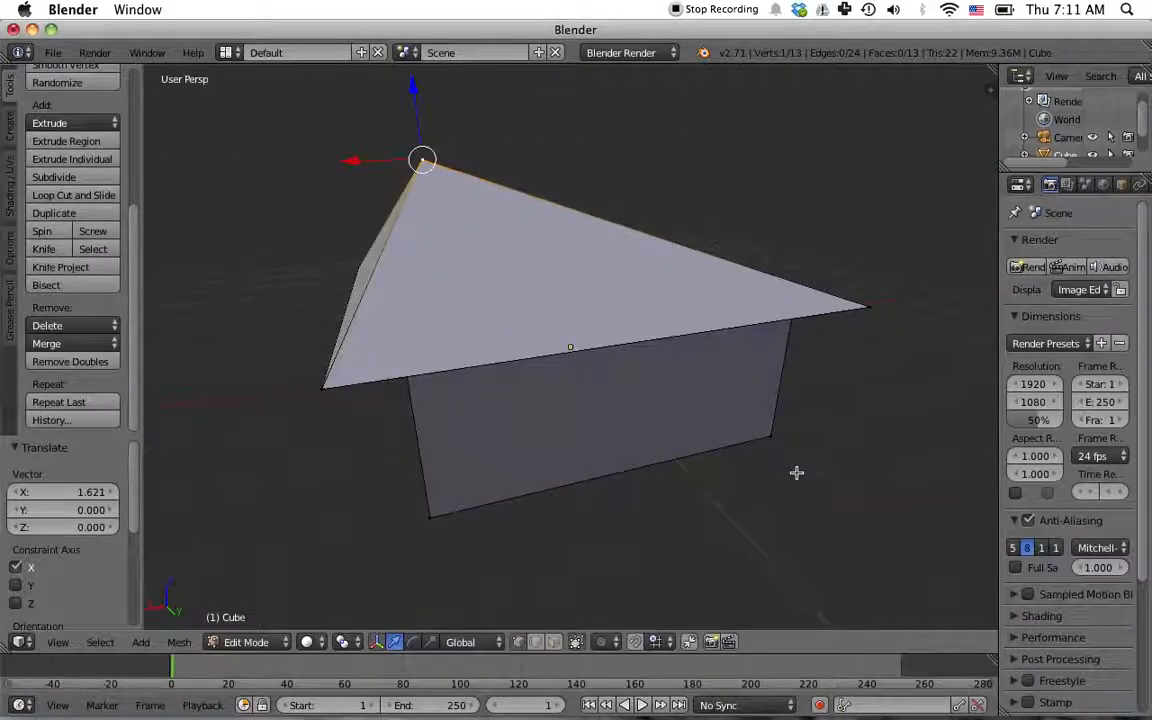
key("ctrl+z")
Step: Switch to face selection and select all four side walls of the house beneath the roof
mouse_move(737, 454)
middle_mouse_down()
mouse_move(787, 406)
mouse_move(774, 545)
mouse_move(753, 415)
mouse_move(738, 453)
mouse_move(751, 456)
middle_mouse_up()
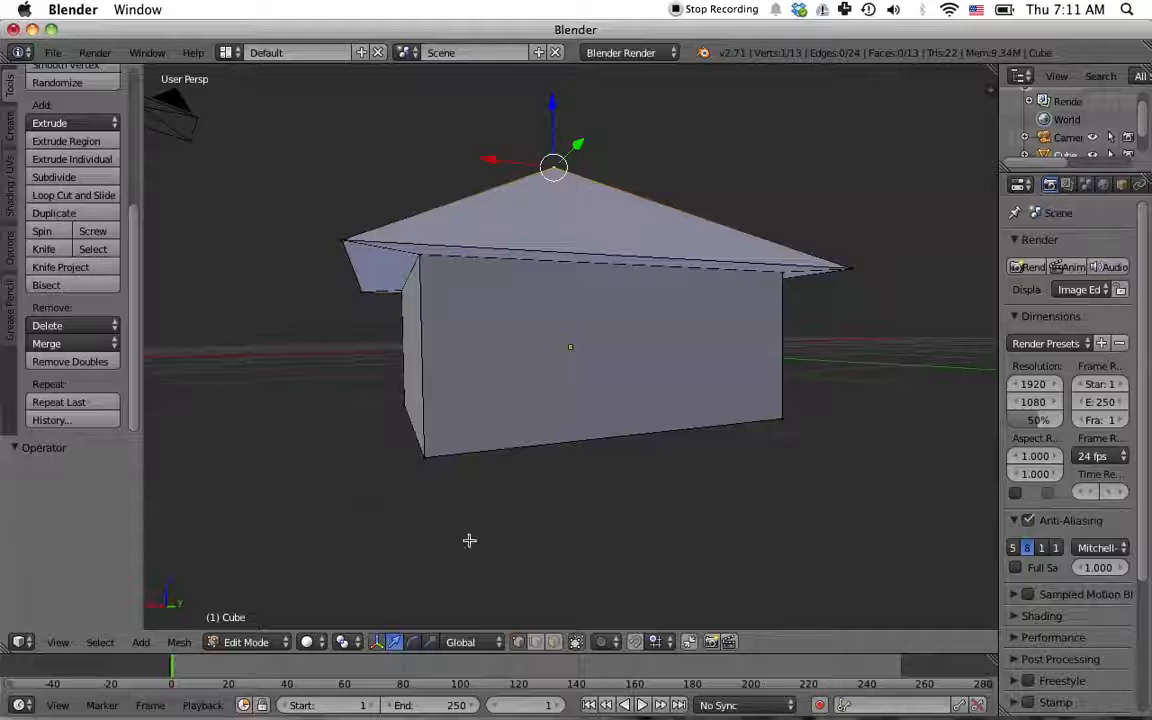
left_click(556, 648)
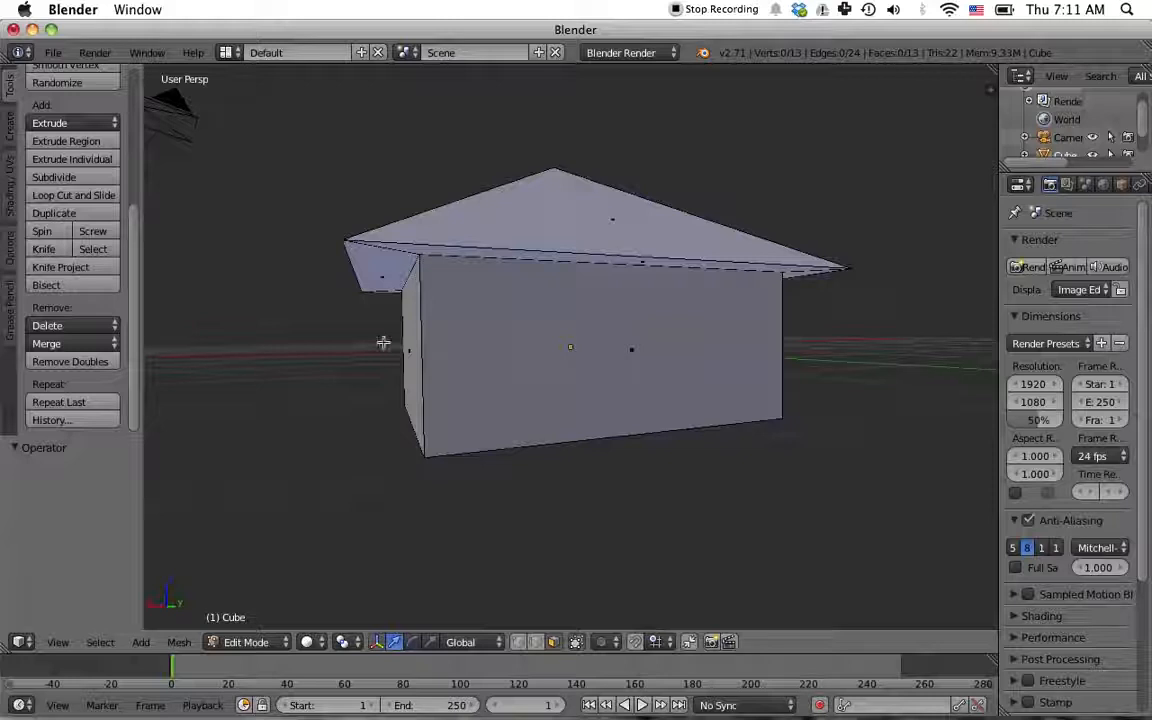
right_click(564, 374)
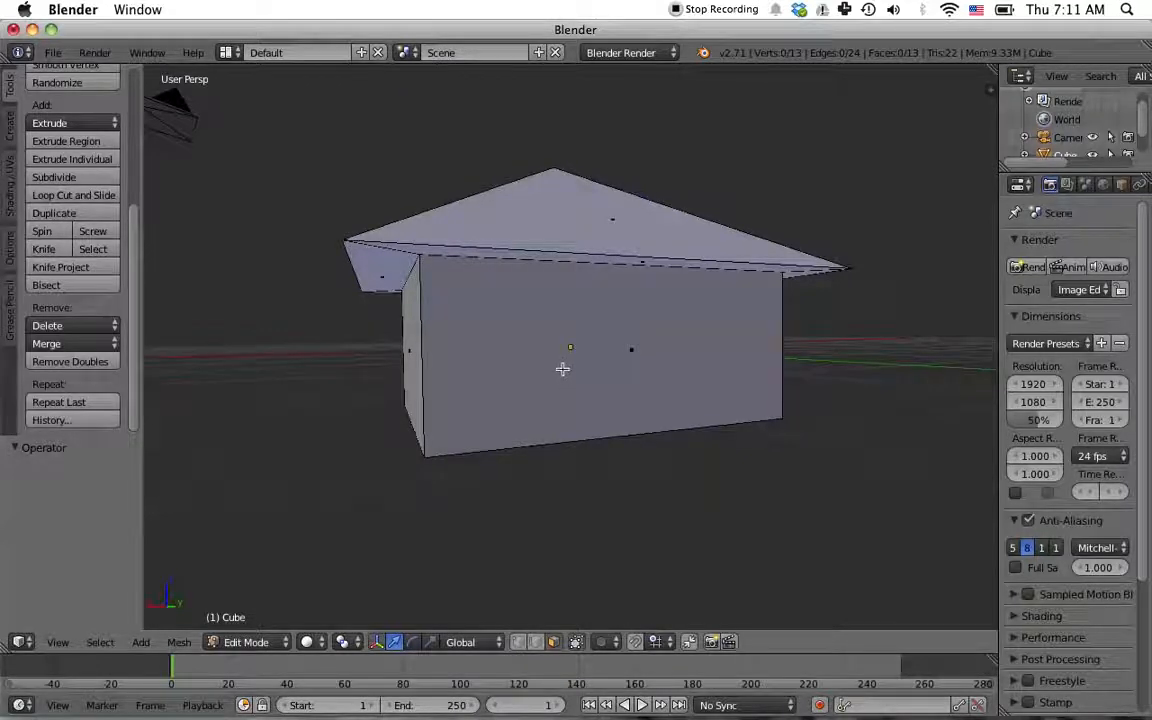
right_click(562, 369)
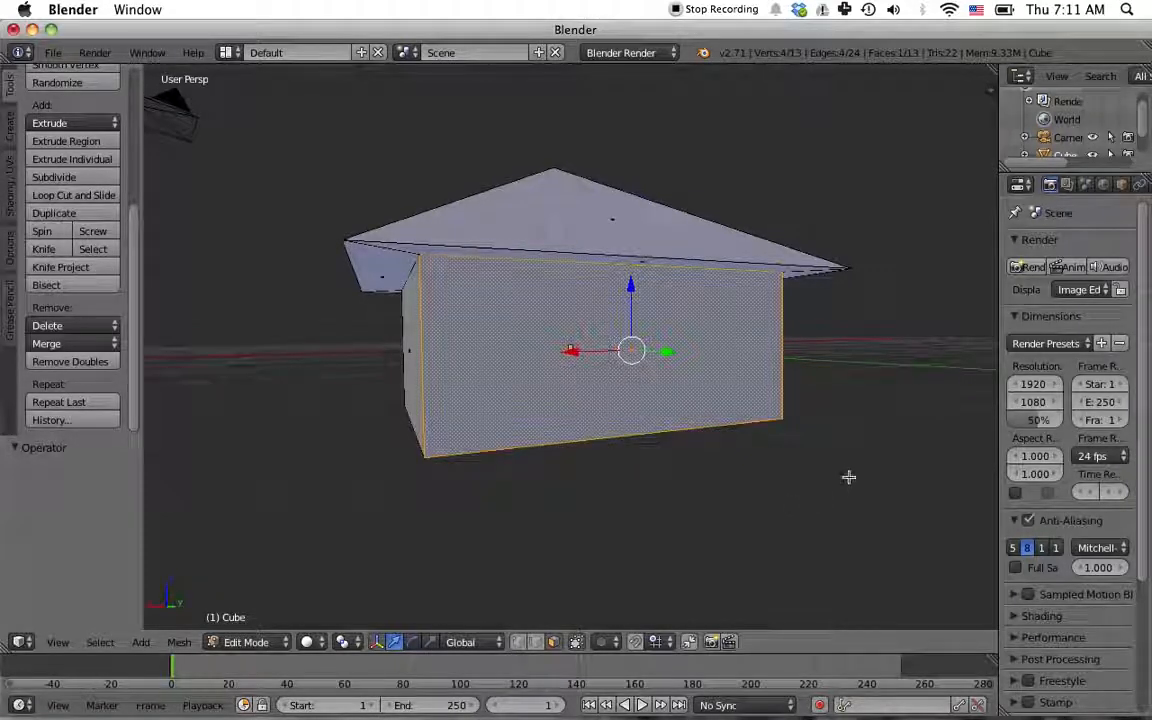
middle_click_drag(847, 464, 651, 455)
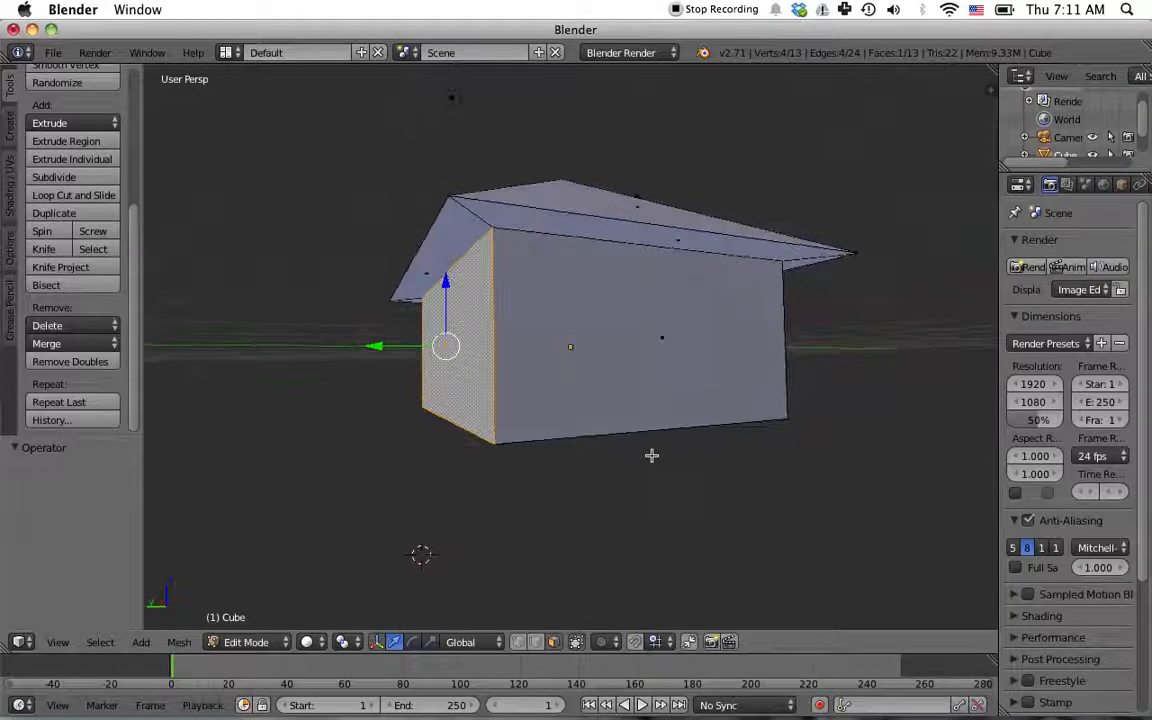
right_click(604, 353, "shift")
middle_click_drag(859, 497, 647, 456)
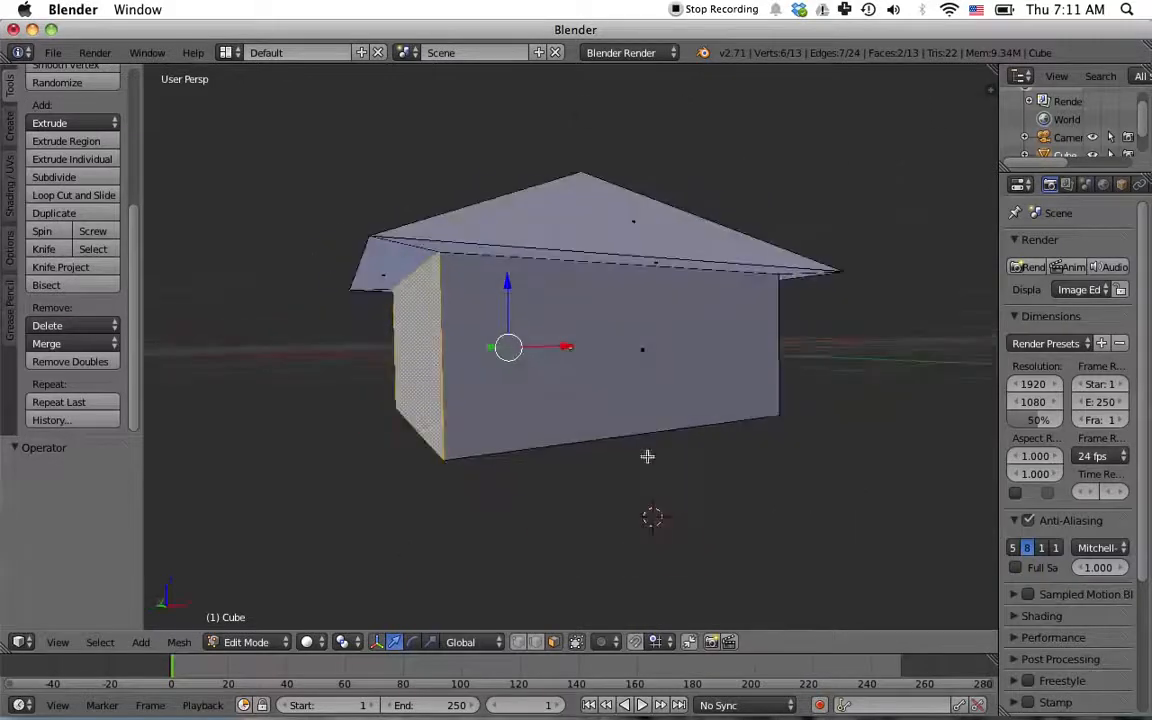
right_click(602, 382, "shift")
middle_click_drag(856, 524, 643, 517)
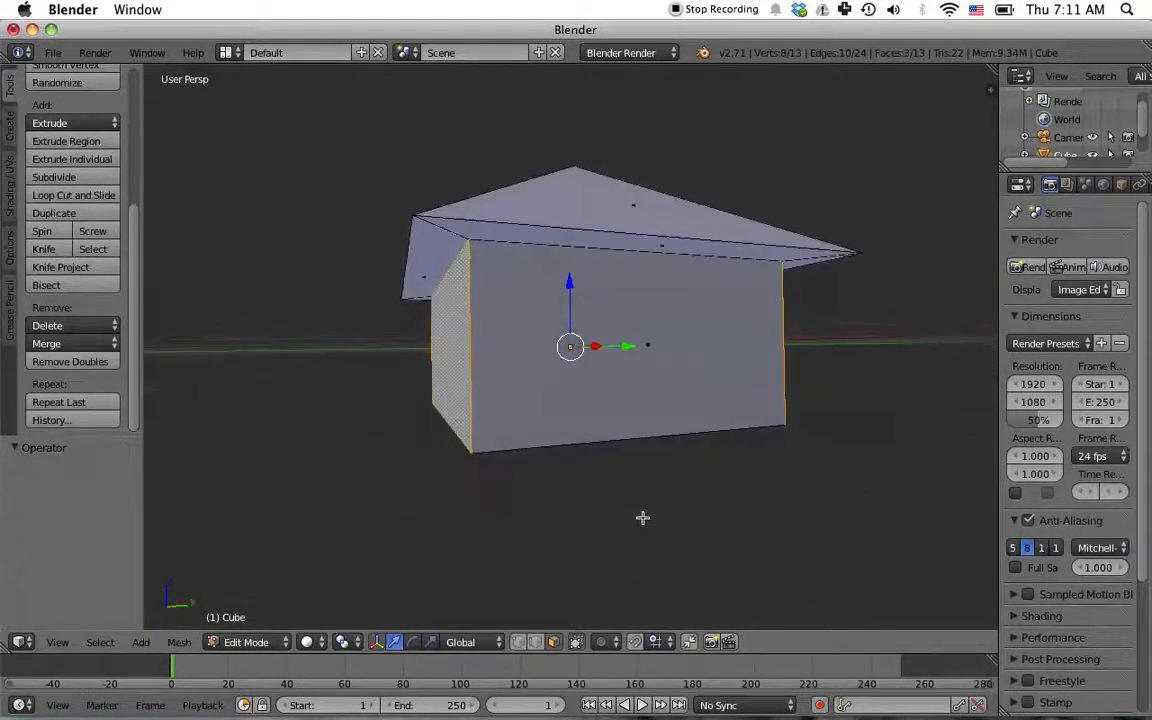
right_click(683, 396, "shift")
middle_click_drag(882, 506, 545, 538)
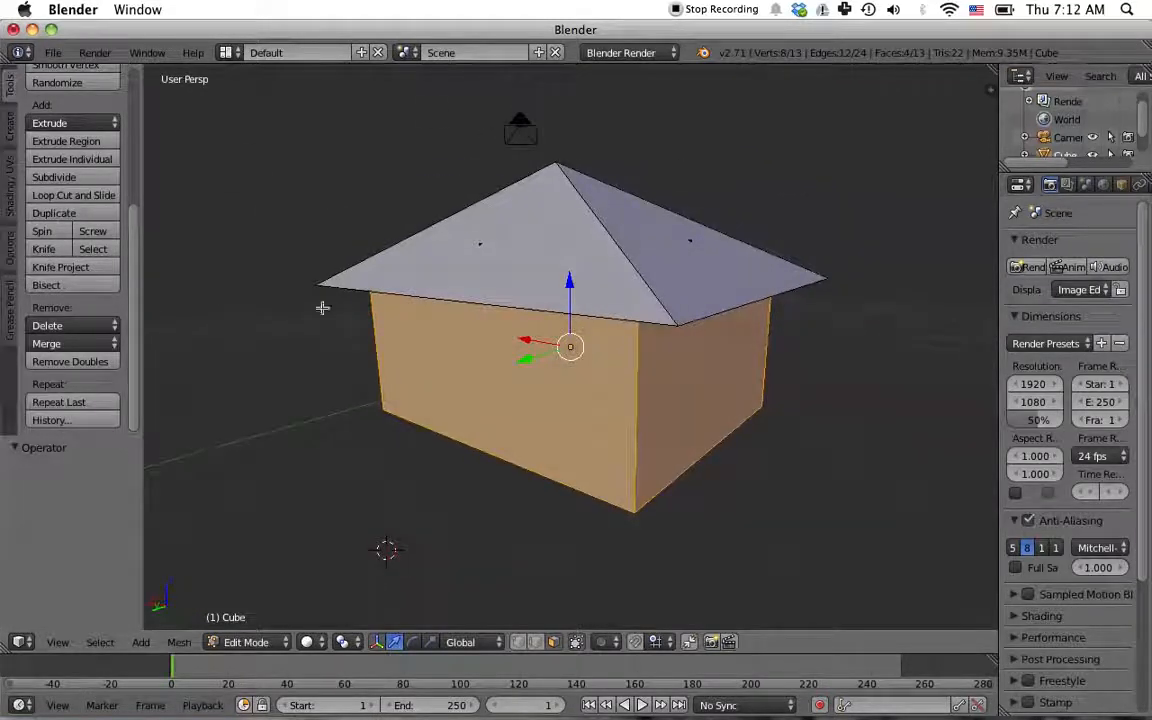
Step: Subdivide the four selected walls with 6 cuts
left_click(80, 178)
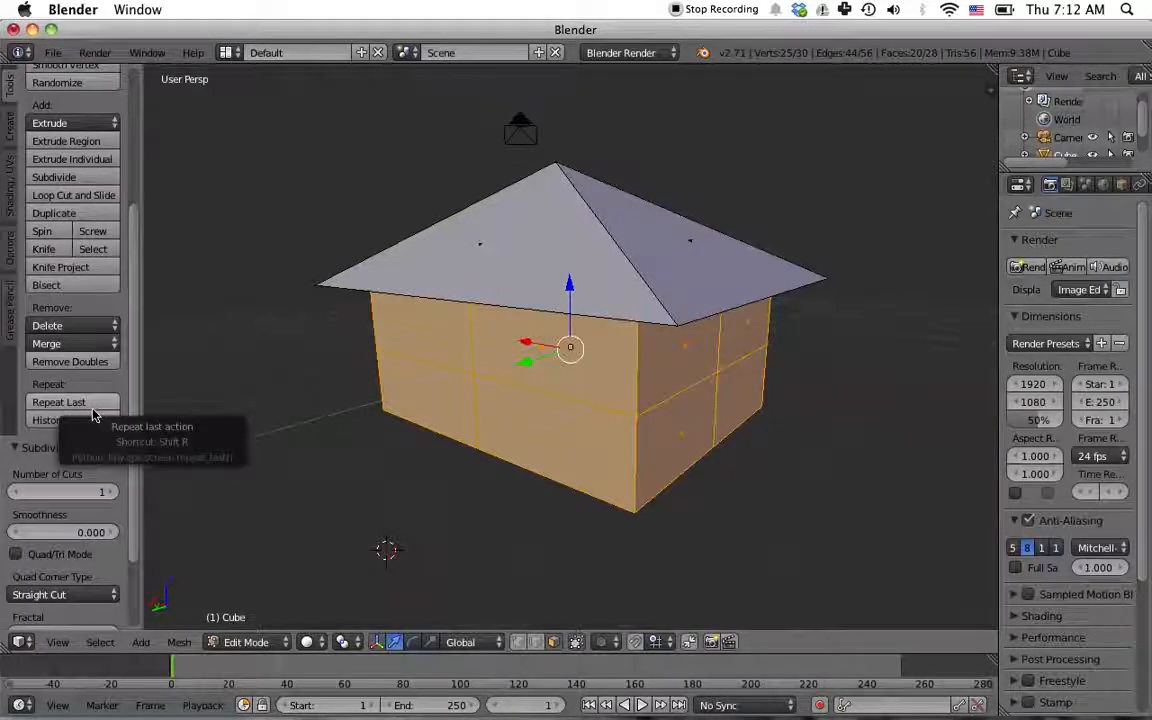
left_click(105, 493)
left_click(109, 493)
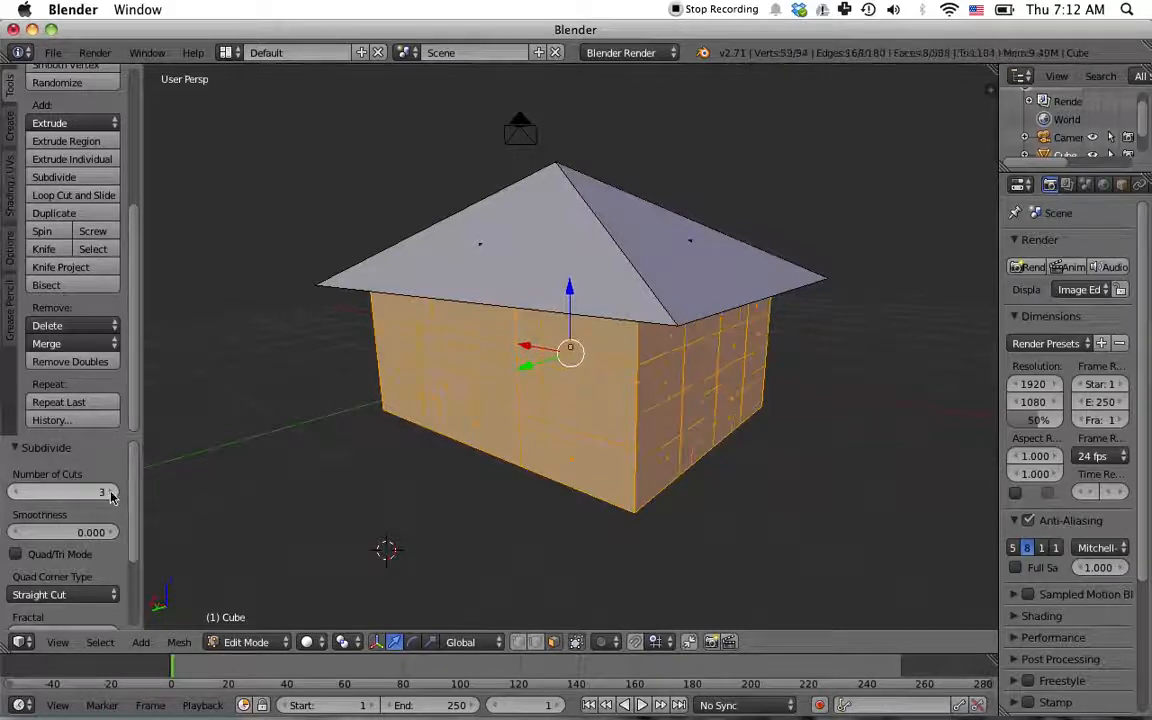
left_click(110, 493)
left_click(110, 493)
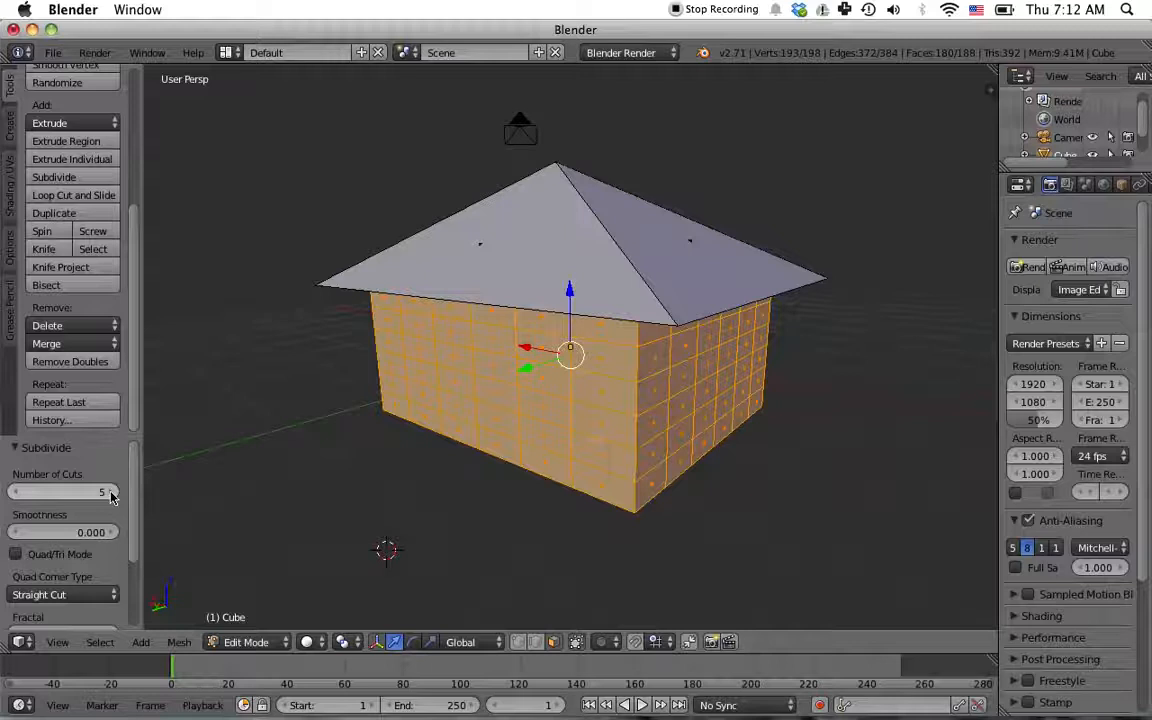
left_click(110, 493)
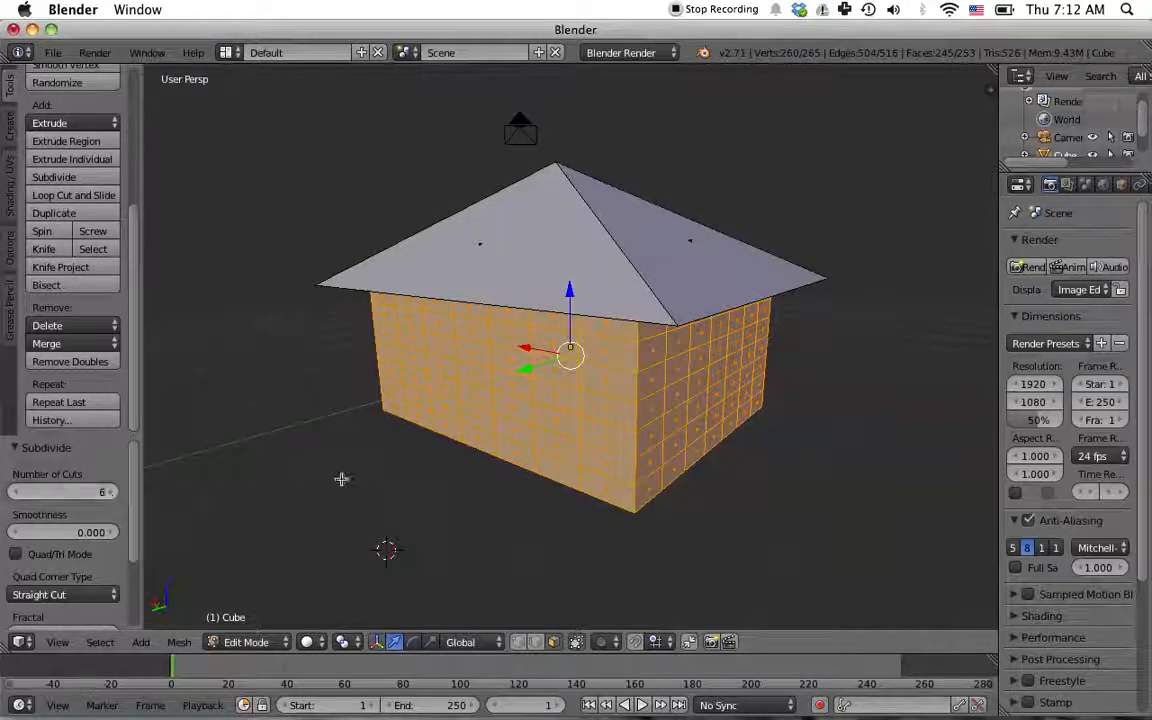
Step: Extrude the bottom three faces in the front wall's third column inward by about 0.124 to form a recessed door
middle_click_drag(753, 505, 419, 488)
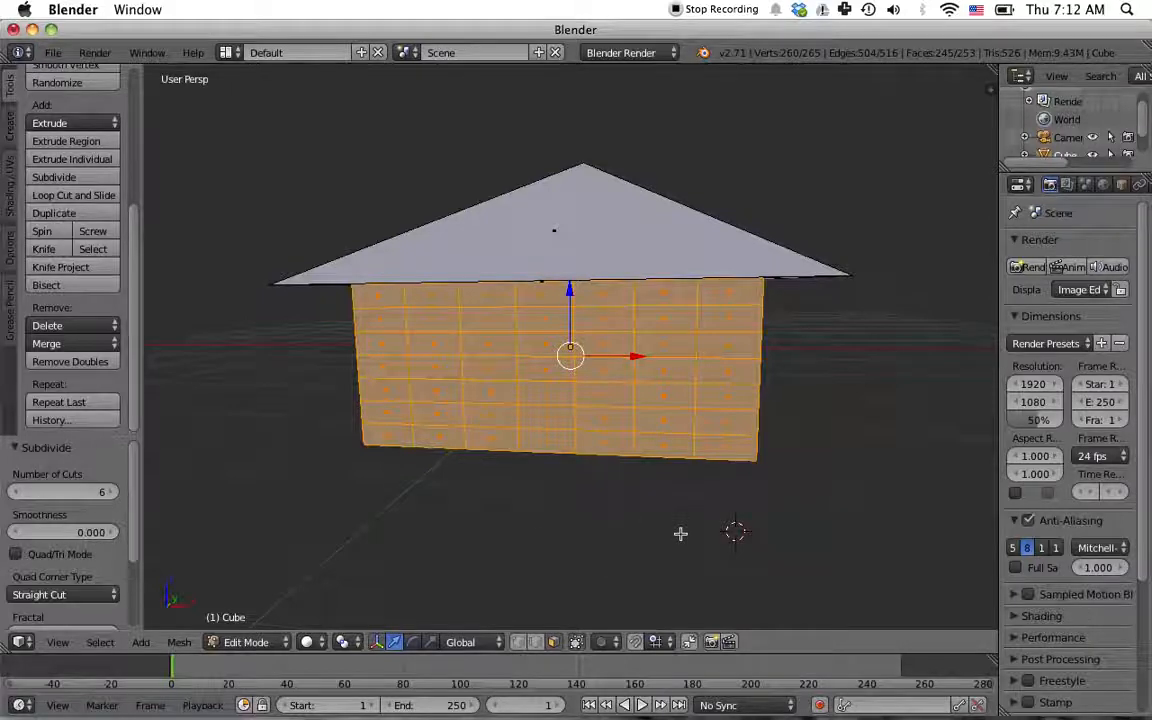
key("KP_1")
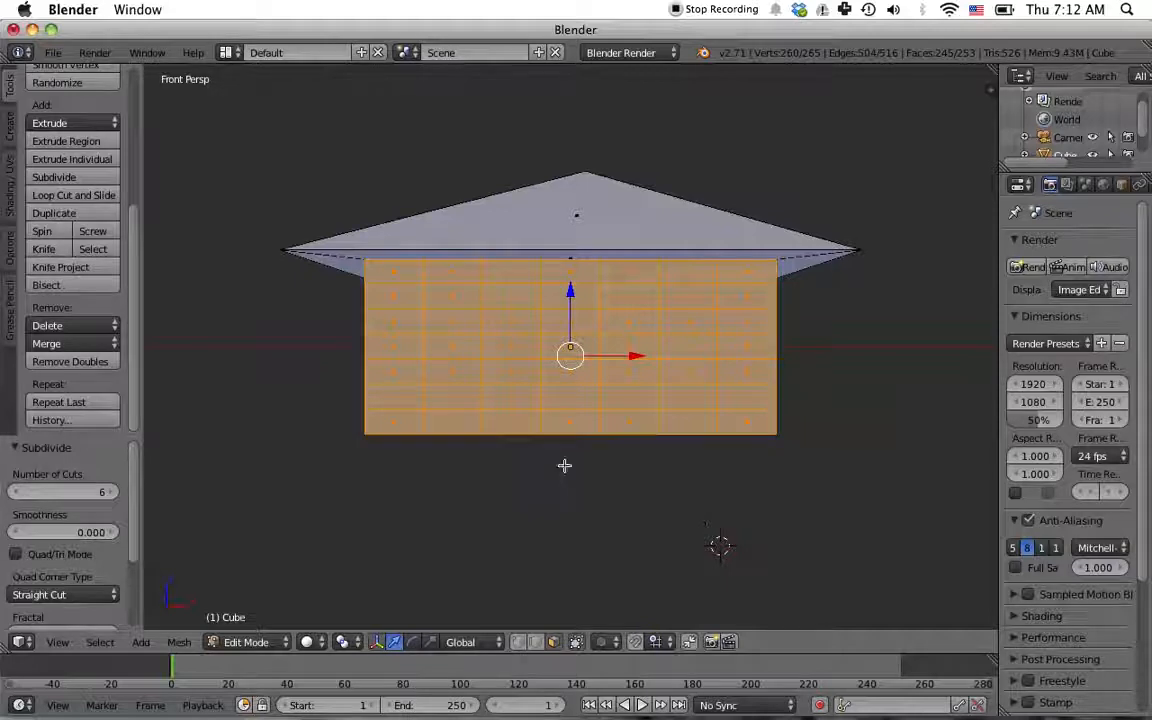
right_click(506, 376)
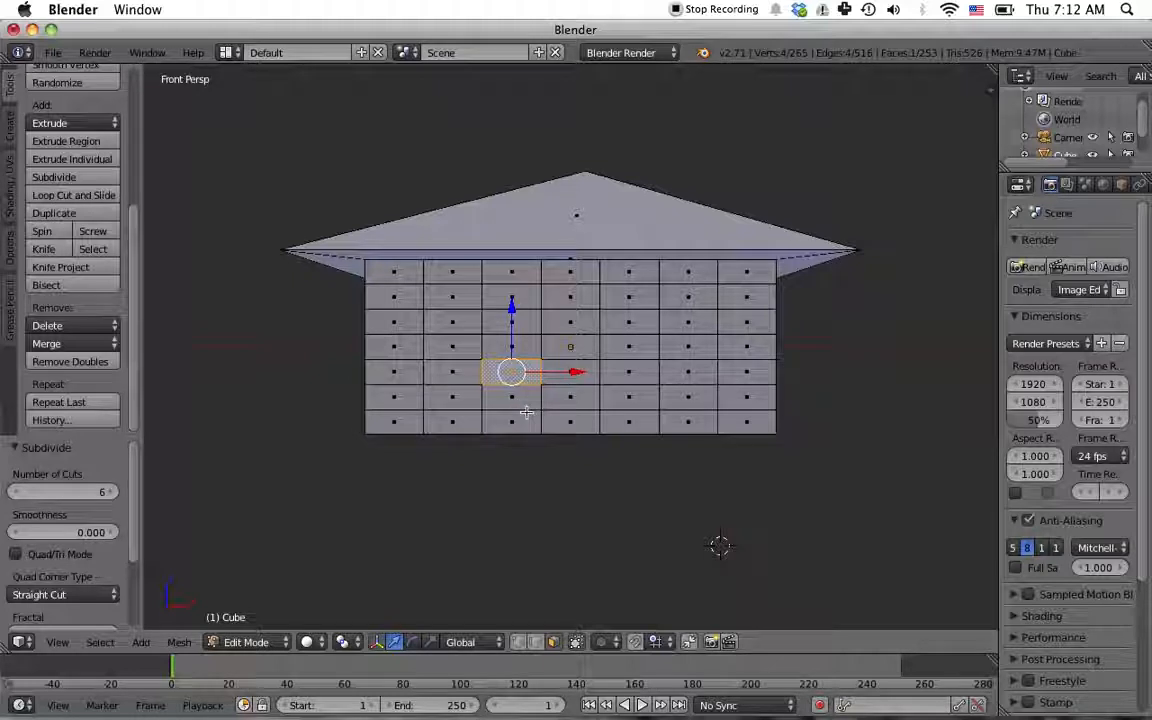
right_click(511, 397, "shift")
right_click(520, 420, "shift")
mouse_move(797, 434)
middle_mouse_down()
mouse_move(818, 435)
mouse_move(704, 445)
mouse_move(786, 444)
middle_mouse_up()
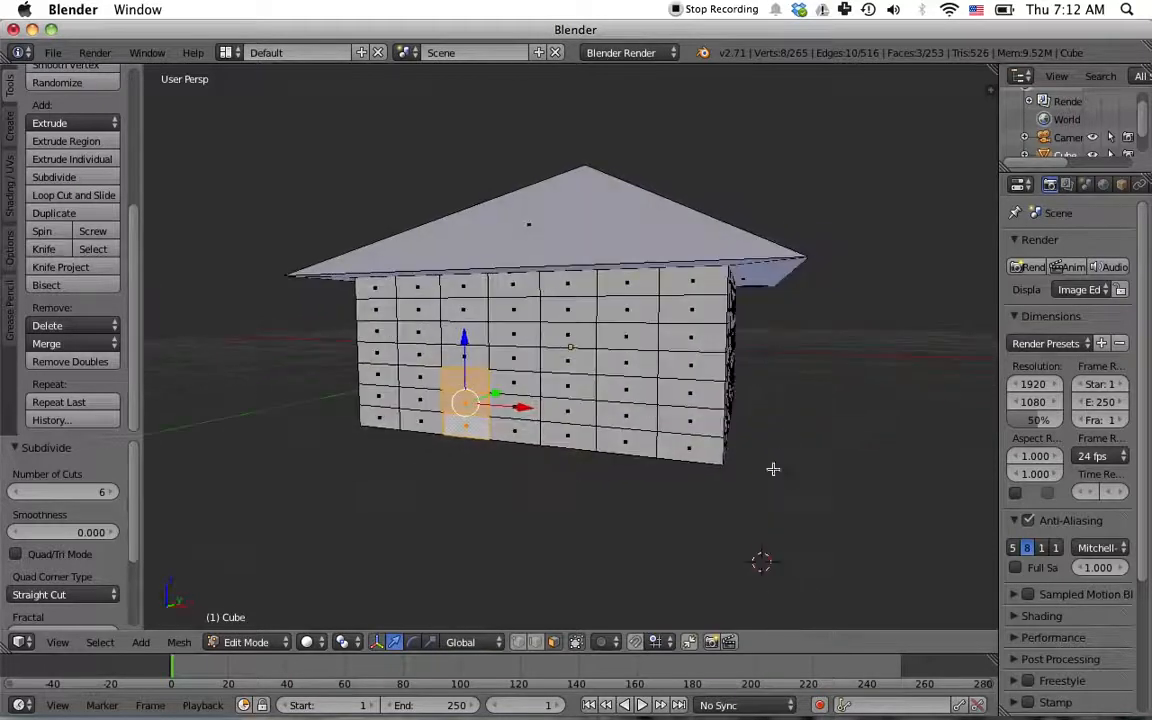
middle_click_drag(548, 469, 543, 478)
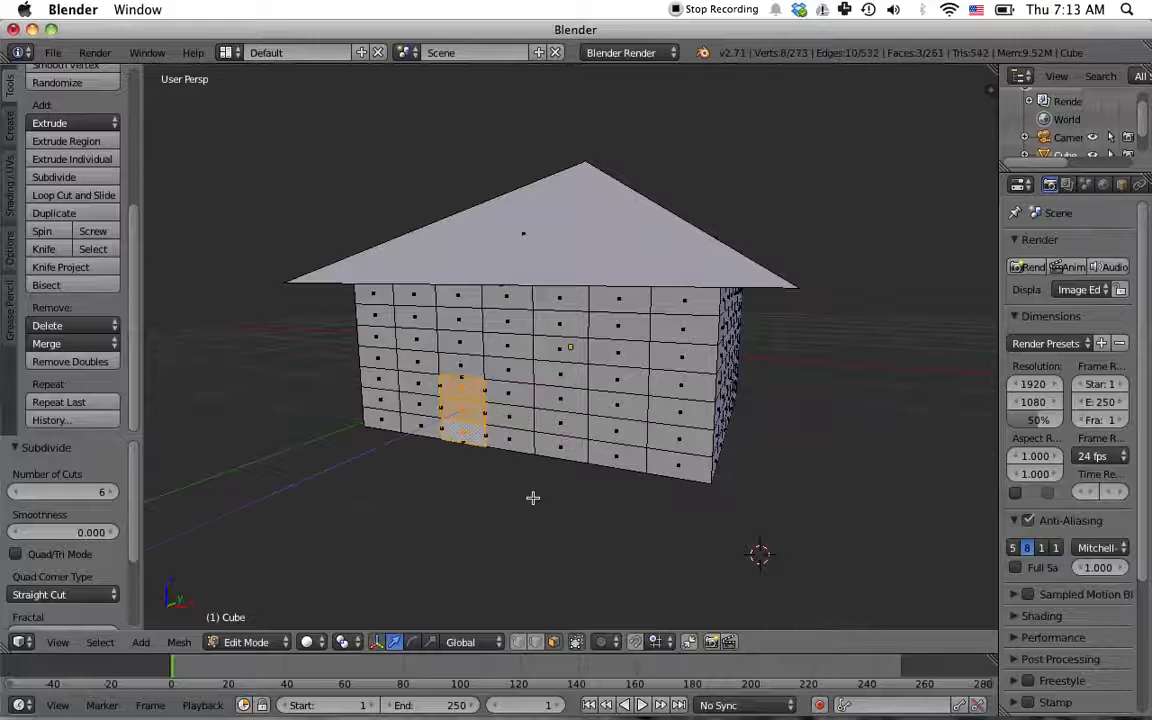
key("e")
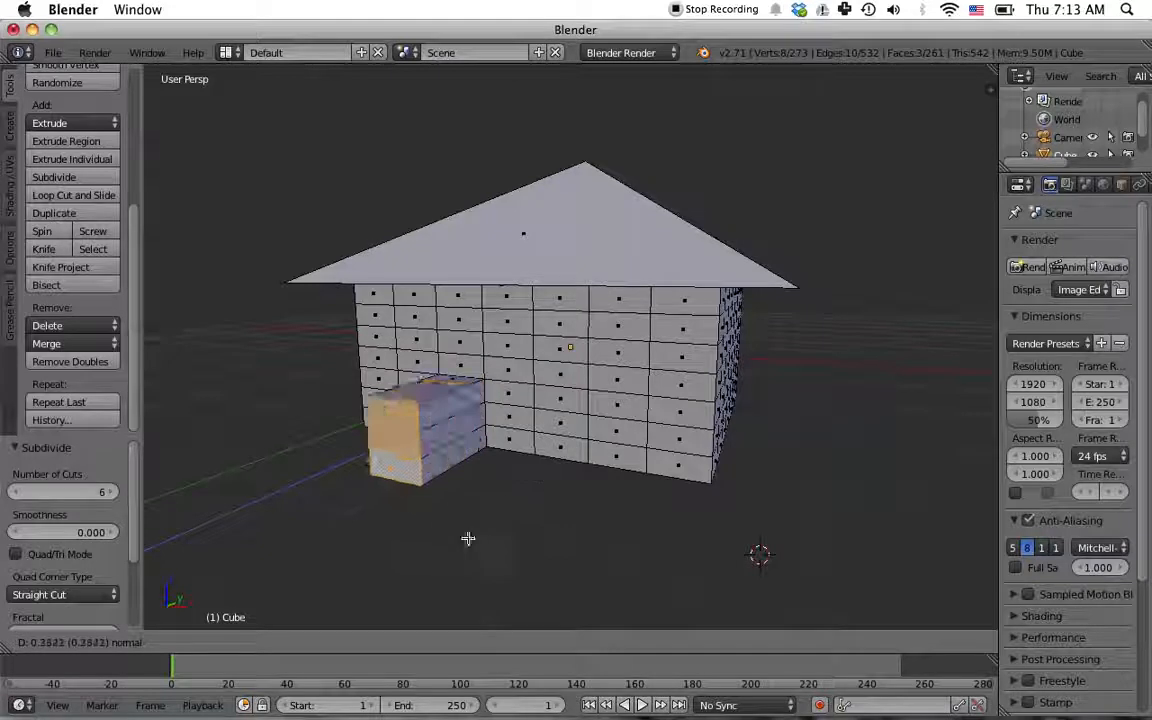
left_click(538, 494)
Step: Extrude a two-by-two block of faces in columns two and three of the +X side wall inward by about 0.086 as a window
middle_click_drag(603, 523, 505, 515)
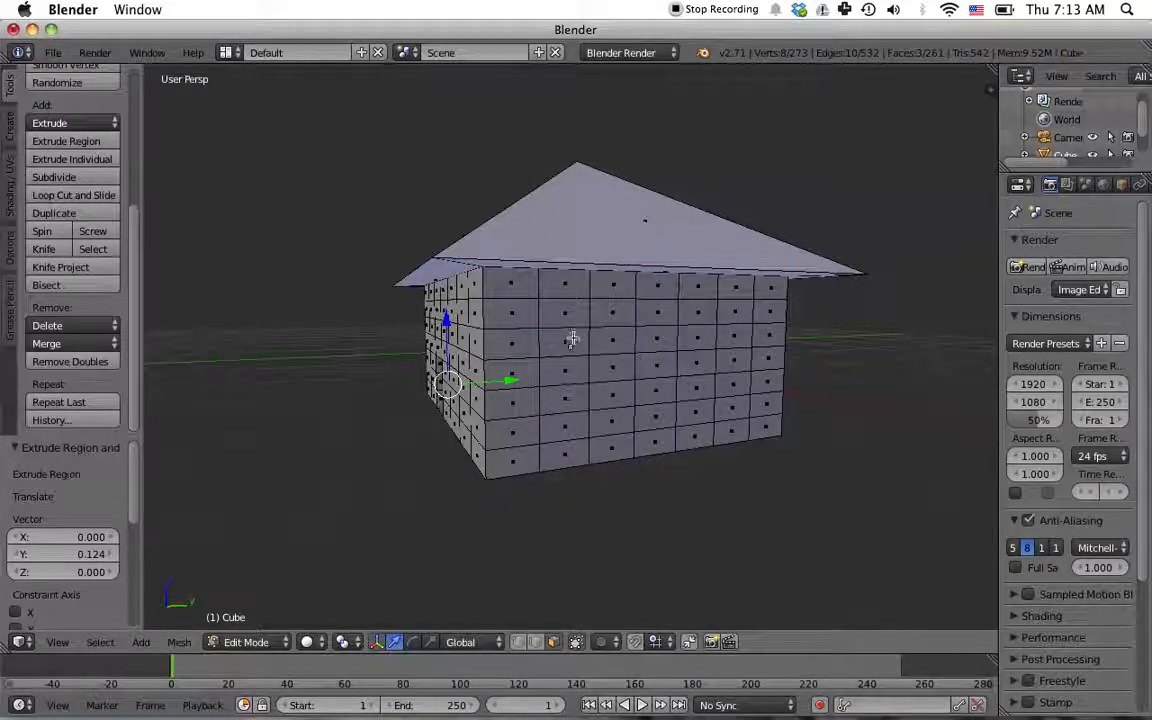
right_click(567, 342)
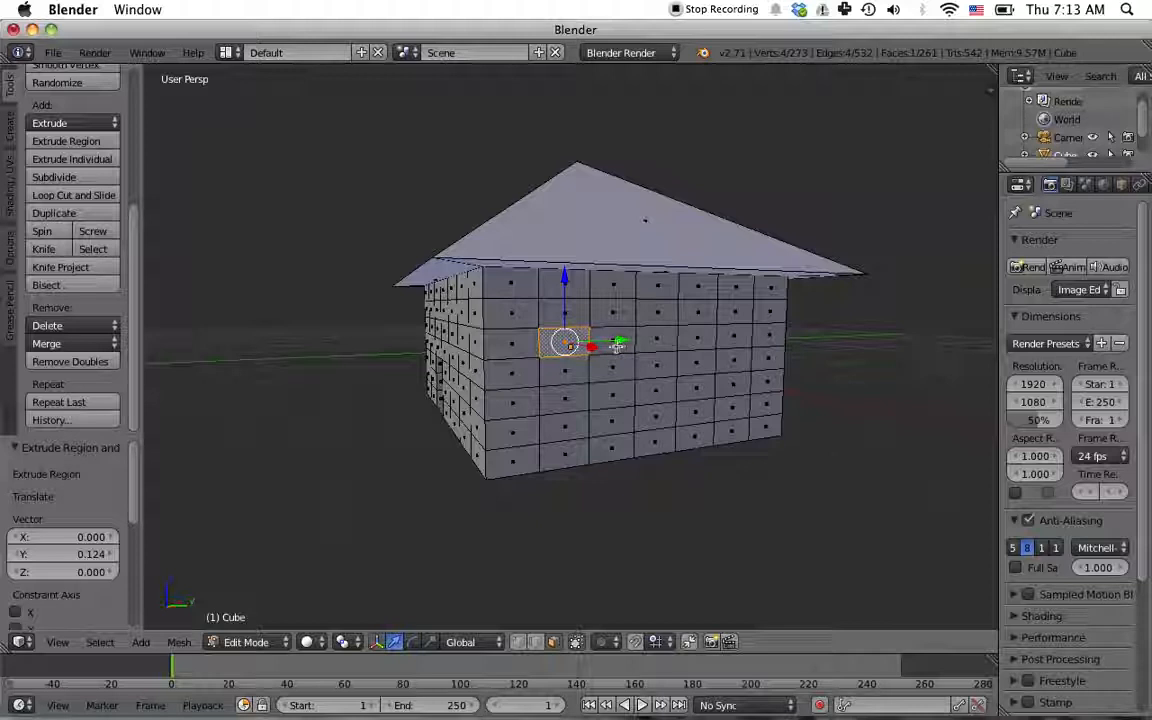
right_click(609, 345, "shift")
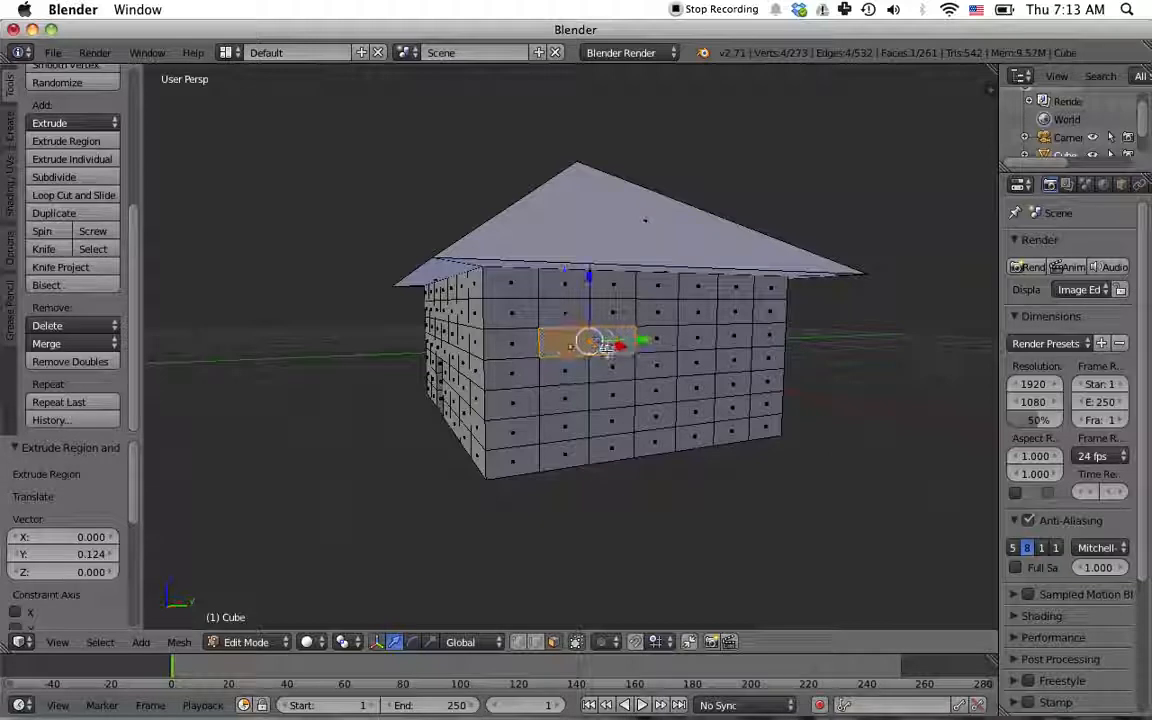
right_click(575, 377, "shift")
right_click(606, 375, "shift")
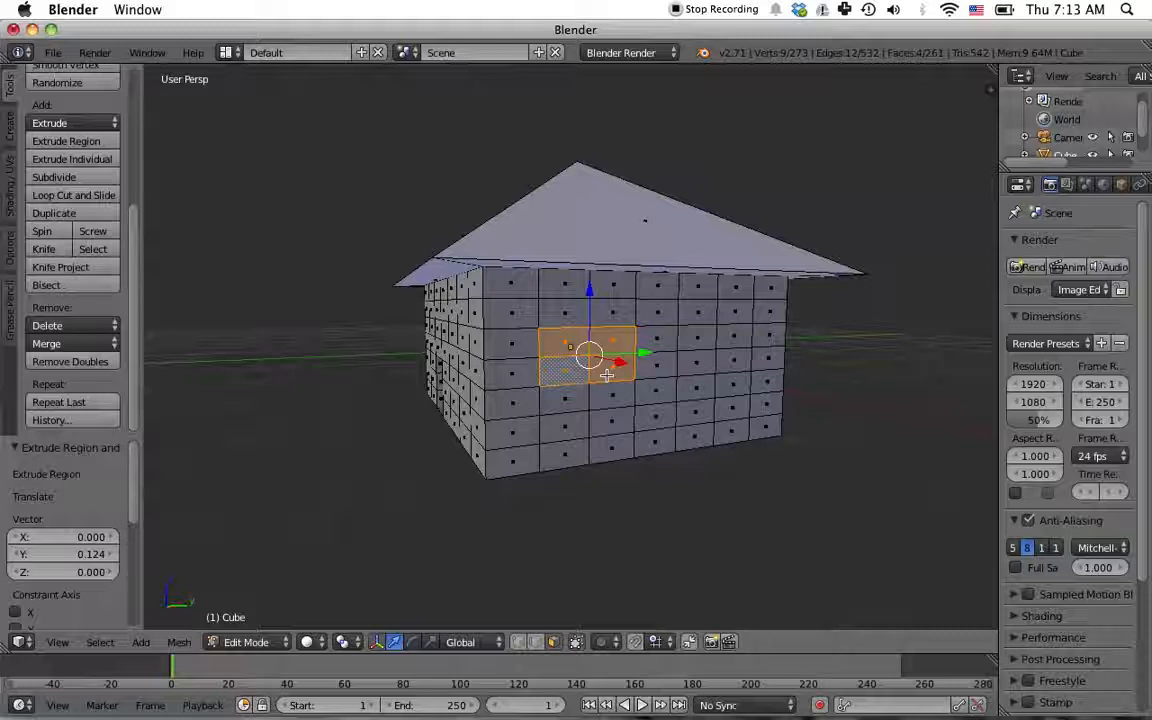
key("e")
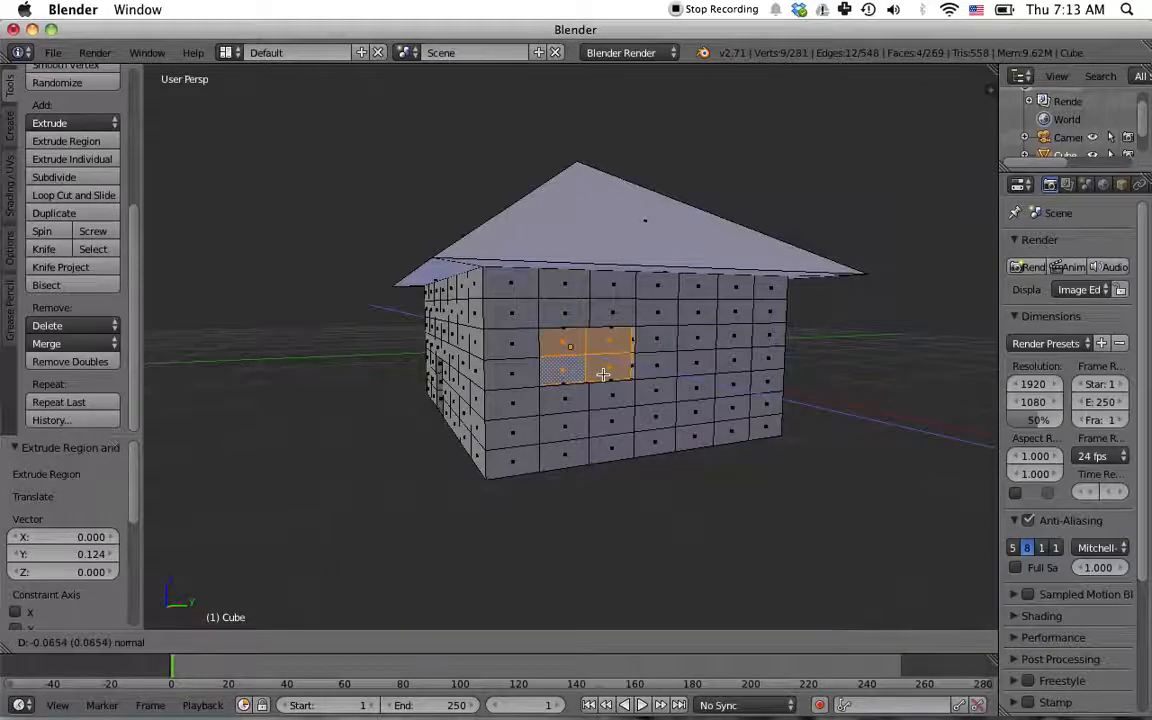
left_click(605, 375)
Step: Extrude the two-by-two face block in columns five and six of the same side wall inward about 0.108 along X as a second window
middle_click_drag(703, 423, 673, 400)
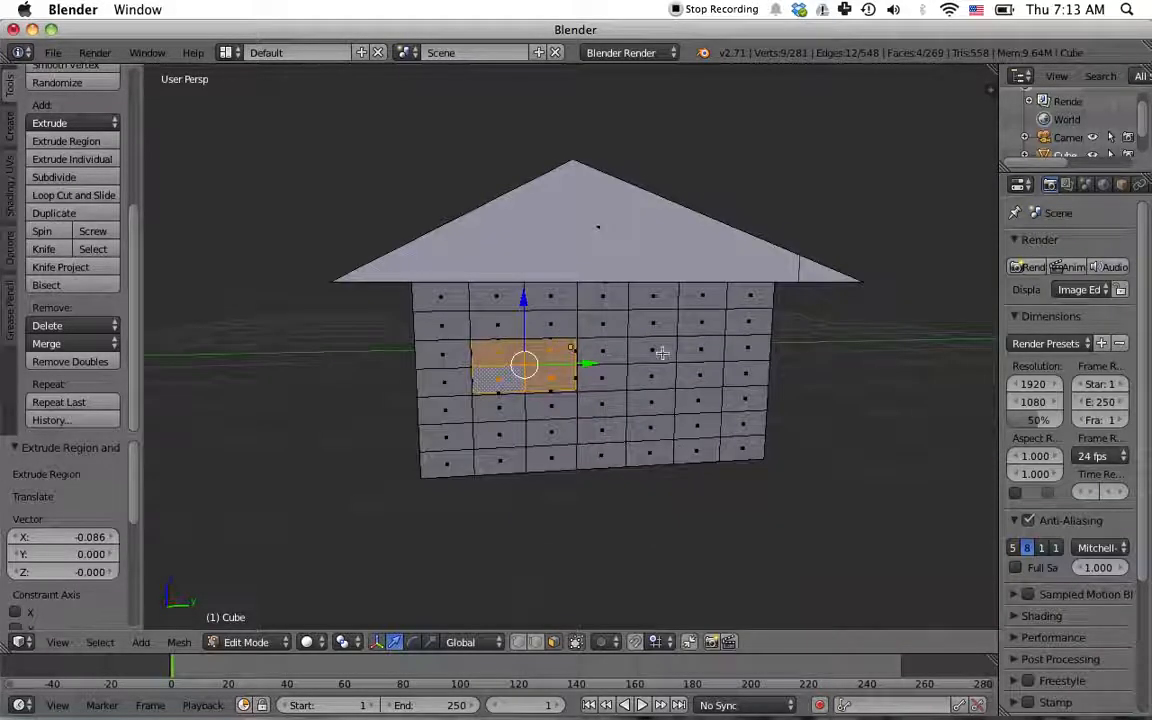
right_click(660, 352)
right_click(692, 363, "shift")
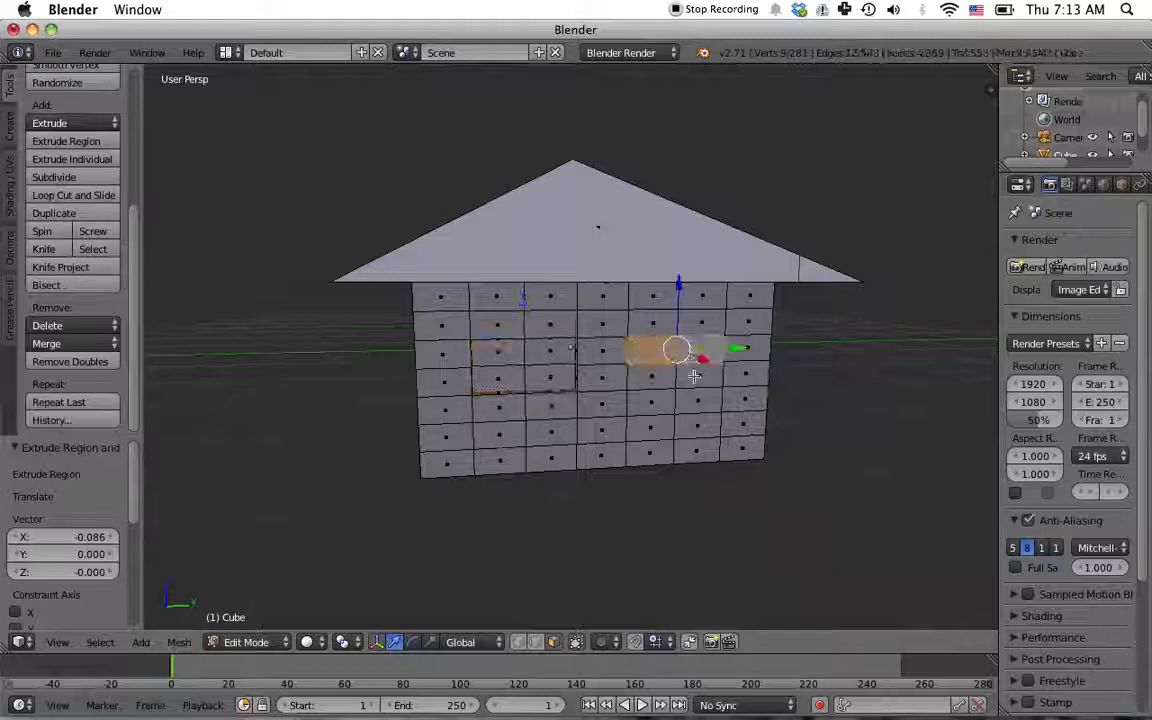
right_click(666, 378, "shift")
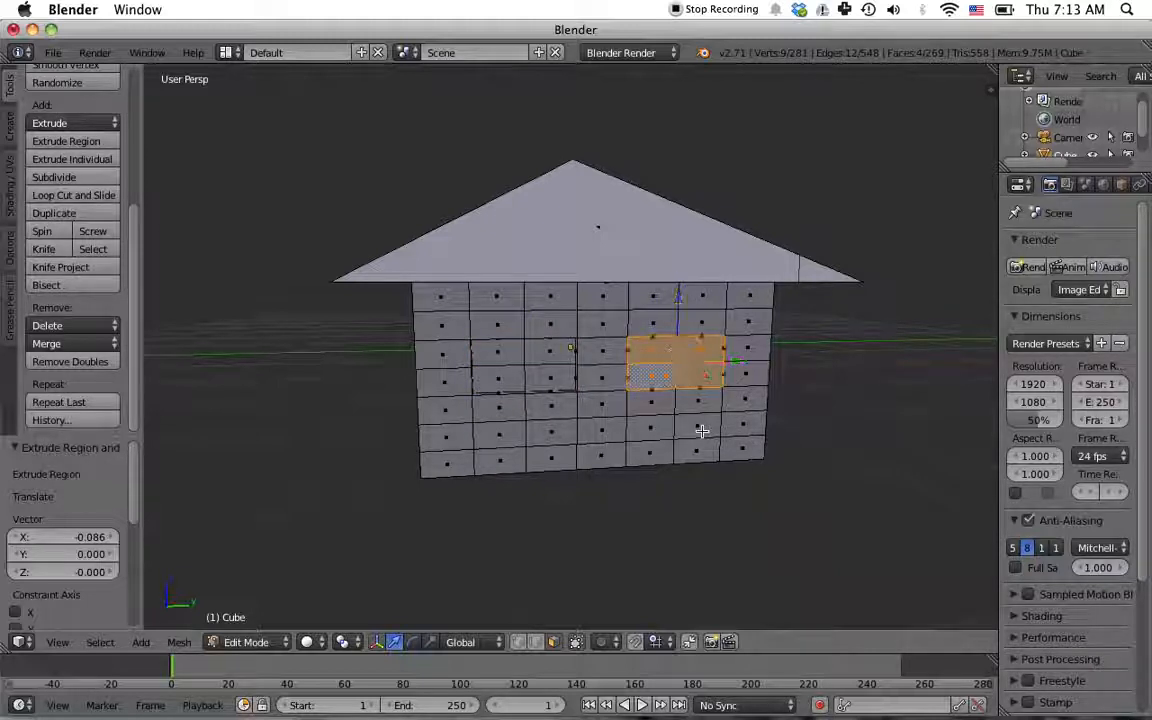
key("e")
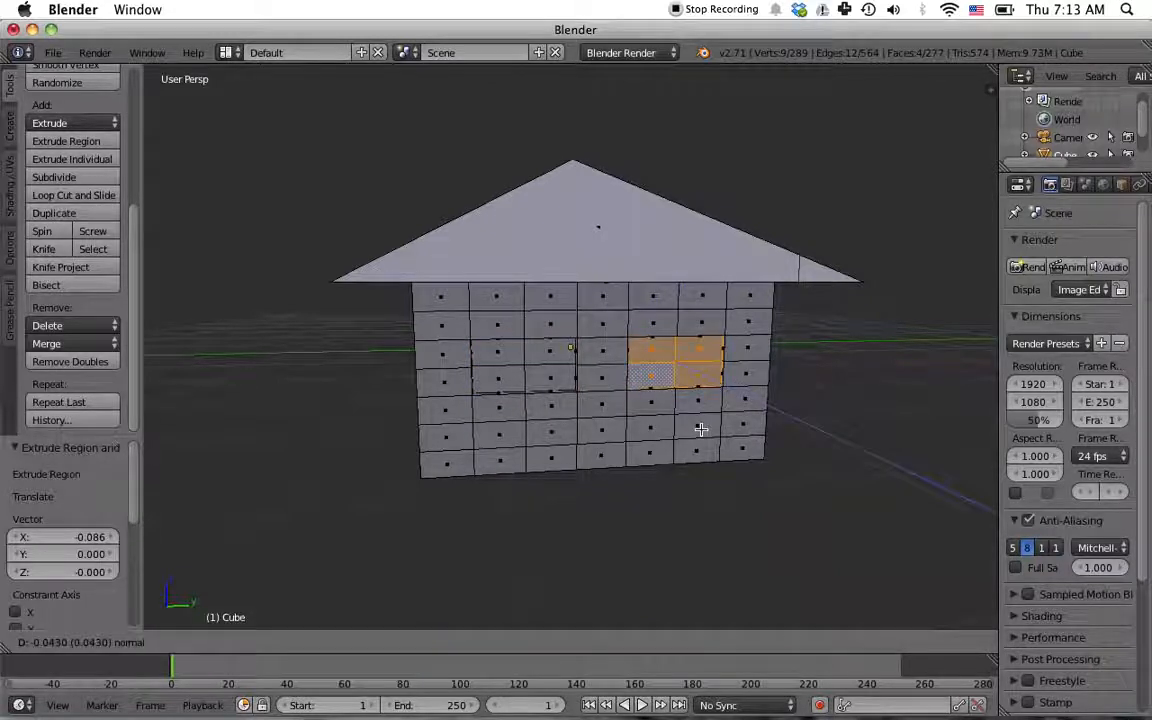
key("y")
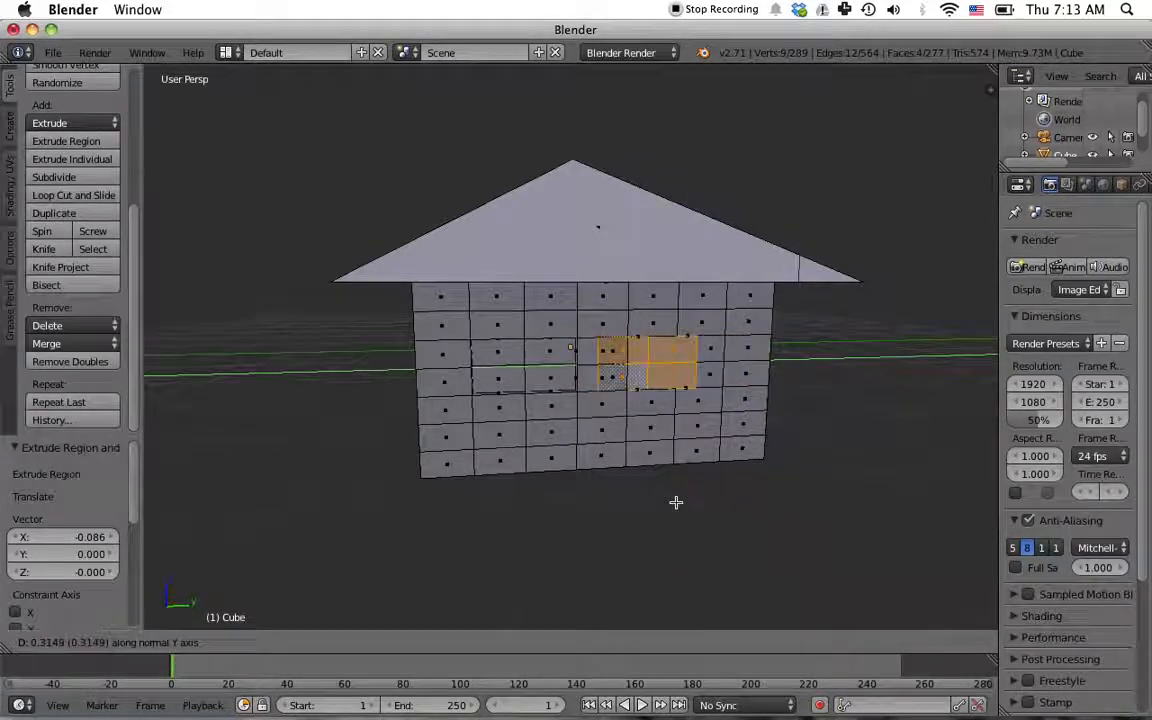
key("x")
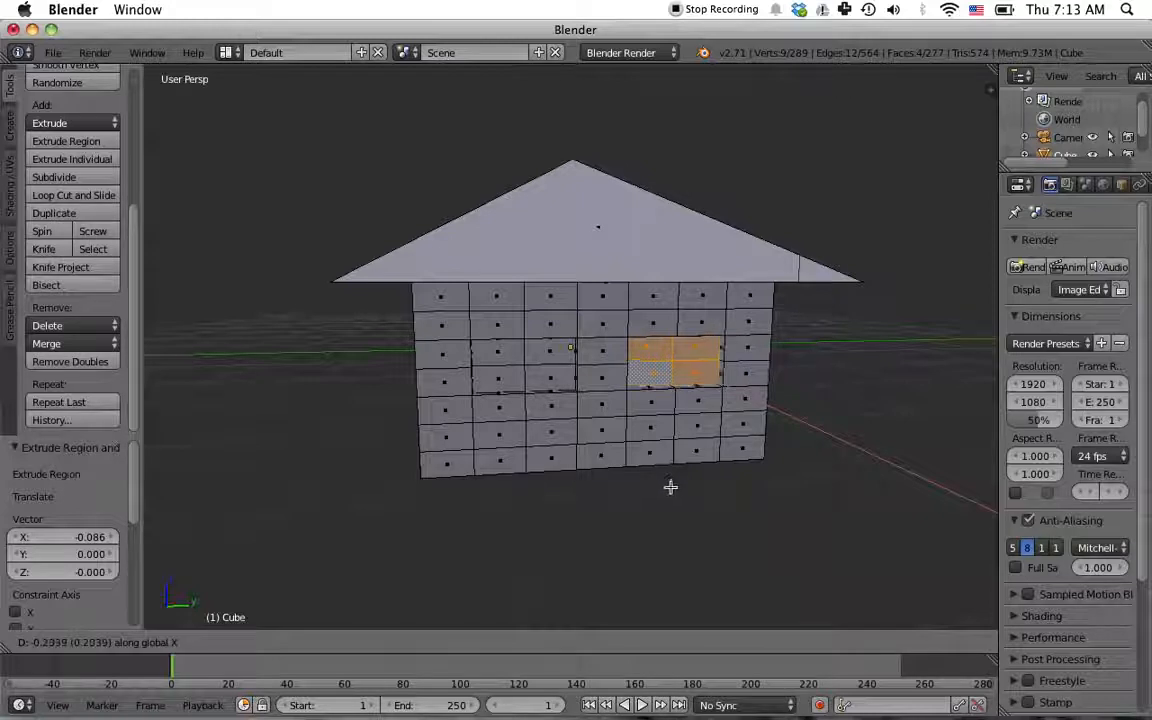
left_click(670, 487)
Step: Move the second window's recessed faces outward by about 0.055 along X to make the recess shallower
middle_click_drag(697, 483, 685, 537)
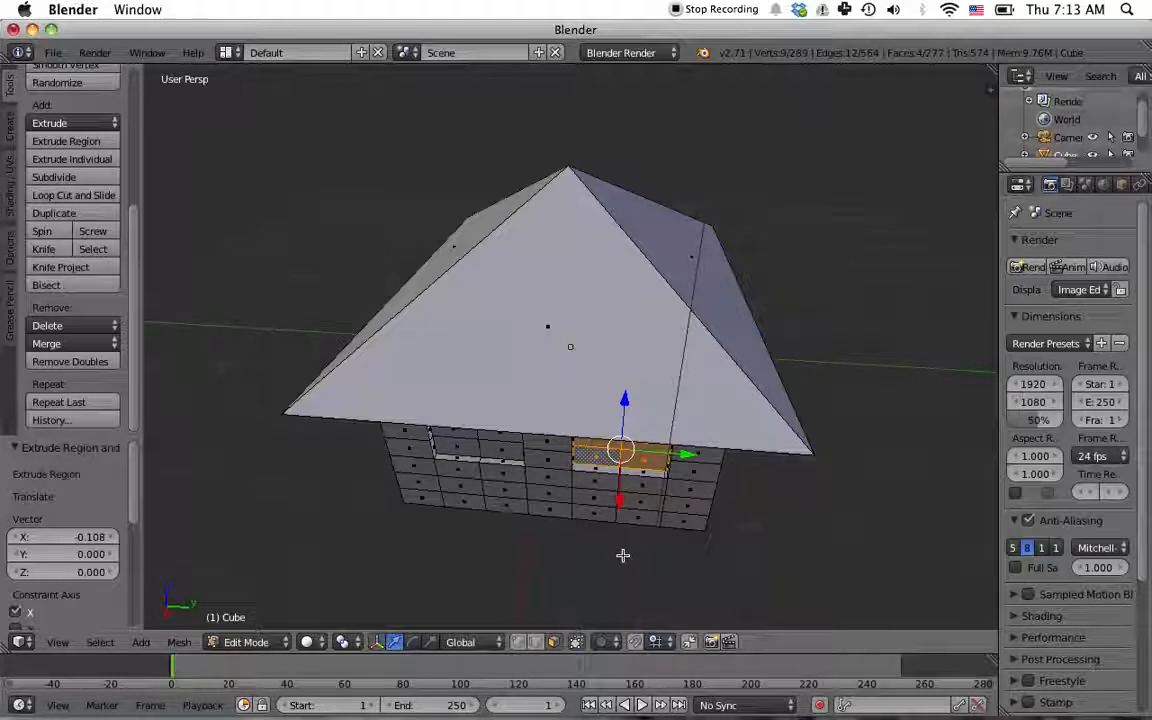
left_click(619, 500)
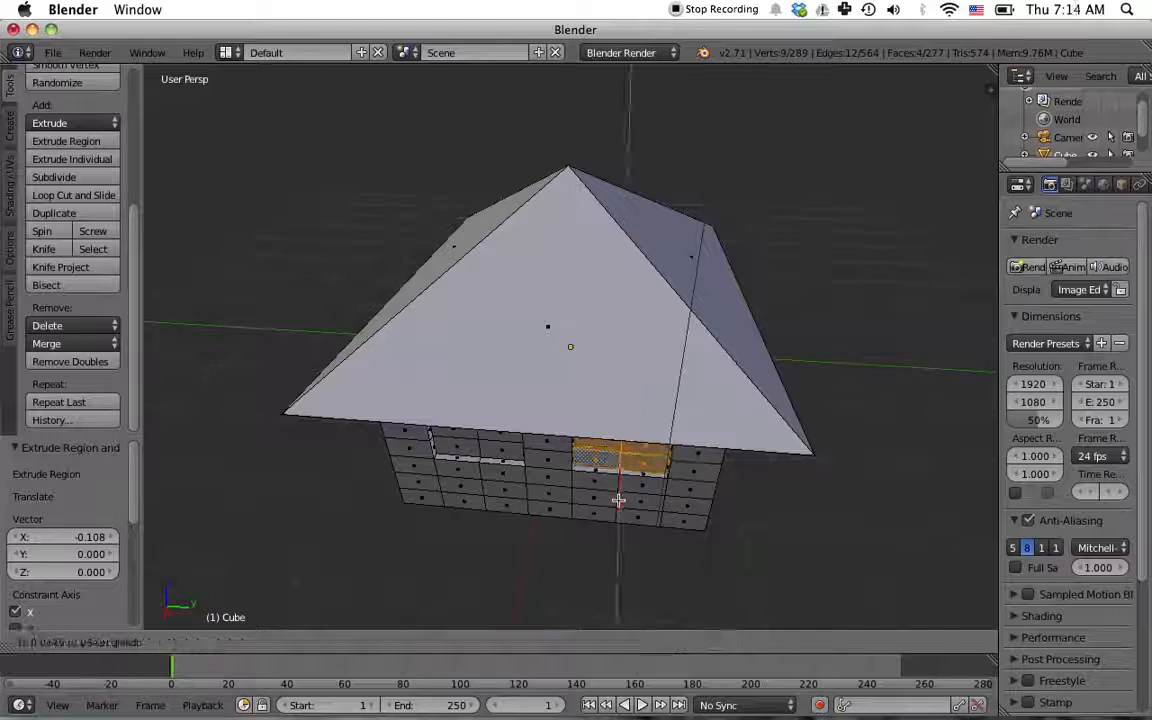
left_click(619, 500)
Step: Extrude a two-by-two block of mid-height faces in columns five and six of the front wall inward about 0.086 along Y as a window
middle_click_drag(802, 547, 762, 504)
middle_click_drag(431, 504, 471, 504)
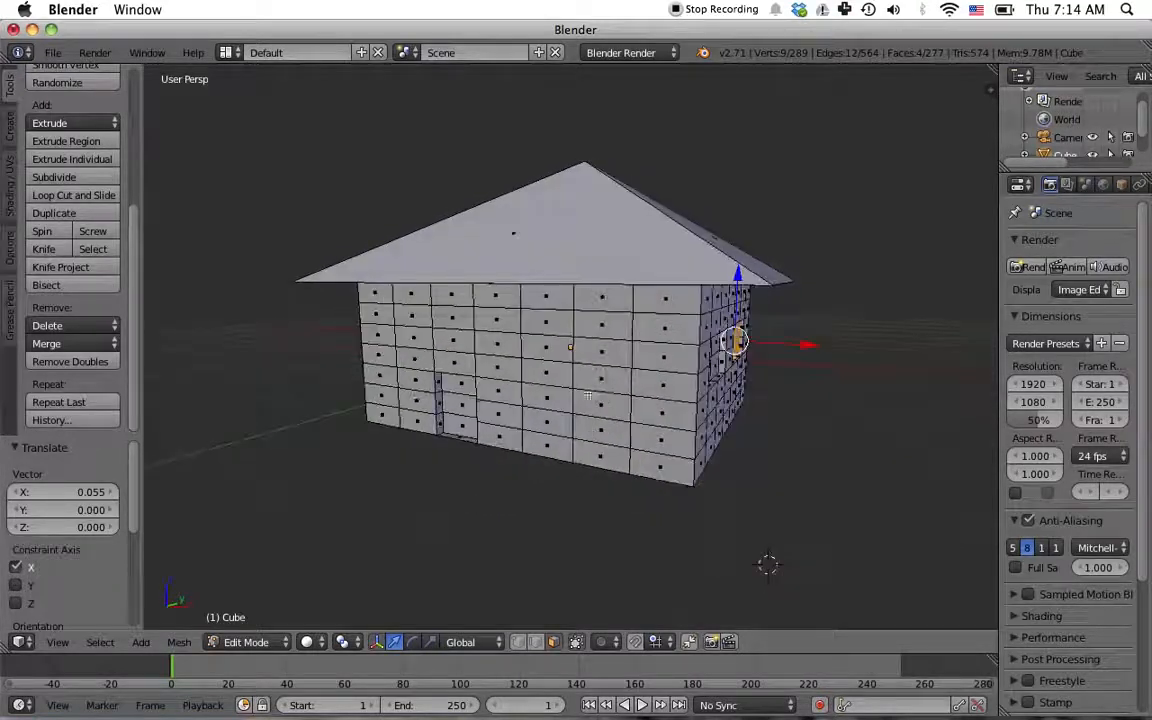
right_click(556, 348)
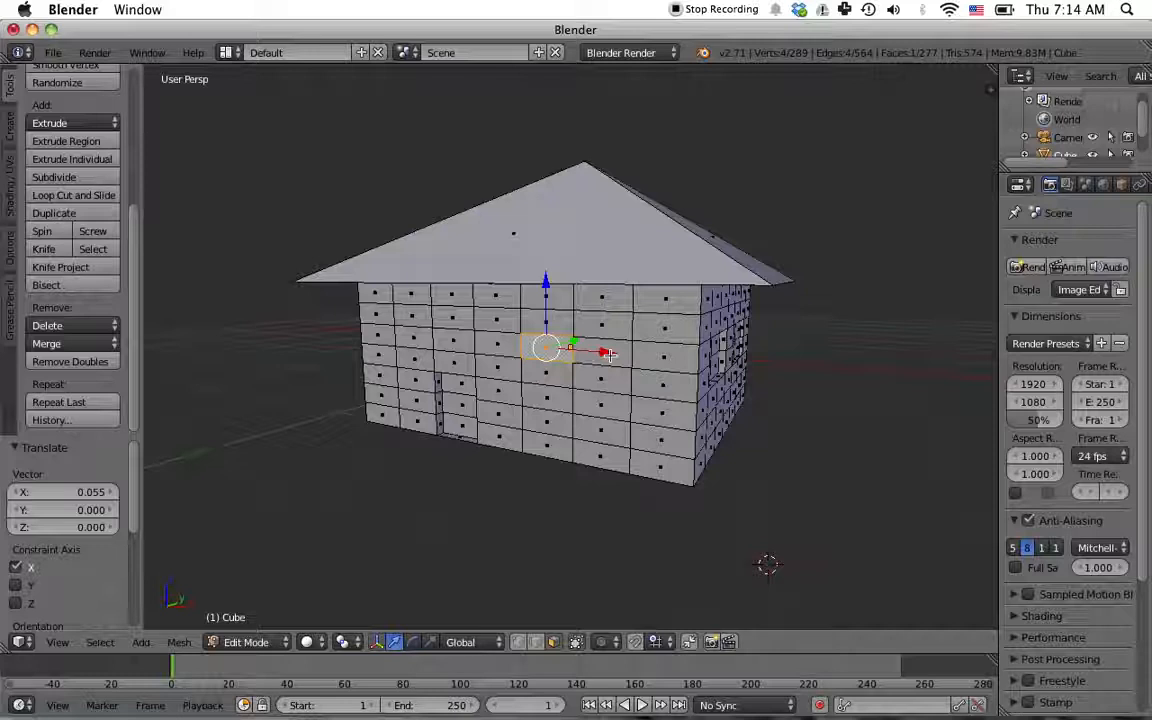
right_click(610, 354, "shift")
right_click(609, 382, "shift")
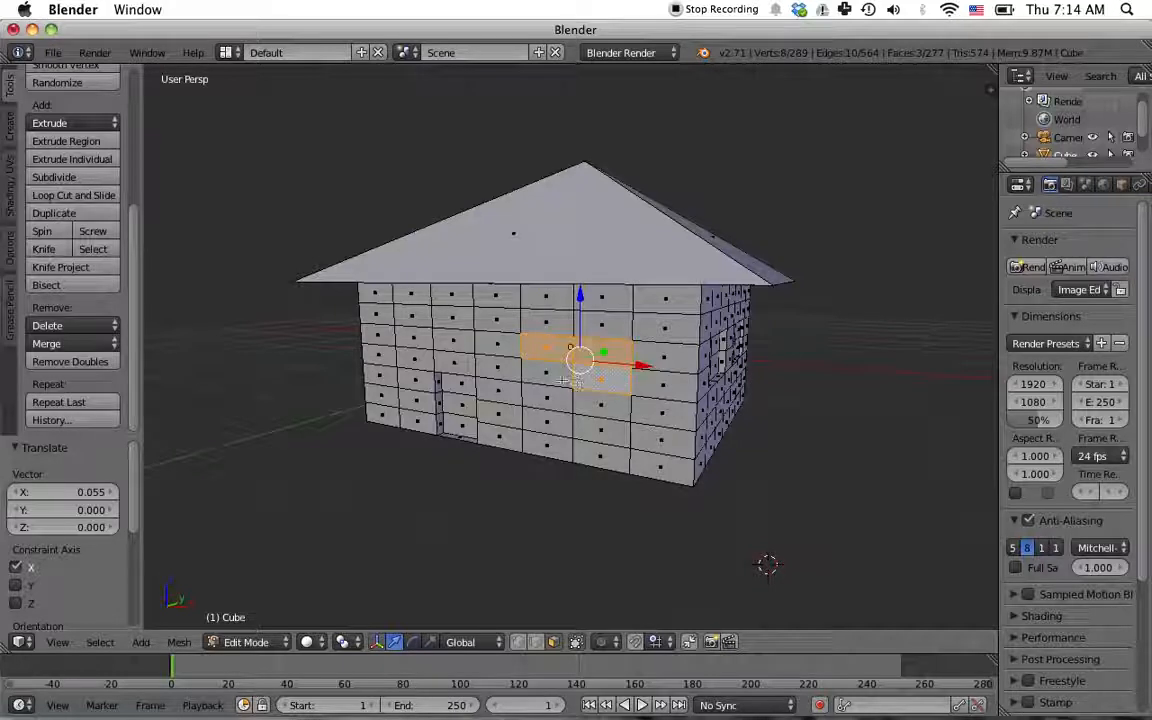
right_click(574, 385, "shift")
key("e")
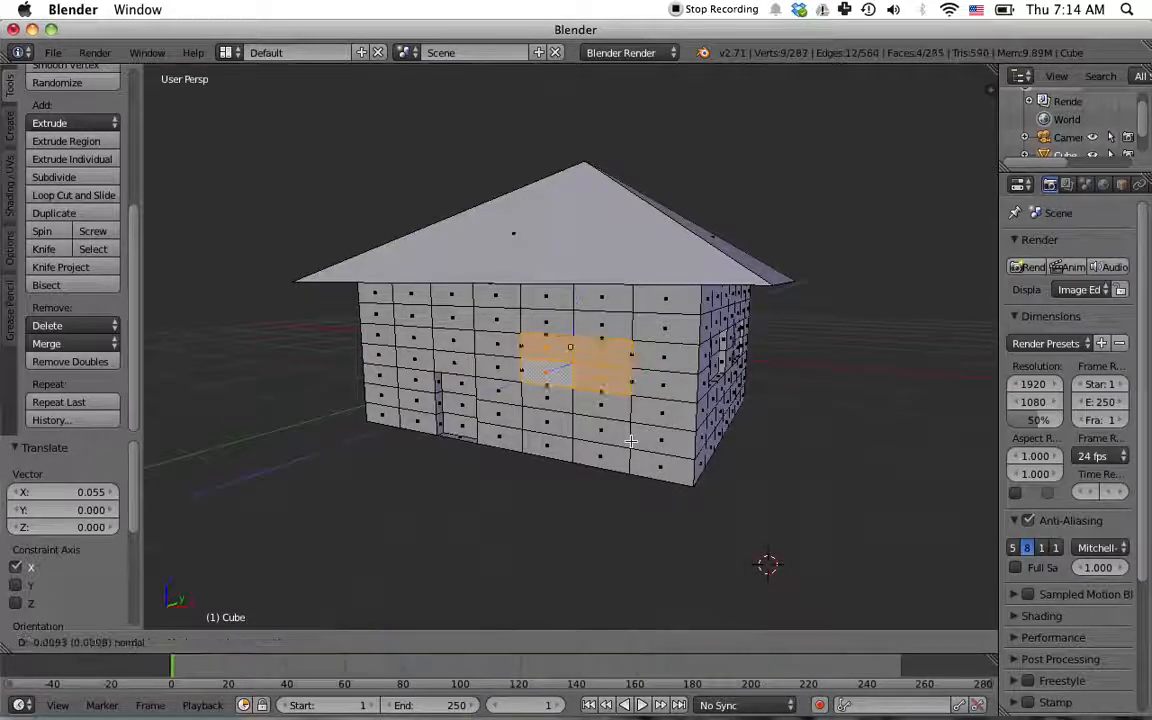
left_click(633, 440)
middle_click_drag(633, 440, 694, 464)
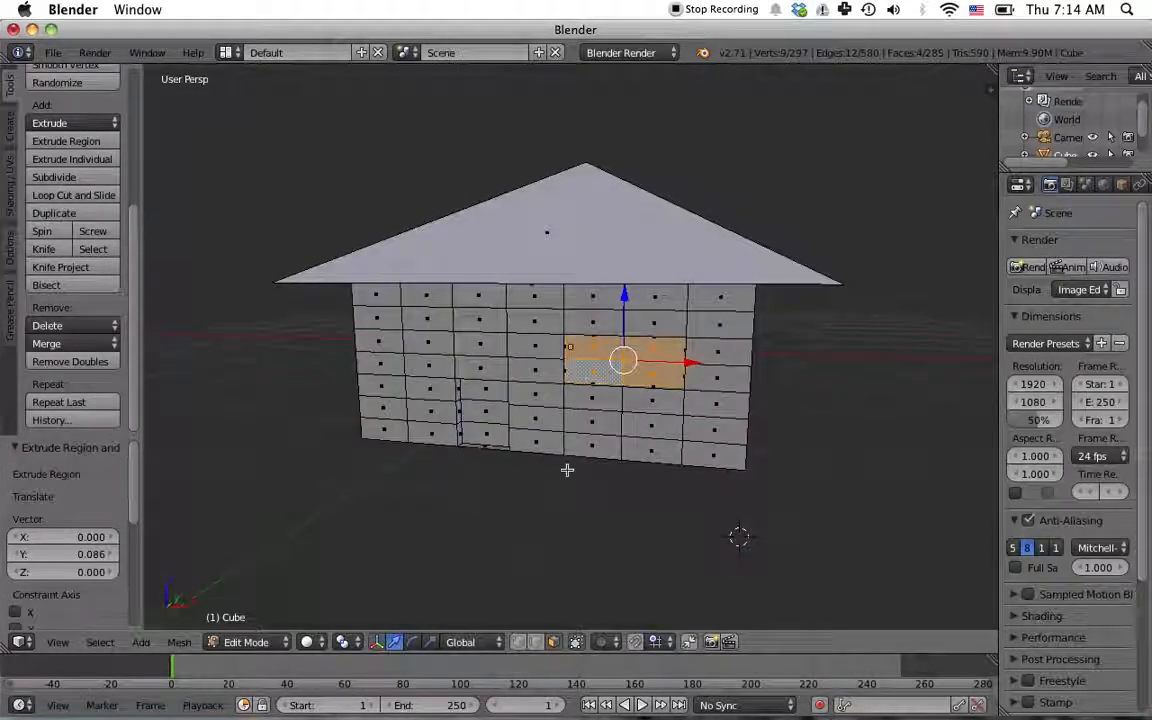
middle_click_drag(830, 496, 770, 491)
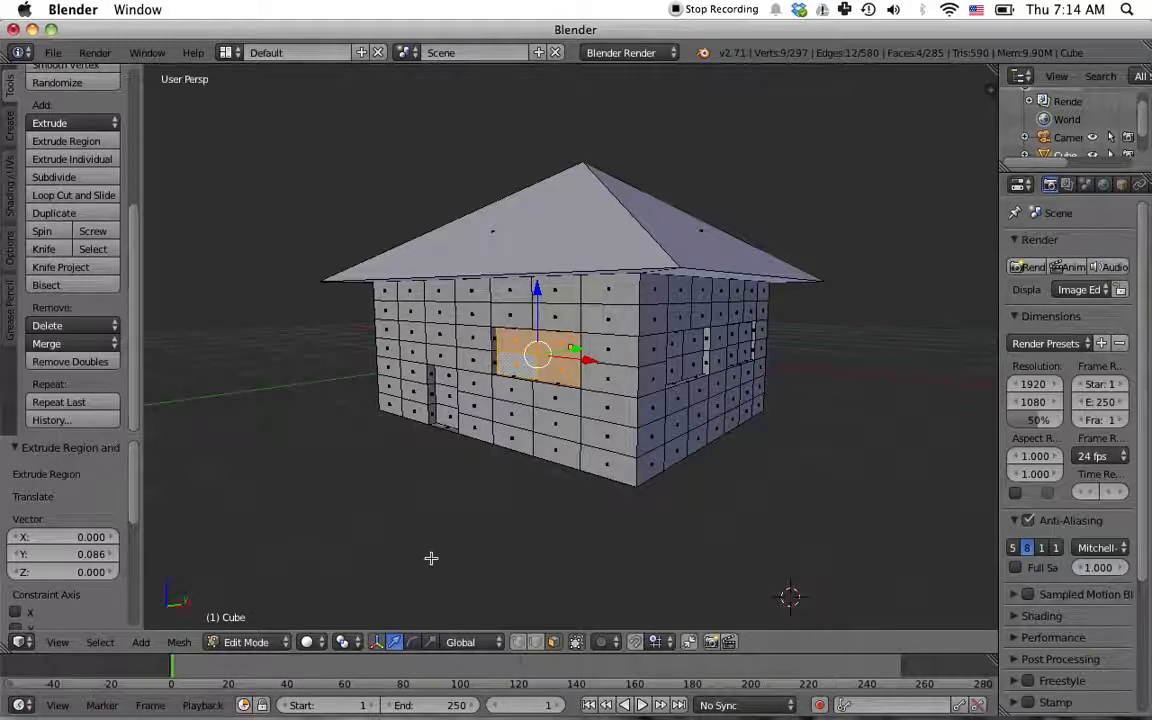
Step: Return to Object Mode and add a plane mesh to the scene at the 3D cursor
key("Tab")
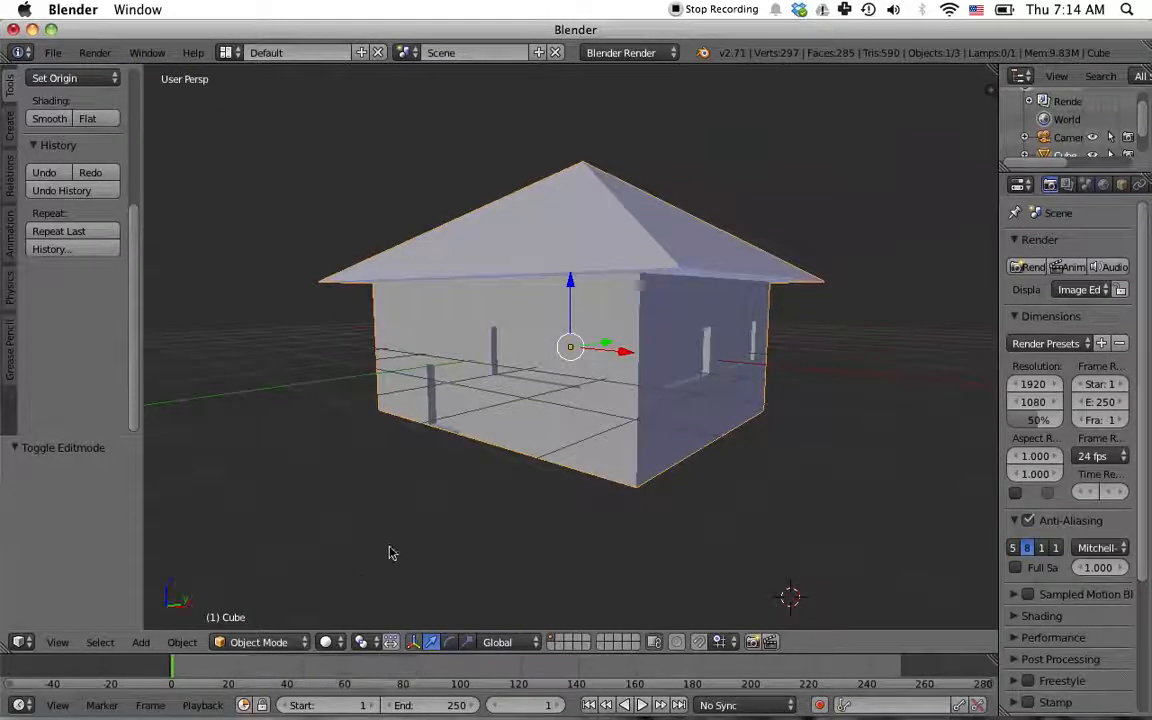
key("shift+a")
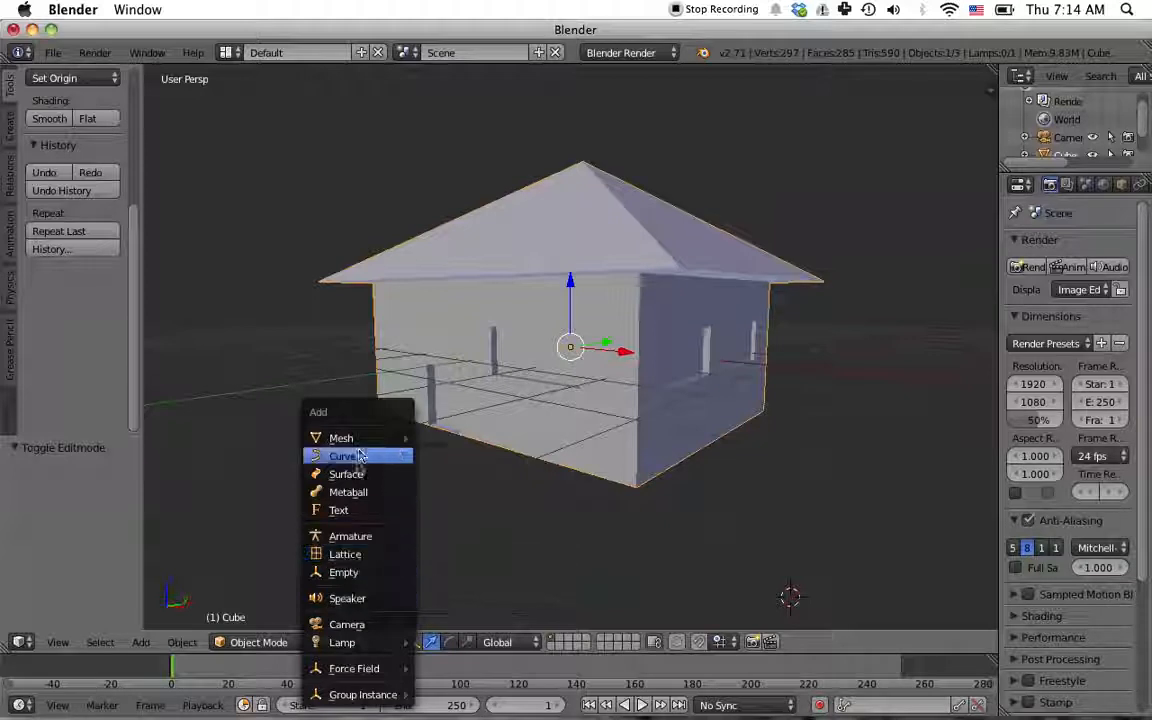
mouse_move(362, 455)
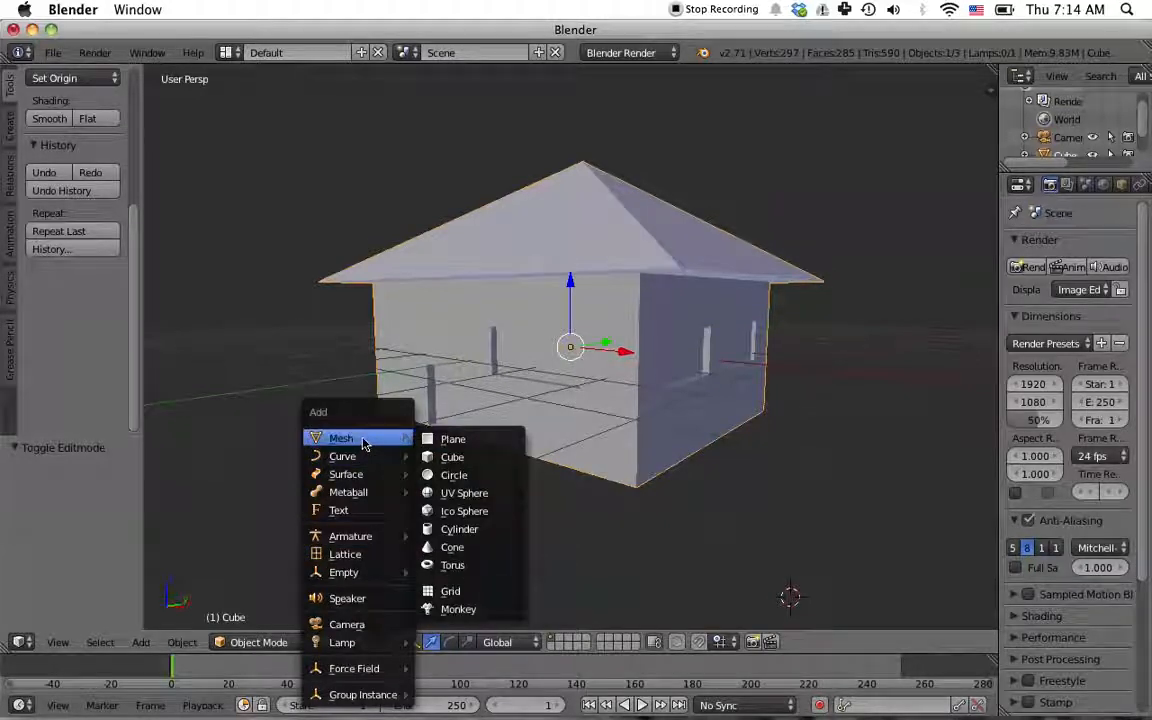
left_click(455, 438)
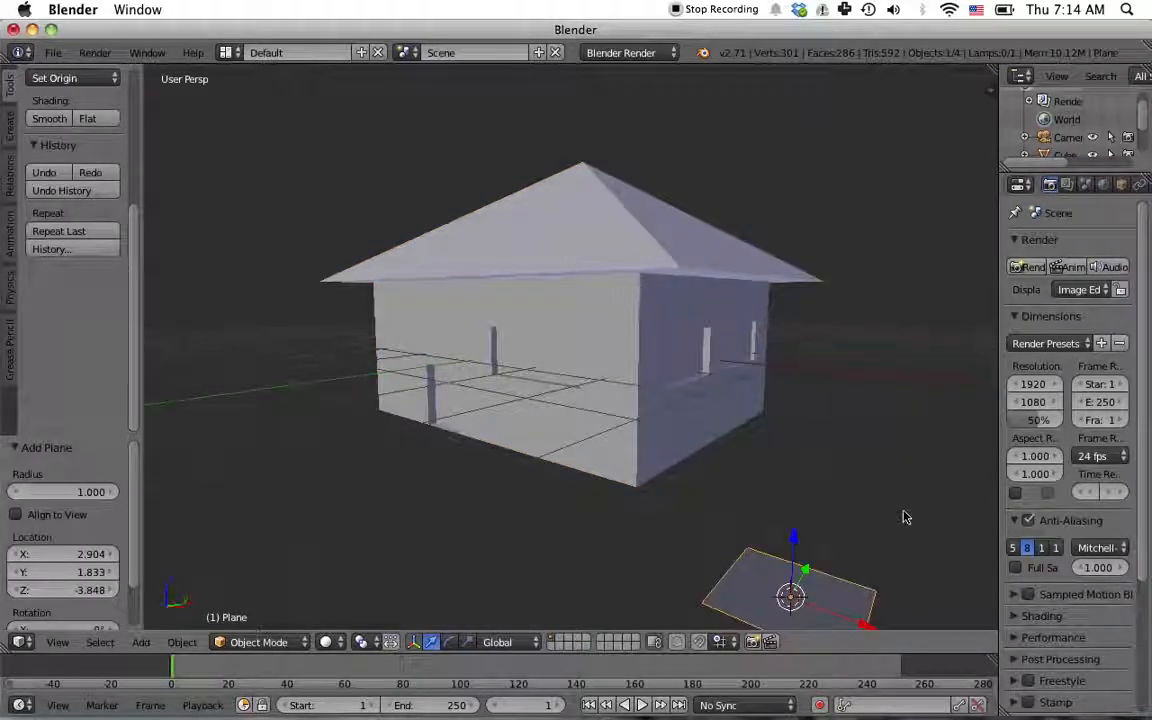
scroll(903, 517, "down", 2)
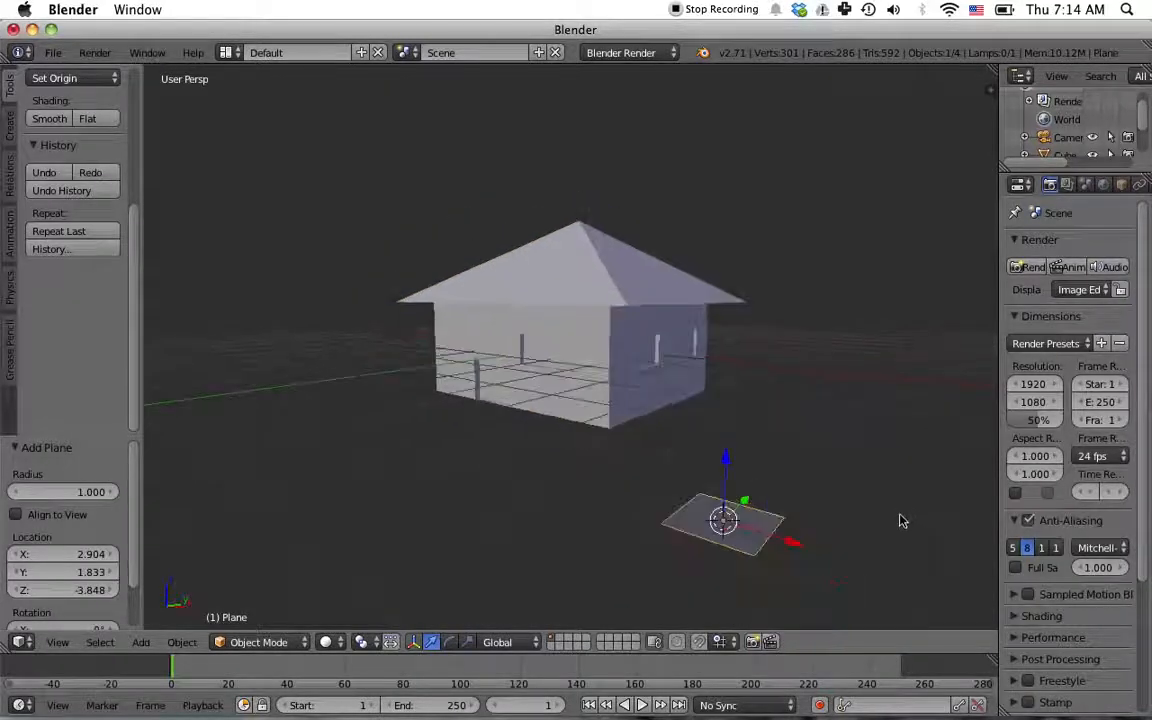
middle_click_drag(856, 535, 825, 557)
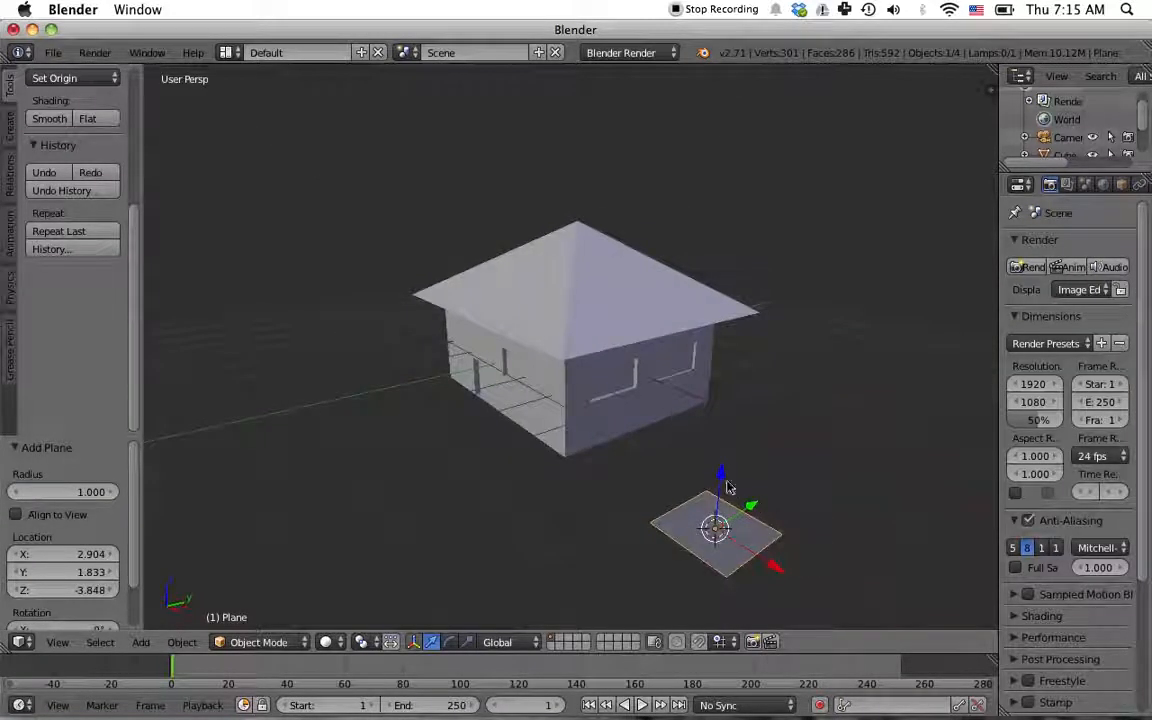
Step: Raise the plane along Z to the house's lower walls and shift it about -2.558 along X beneath the house
left_click_drag(722, 483, 728, 412)
middle_click_drag(806, 545, 840, 502)
left_click_drag(738, 395, 748, 342)
middle_click_drag(890, 494, 727, 442)
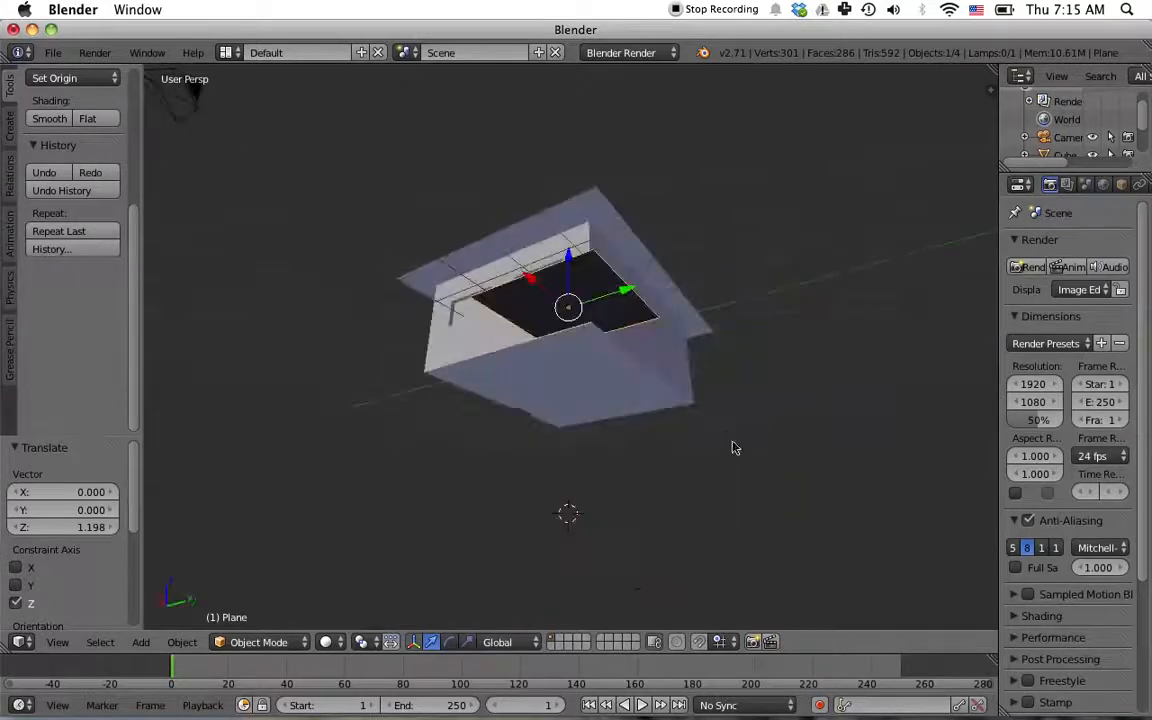
left_click_drag(533, 287, 607, 345)
middle_click_drag(805, 383, 869, 458)
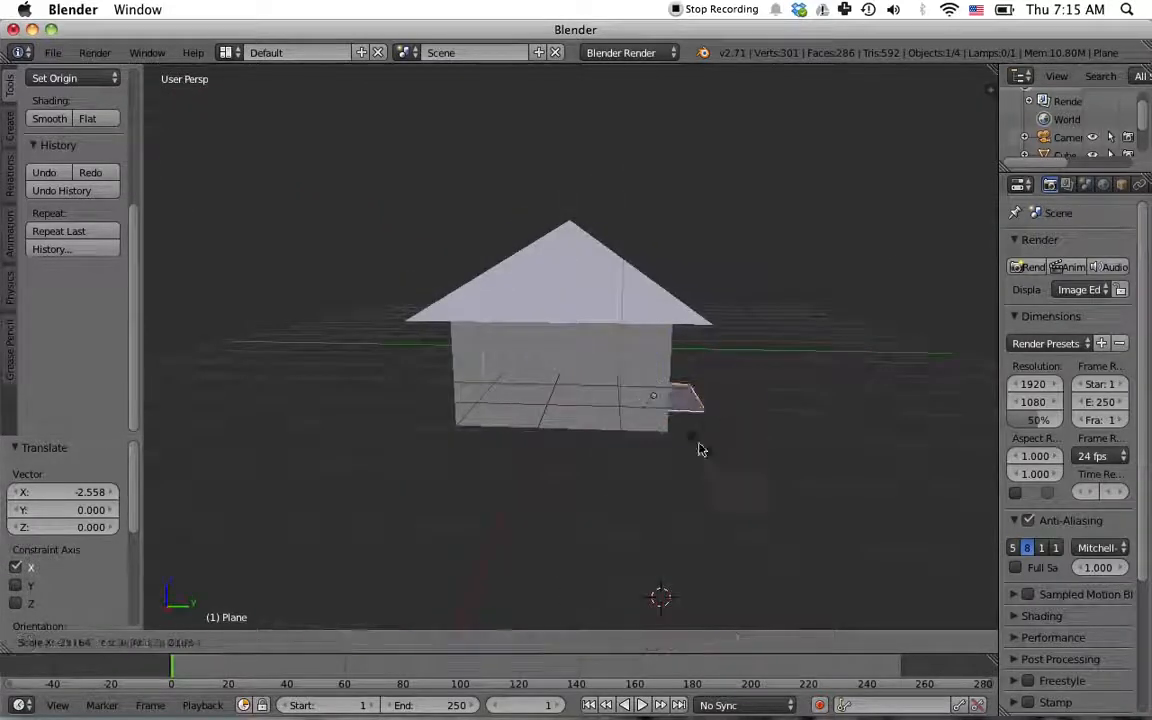
Step: Scale the plane uniformly by a factor of about -6.576 so it spreads out around the house as ground
key("s")
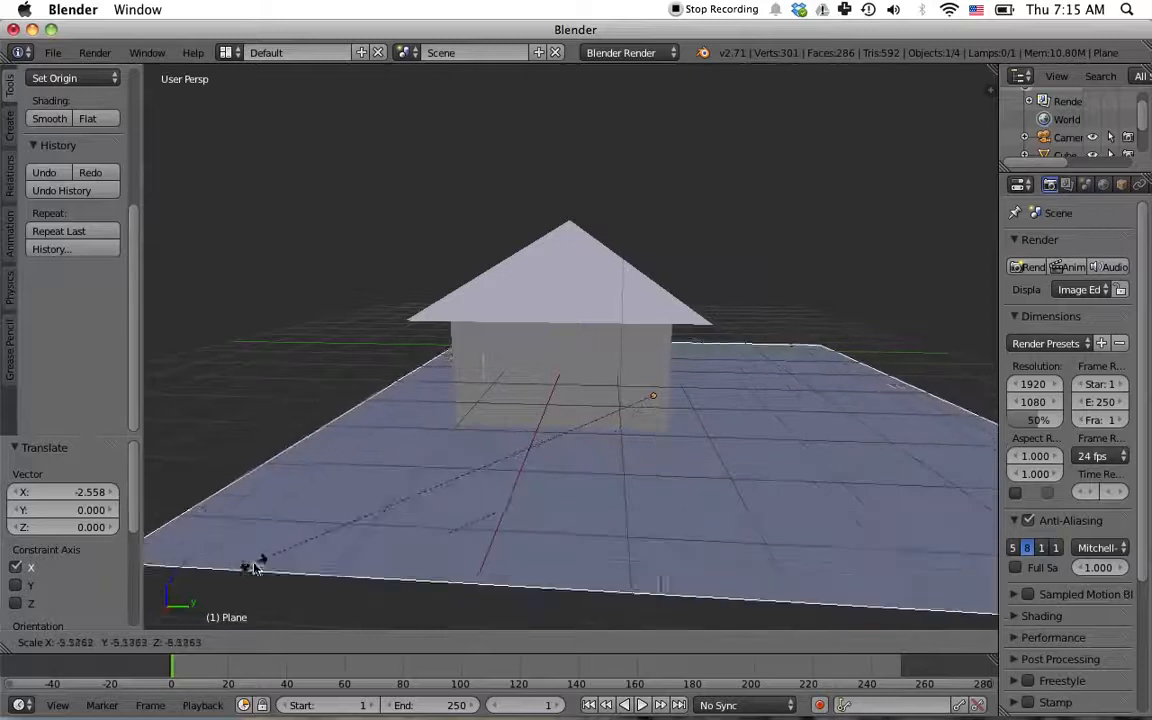
left_click(216, 576)
middle_click_drag(509, 561, 674, 552)
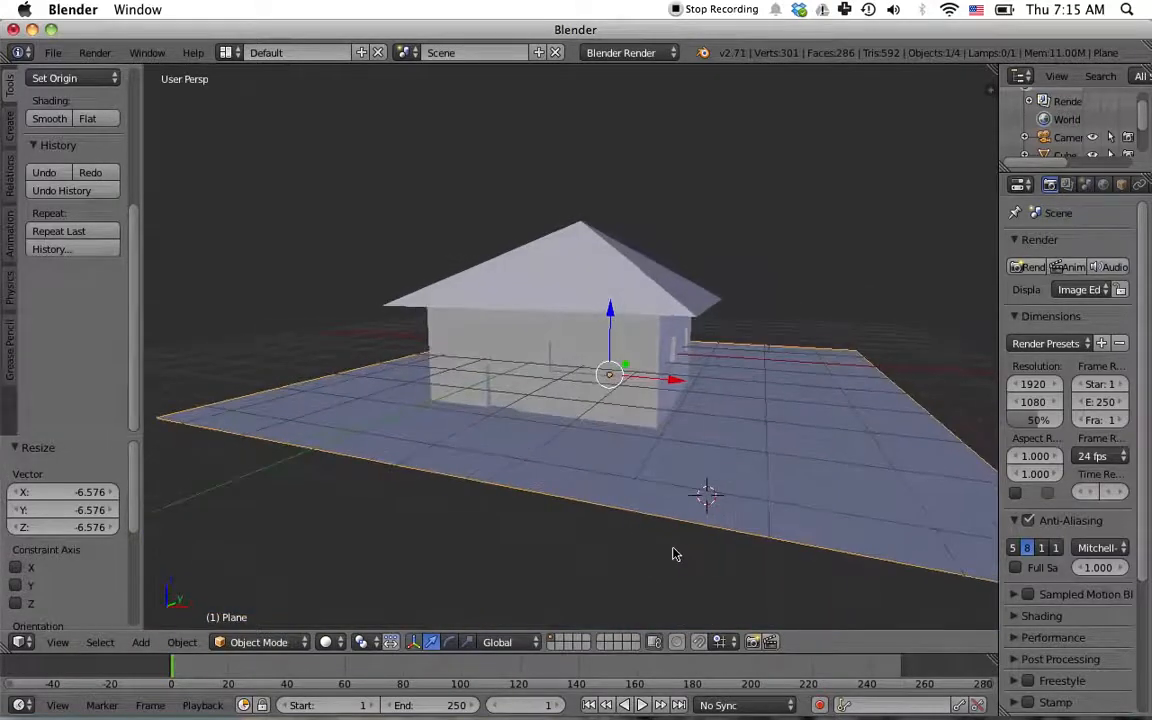
Step: Stretch the ground plane by about 1.583 along X and enlarge it uniformly by about 1.35
key("s")
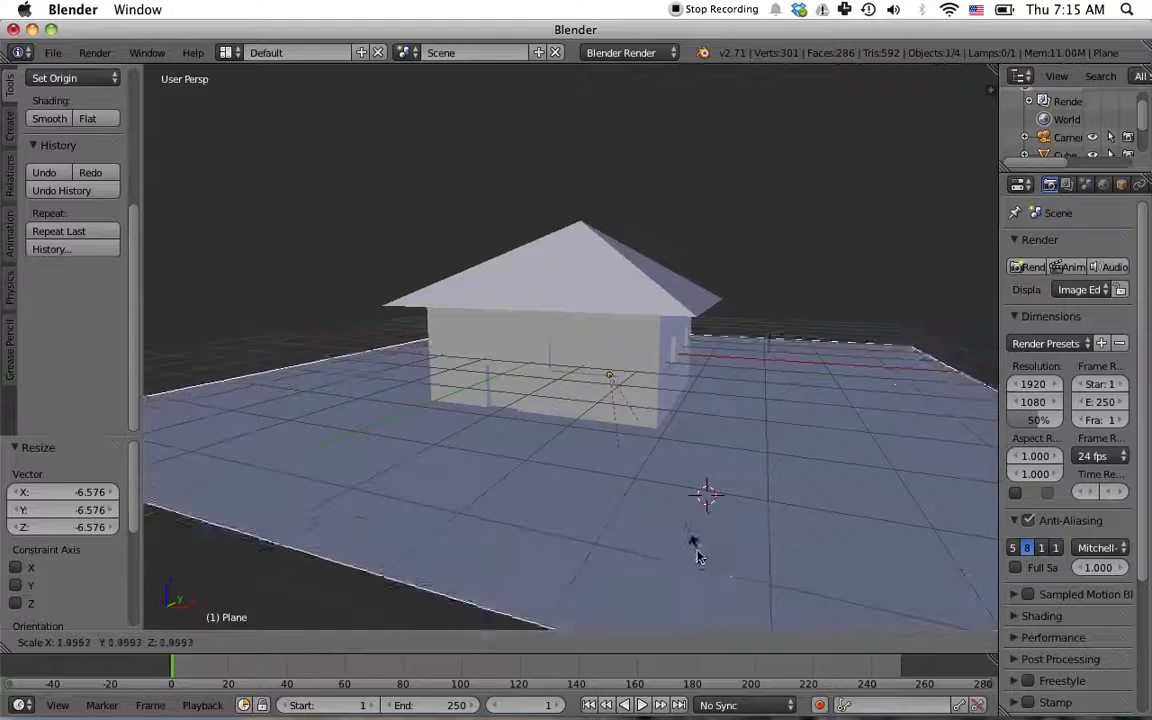
key("x")
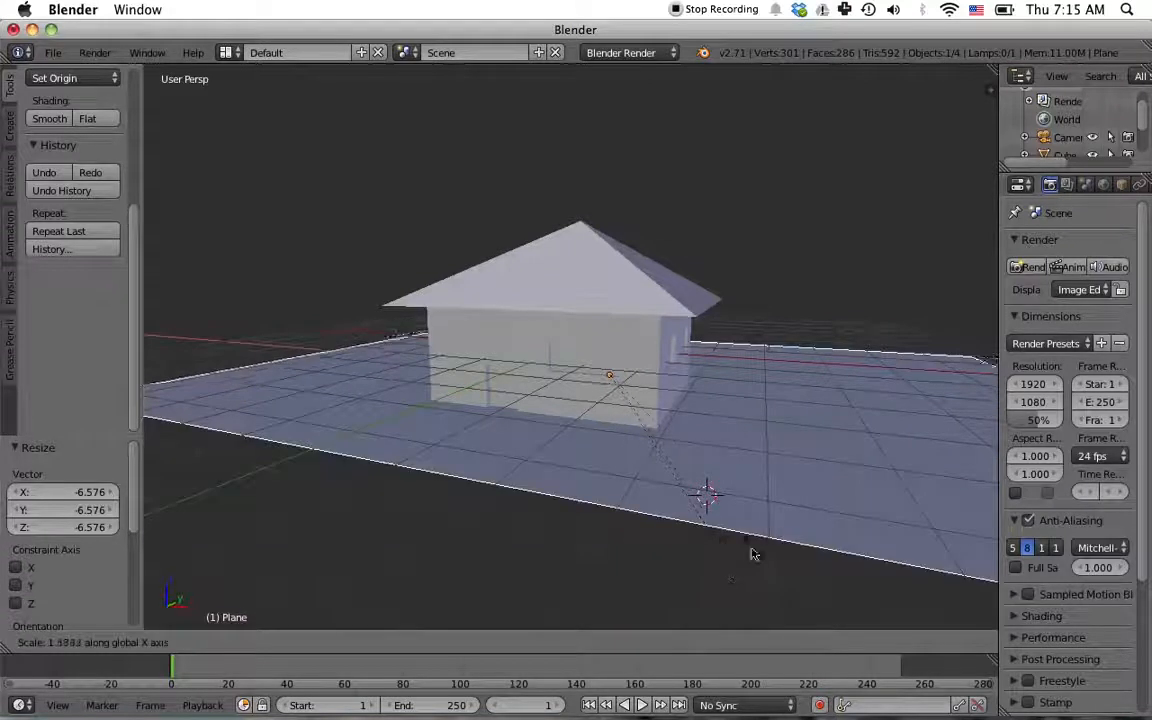
left_click(766, 542)
key("s")
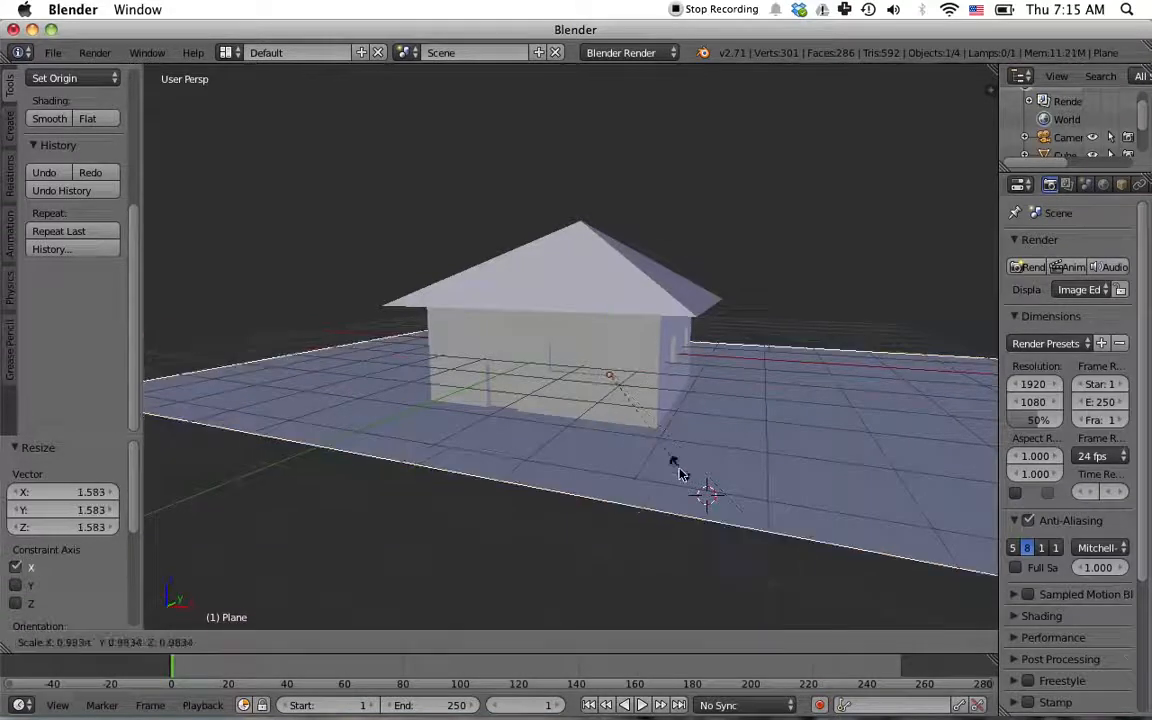
left_click(740, 480)
Step: Lower the ground plane by about 0.113 along Z to align it with the bottom of the house walls
middle_click_drag(784, 522, 772, 495)
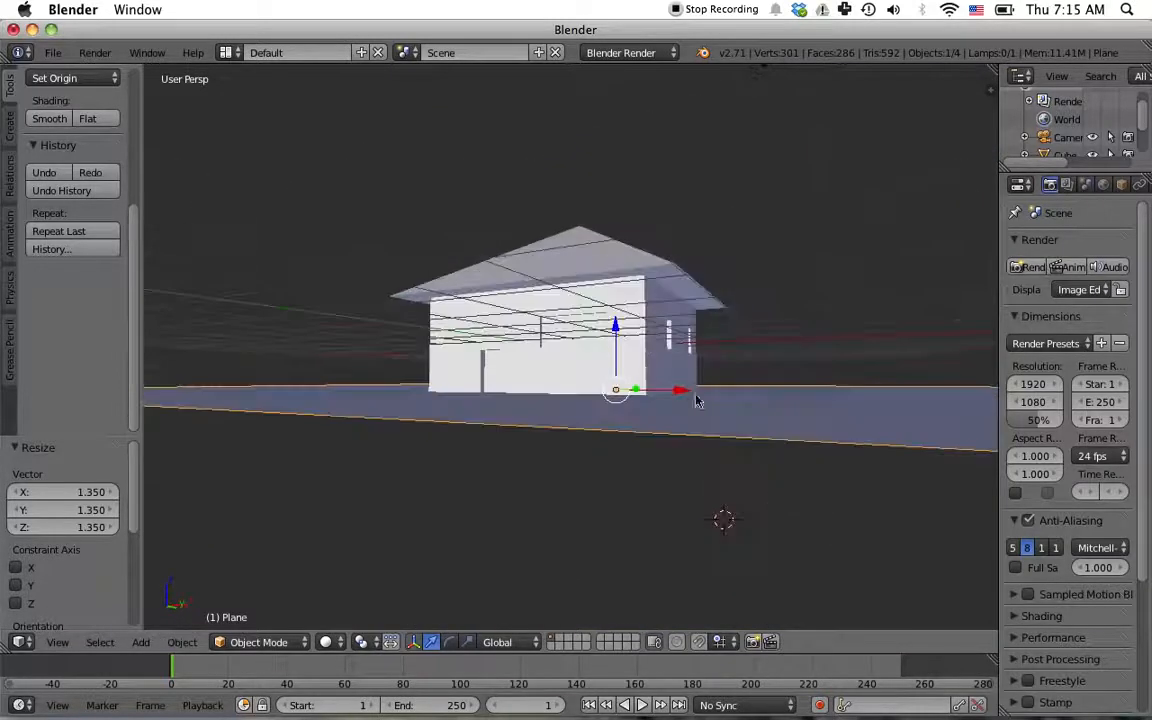
left_click_drag(615, 326, 613, 335)
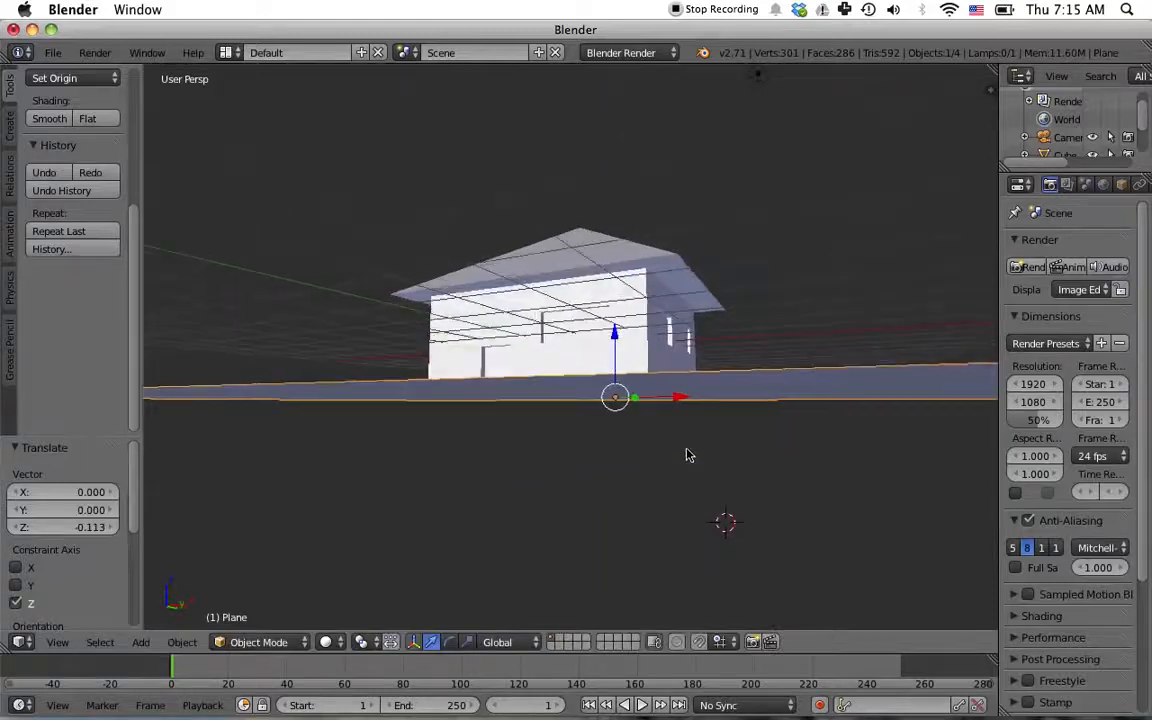
middle_click_drag(694, 458, 676, 496)
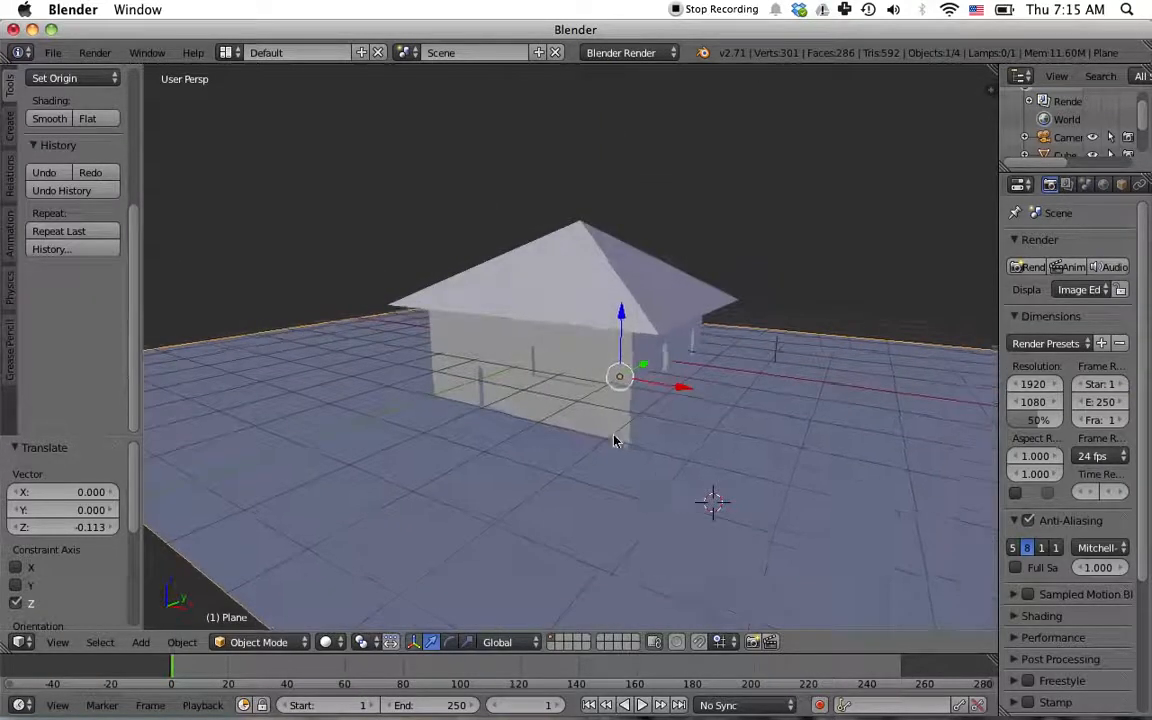
scroll(614, 439, "up", 3)
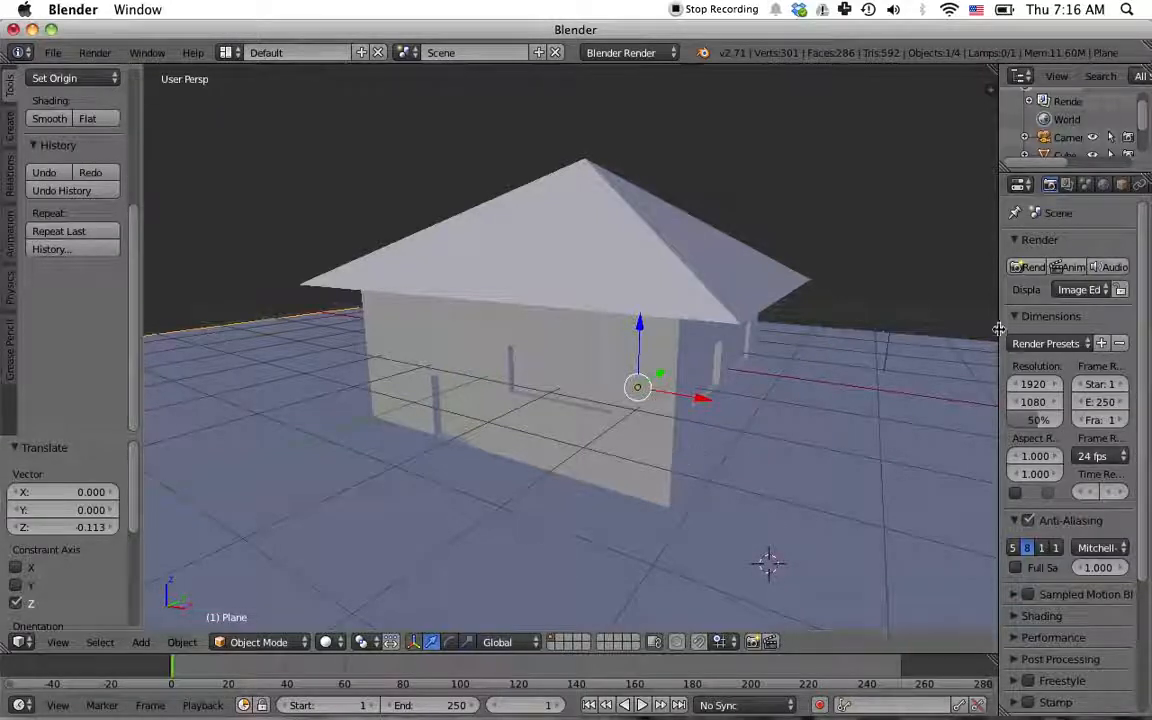
Step: Widen the properties area and create a new material for the ground plane
left_click_drag(998, 332, 894, 328)
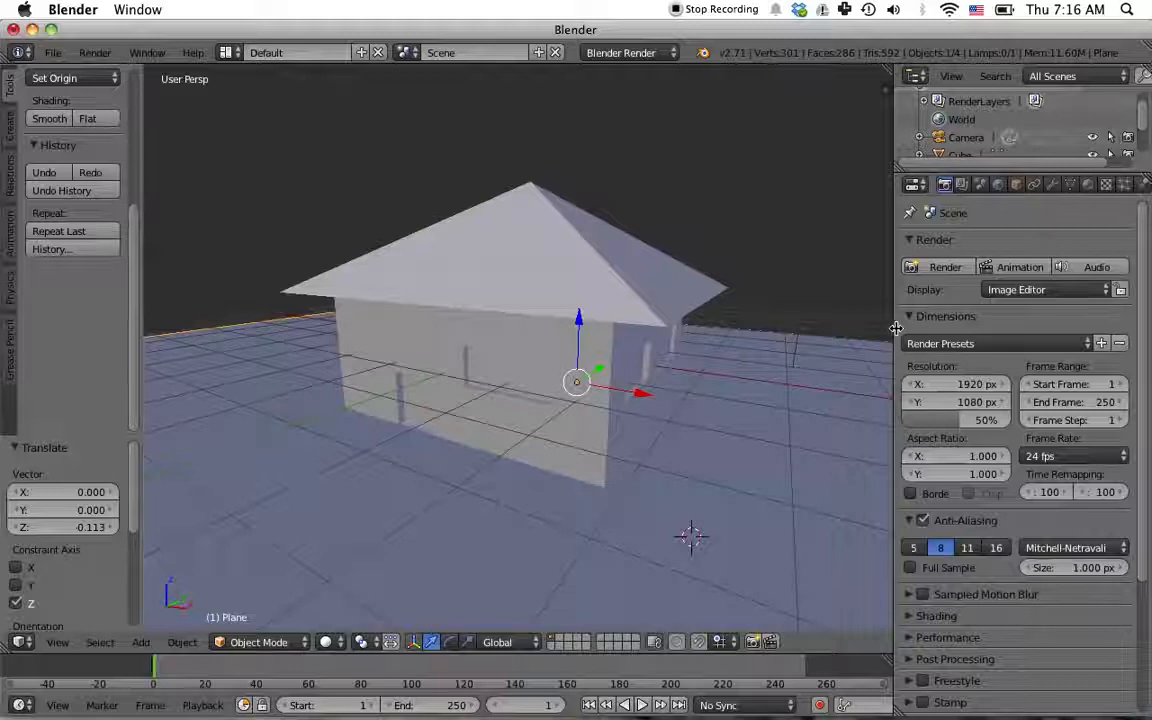
left_click(1088, 186)
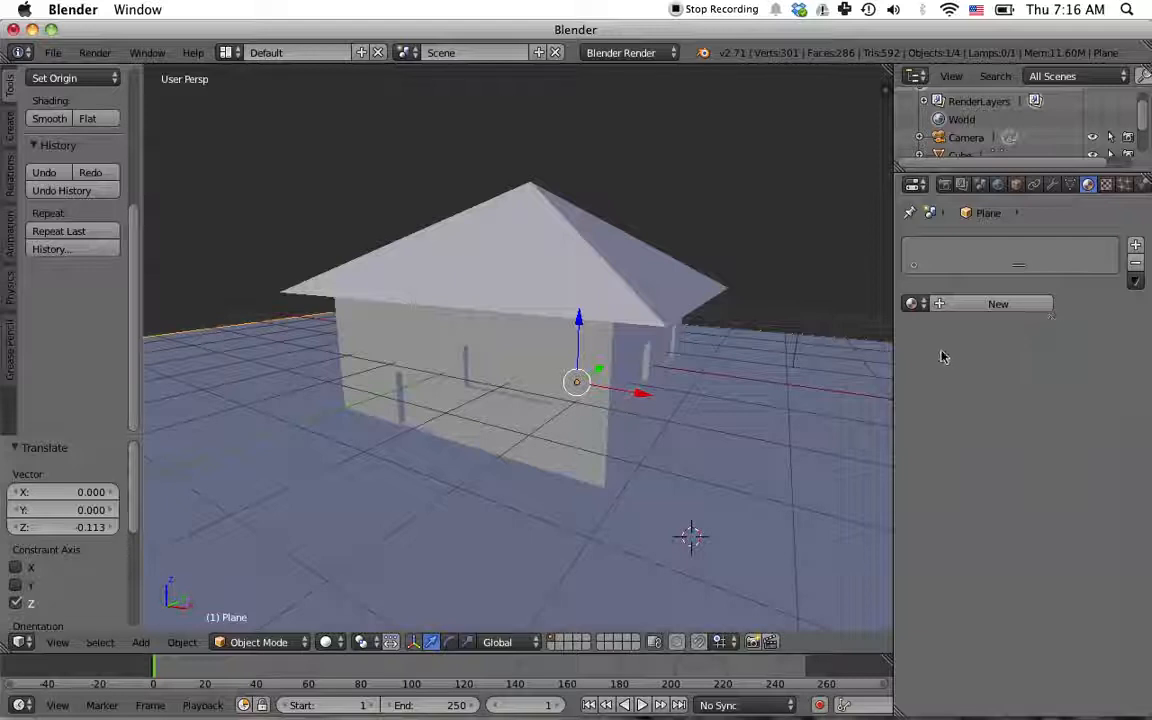
left_click(973, 306)
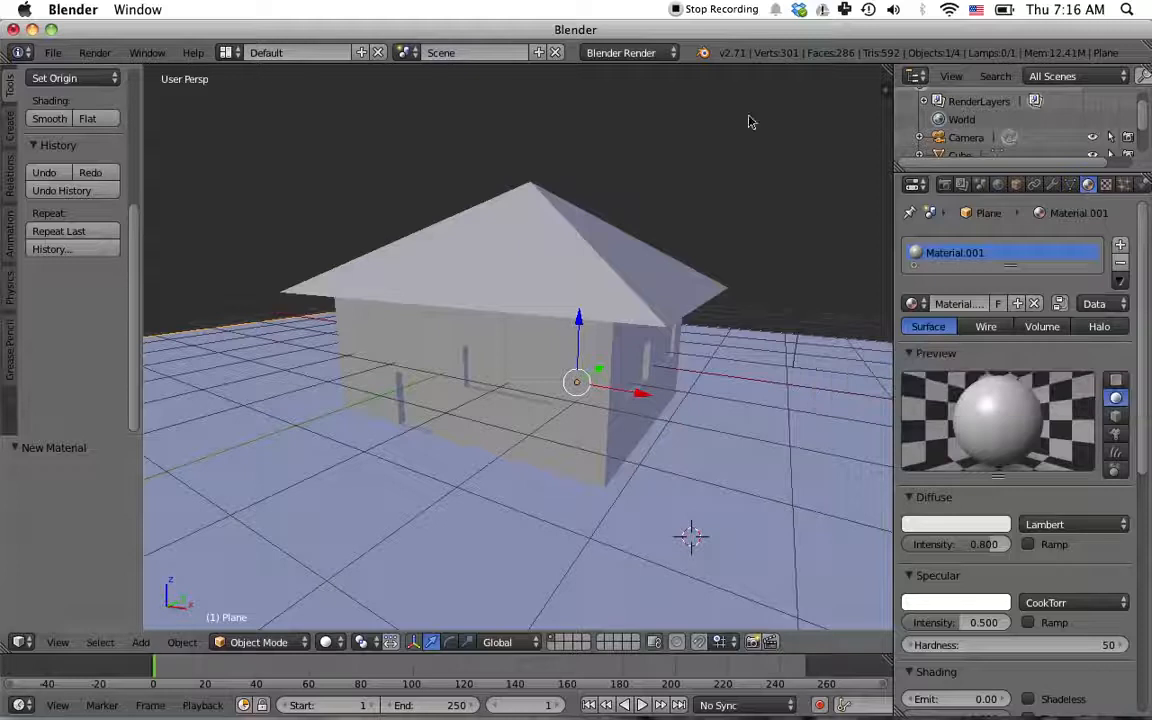
Step: Switch the scene's render engine to Cycles Render
left_click(668, 52)
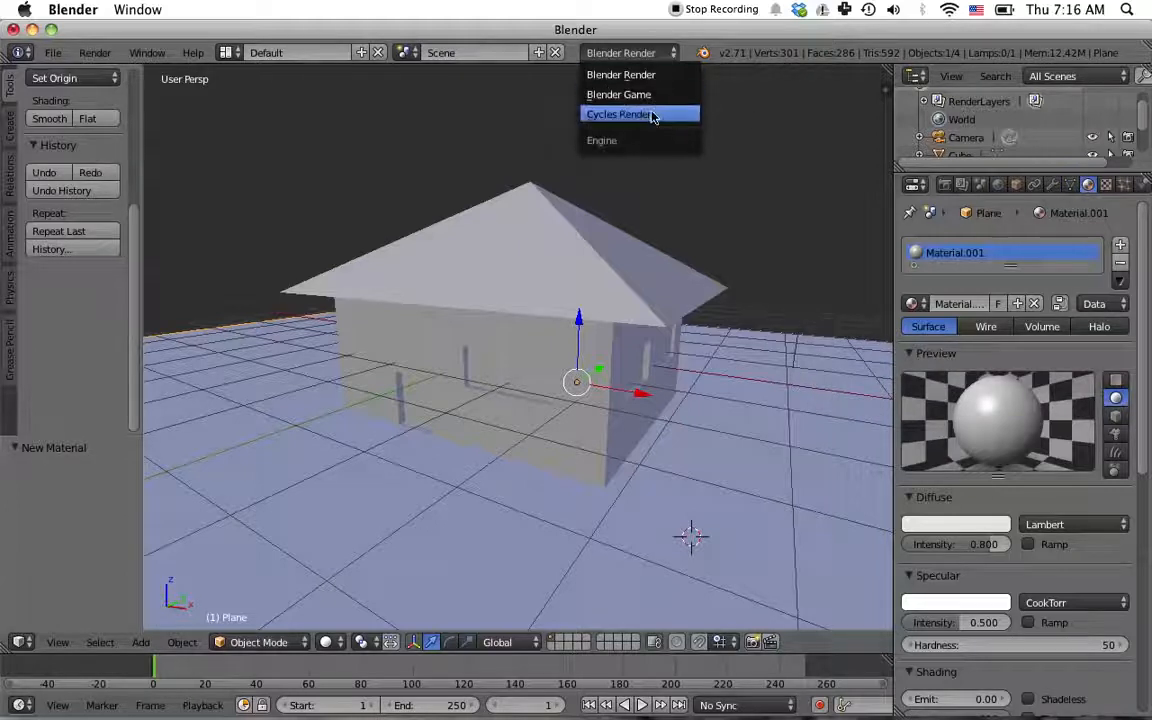
left_click(590, 109)
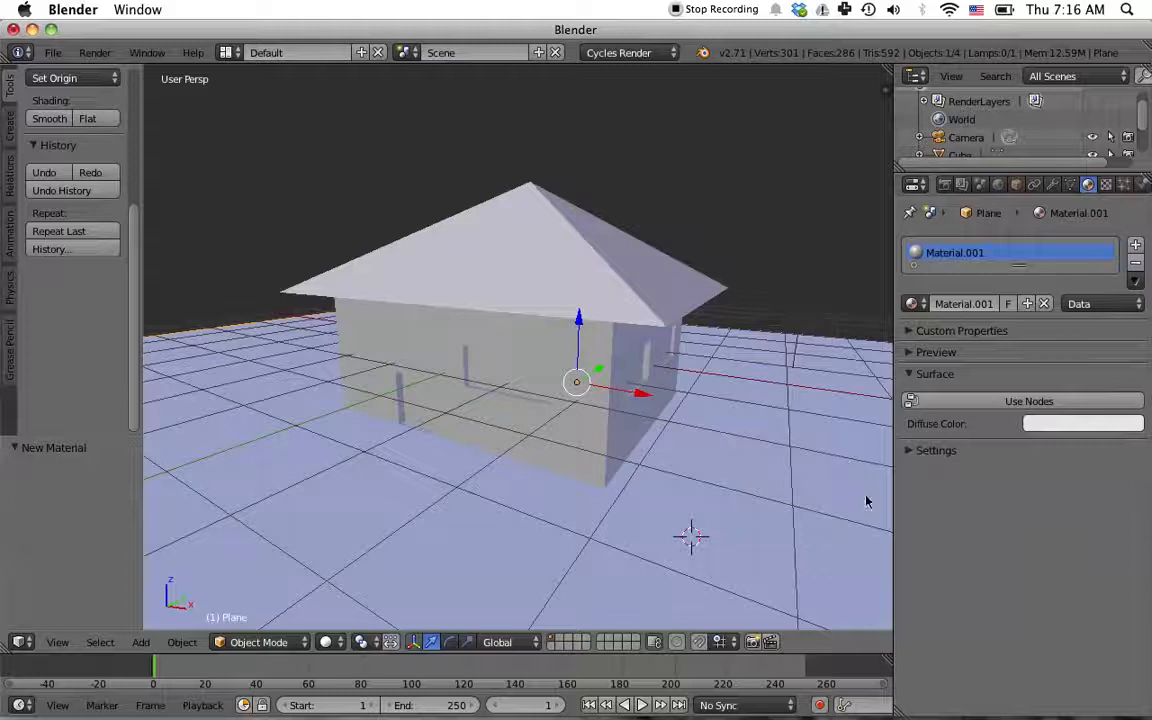
middle_click_drag(830, 512, 790, 490)
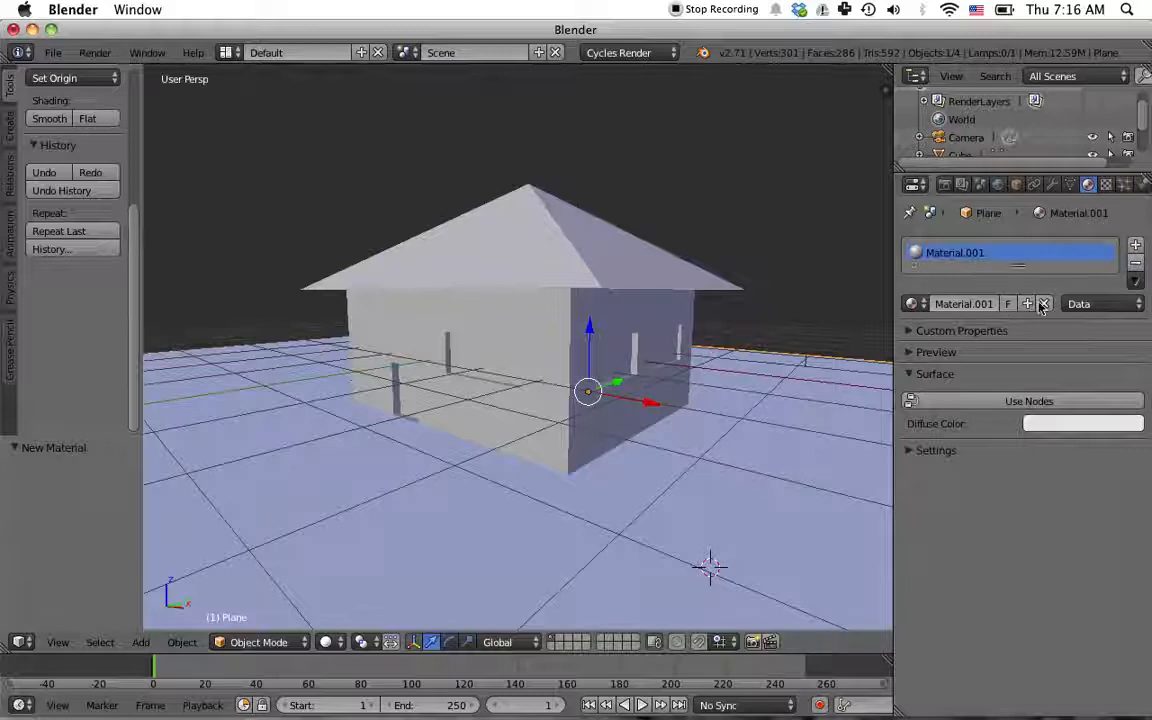
Step: Add a second material slot to the ground plane with a new Diffuse BSDF material coloured bright green
left_click(1135, 245)
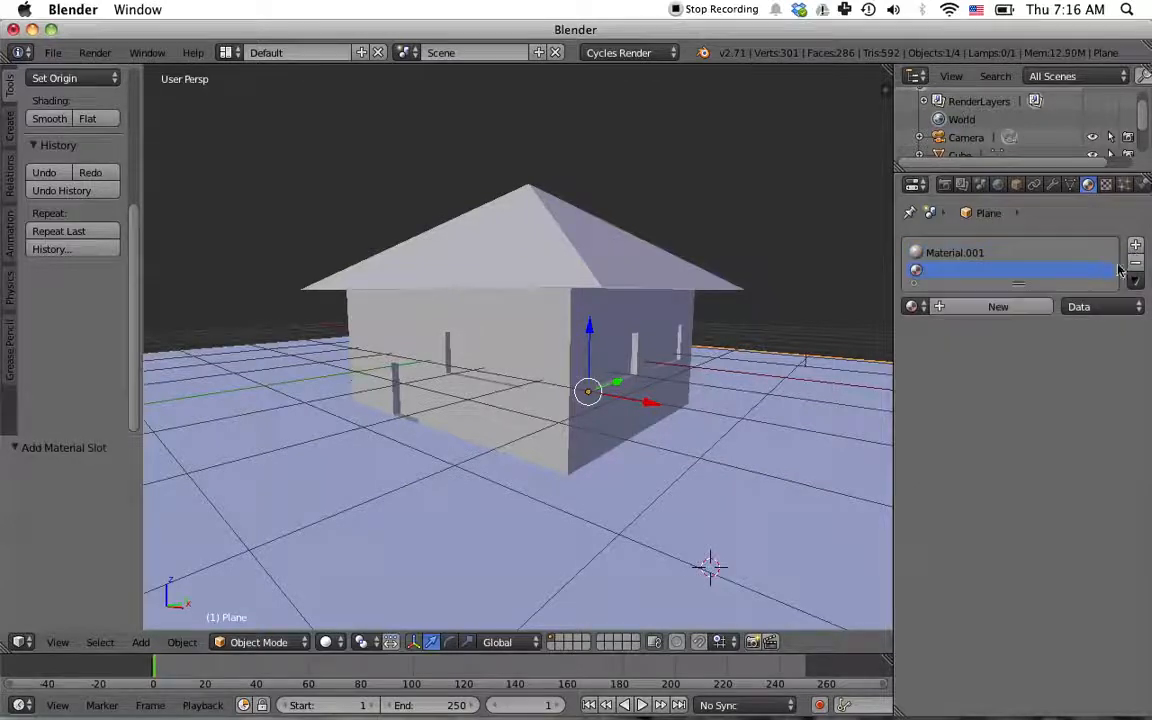
left_click(1016, 306)
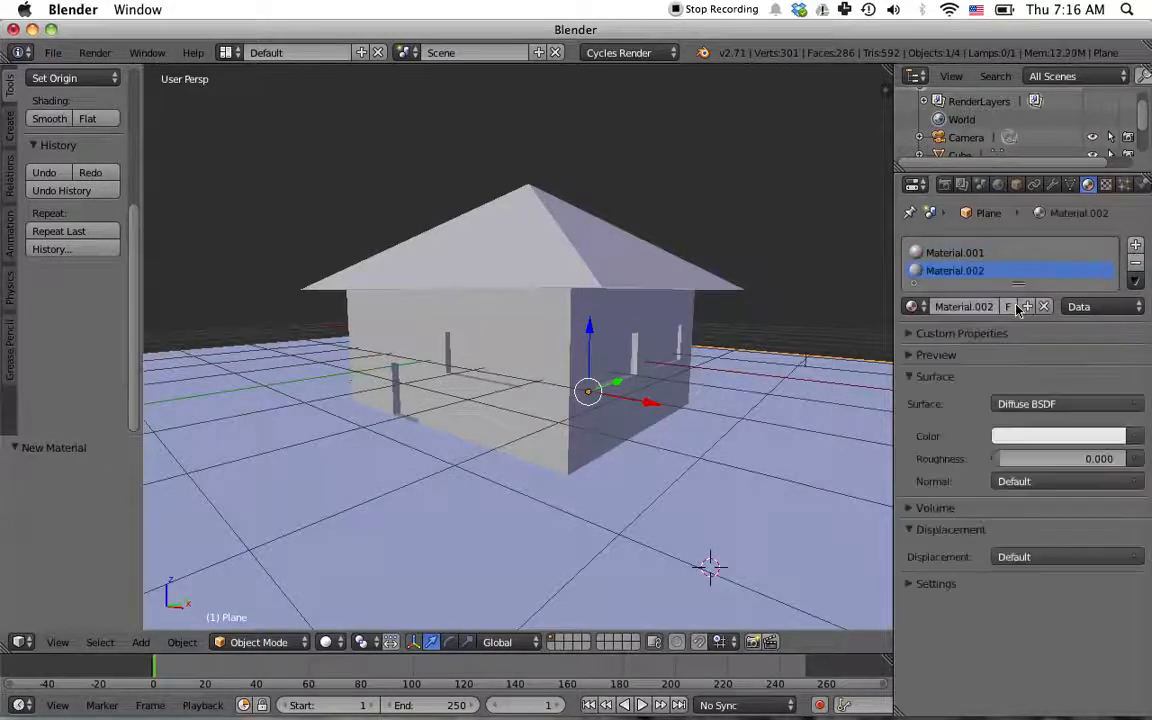
left_click(1045, 437)
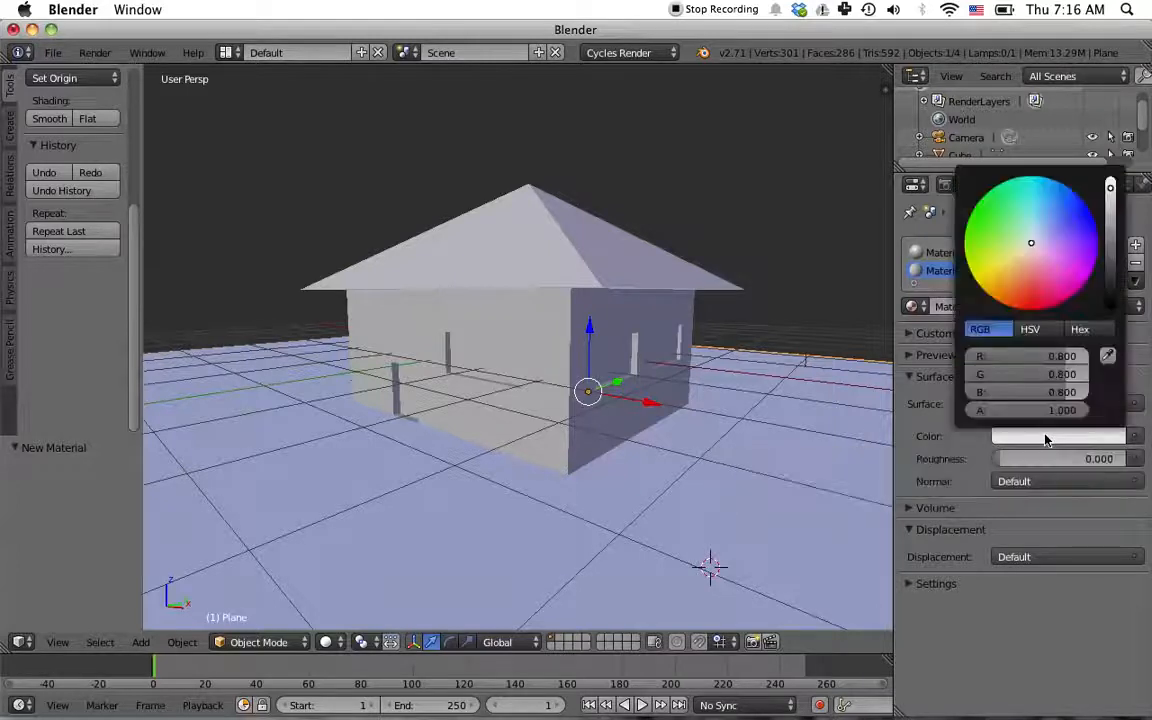
mouse_move(1028, 238)
left_mouse_down()
mouse_move(984, 195)
mouse_move(997, 209)
left_mouse_up()
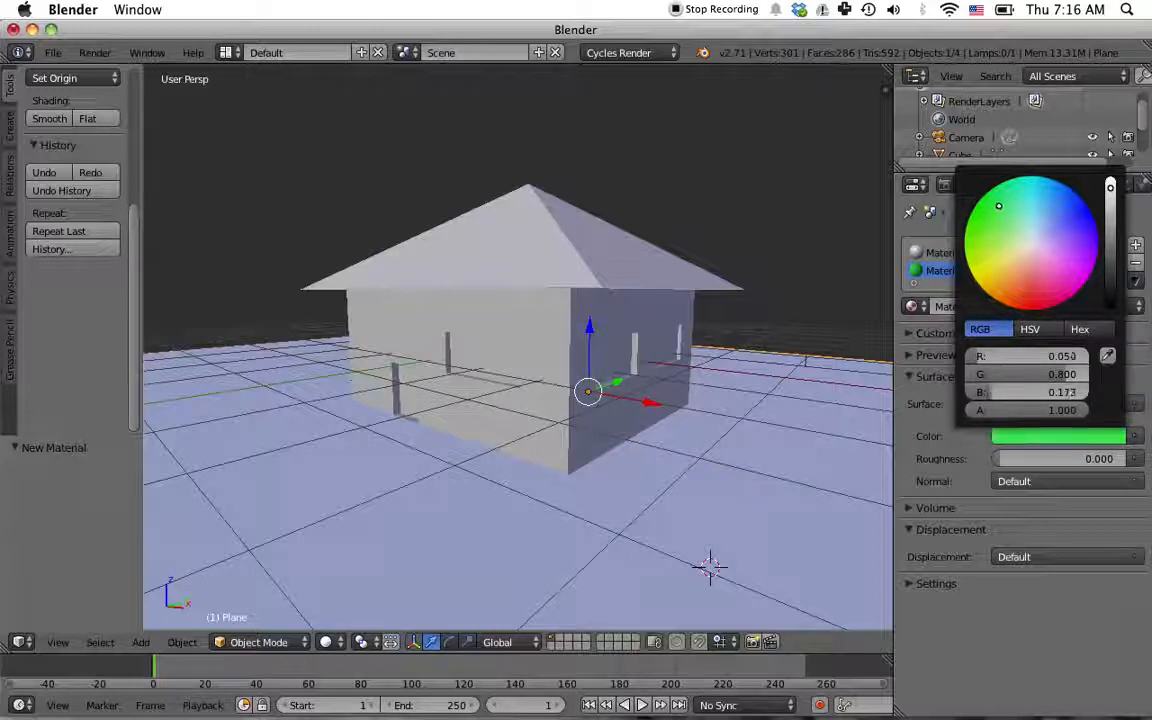
left_click_drag(998, 206, 986, 194)
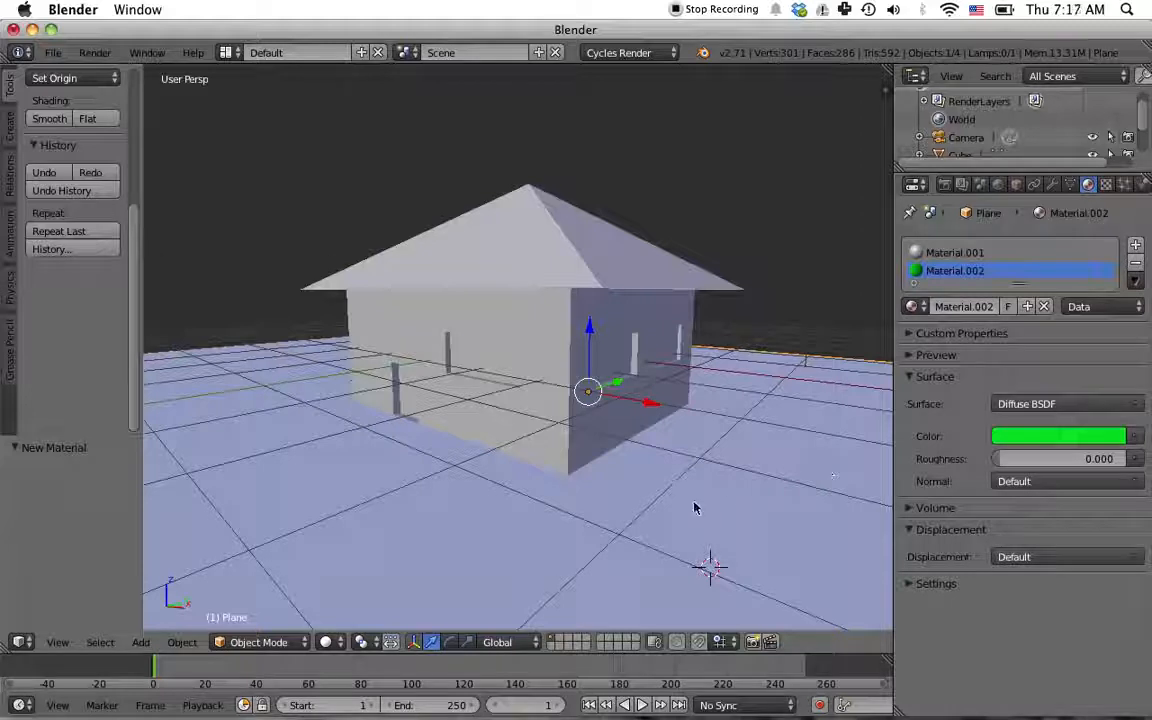
Step: Put the house mesh in Edit Mode and select only its four sloping roof faces
right_click(534, 345)
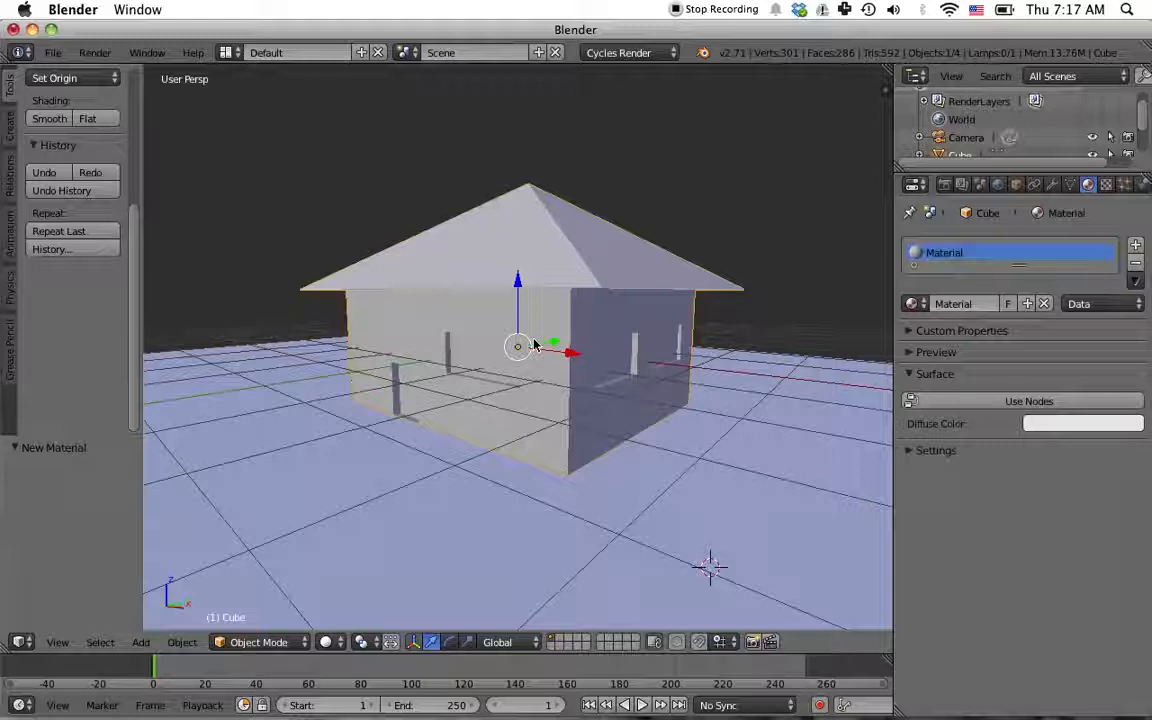
key("Tab")
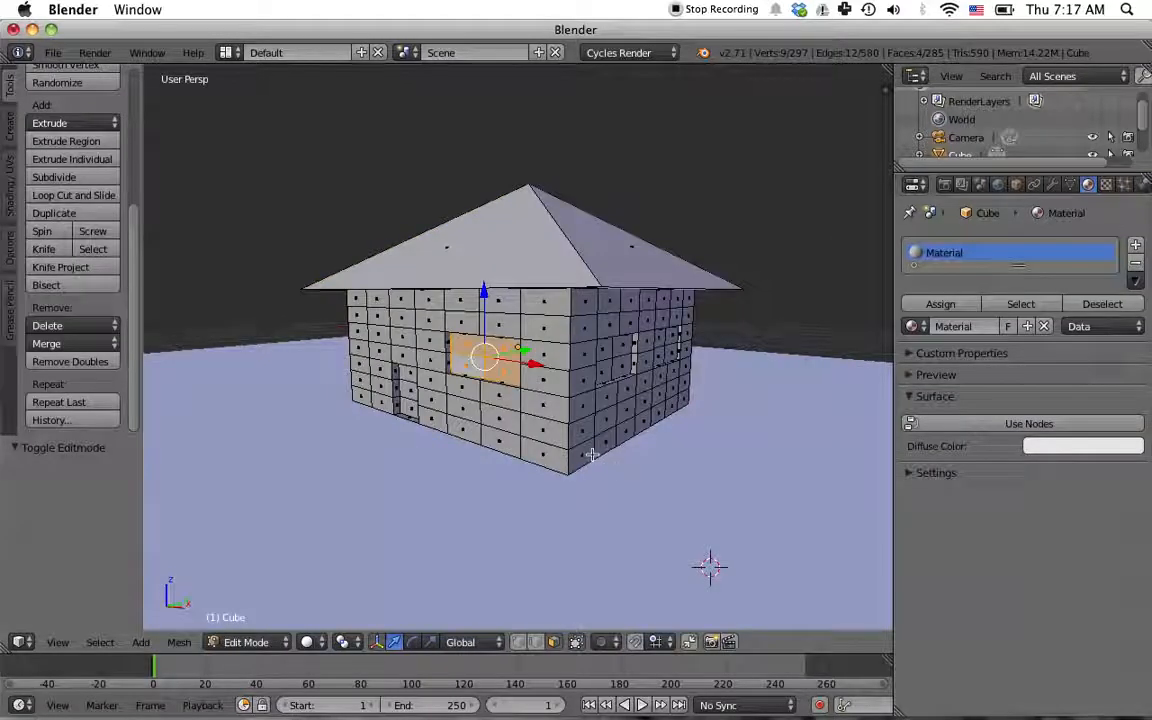
key("a")
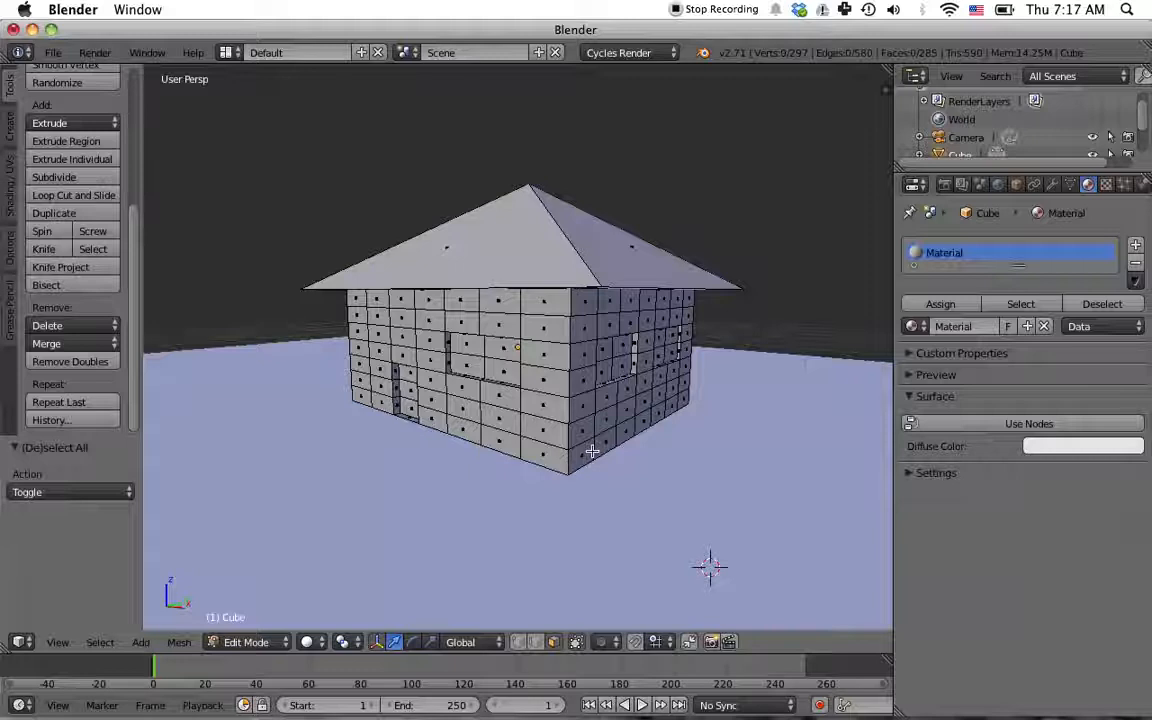
scroll(695, 404, "down", 1)
scroll(695, 404, "up", 1)
middle_click_drag(725, 405, 717, 495)
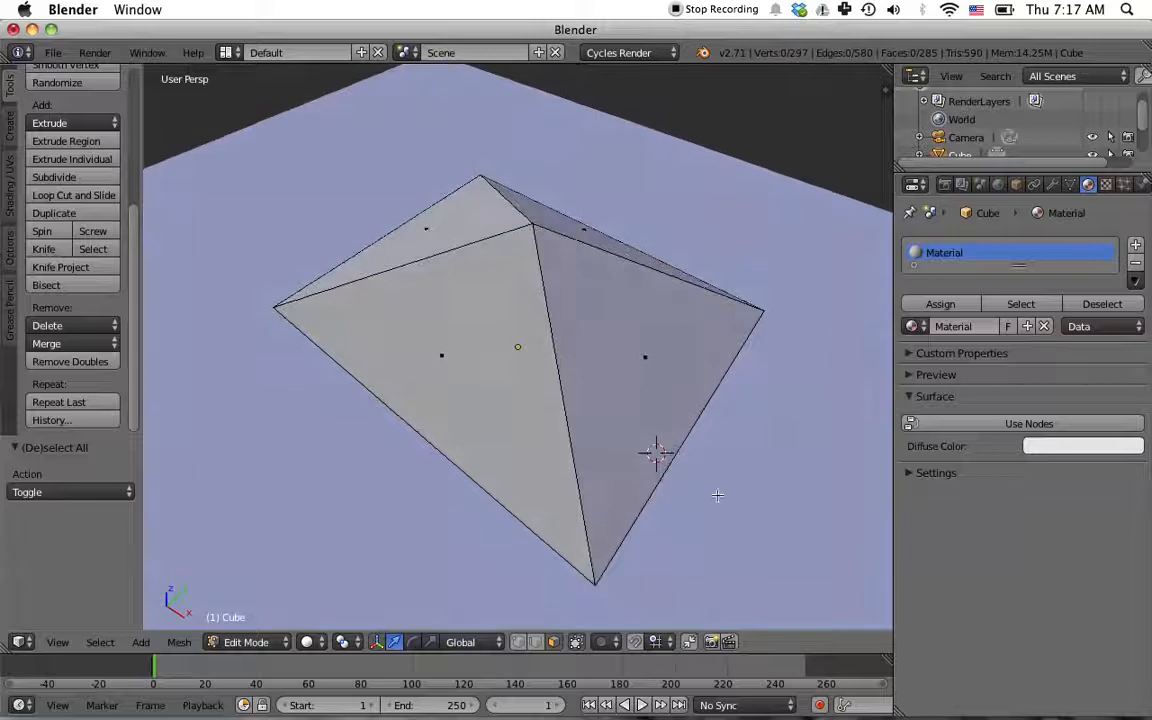
right_click(483, 320)
right_click(599, 327, "shift")
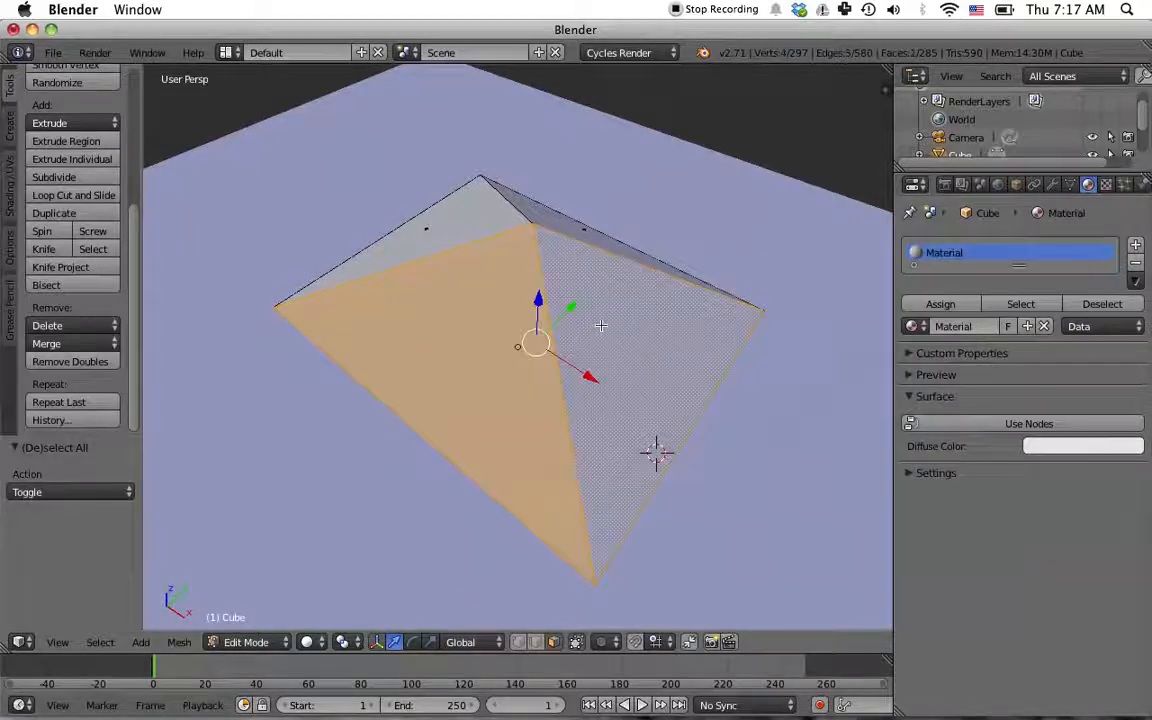
right_click(555, 224, "shift")
right_click(499, 238, "shift")
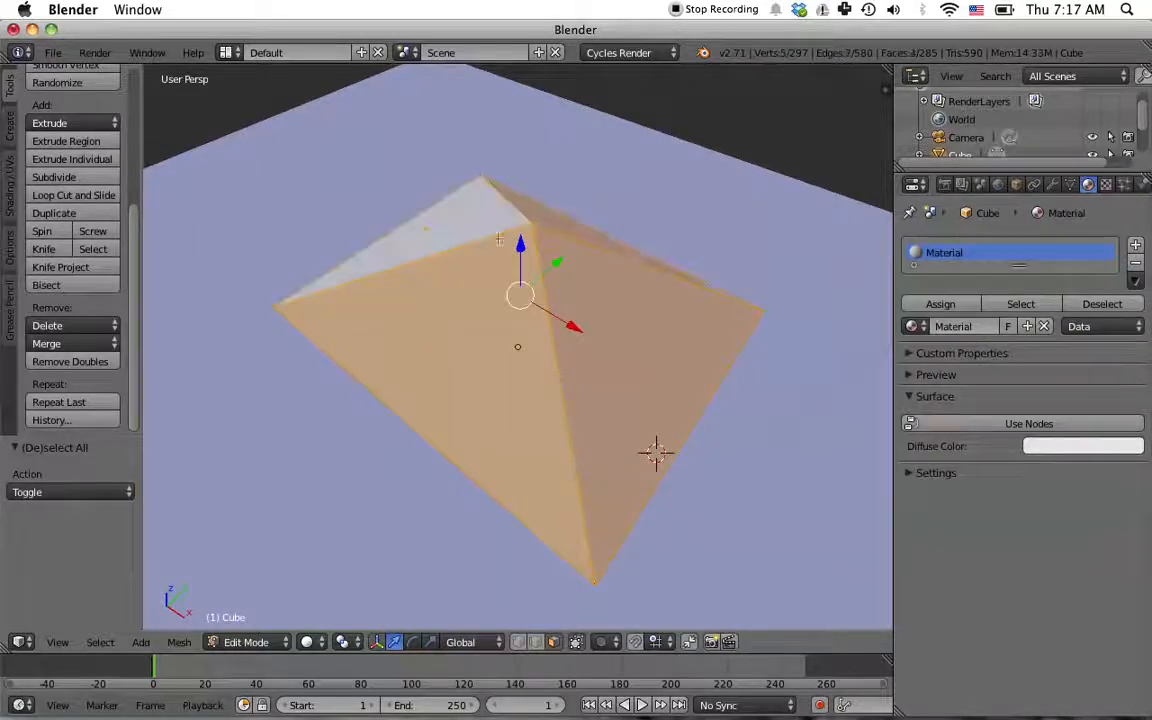
Step: Add a second material slot to the house with a new material named Roof
left_click(1134, 247)
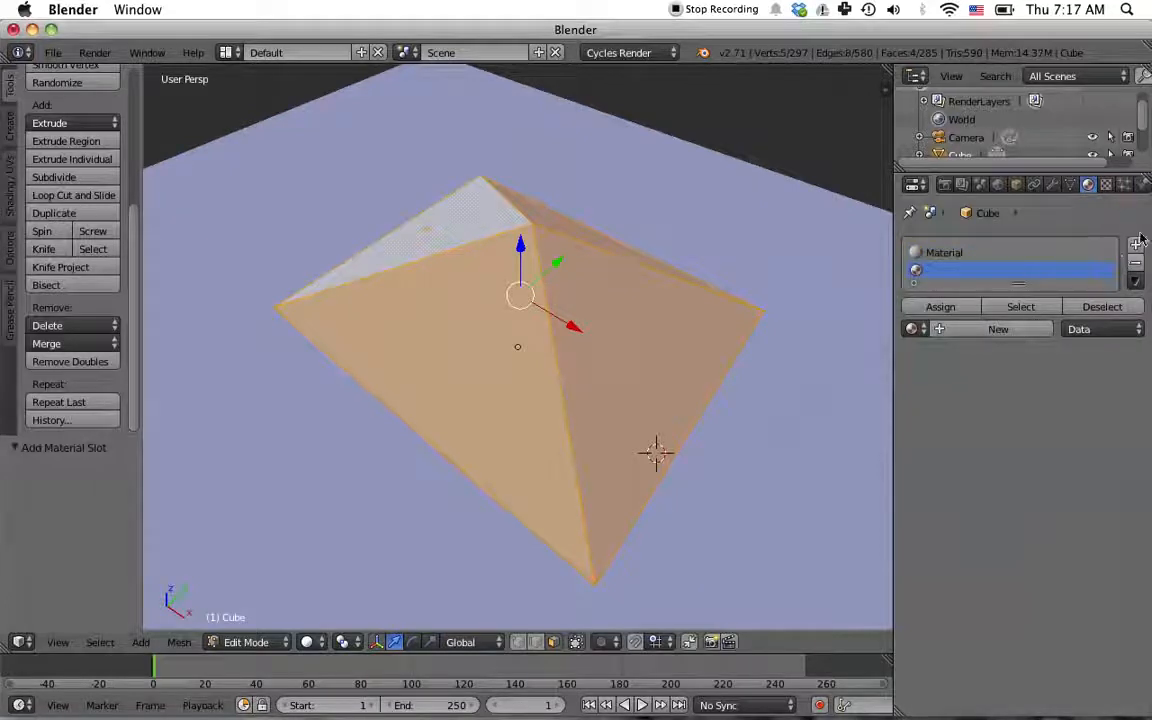
left_click(992, 330)
left_click(960, 330)
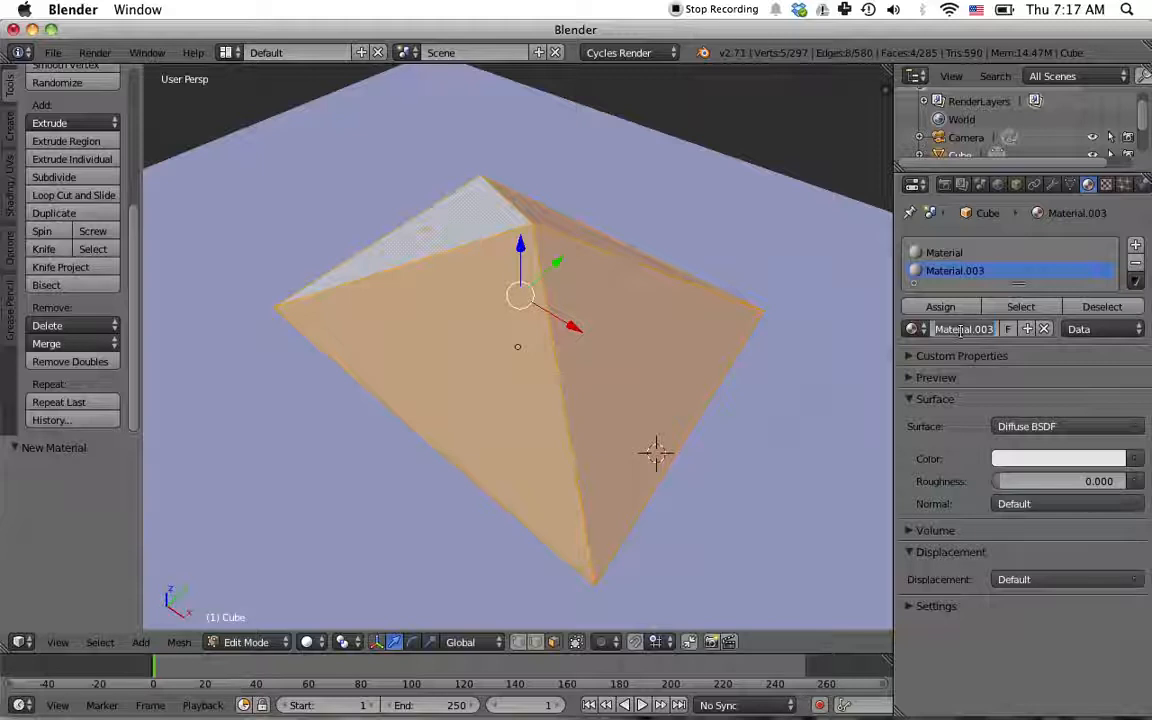
type("Roof")
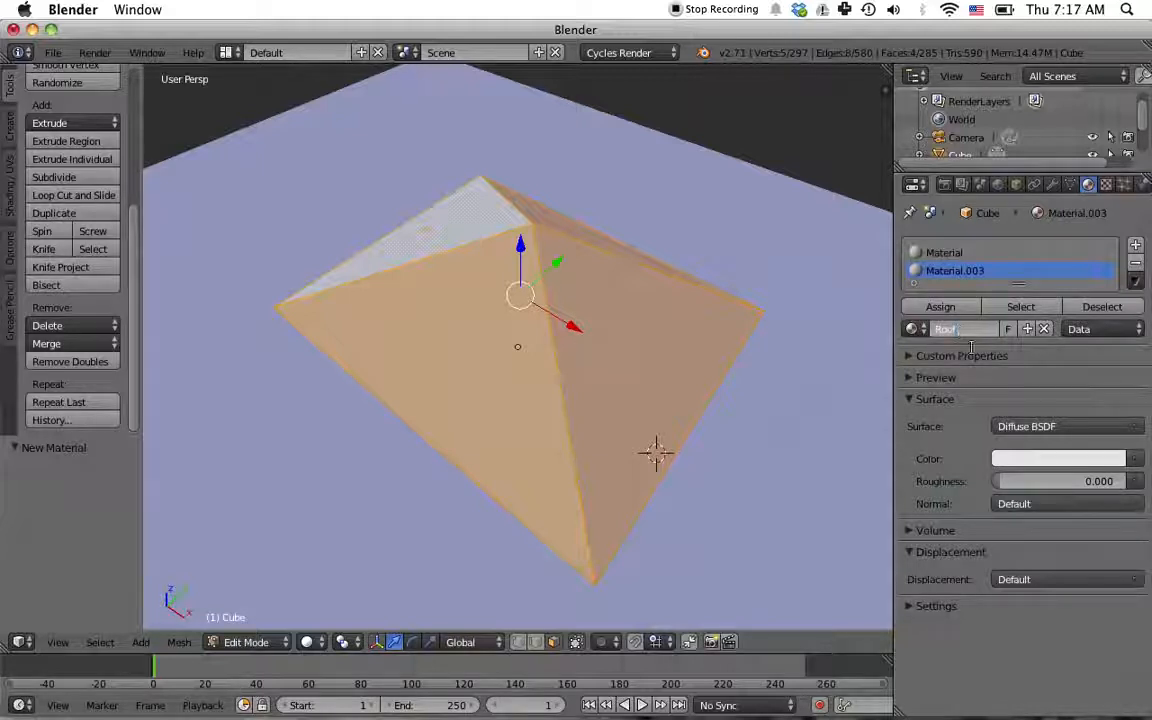
key("Return")
Step: Set the Roof material's diffuse colour to a dark orange-brown and assign it to the selected roof faces
left_click(1056, 458)
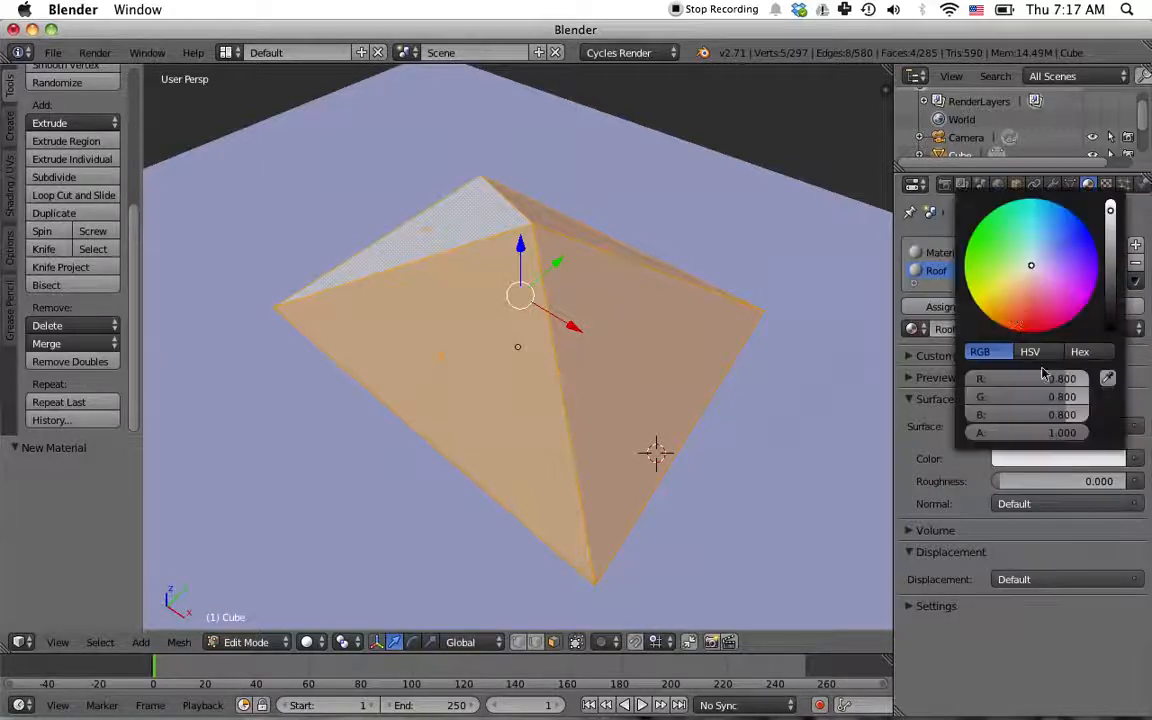
left_click_drag(1011, 300, 1011, 313)
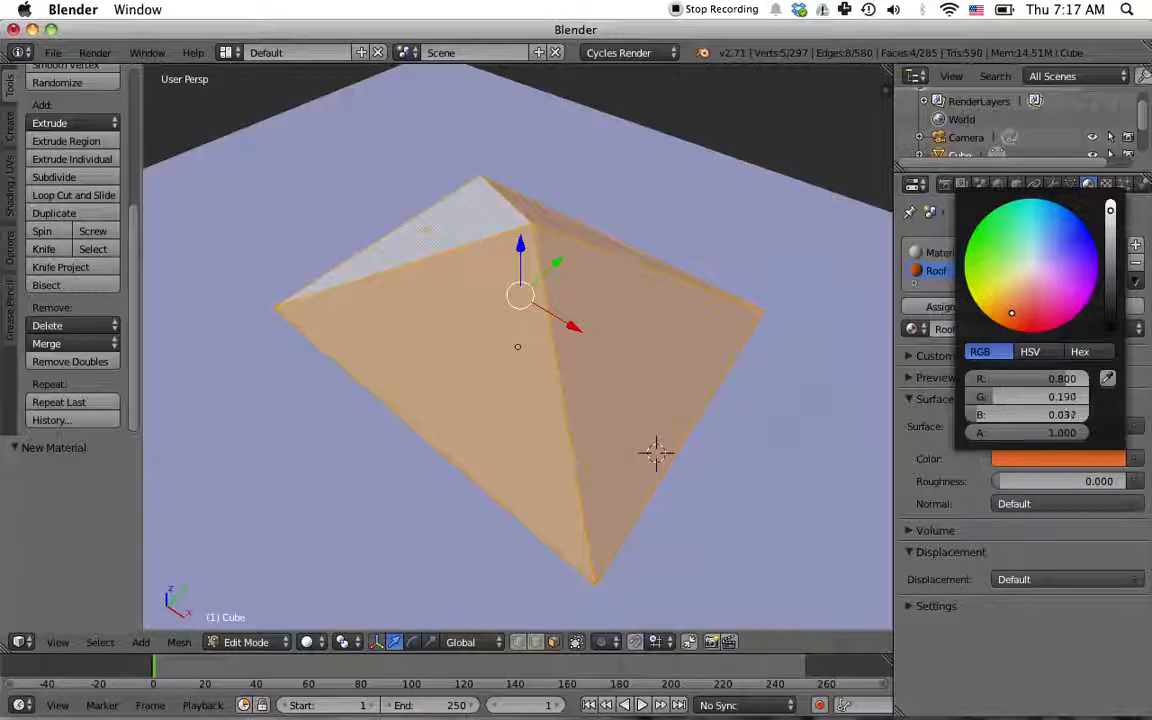
left_click_drag(1110, 212, 1110, 273)
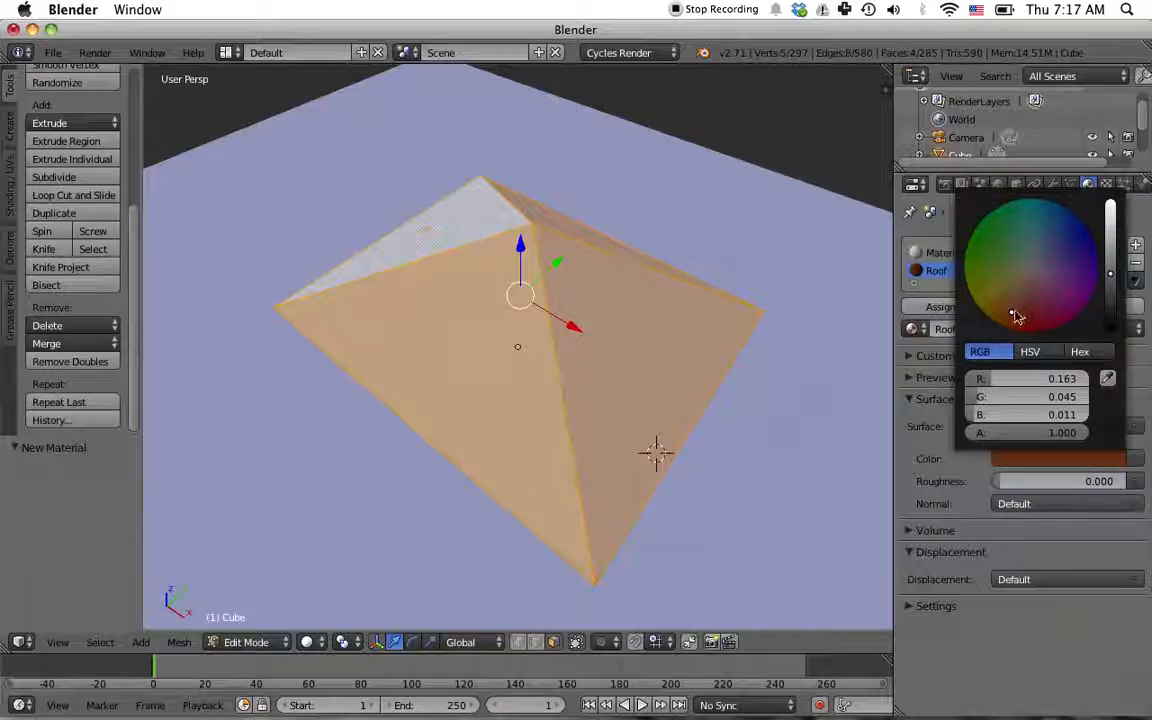
left_click_drag(1010, 310, 1006, 305)
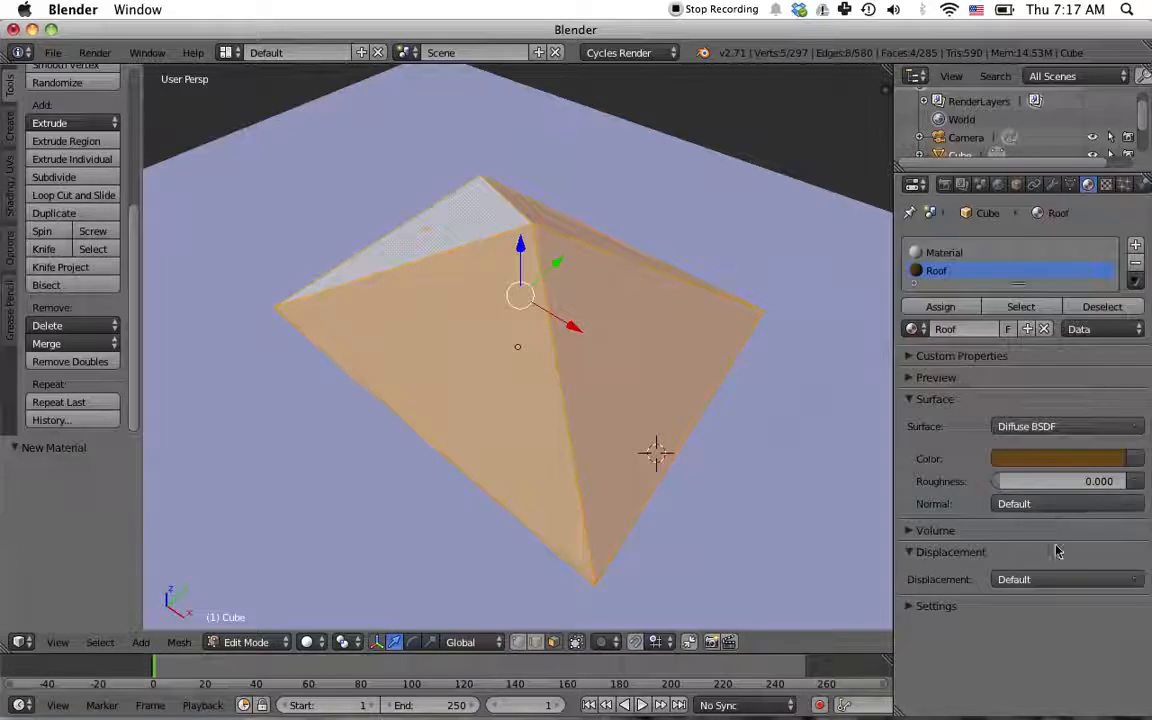
left_click(1047, 465)
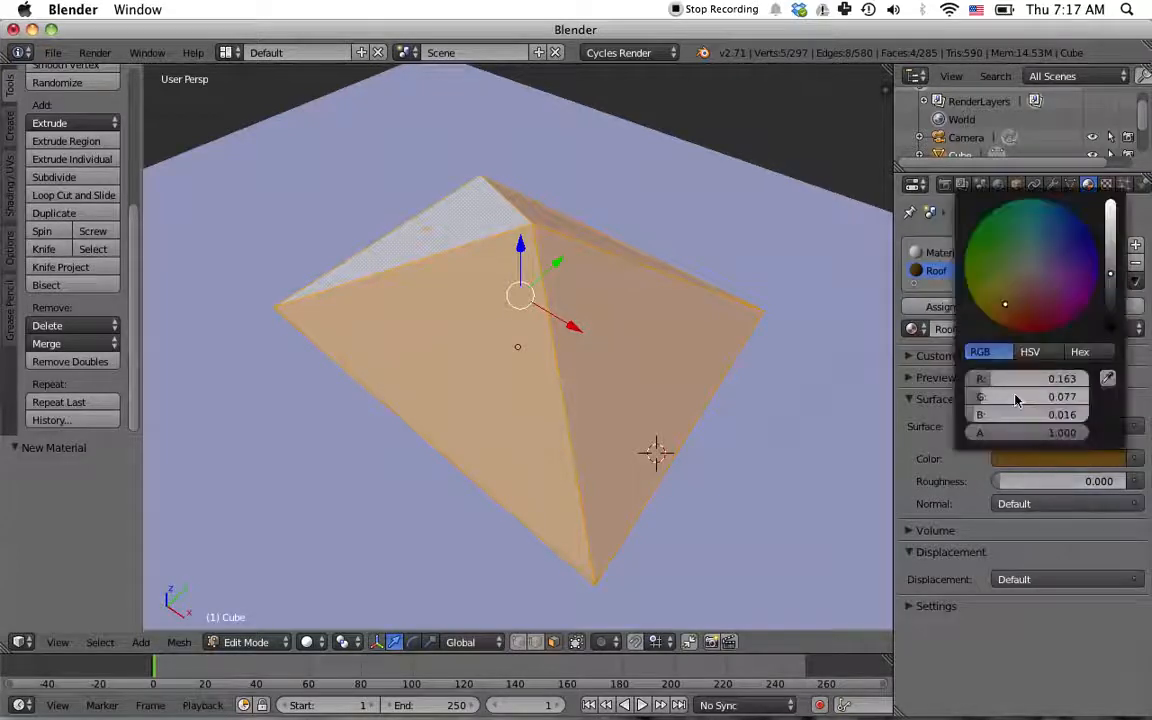
mouse_move(1000, 304)
left_mouse_down()
mouse_move(982, 307)
mouse_move(987, 317)
left_mouse_up()
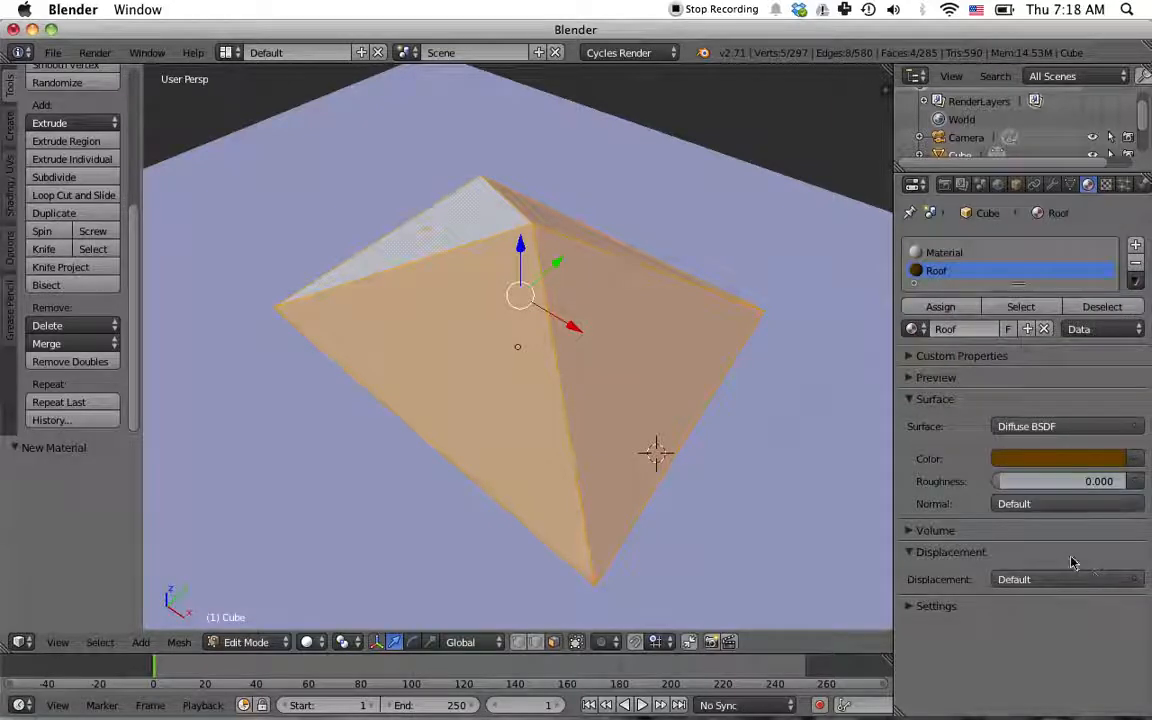
middle_click_drag(734, 528, 761, 443)
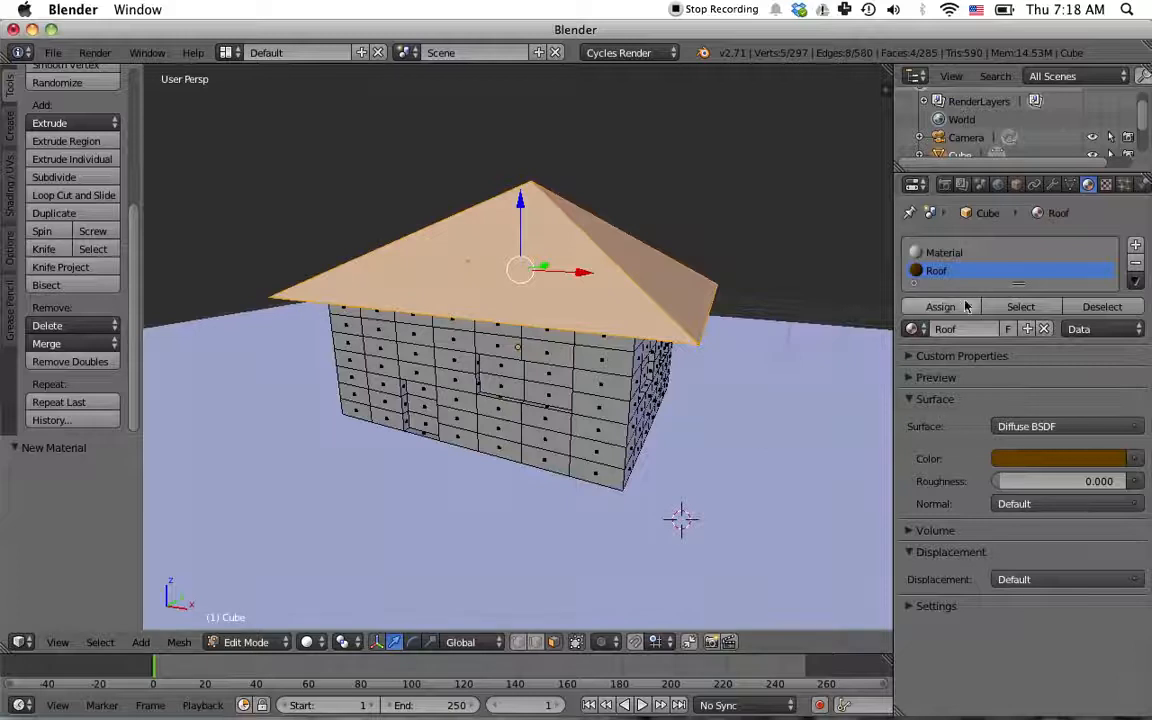
left_click(946, 310)
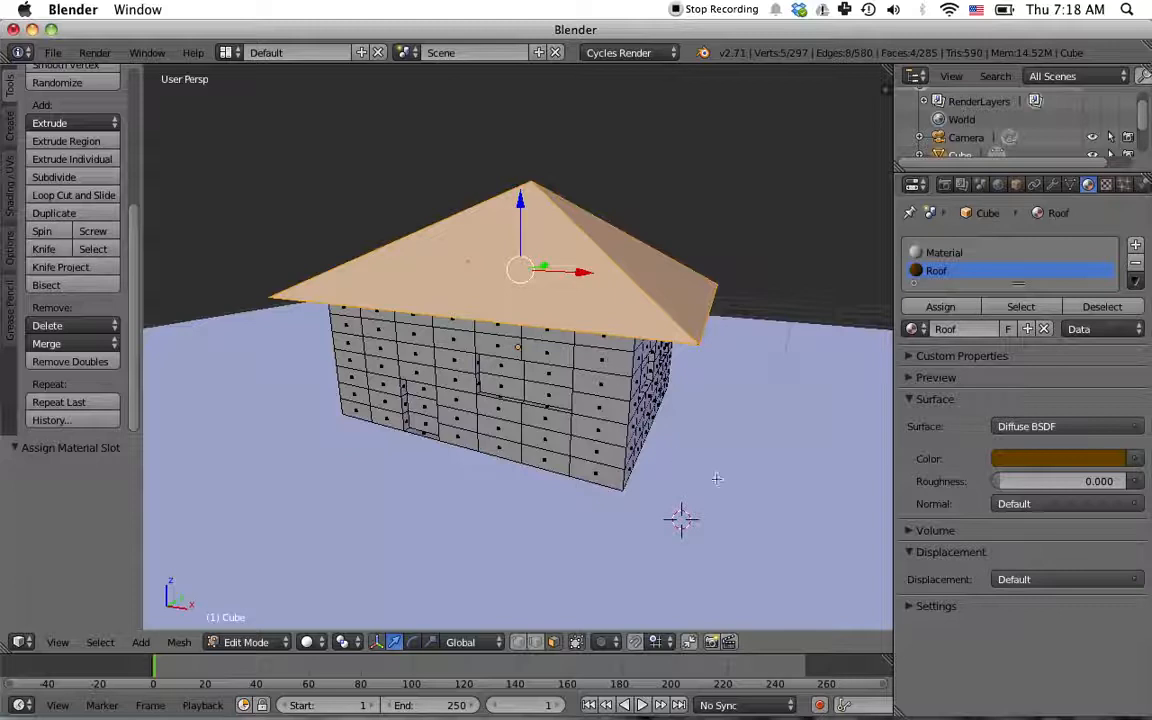
Step: Clear the selection and box-select the upper-left block of four by four faces on the house's door wall
middle_click_drag(746, 490, 795, 458)
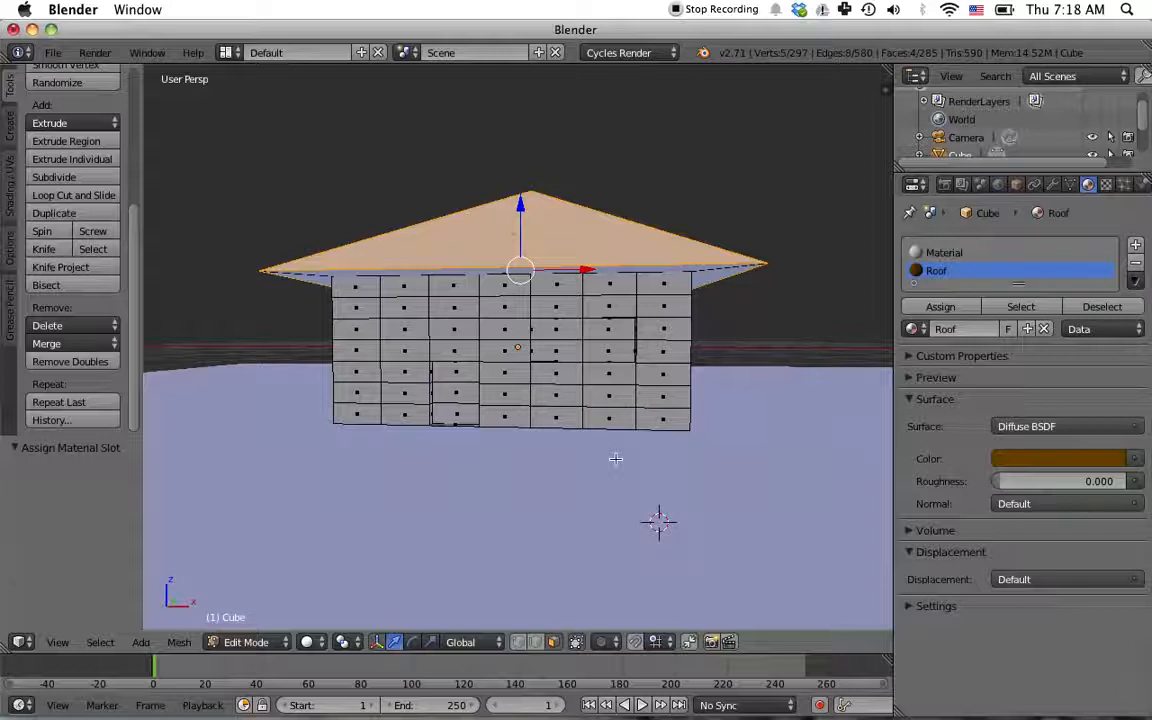
key("a")
middle_click_drag(466, 486, 529, 486)
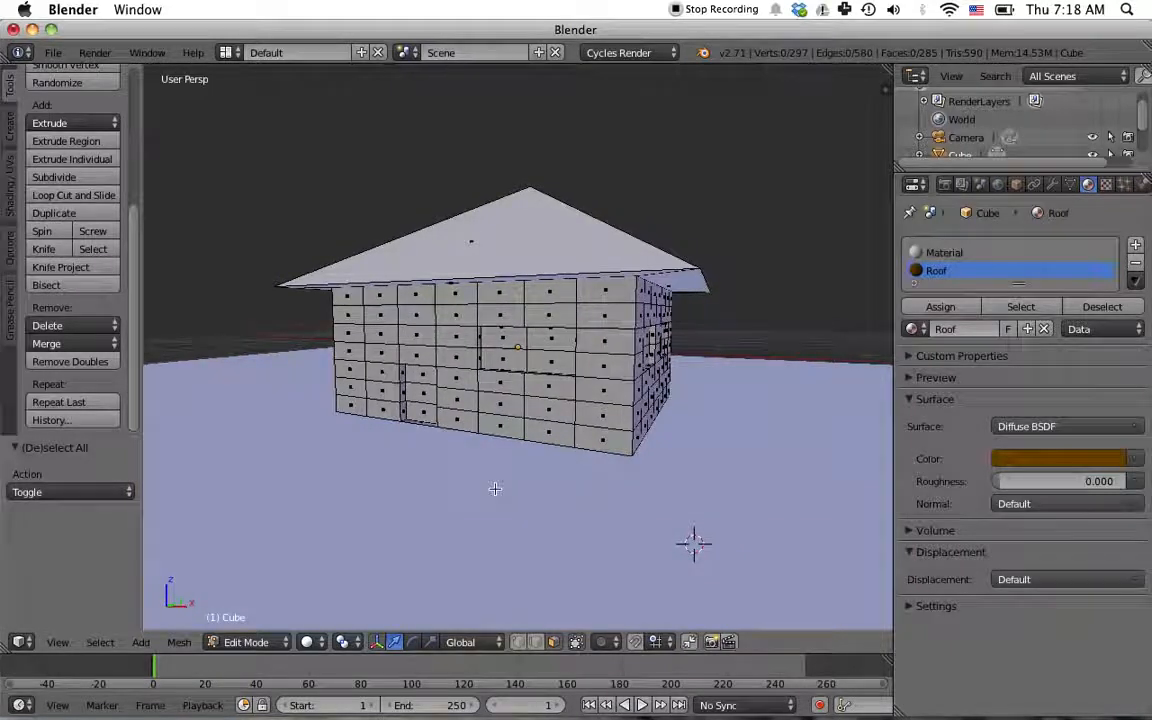
key("b")
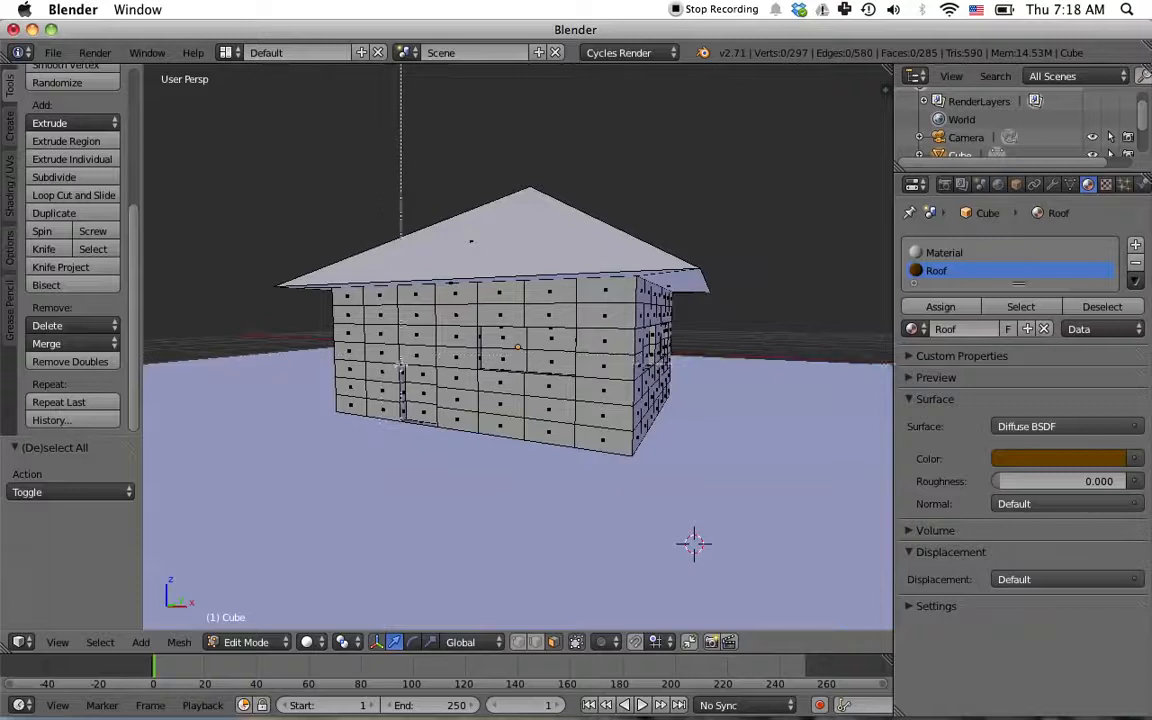
left_click_drag(346, 298, 458, 352)
middle_click_drag(420, 520, 453, 502)
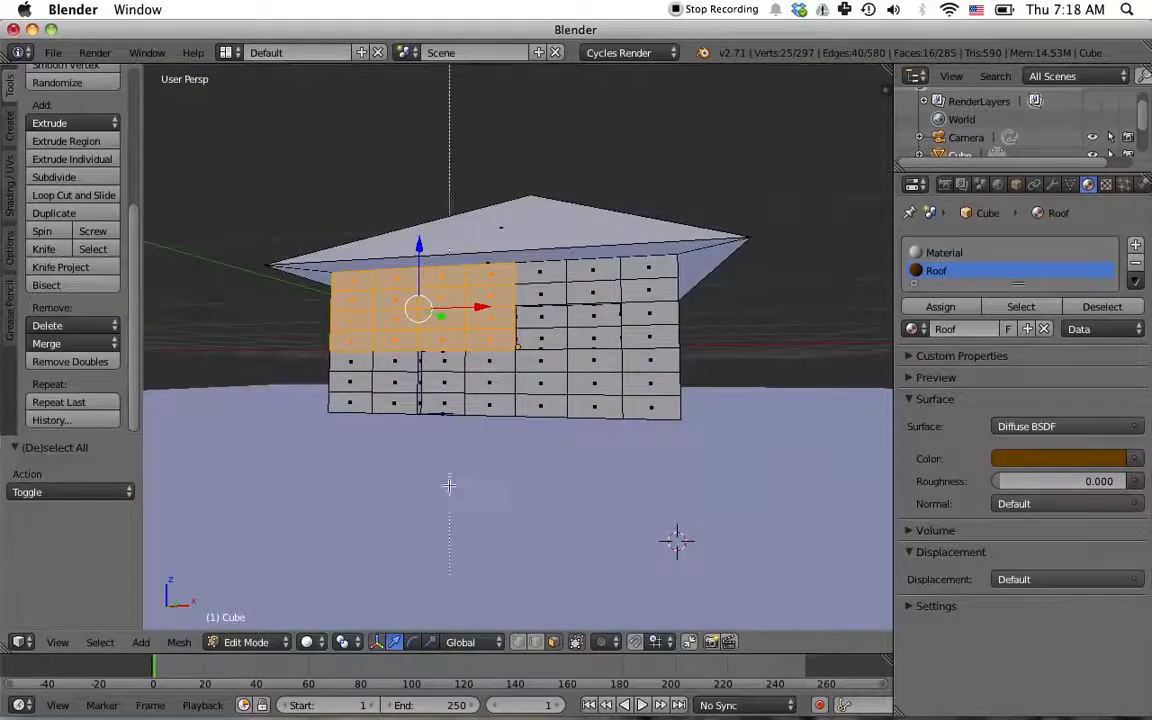
left_click_drag(349, 366, 389, 403)
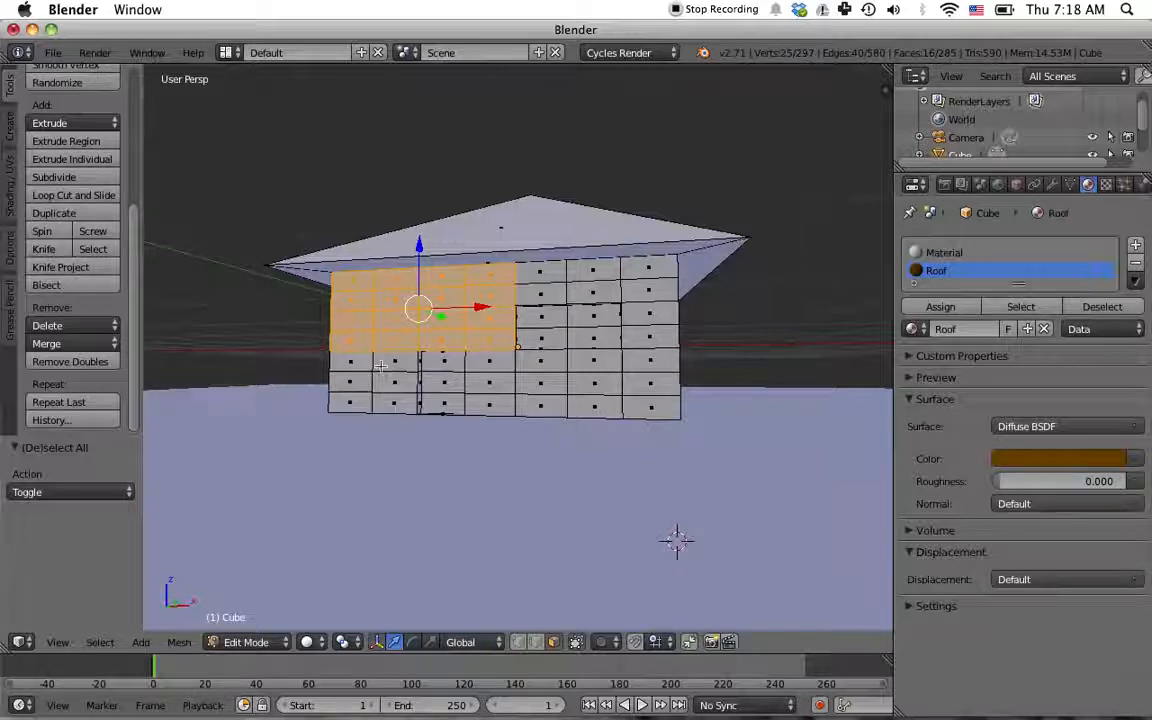
key("b")
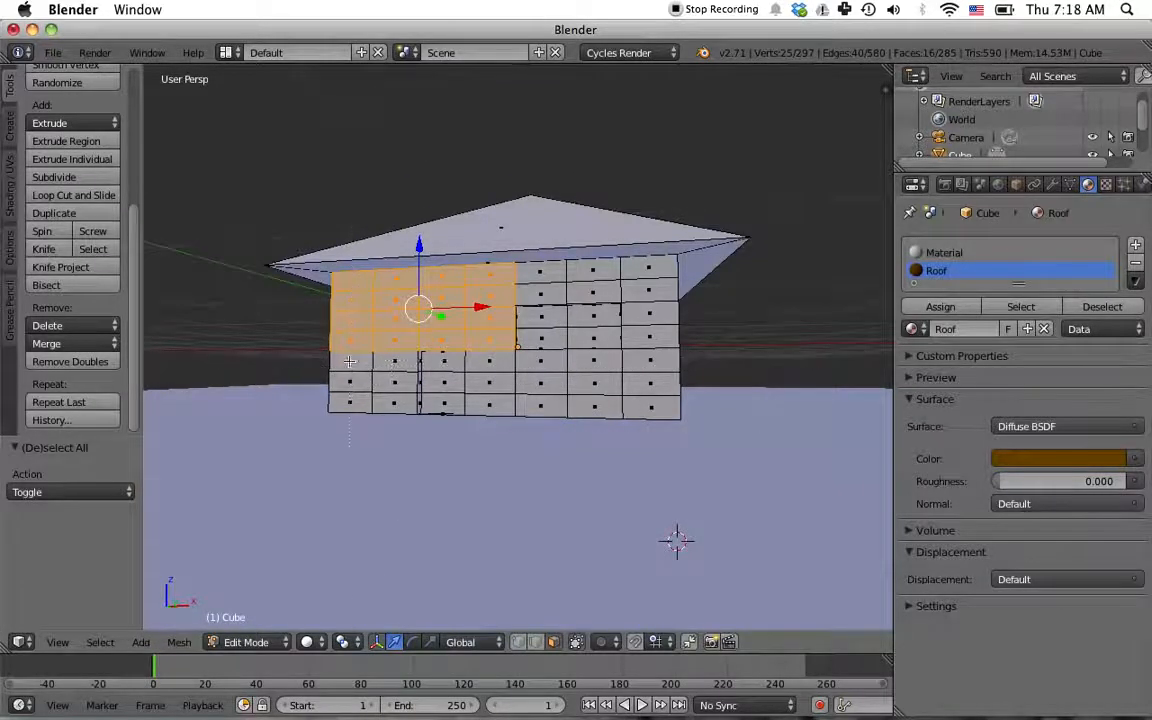
left_click_drag(349, 361, 396, 401)
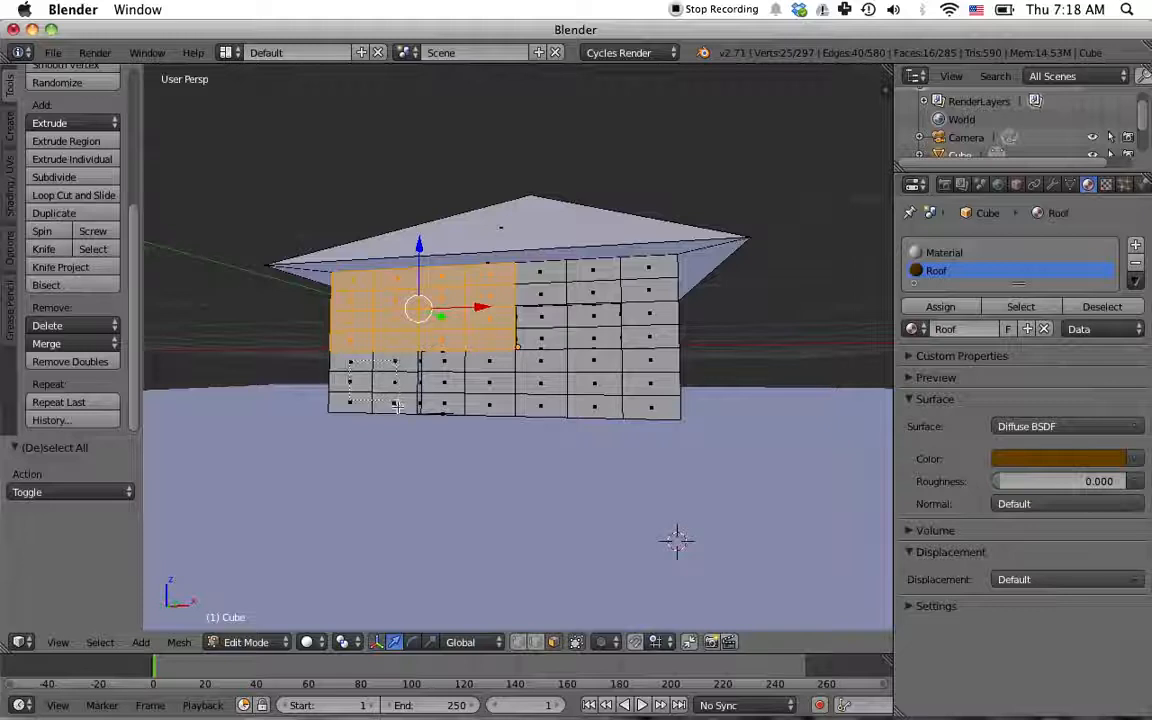
left_click(393, 405)
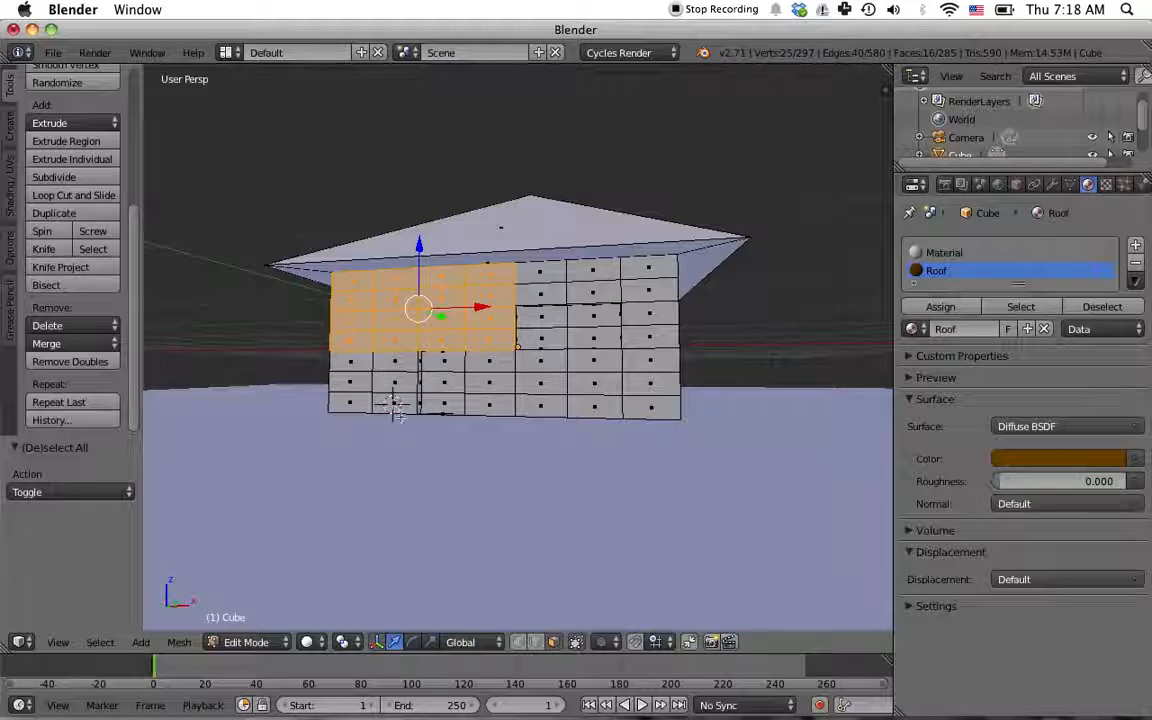
left_click(390, 455)
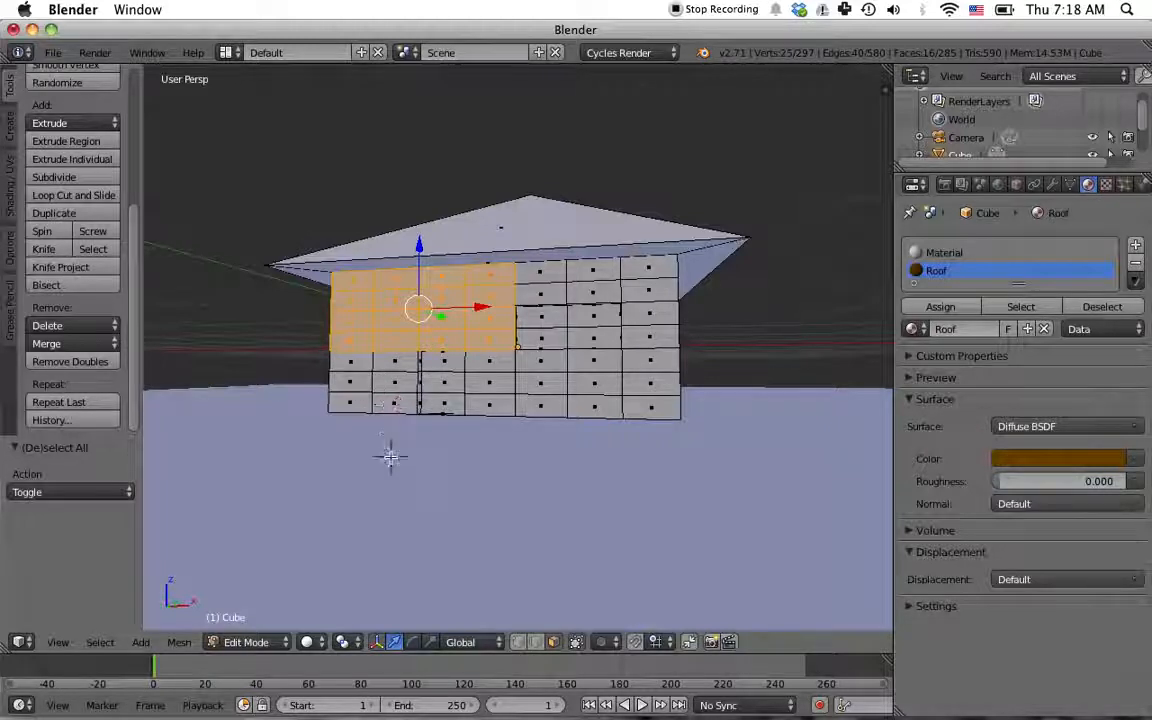
Step: Add the wall faces in the lower three rows to the left of the door to the selection
right_click(358, 362, "shift")
right_click(393, 364, "shift")
right_click(389, 381, "shift")
right_click(359, 387, "shift")
right_click(372, 398, "shift")
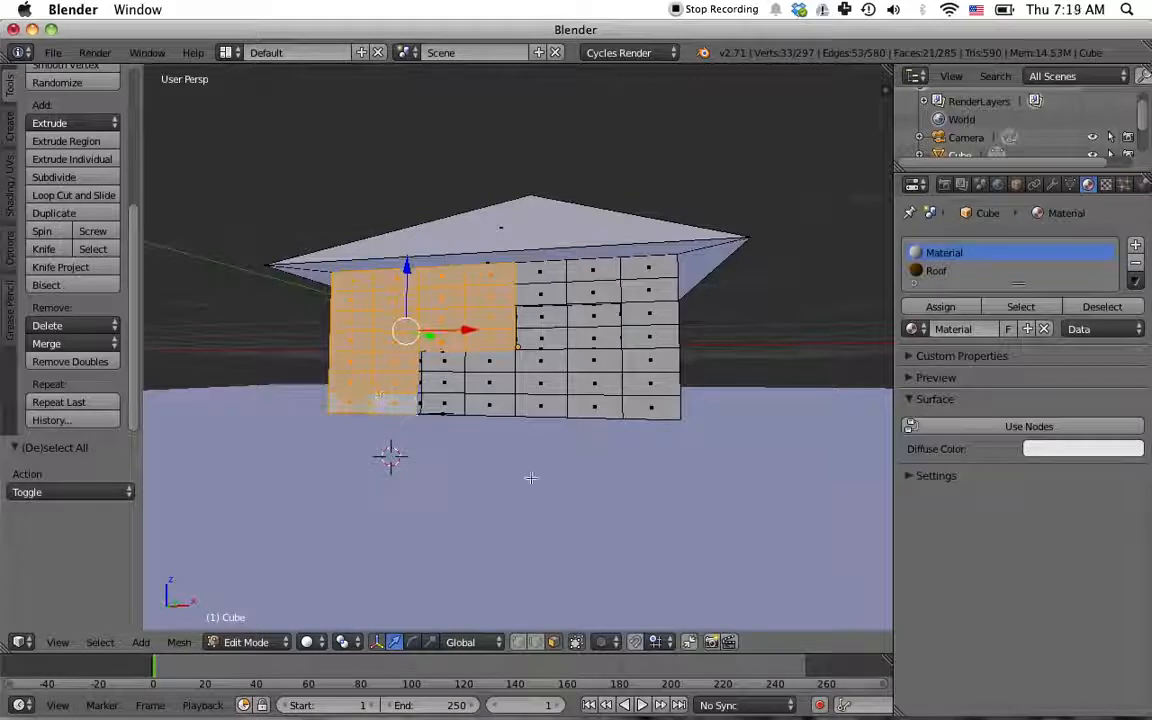
key("b")
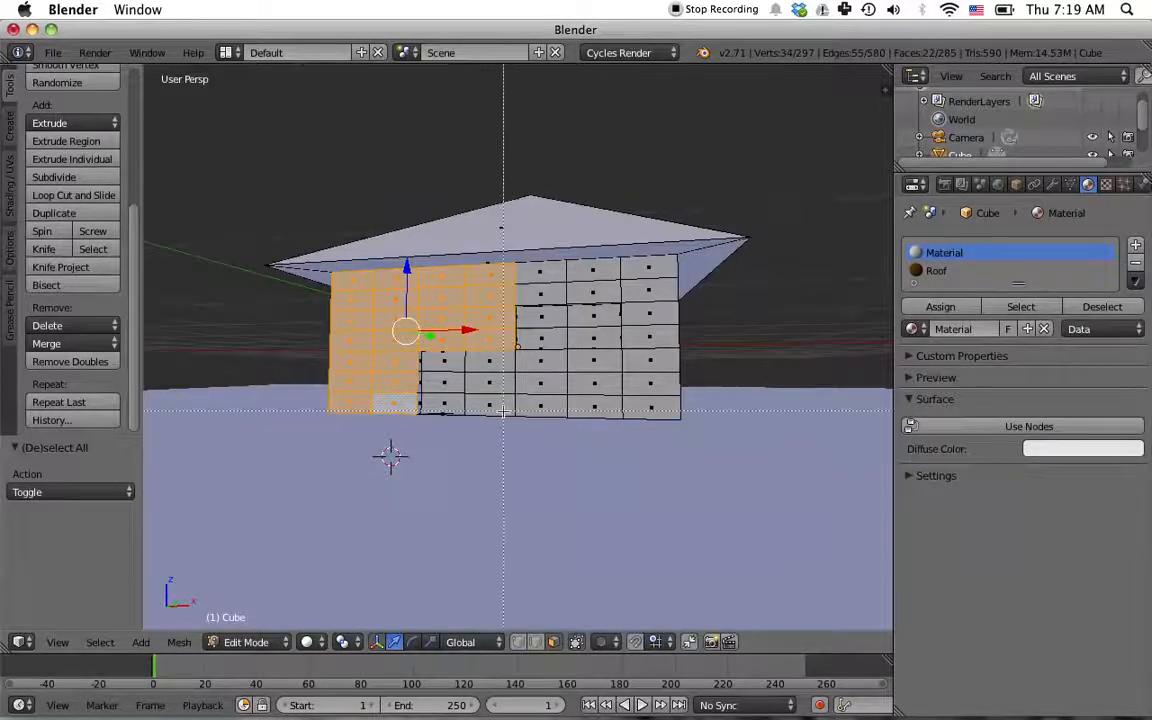
key("Escape")
key("b")
left_click_drag(489, 362, 661, 407)
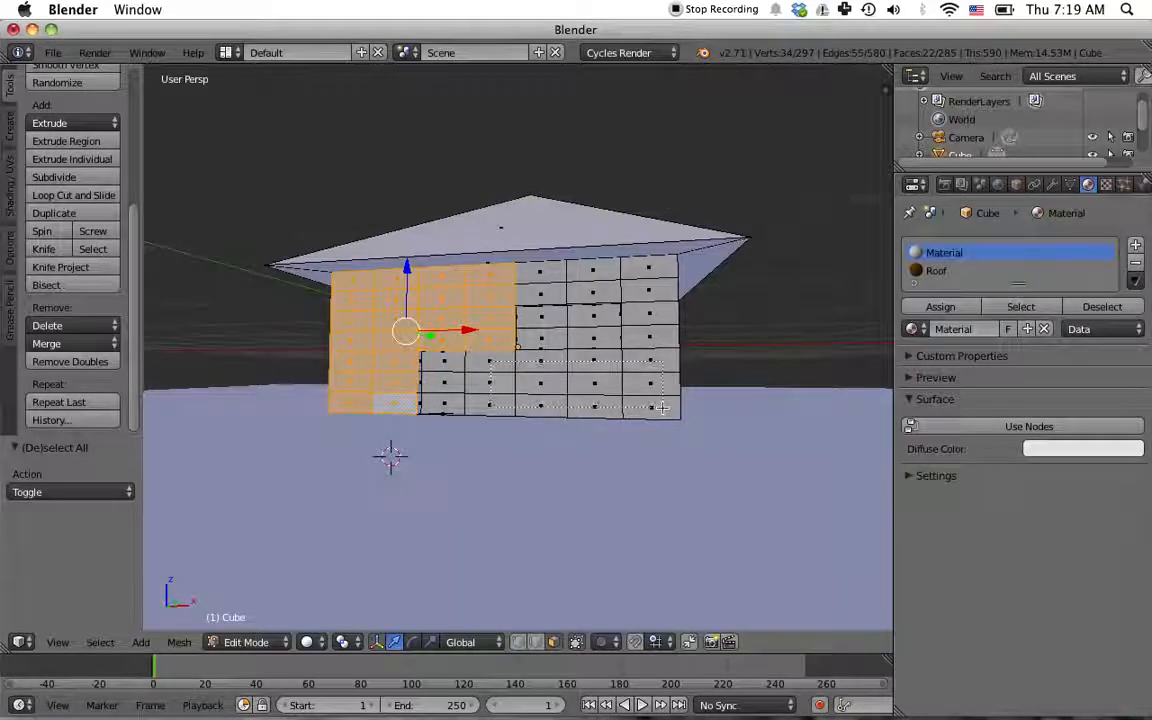
key("Escape")
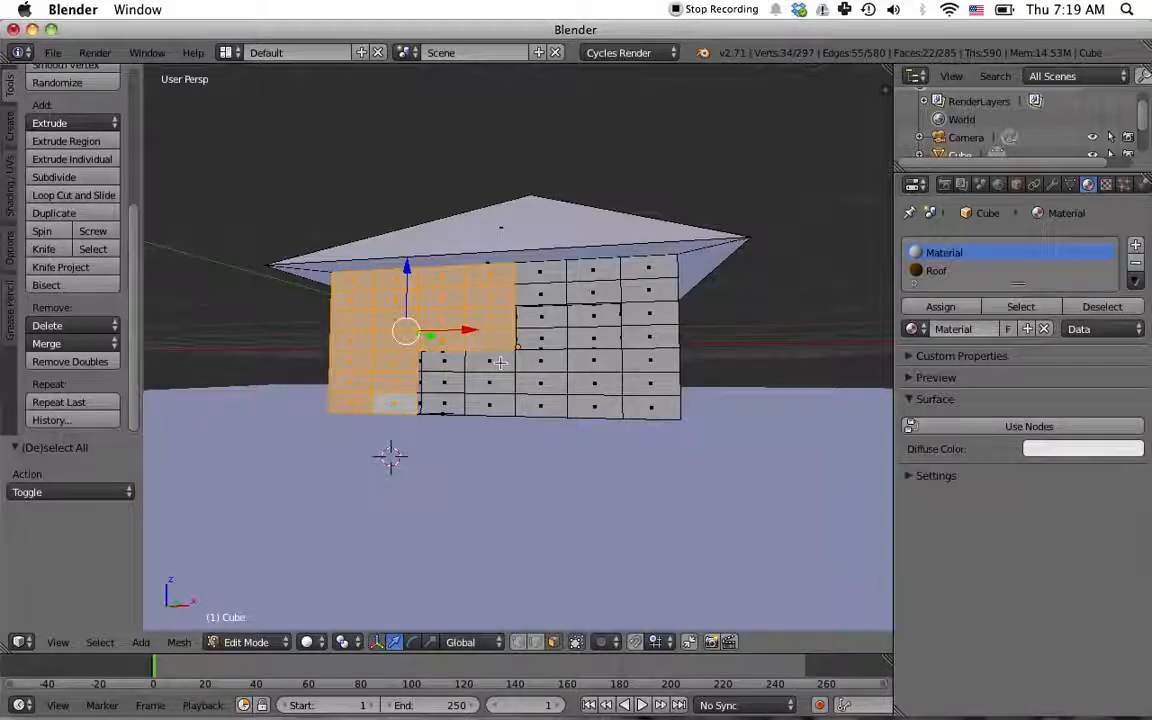
Step: Add the wall faces in the lower three rows to the right of the door to the selection
right_click(500, 363, "shift")
right_click(534, 363, "shift")
right_click(593, 365, "shift")
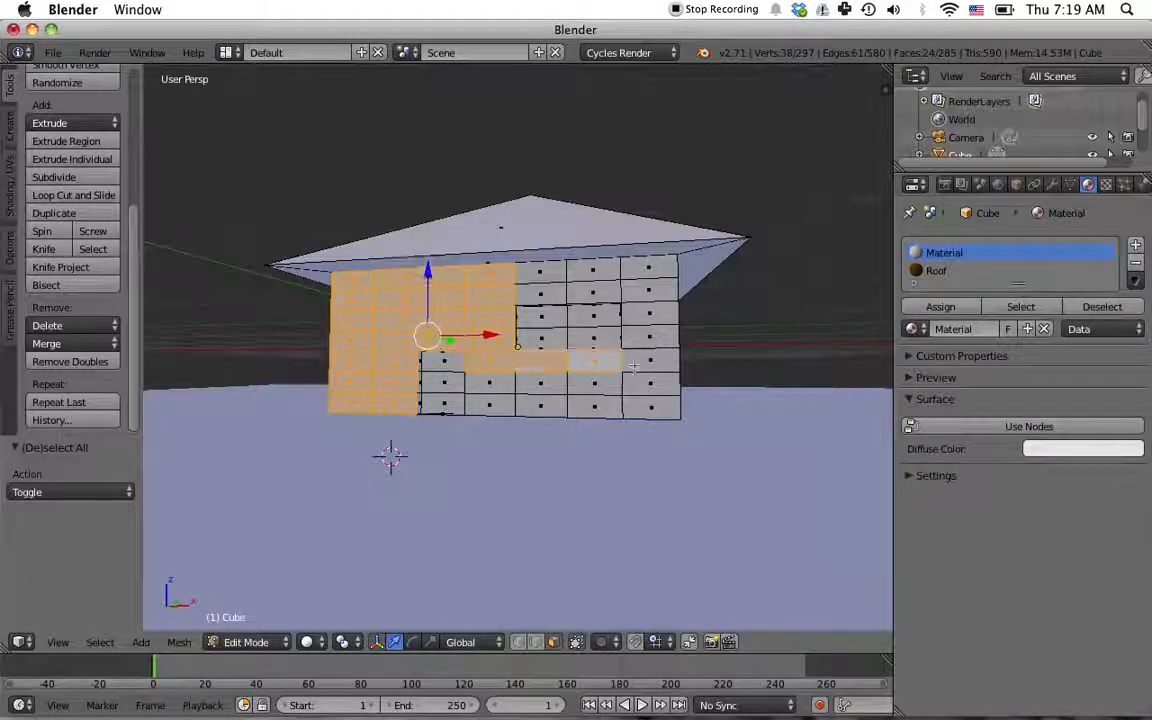
right_click(643, 369, "shift")
right_click(645, 385, "shift")
right_click(597, 386, "shift")
right_click(544, 386, "shift")
right_click(496, 385, "shift")
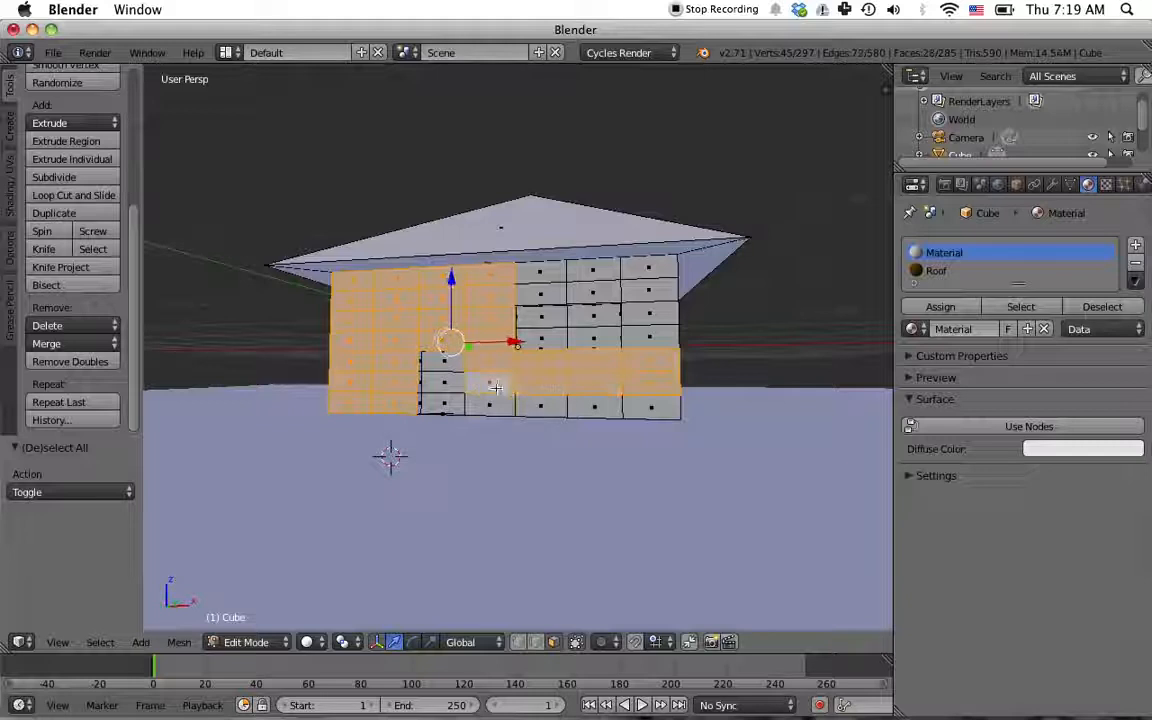
right_click(500, 401, "shift")
right_click(543, 404, "shift")
right_click(594, 405, "shift")
right_click(643, 406, "shift")
Step: Add the front wall faces to the right of and above the window to the selection, leaving out the window faces
right_click(644, 330, "shift")
right_click(643, 328, "shift")
right_click(643, 329, "shift")
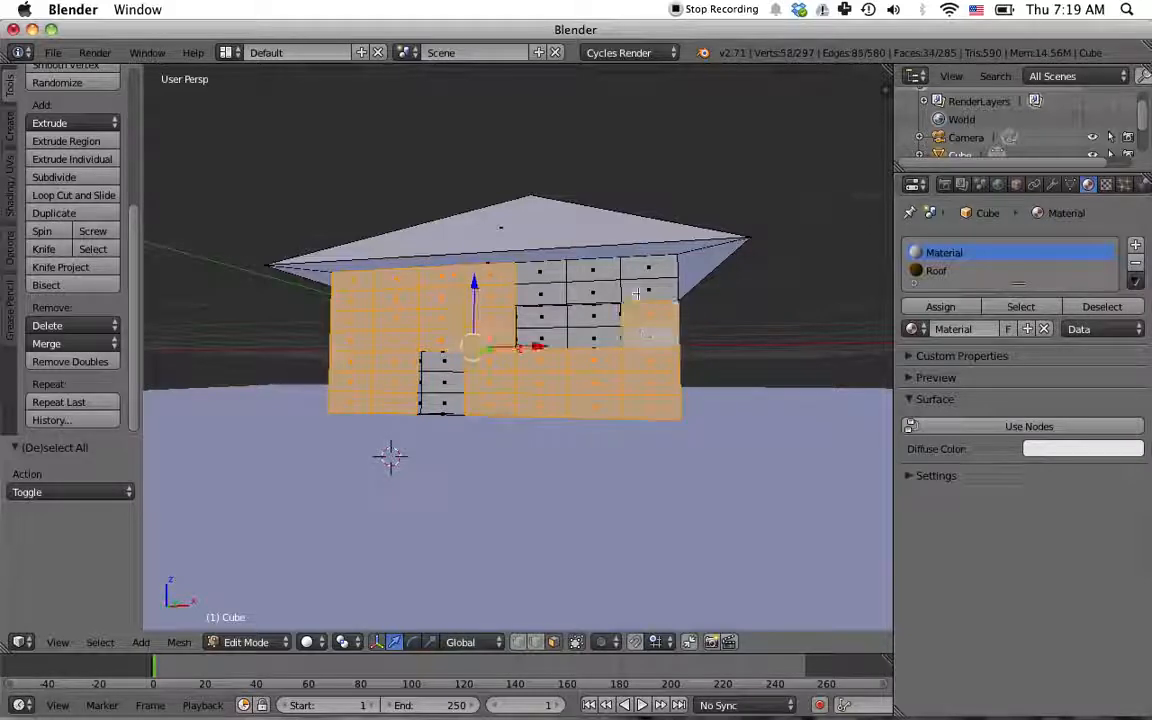
right_click(634, 285, "shift")
right_click(635, 272, "shift")
right_click(590, 272, "shift")
right_click(556, 274, "shift")
right_click(553, 289, "shift")
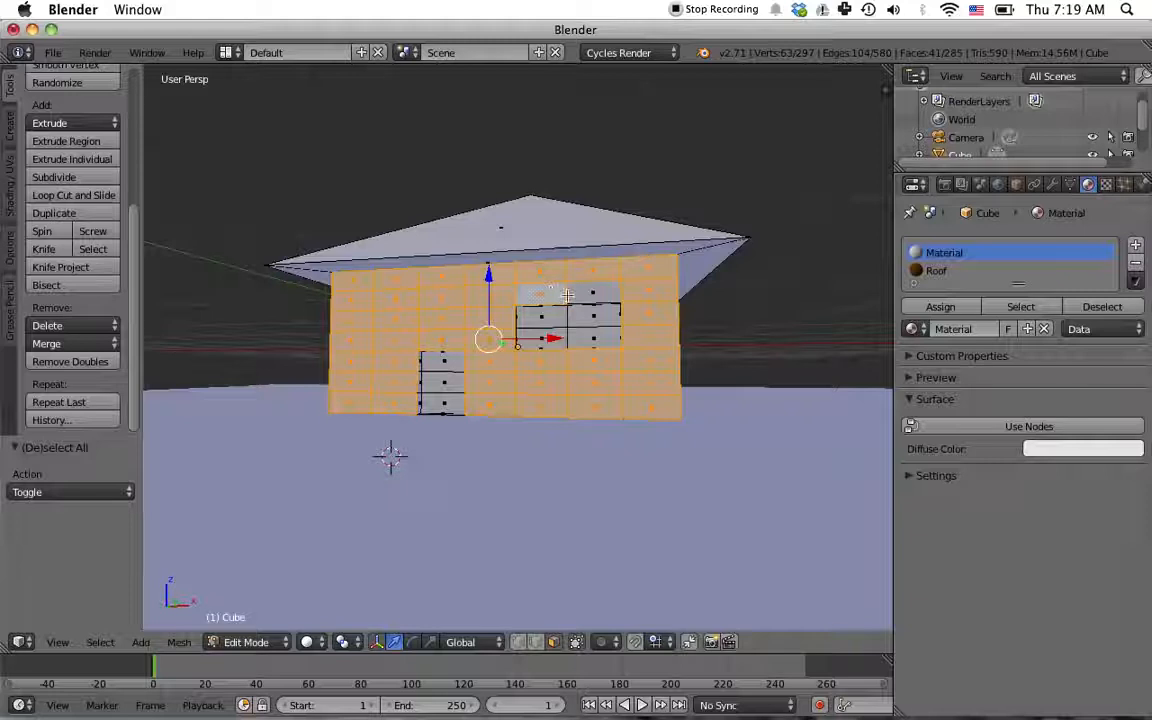
right_click(588, 296, "shift")
Step: Add all faces in the top two rows of the adjoining side wall, above its windows, to the selection
middle_click_drag(746, 477, 568, 362)
right_click(522, 297, "shift")
right_click(556, 297, "shift")
right_click(592, 297, "shift")
right_click(630, 298, "shift")
right_click(648, 297, "shift")
right_click(672, 297, "shift")
right_click(696, 297, "shift")
right_click(514, 321, "shift")
right_click(551, 321, "shift")
right_click(589, 321, "shift")
right_click(630, 321, "shift")
right_click(650, 321, "shift")
right_click(673, 321, "shift")
right_click(696, 321, "shift")
middle_click_drag(789, 443, 705, 414)
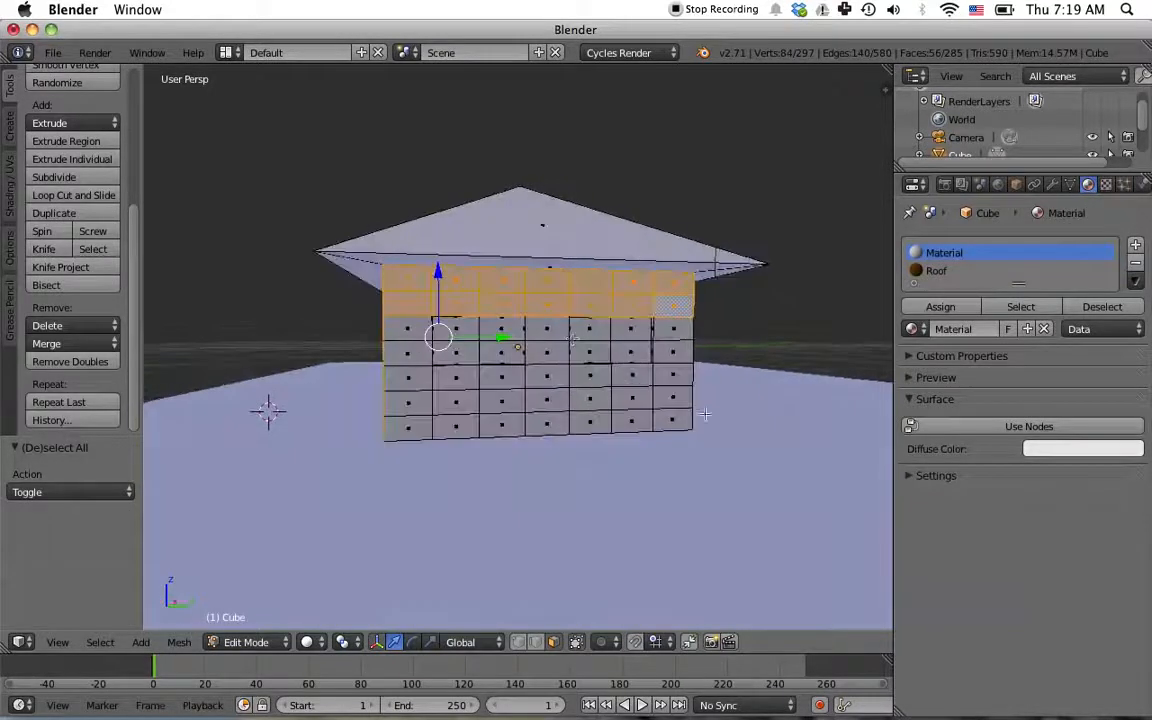
Step: Add the side wall faces between the two windows, below the right window and along its right edge to the selection
right_click(553, 331, "shift")
right_click(550, 352, "shift")
right_click(550, 374, "shift")
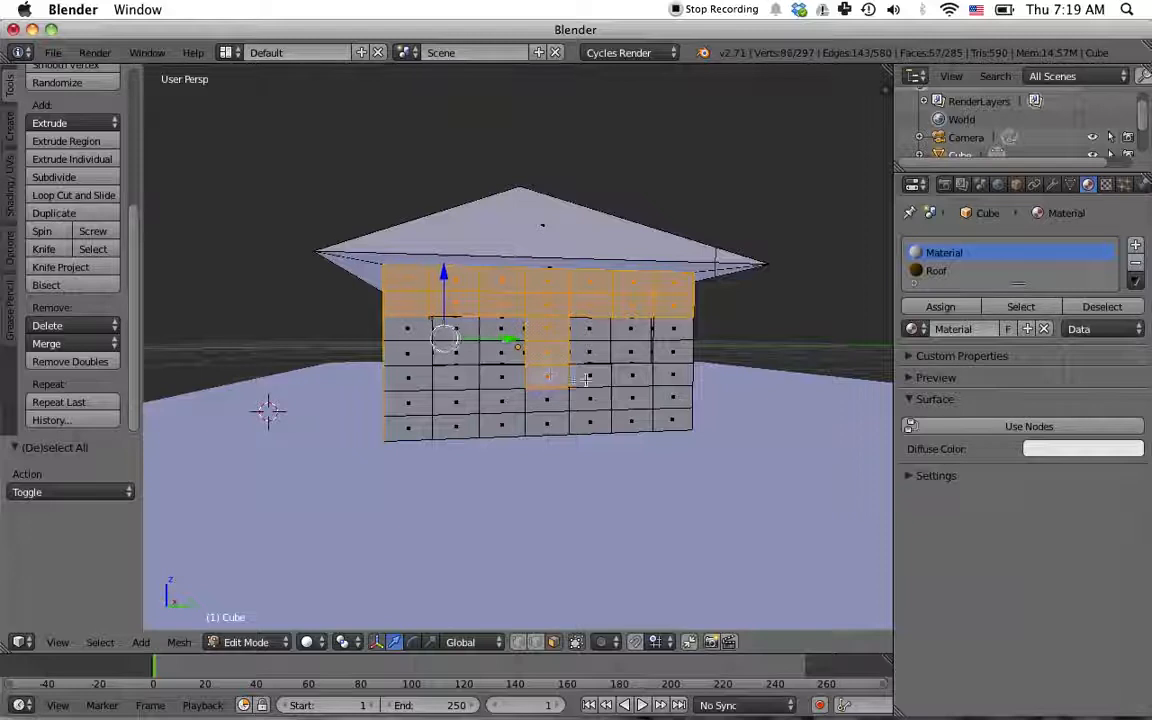
right_click(594, 372, "shift")
right_click(636, 370, "shift")
right_click(676, 373, "shift")
right_click(674, 352, "shift")
right_click(673, 331, "shift")
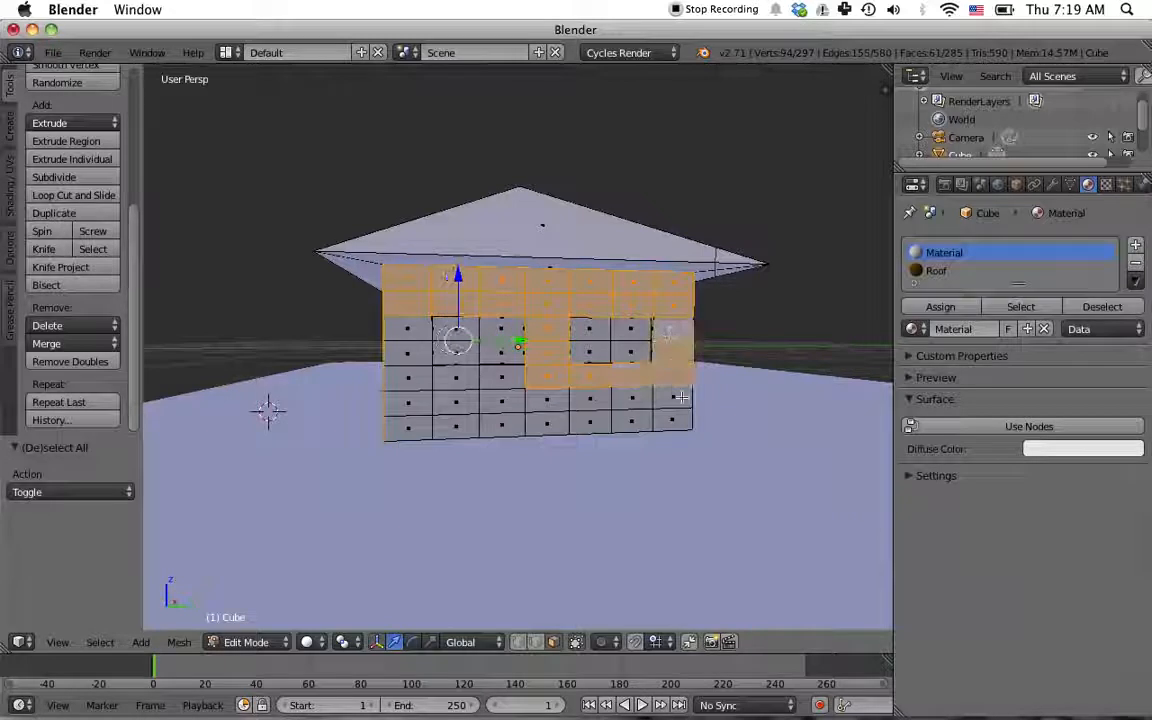
Step: Add the side wall's bottom two rows of faces, from the right edge to the third column, to the selection
right_click(674, 398, "shift")
right_click(673, 419, "shift")
right_click(630, 401, "shift")
right_click(630, 421, "shift")
right_click(594, 421, "shift")
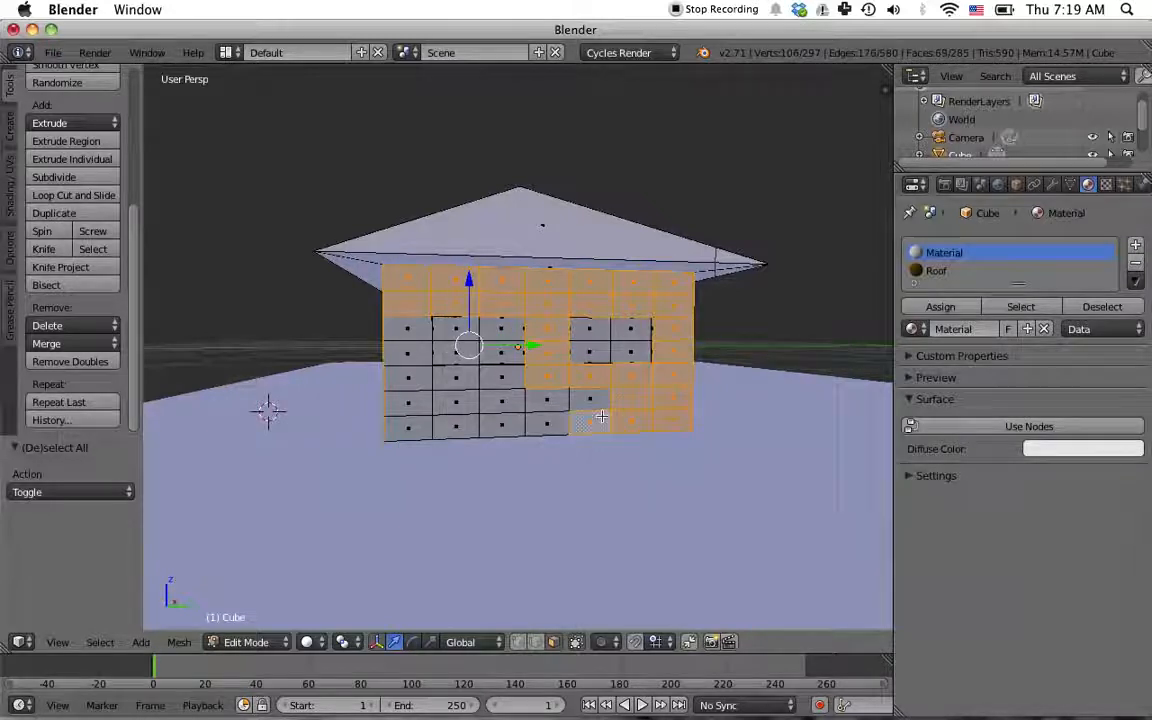
right_click(588, 400, "shift")
right_click(537, 401, "shift")
right_click(538, 423, "shift")
right_click(504, 422, "shift")
right_click(498, 403, "shift")
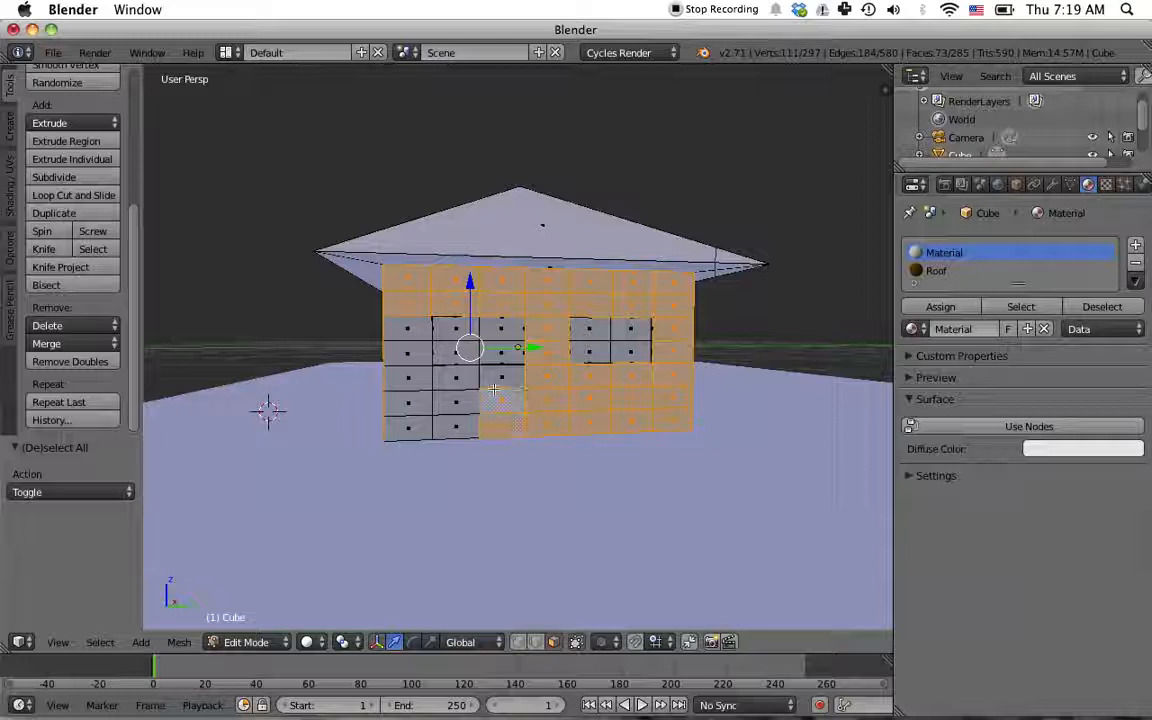
Step: Add the remaining side wall faces below and to the left of the left window to the selection, leaving out the window faces
right_click(498, 380, "shift")
right_click(460, 380, "shift")
right_click(457, 401, "shift")
right_click(457, 422, "shift")
right_click(407, 423, "shift")
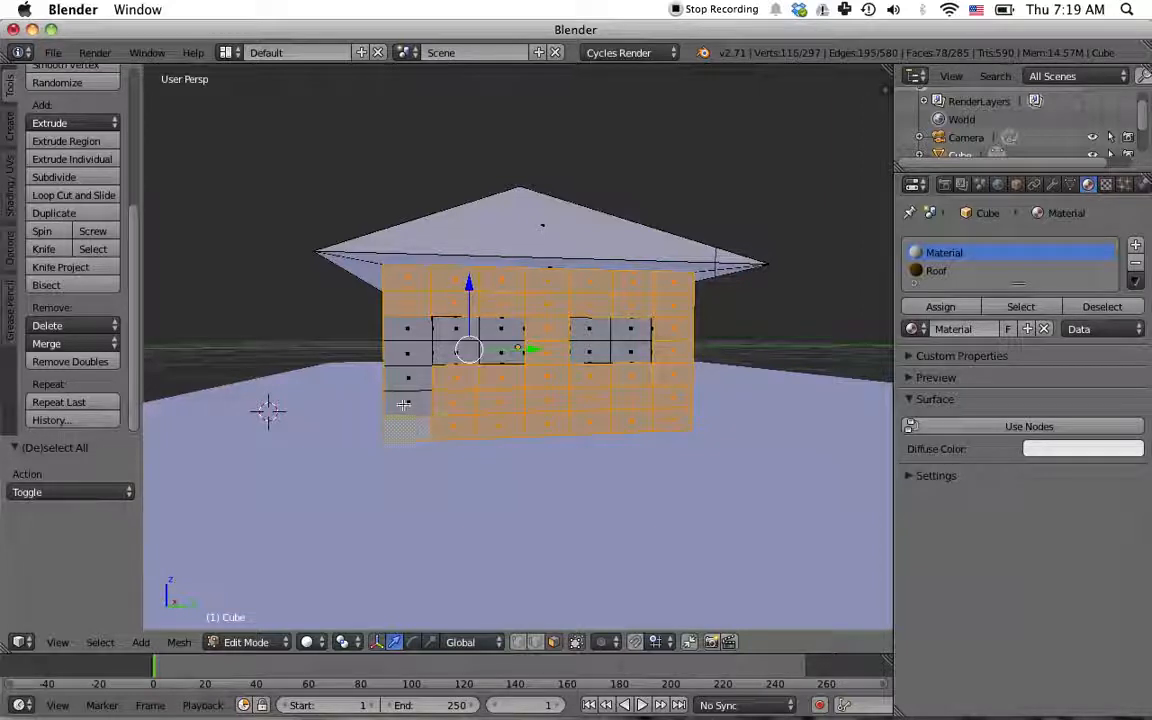
right_click(402, 402, "shift")
right_click(407, 380, "shift")
right_click(407, 353, "shift")
right_click(414, 333, "shift")
middle_click_drag(527, 500, 617, 511)
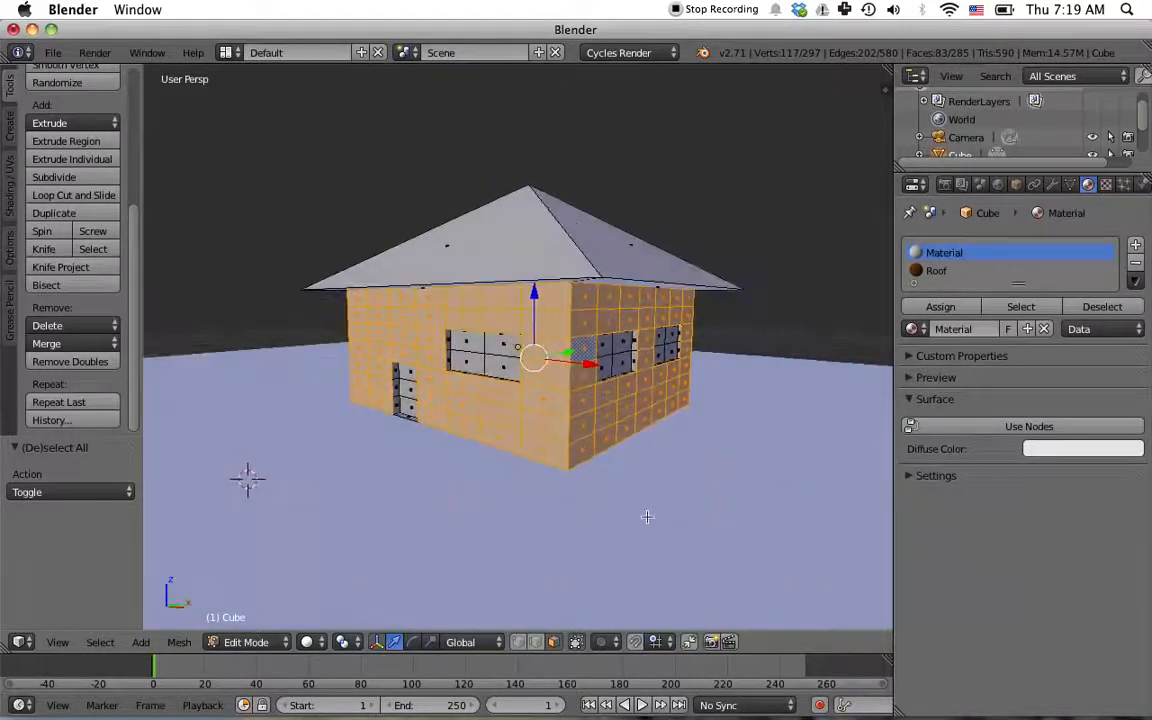
Step: Create a new material in an additional slot on the house and name it Siding
left_click(1135, 246)
left_click(955, 347)
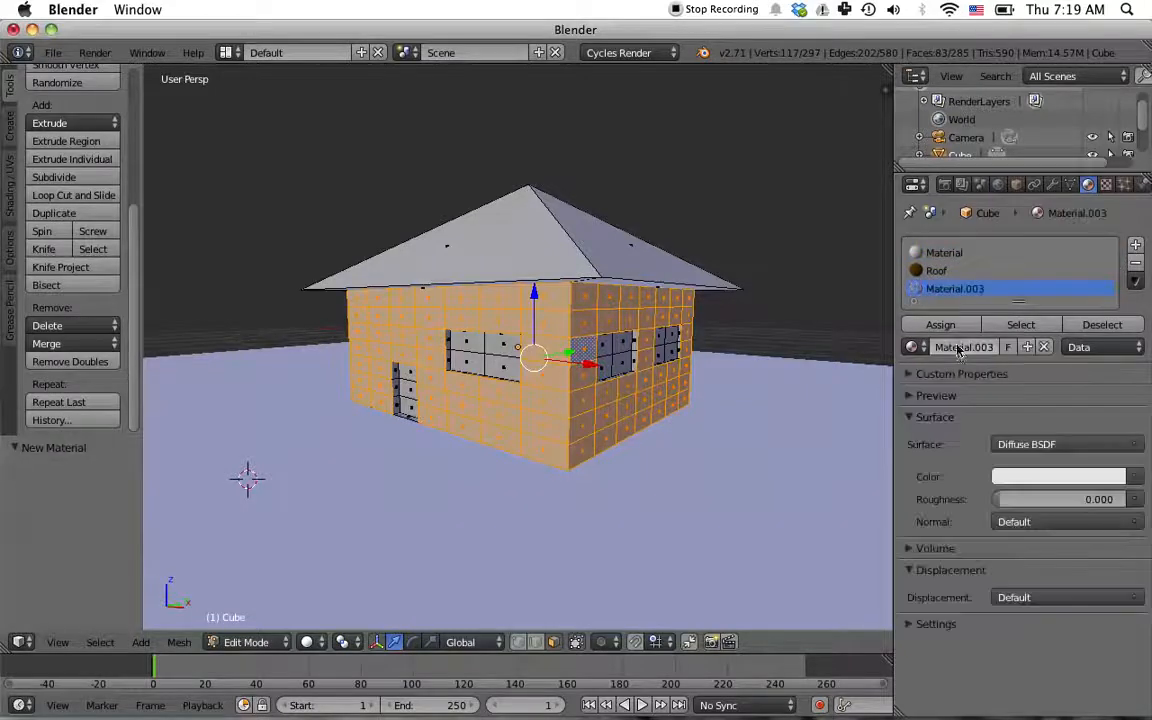
left_click(957, 347)
type("Sidi")
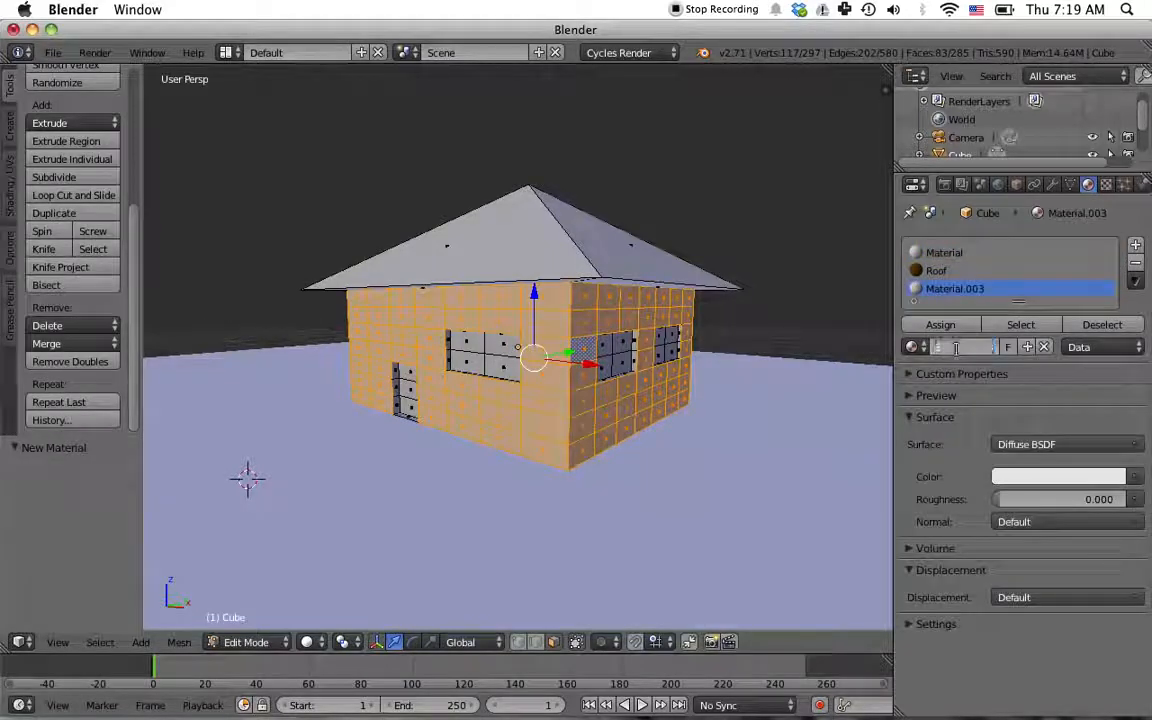
type("ng")
key("Return")
Step: Set the Siding material's colour to a light tan and assign it to the selected wall faces
left_click(1055, 477)
mouse_move(1016, 309)
left_mouse_down()
mouse_move(1023, 284)
mouse_move(1069, 260)
mouse_move(1039, 310)
mouse_move(1005, 309)
mouse_move(995, 283)
mouse_move(1017, 301)
left_mouse_up()
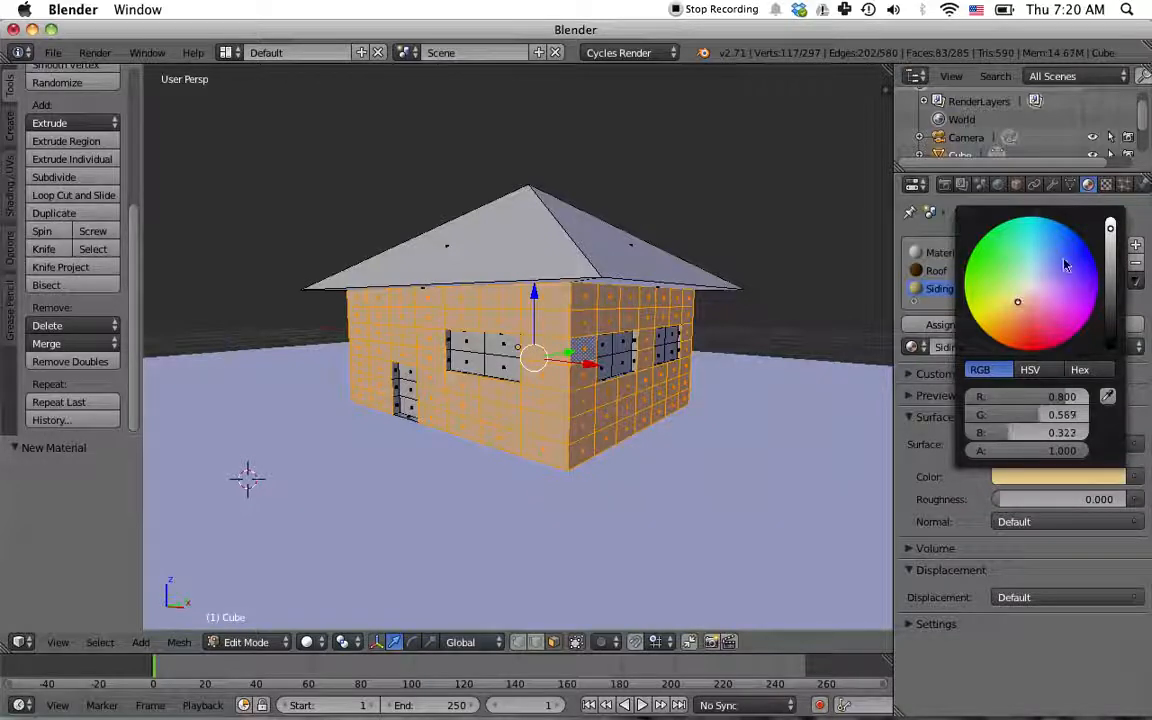
left_click(948, 330)
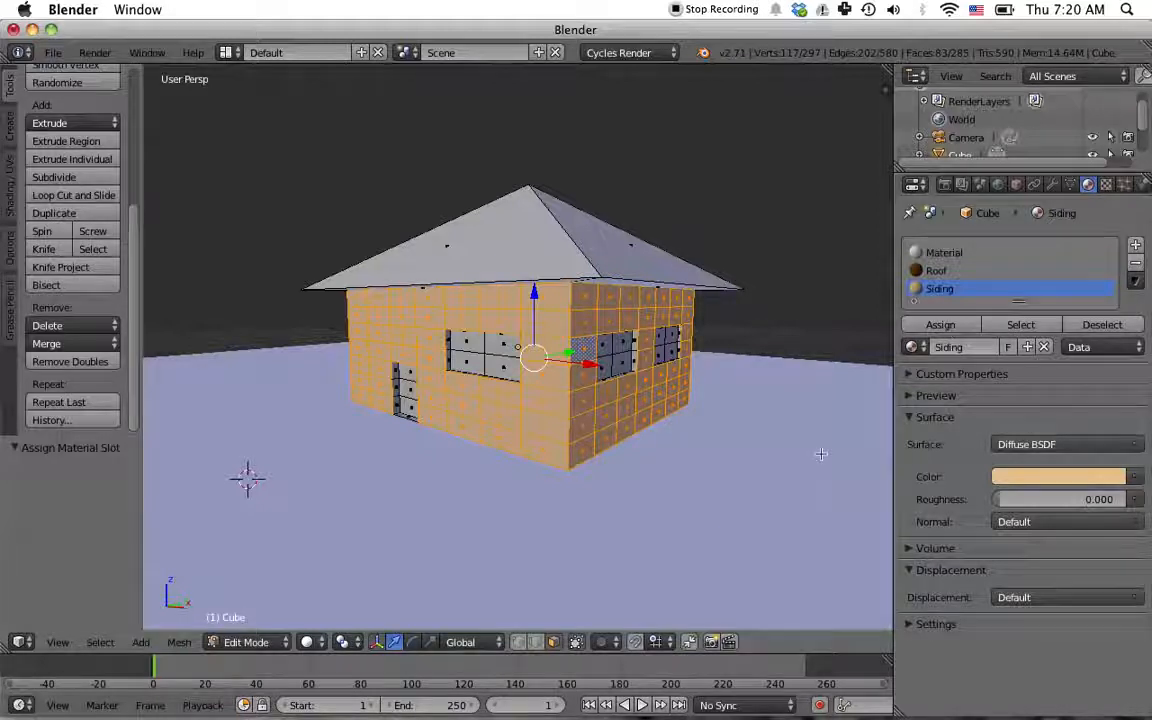
Step: Select only the four faces of the front wall's window
right_click(467, 345)
right_click(498, 346, "shift")
right_click(498, 368, "shift")
right_click(481, 363, "shift")
Step: Add the four faces of each of the two side wall windows to the selection
middle_click_drag(625, 380, 604, 386)
right_click(570, 353, "shift")
right_click(600, 354, "shift")
right_click(578, 374, "shift")
right_click(602, 374, "shift")
middle_click_drag(620, 340, 640, 372)
right_click(632, 356, "shift")
right_click(662, 354, "shift")
right_click(662, 377, "shift")
right_click(636, 376, "shift")
middle_click_drag(614, 438, 728, 462)
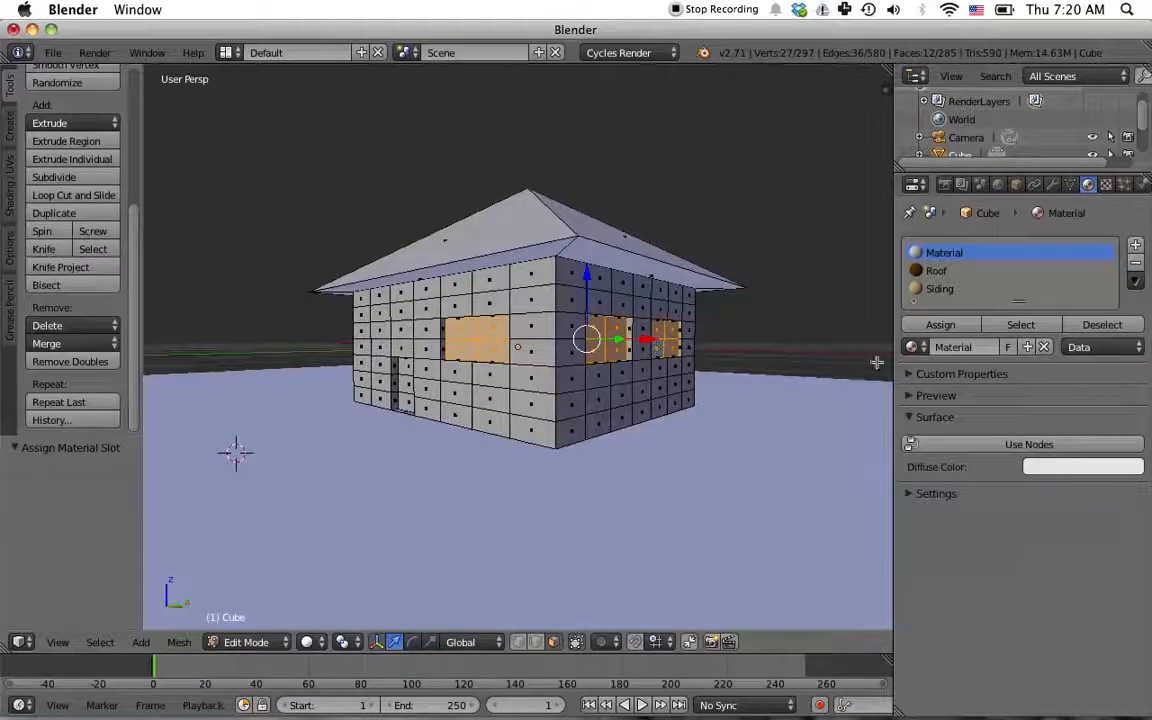
Step: Create a new material in an additional slot on the house and name it Windows
left_click(1136, 246)
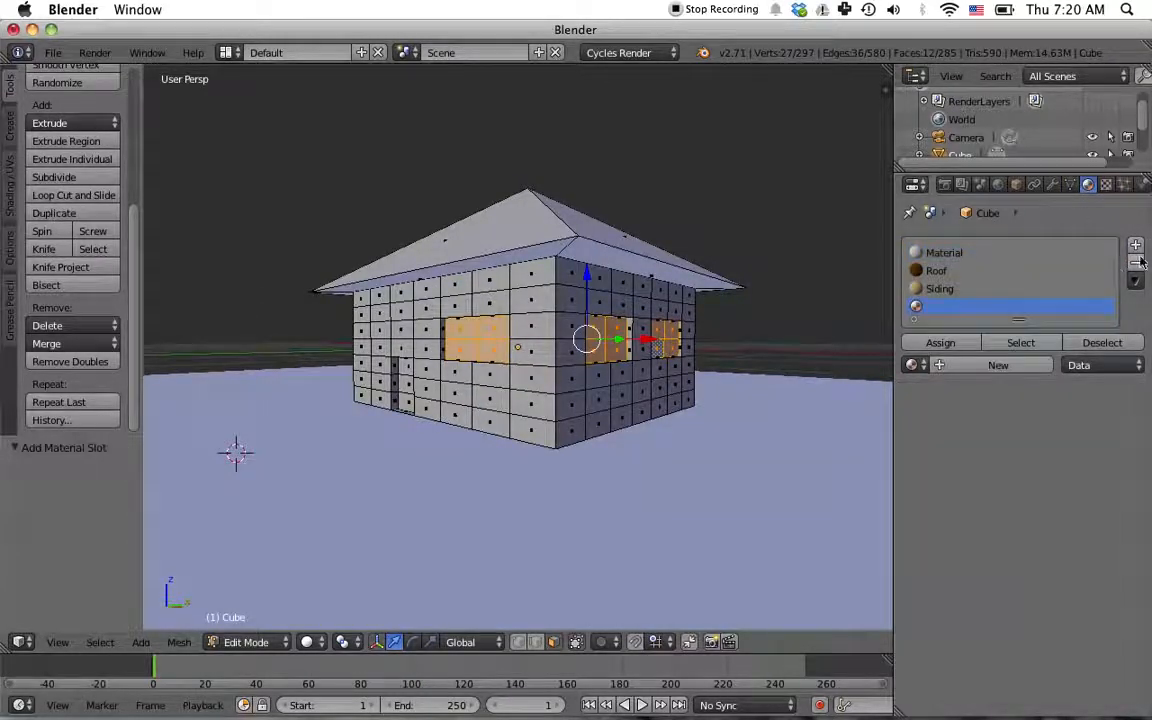
left_click(1005, 366)
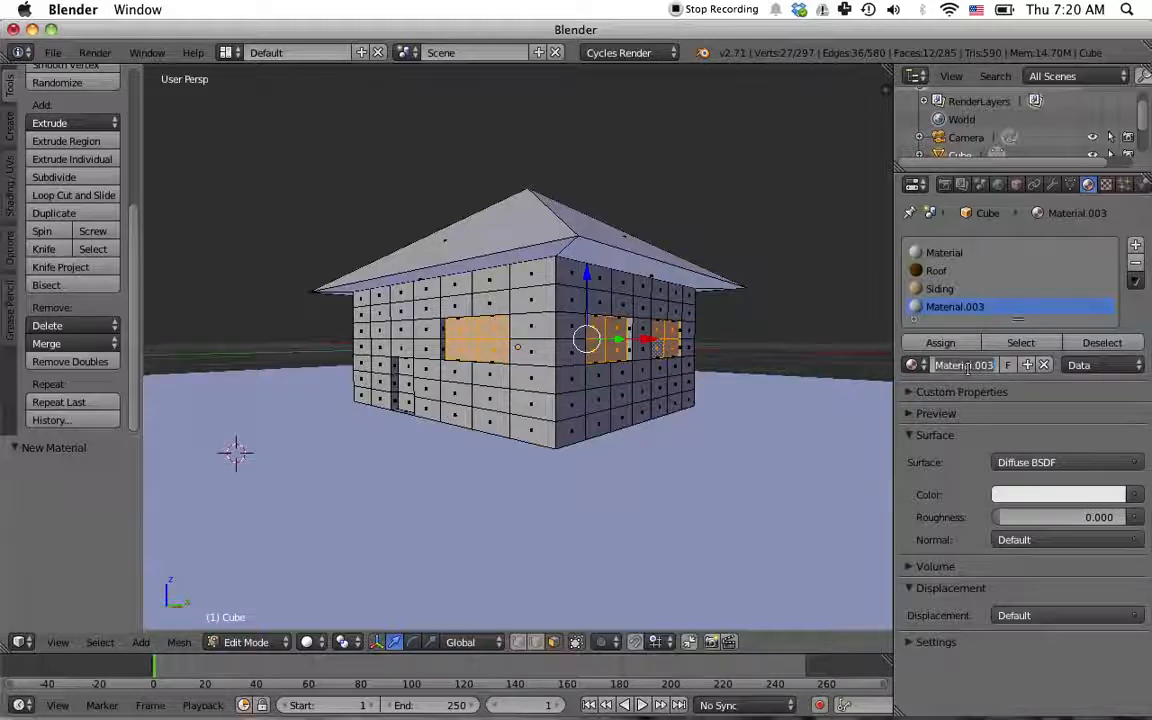
left_click(966, 366)
type("W")
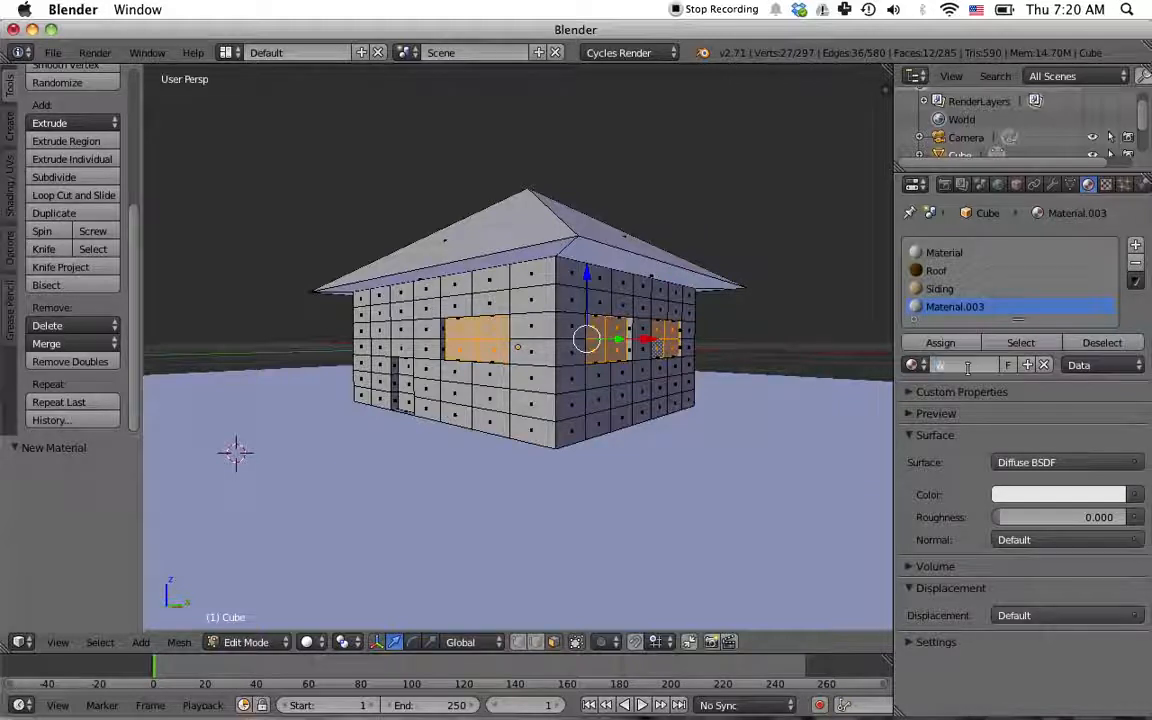
type("indows")
key("Return")
Step: Set the Windows material's colour to a light sky blue and assign it to the selected window faces
left_click(1027, 494)
left_click_drag(1034, 292, 1045, 284)
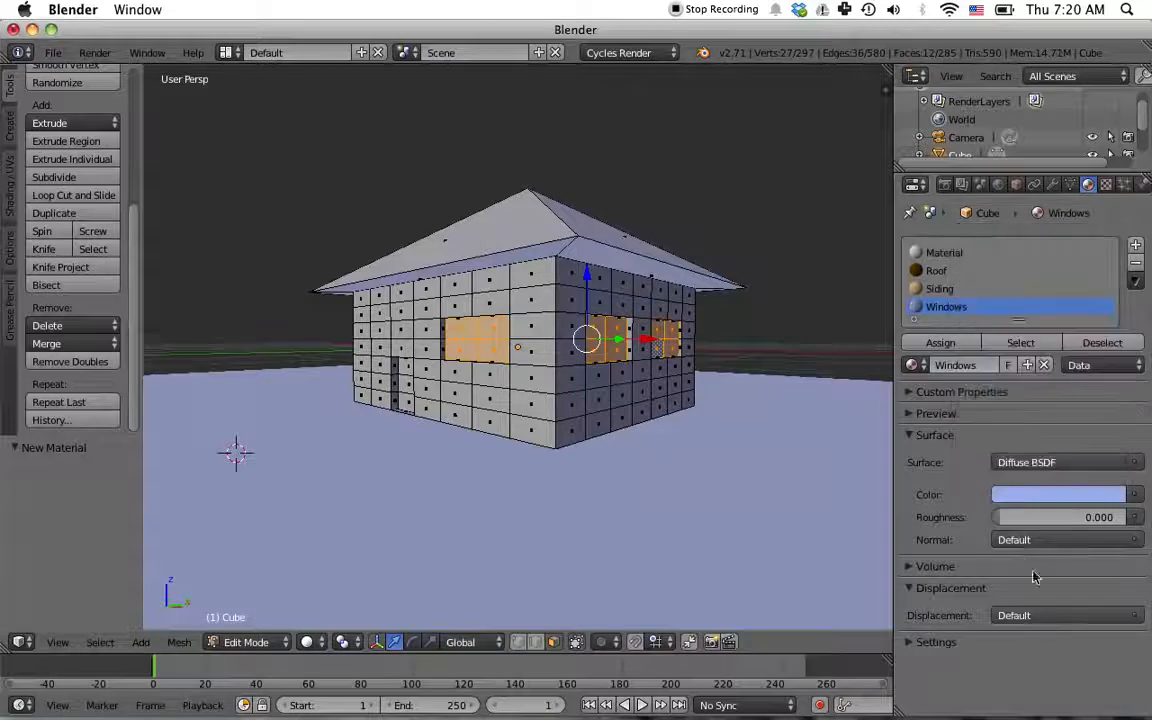
left_click(1053, 495)
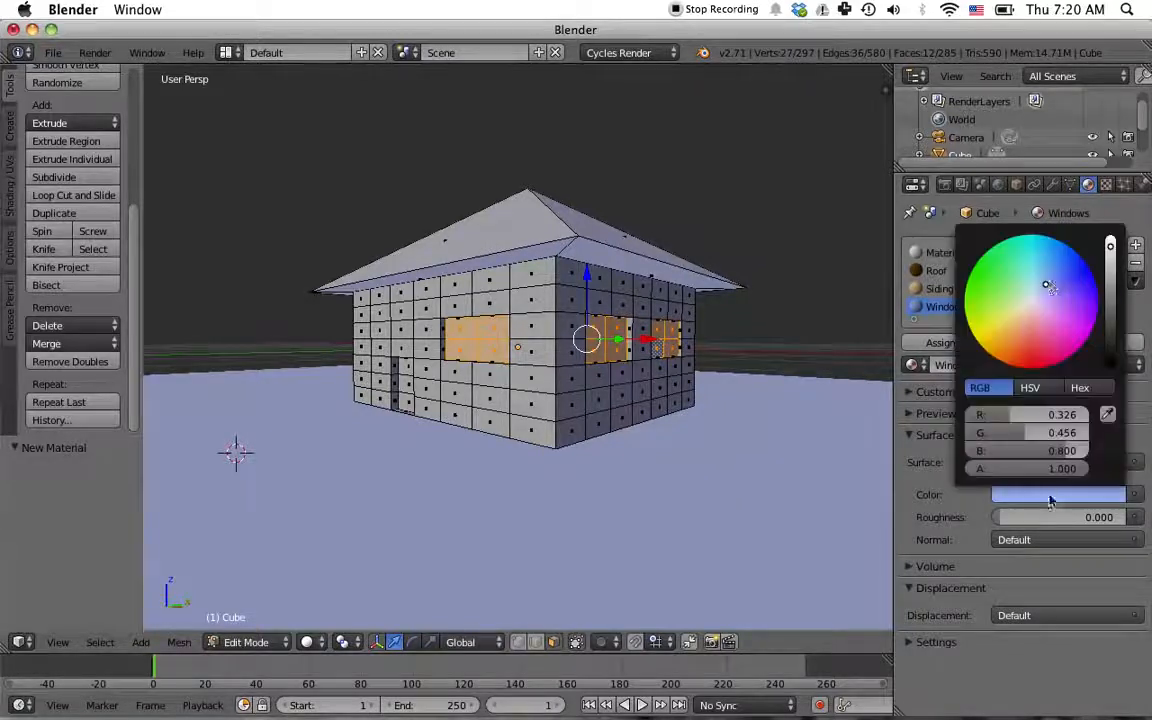
left_click_drag(1048, 288, 1046, 272)
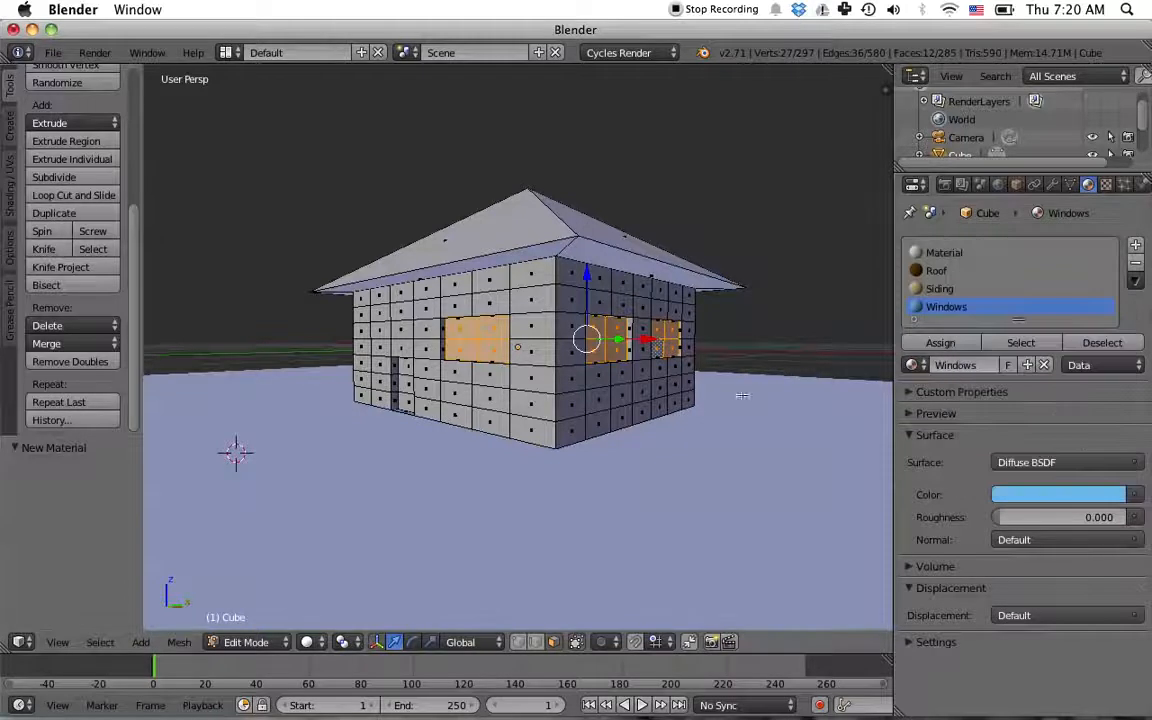
left_click(940, 342)
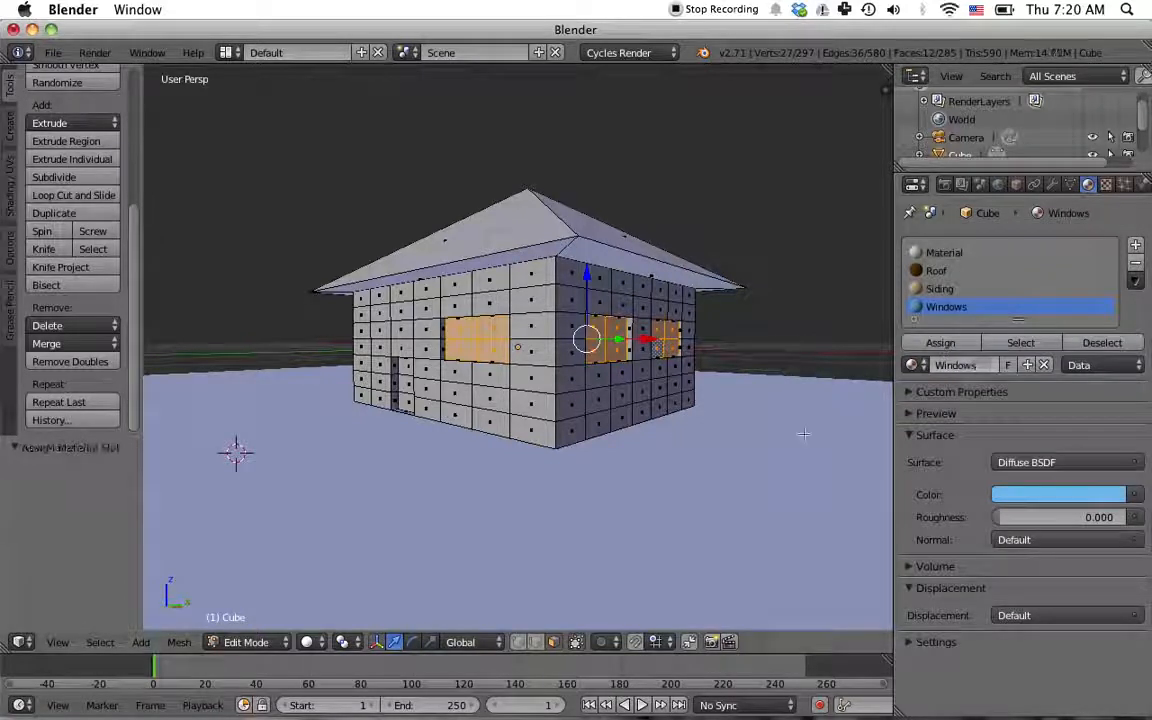
Step: Add the three door faces on the front wall to the selection
middle_click_drag(601, 489, 664, 454)
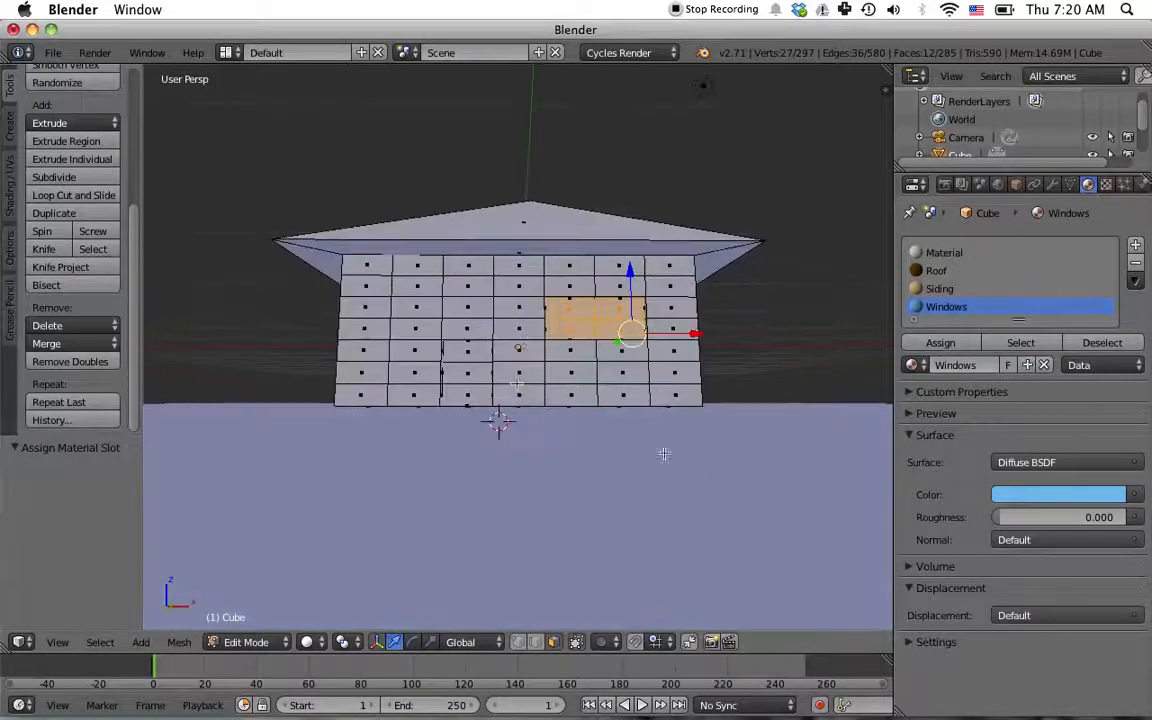
right_click(469, 352, "shift")
right_click(471, 371, "shift")
right_click(472, 393, "shift")
middle_click_drag(691, 490, 653, 516)
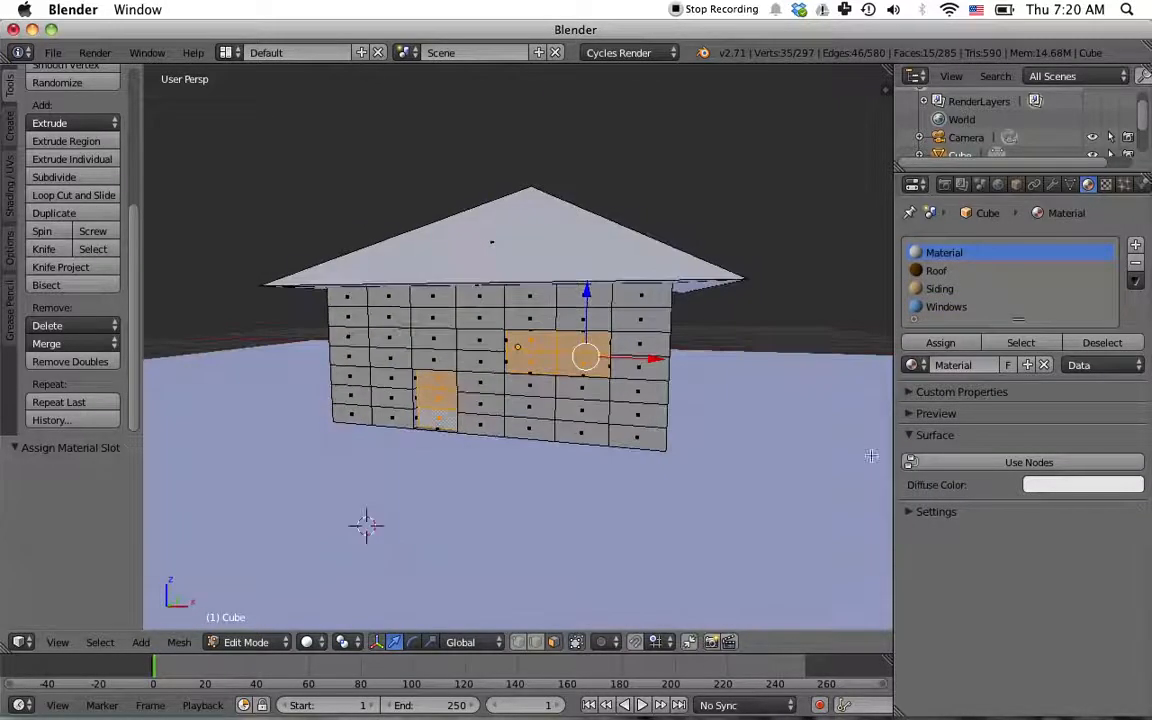
Step: Create a new material in an additional slot on the house and name it Door
left_click(1020, 273)
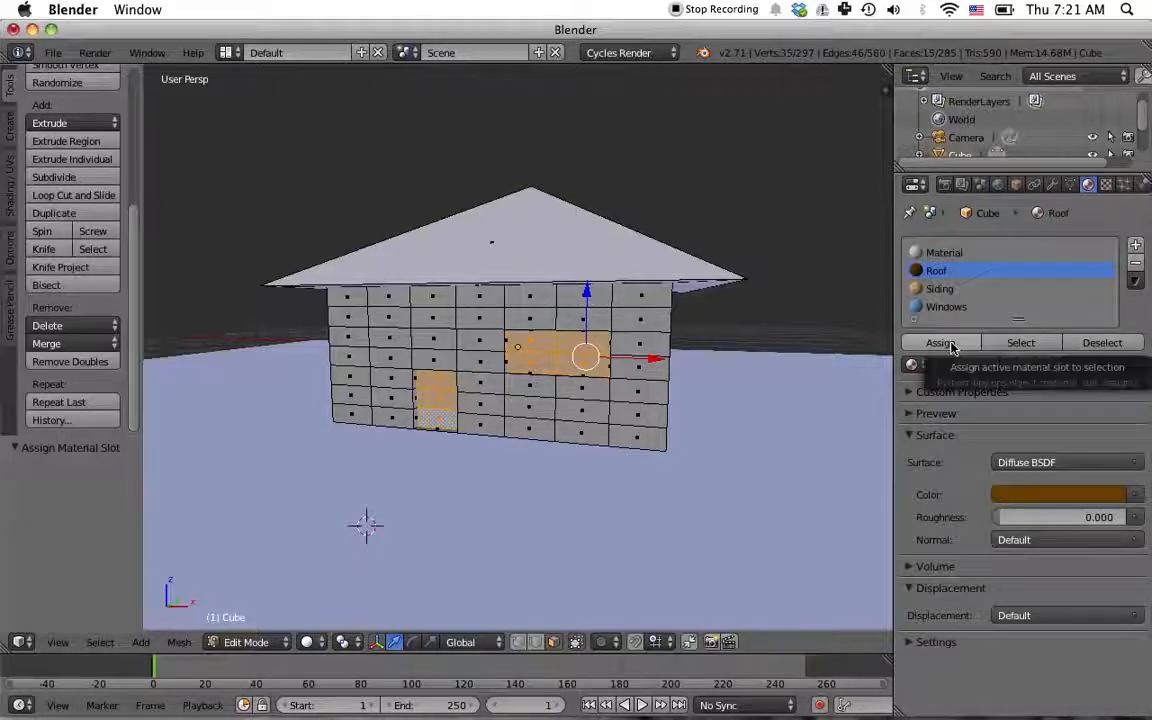
left_click(1136, 247)
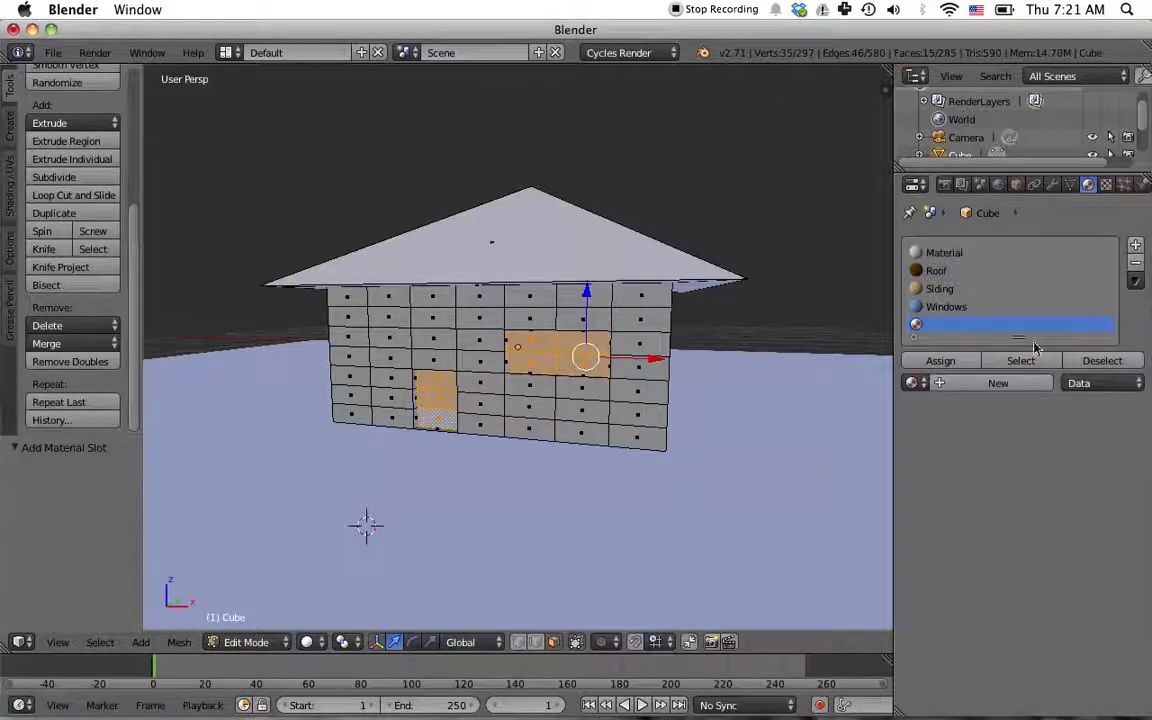
left_click(985, 383)
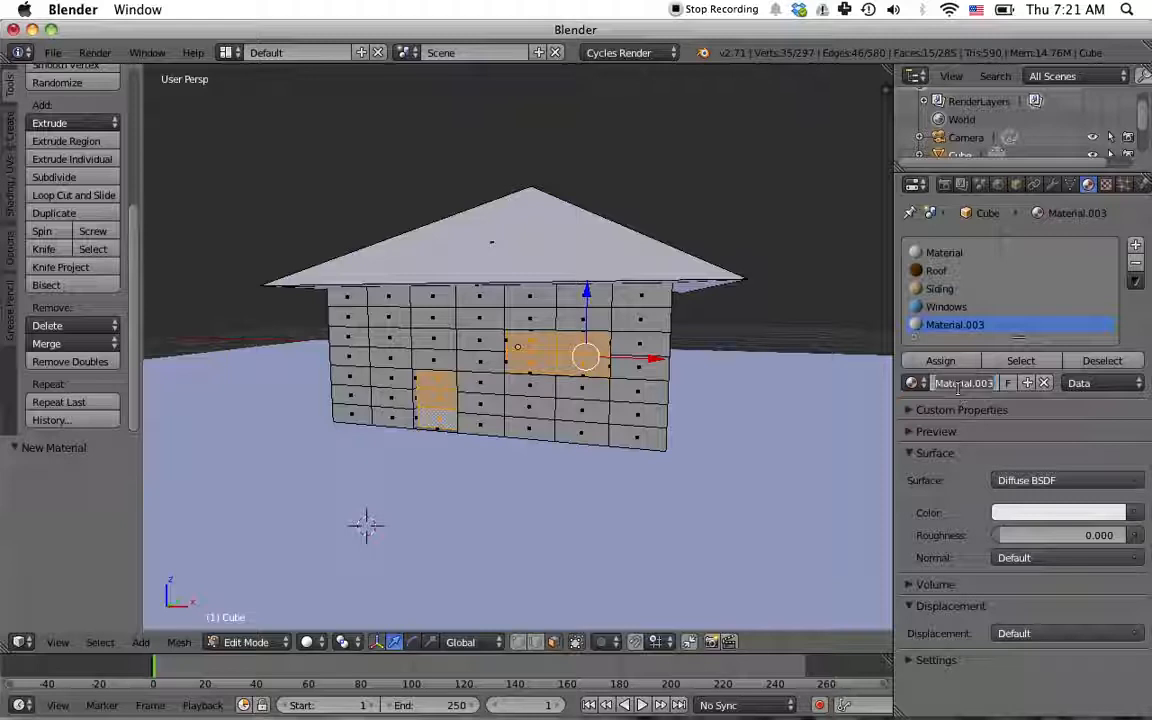
type("Do")
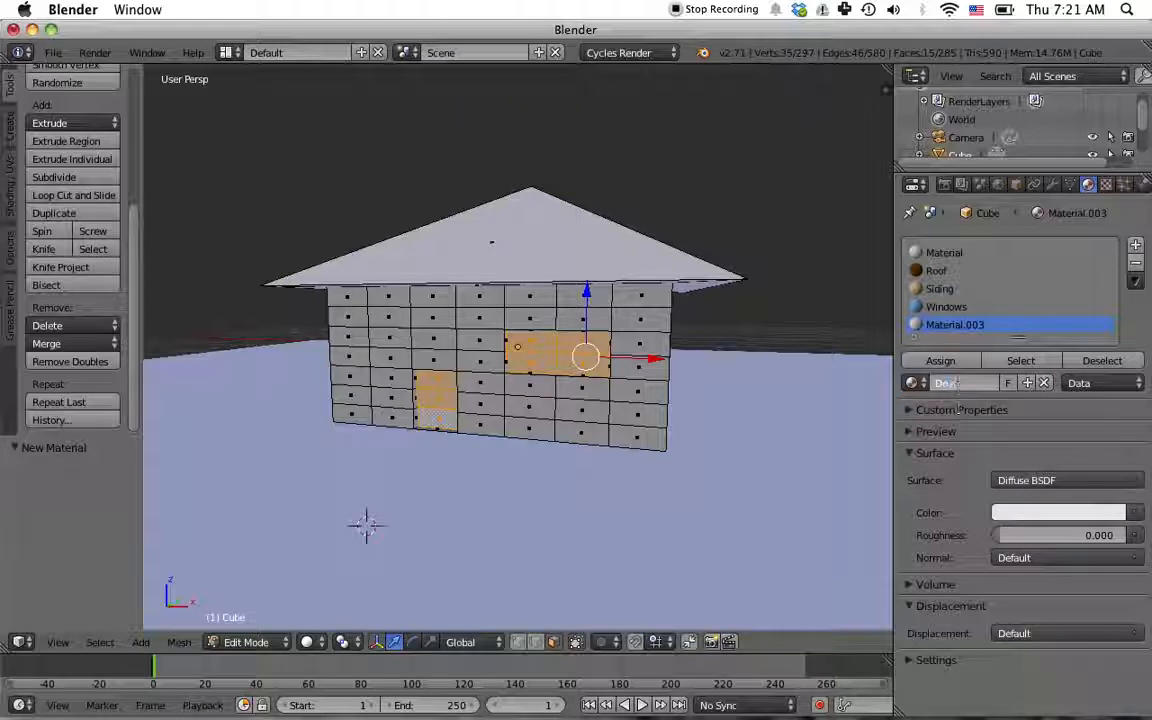
type("or")
key("Return")
Step: Set the Door material's colour to a very dark brown, assign it to the selected faces and deselect everything
left_click(1057, 513)
mouse_move(1033, 352)
left_mouse_down()
mouse_move(1021, 378)
mouse_move(1004, 381)
left_mouse_up()
left_click(1113, 362)
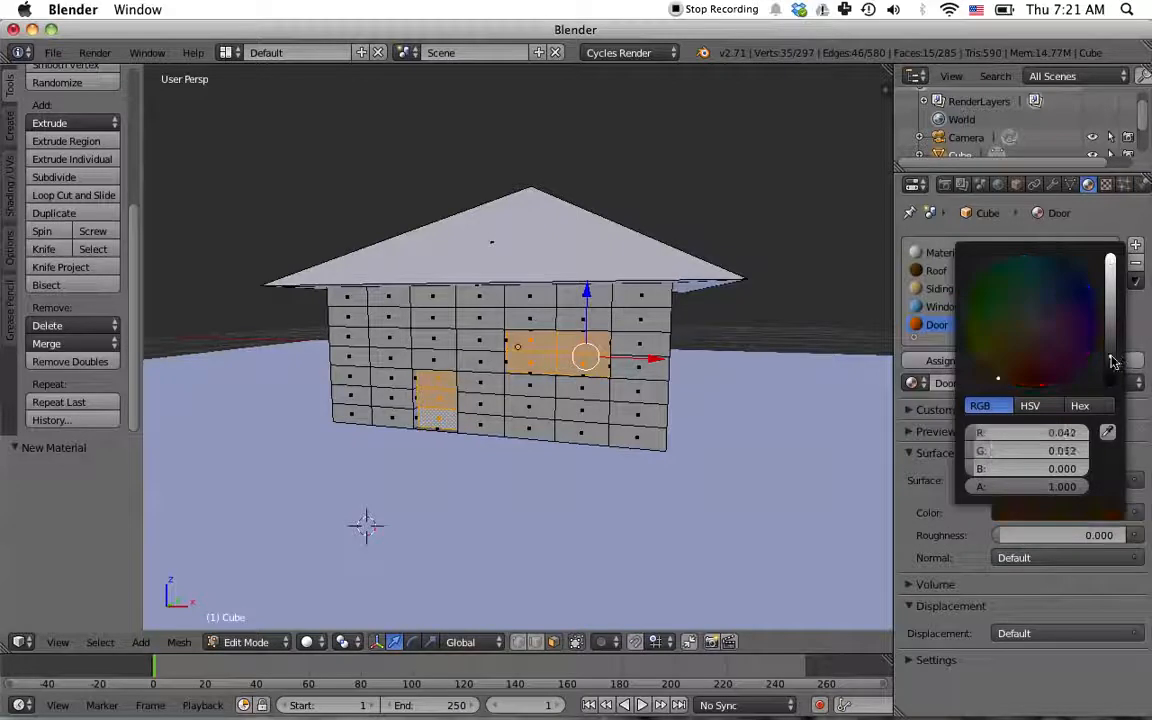
left_click(1112, 343)
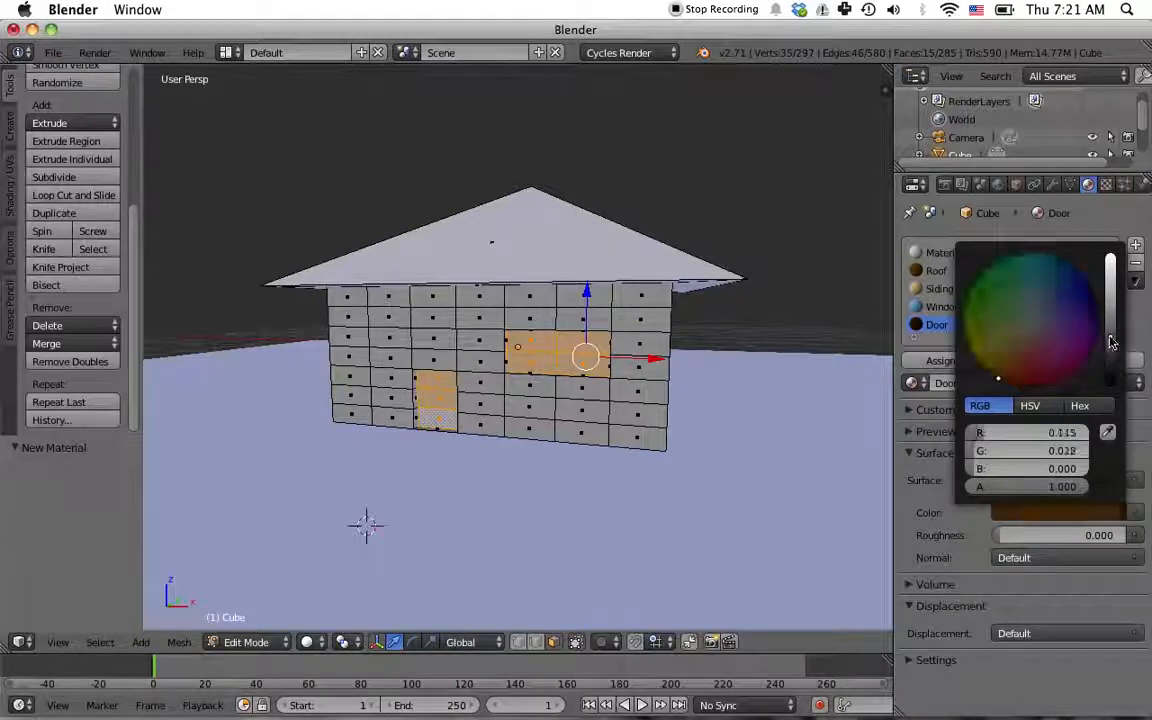
left_click_drag(1112, 343, 1112, 328)
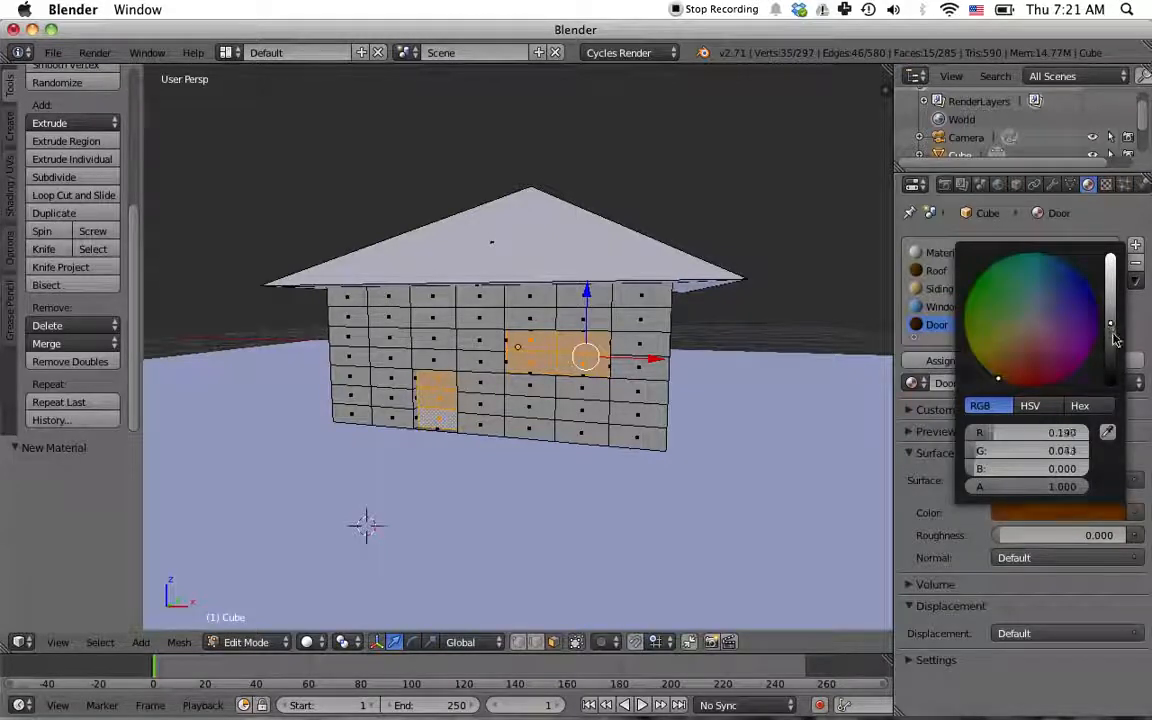
left_click(1112, 337)
mouse_move(1018, 381)
left_mouse_down()
mouse_move(1028, 385)
mouse_move(993, 376)
mouse_move(1003, 380)
left_mouse_up()
left_click(1110, 355)
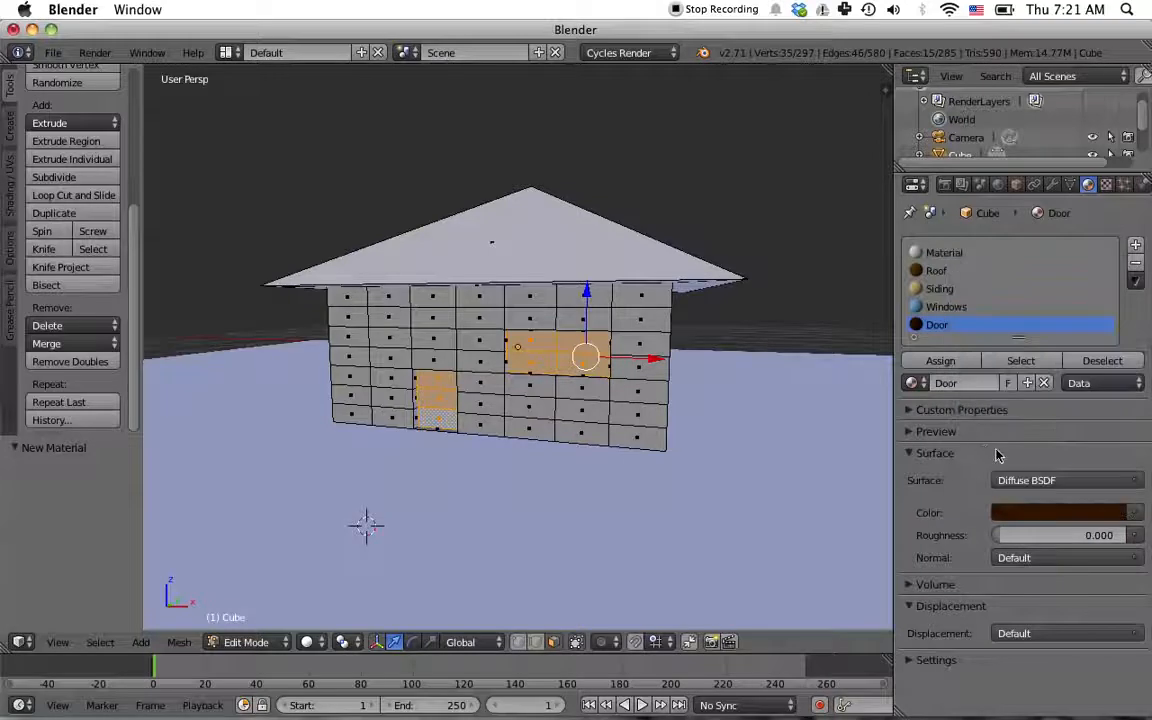
left_click(924, 362)
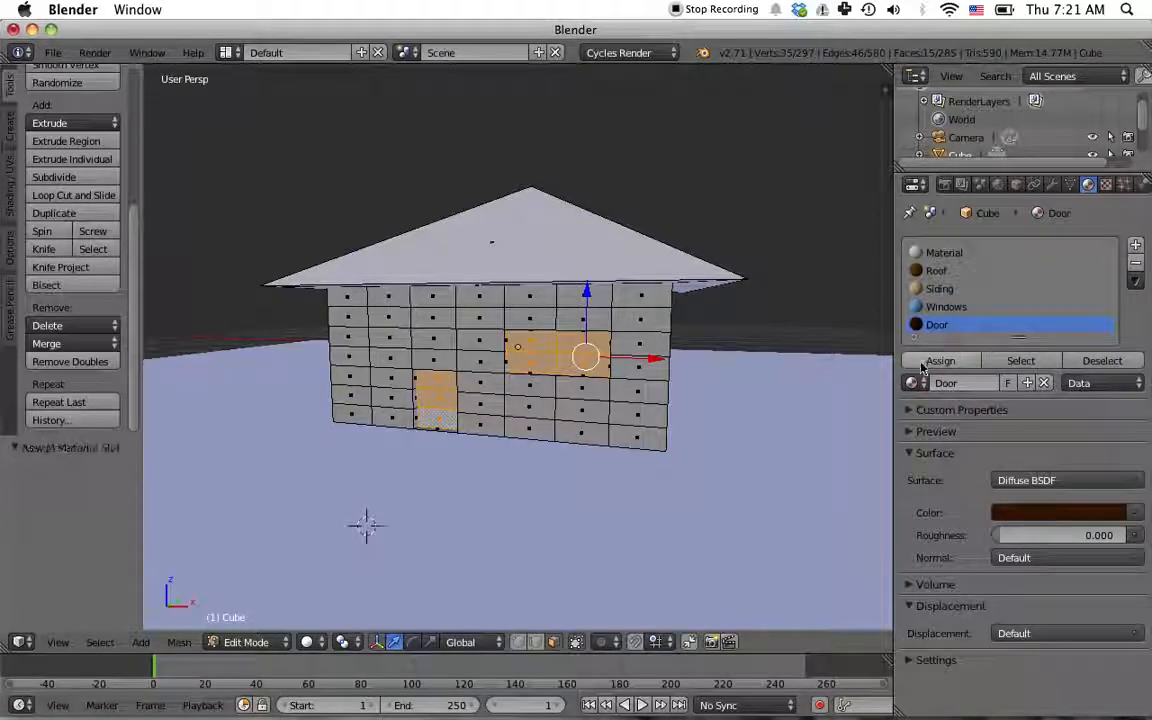
middle_click_drag(755, 455, 702, 464)
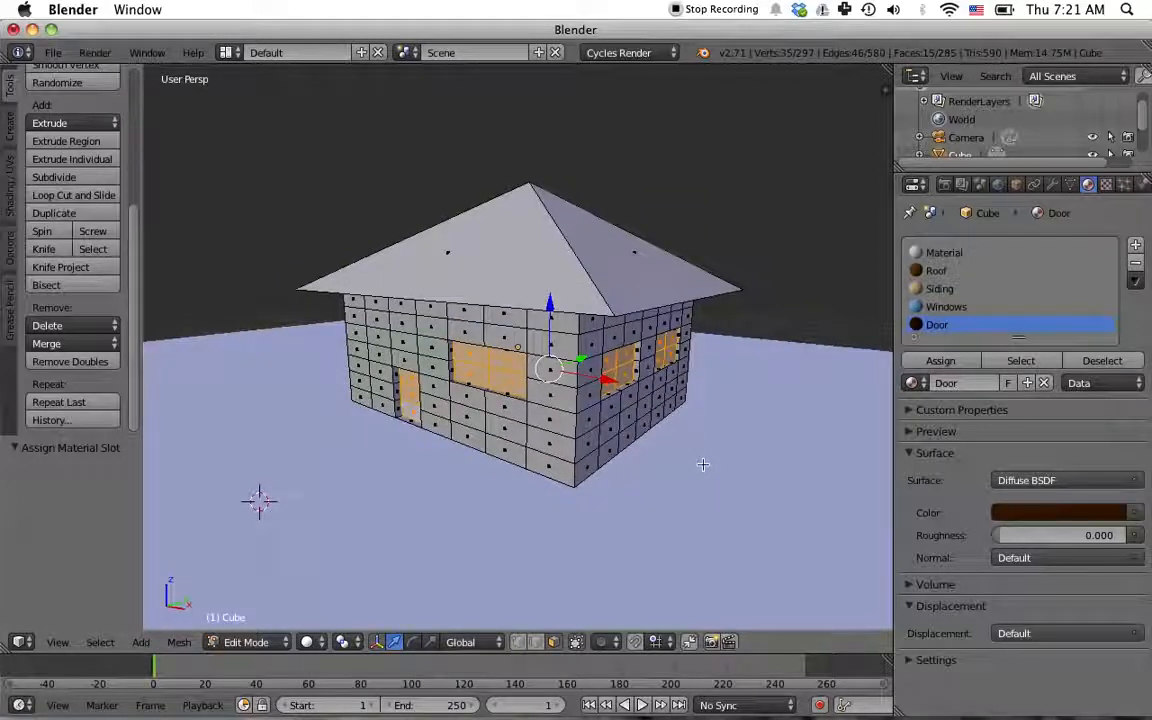
key("a")
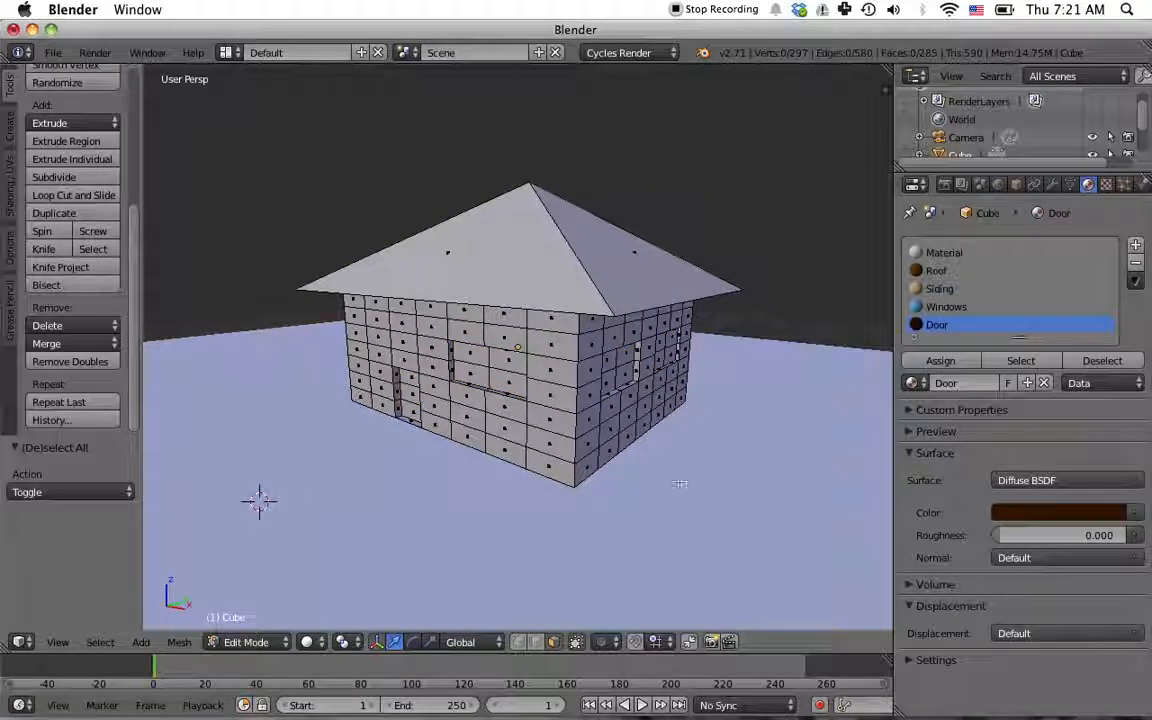
Step: Look through the camera, enable Lock Camera to View and lower the viewing angle until the whole house fits inside the frame
key("KP_0")
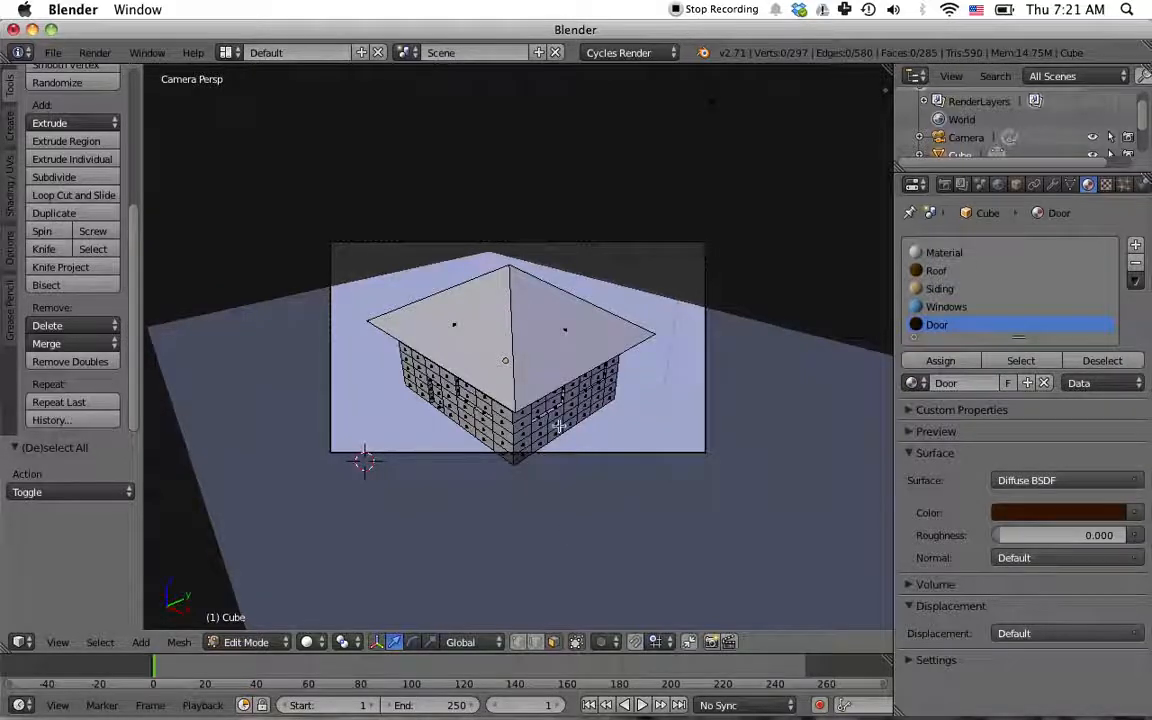
scroll(556, 421, "down", 2)
scroll(556, 421, "up", 2)
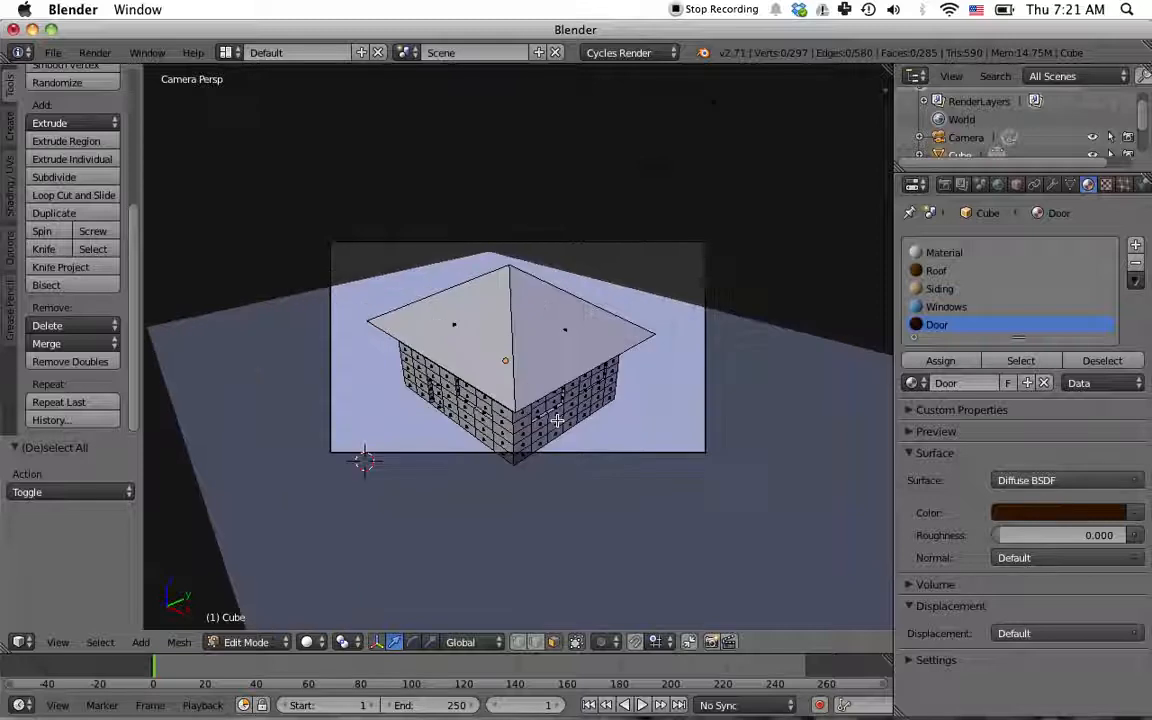
scroll(556, 421, "up", 1)
scroll(556, 421, "up", 1)
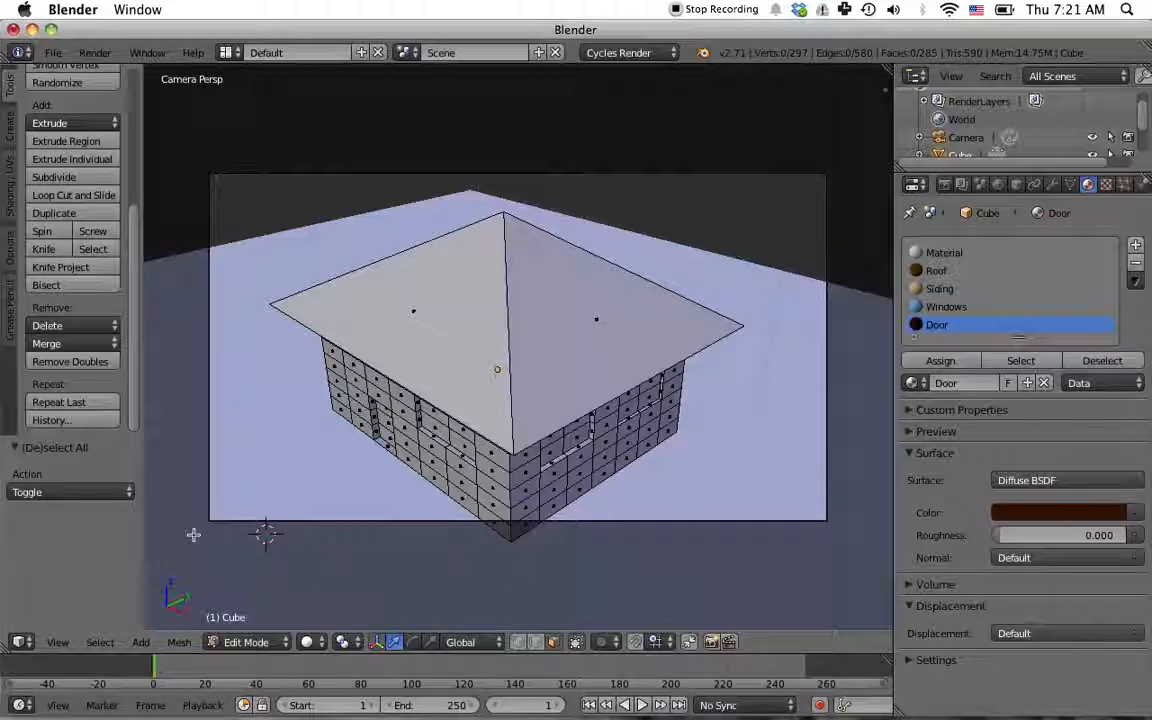
key("n")
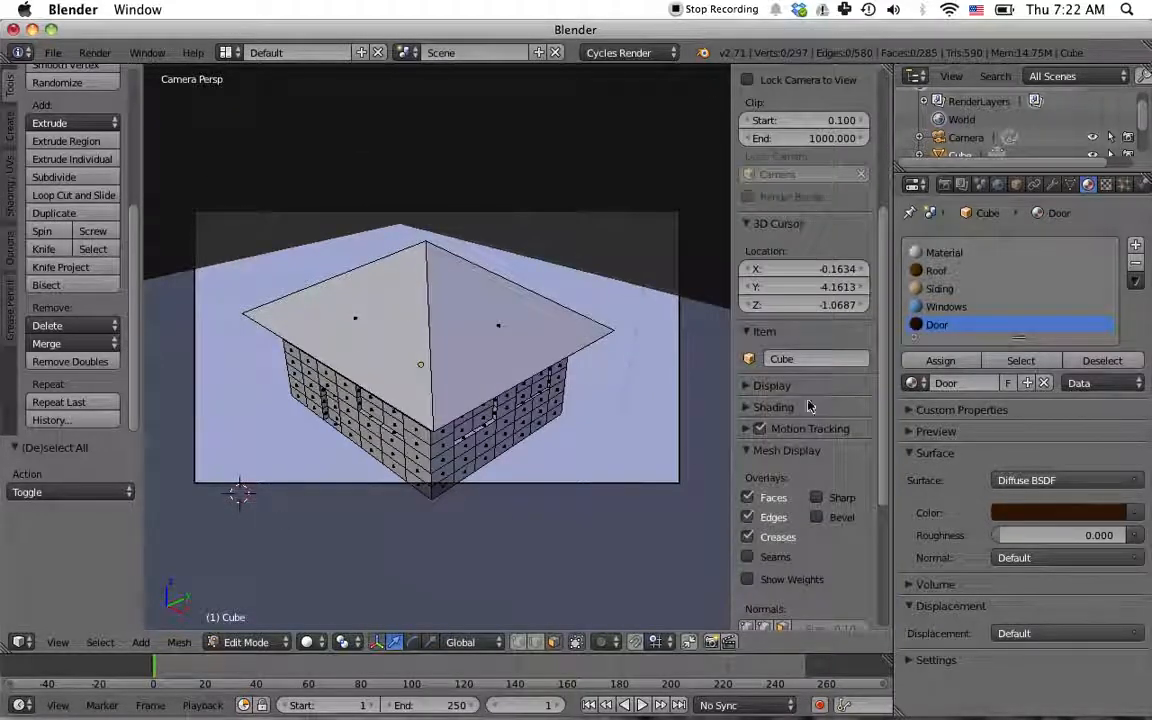
scroll(814, 404, "down", 5)
scroll(822, 400, "up", 12)
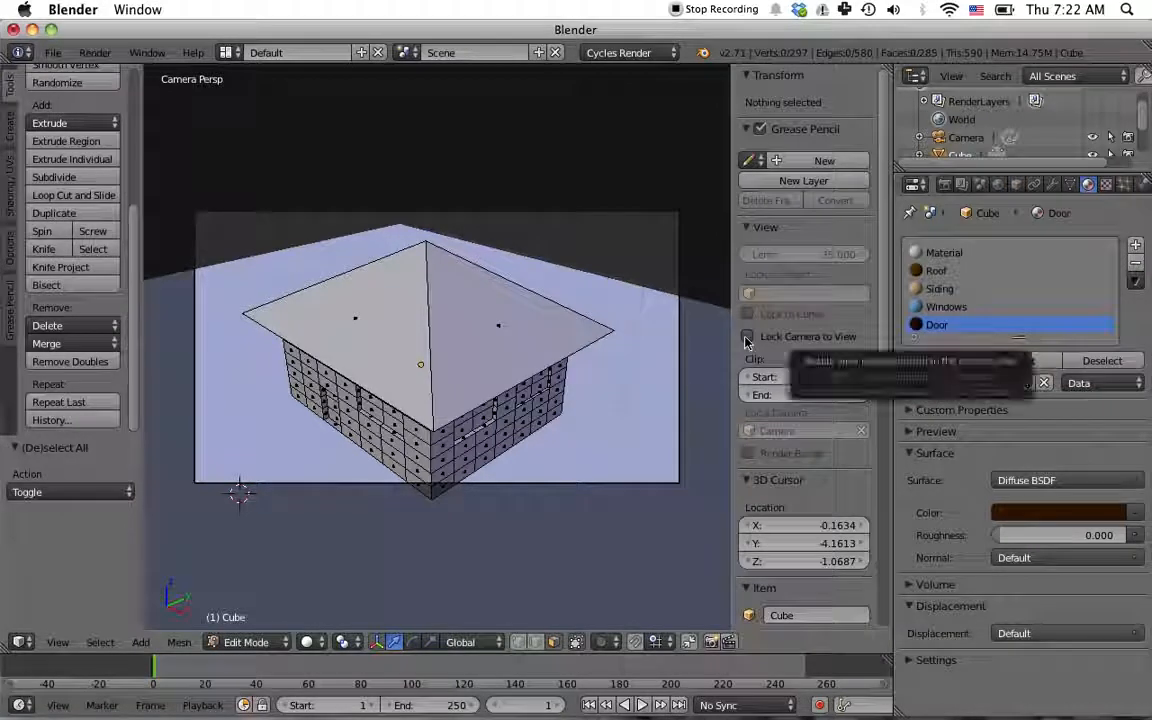
left_click(747, 337)
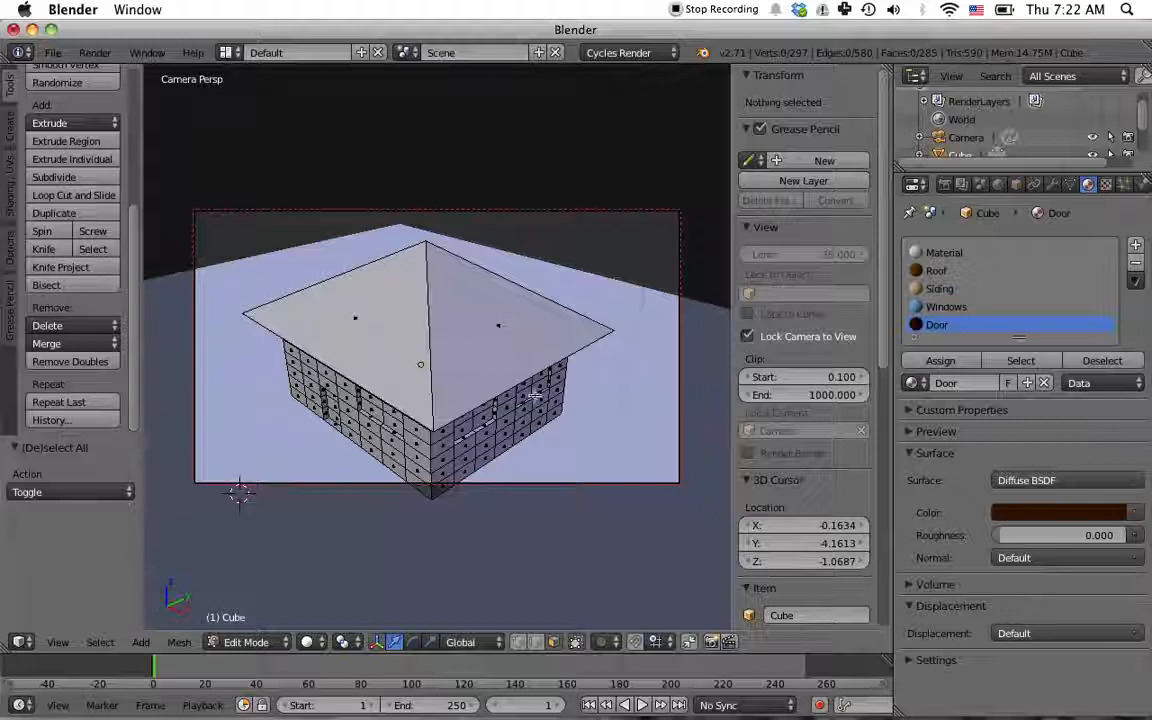
middle_click_drag(592, 435, 606, 389)
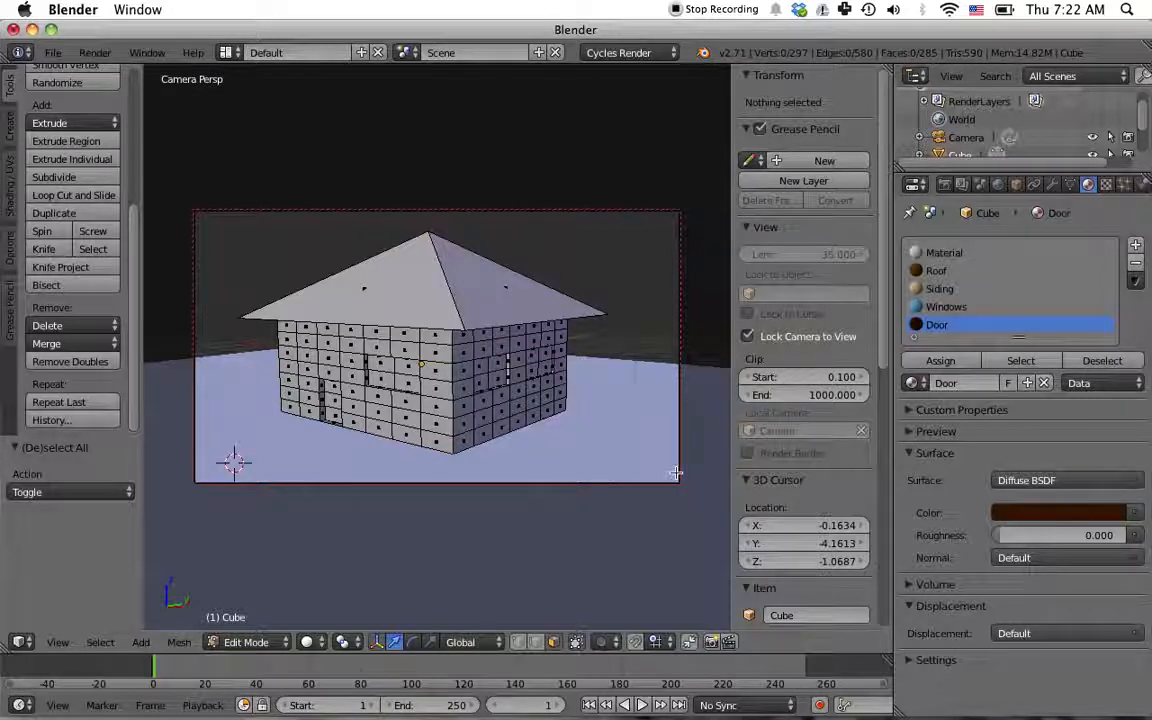
key("n")
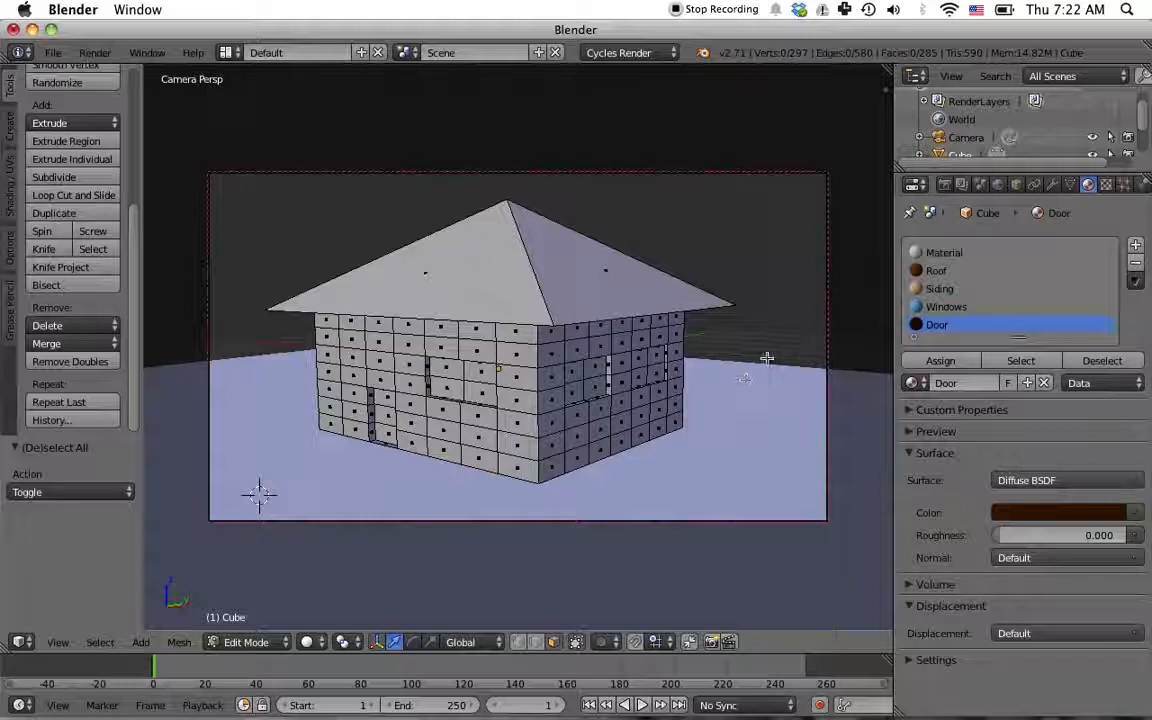
Step: Check the Sampling settings, render the house from the camera and return to the 3D view
left_click(945, 185)
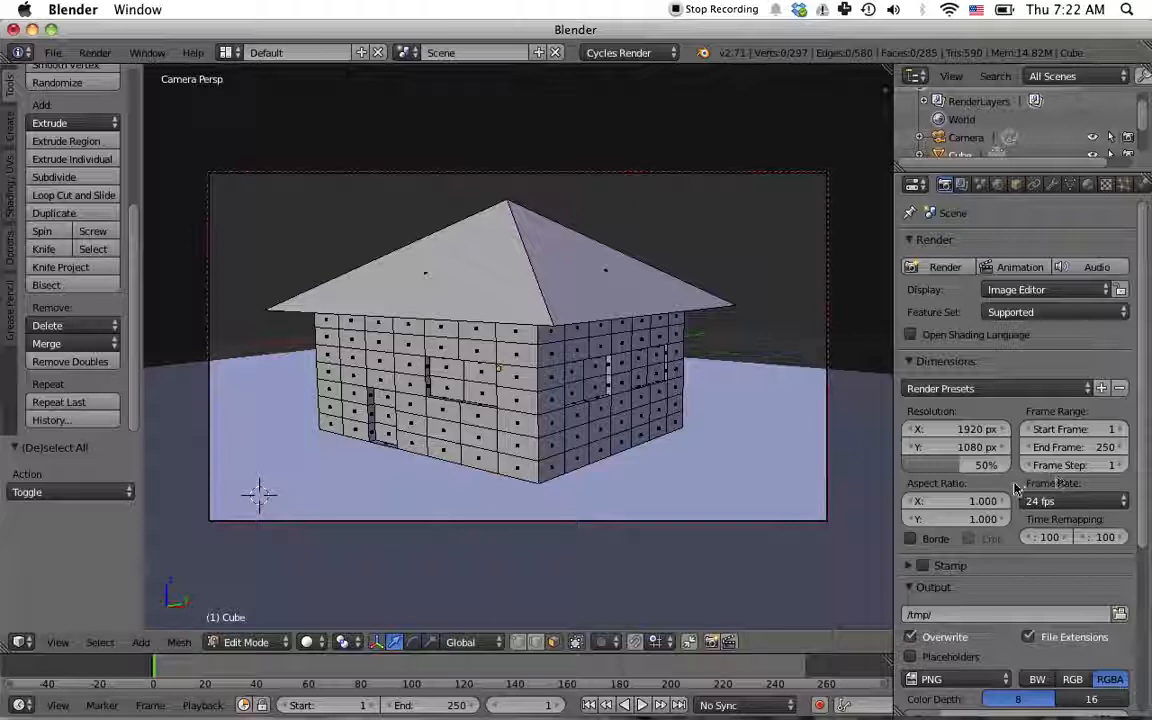
scroll(1015, 498, "down", 4)
scroll(1015, 498, "down", 2)
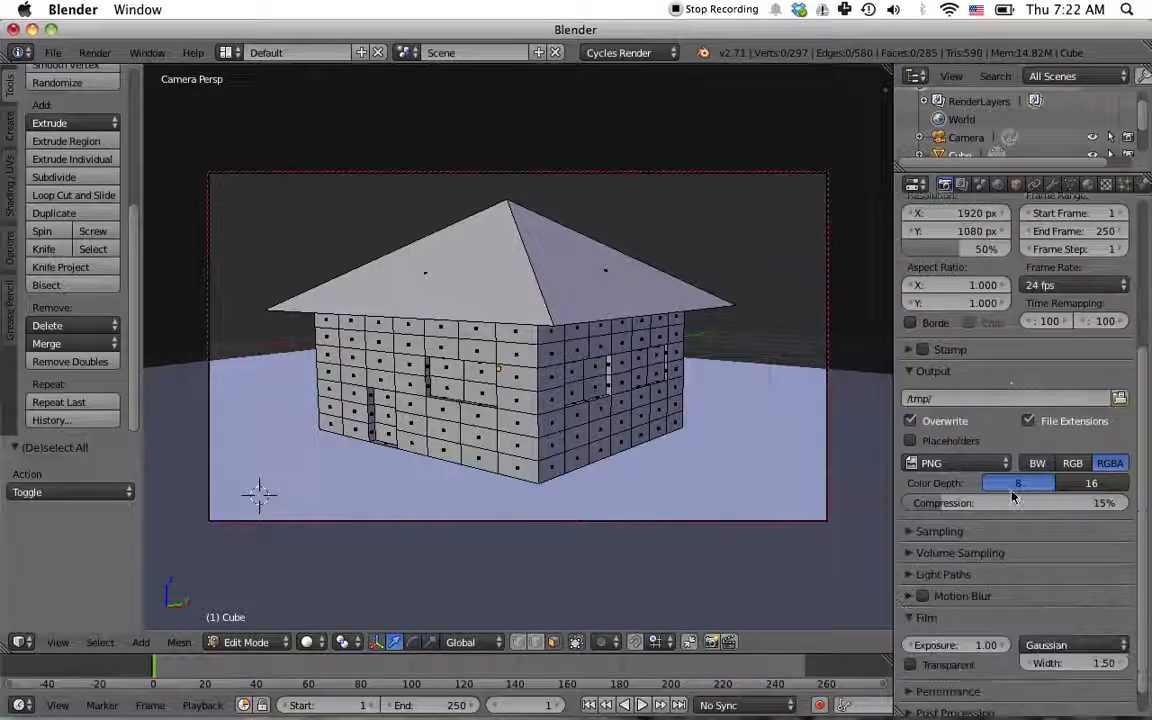
left_click(910, 533)
scroll(991, 531, "down", 1)
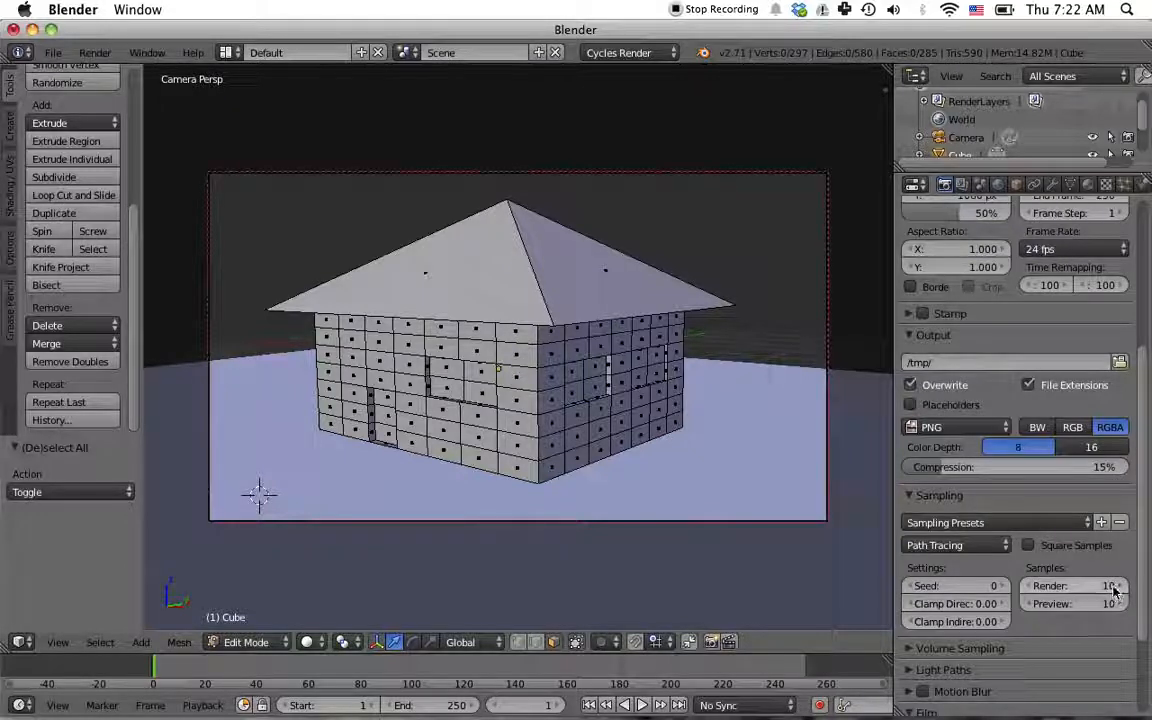
scroll(1125, 541, "up", 6)
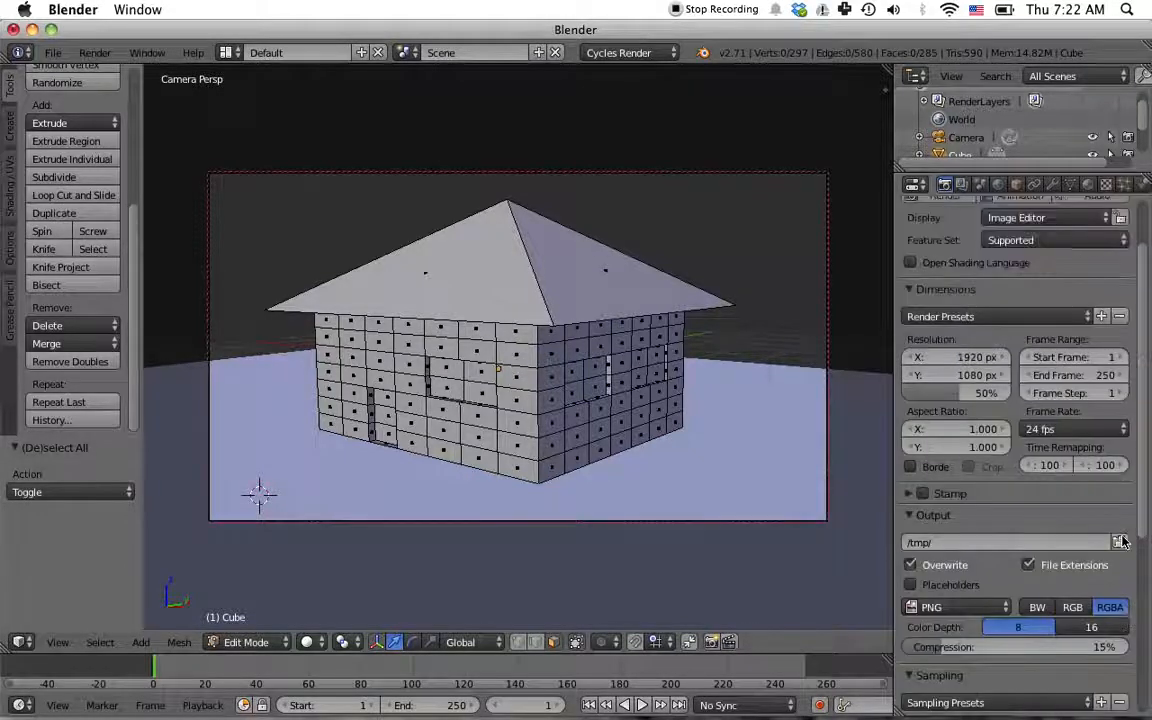
scroll(1125, 541, "up", 2)
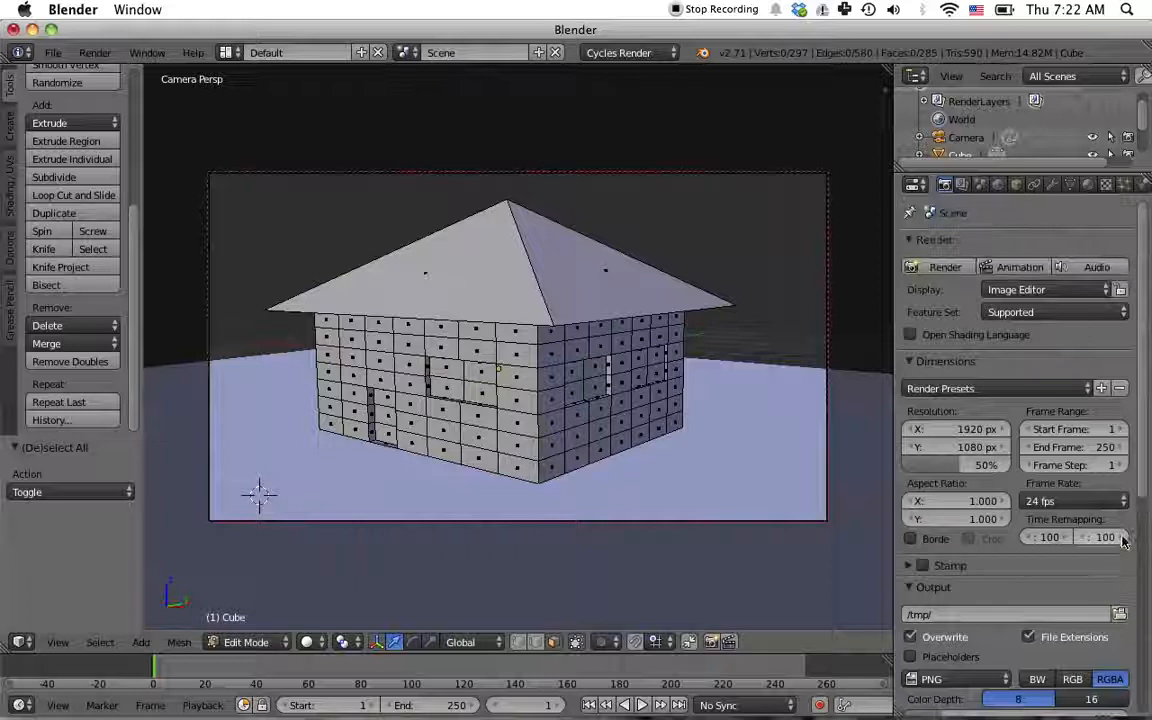
left_click(945, 267)
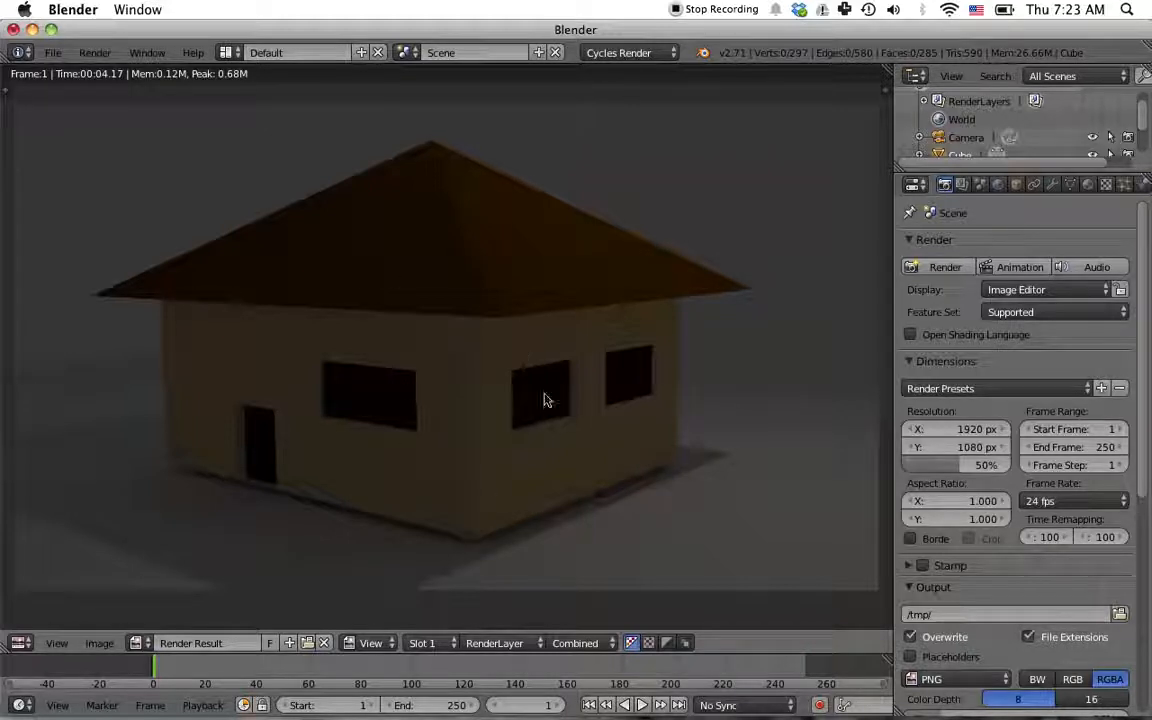
key("Escape")
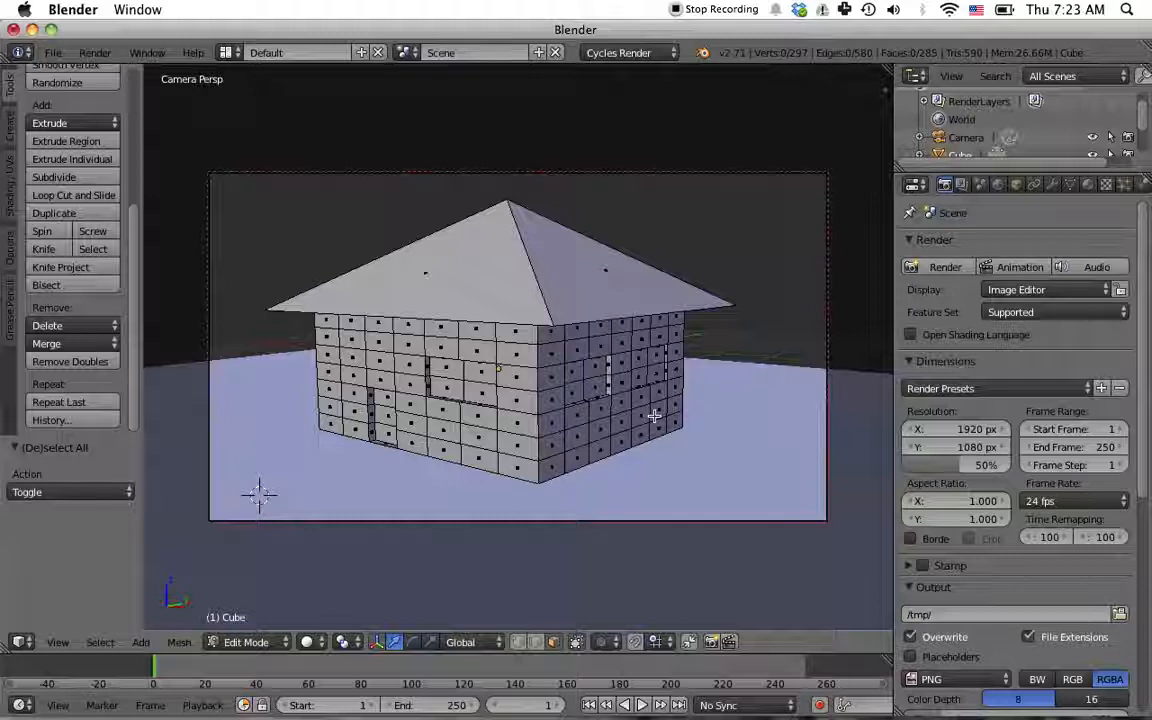
Step: Return to Object Mode, deselect everything and add a plane mesh at the 3D cursor
key("KP_1")
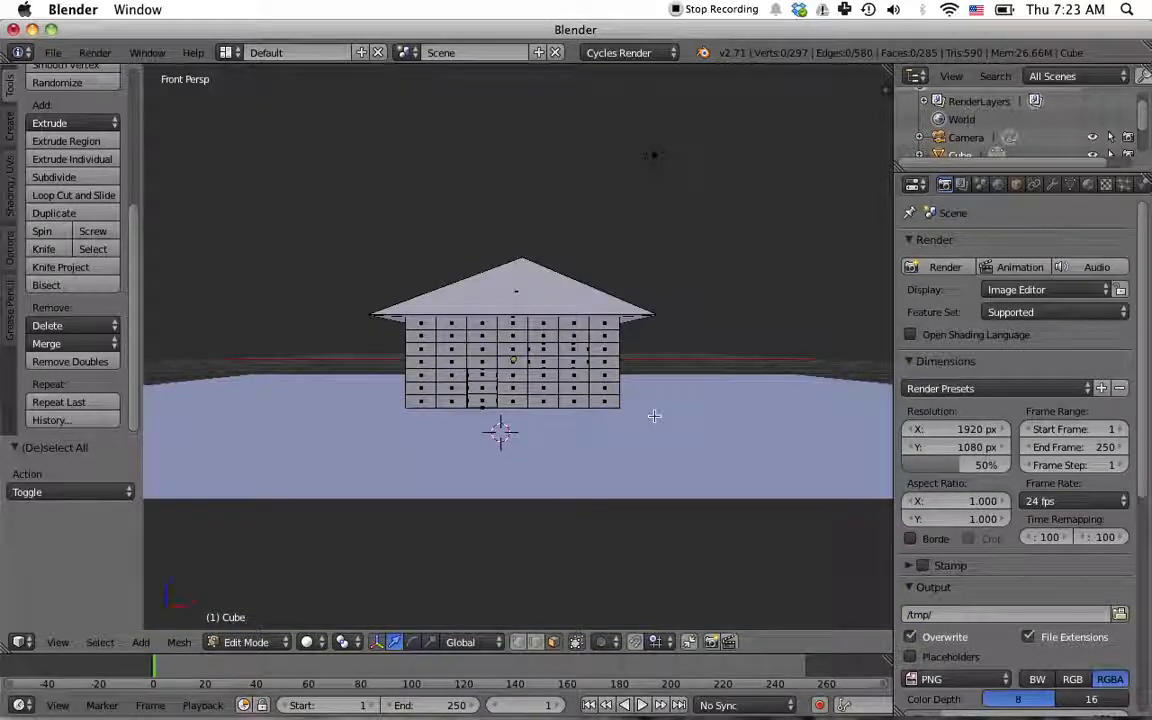
scroll(690, 352, "up", 3)
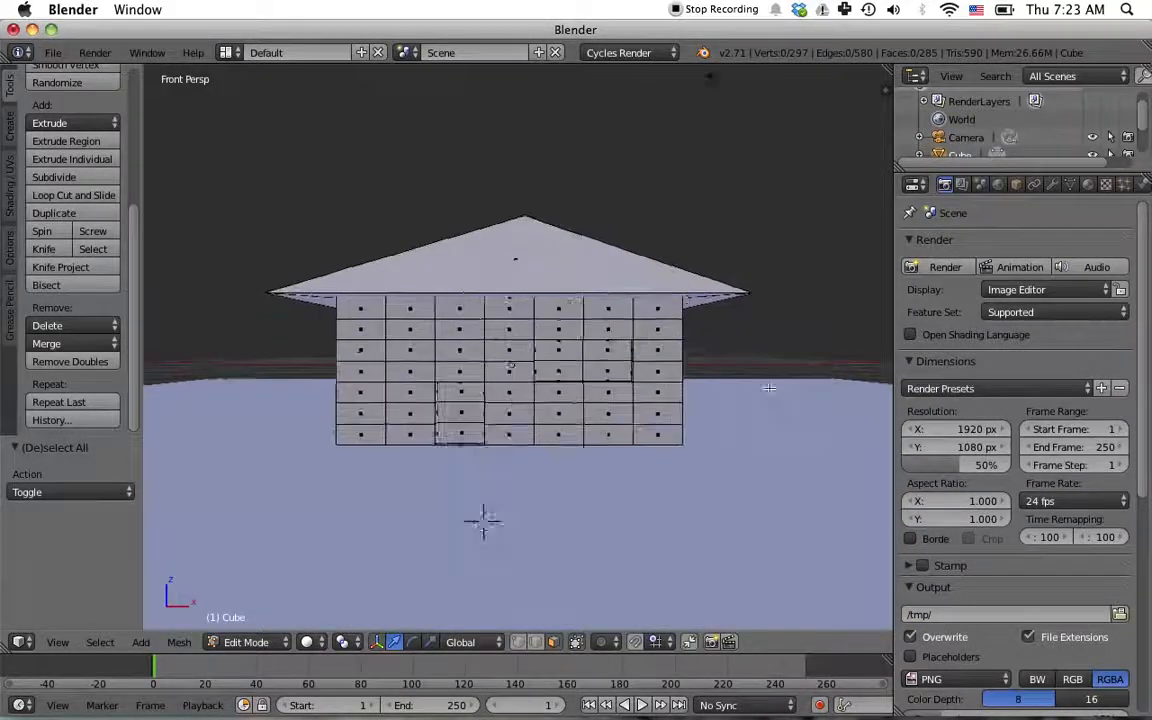
middle_click_drag(775, 386, 717, 442)
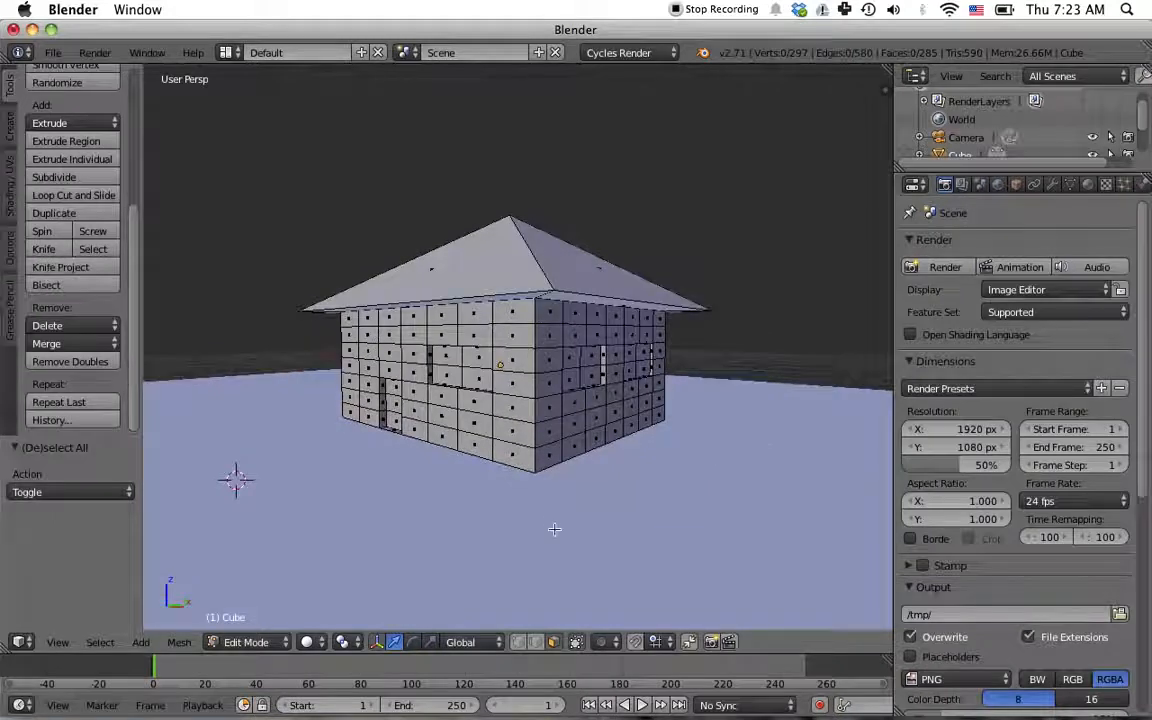
scroll(615, 479, "down", 4)
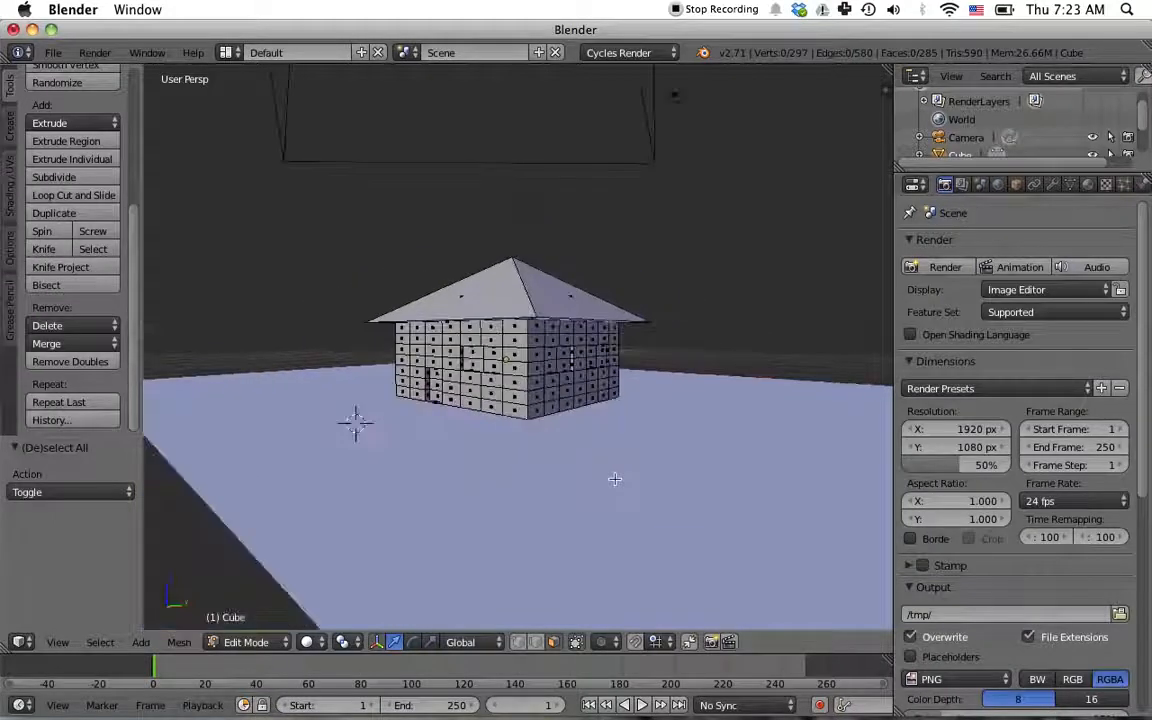
middle_click_drag(712, 406, 710, 437)
key("Tab")
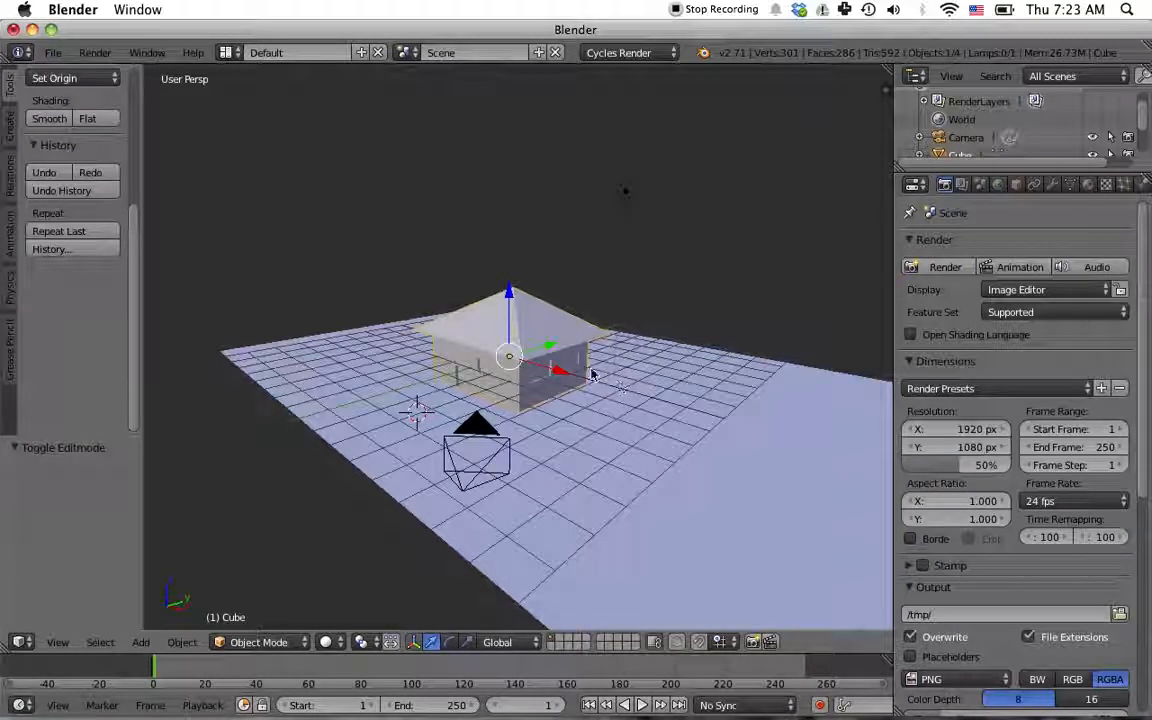
key("a")
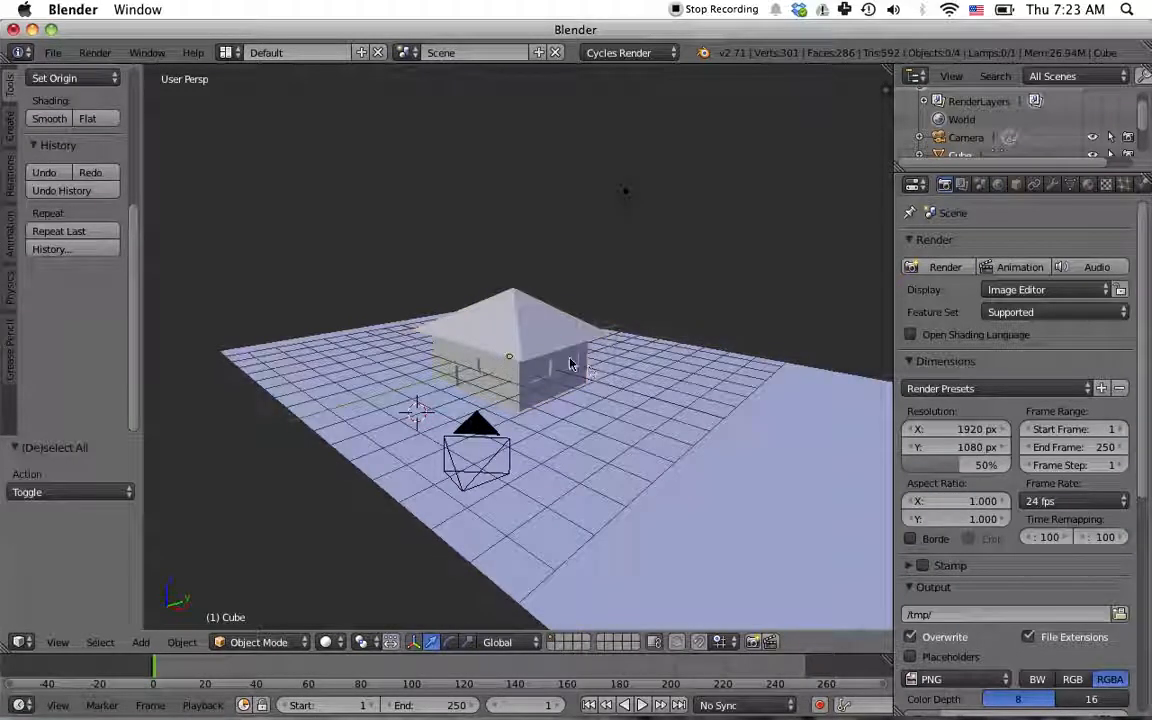
key("shift+a")
mouse_move(577, 359)
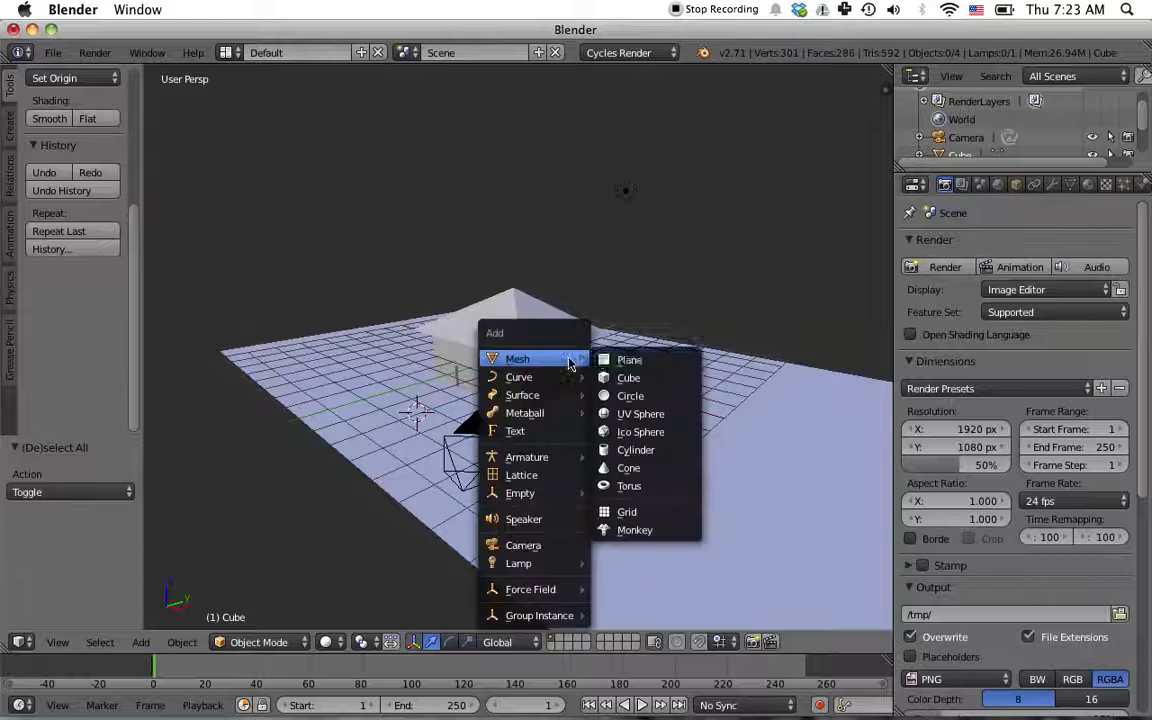
left_click(627, 361)
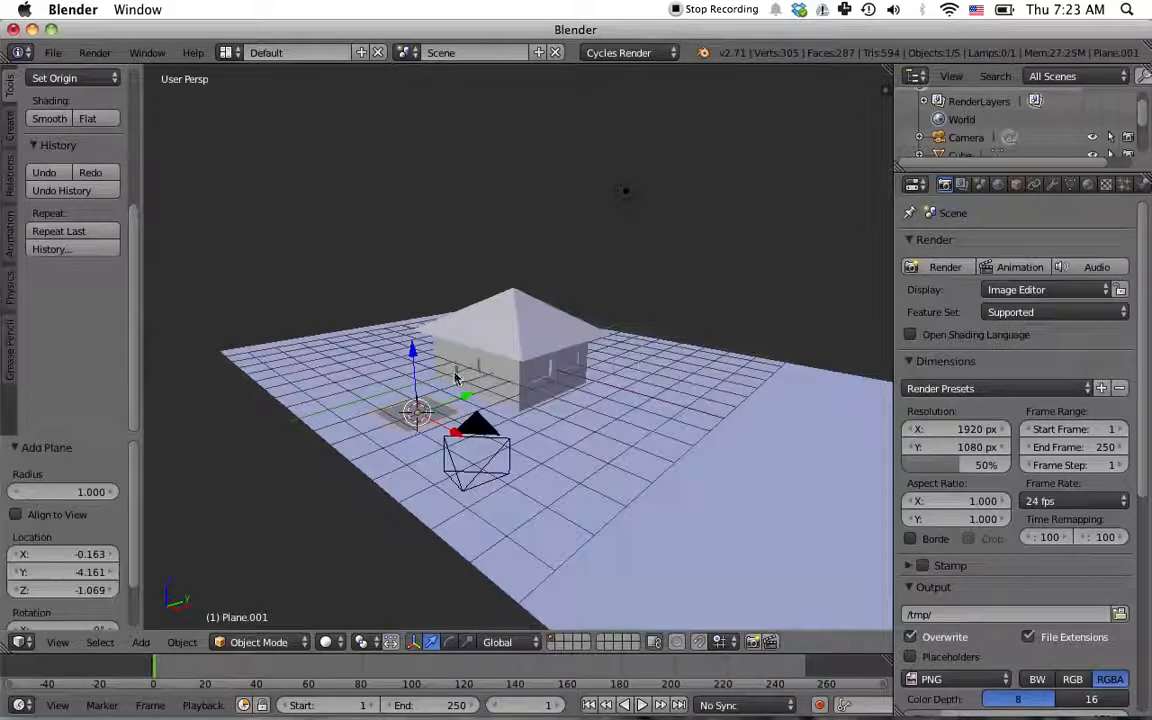
Step: Raise the new plane about 7.1 units along Z and scale it up by about 2.28
left_click_drag(412, 352, 374, 211)
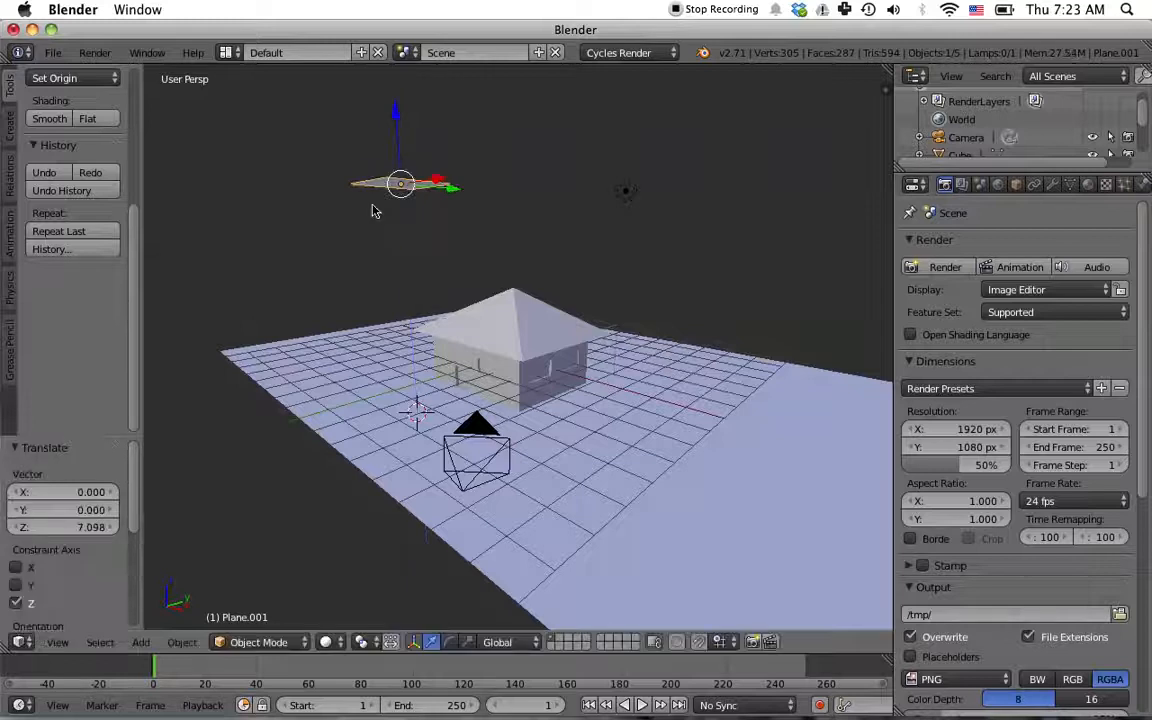
middle_click_drag(563, 206, 515, 280)
key("s")
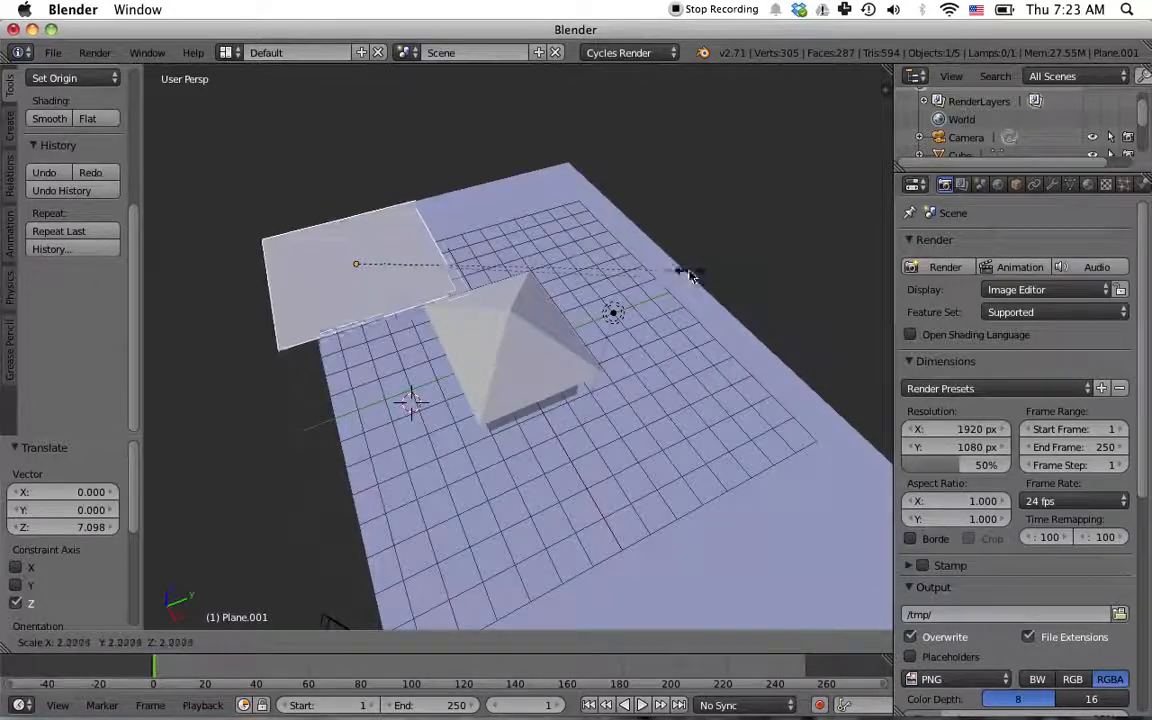
left_click(702, 278)
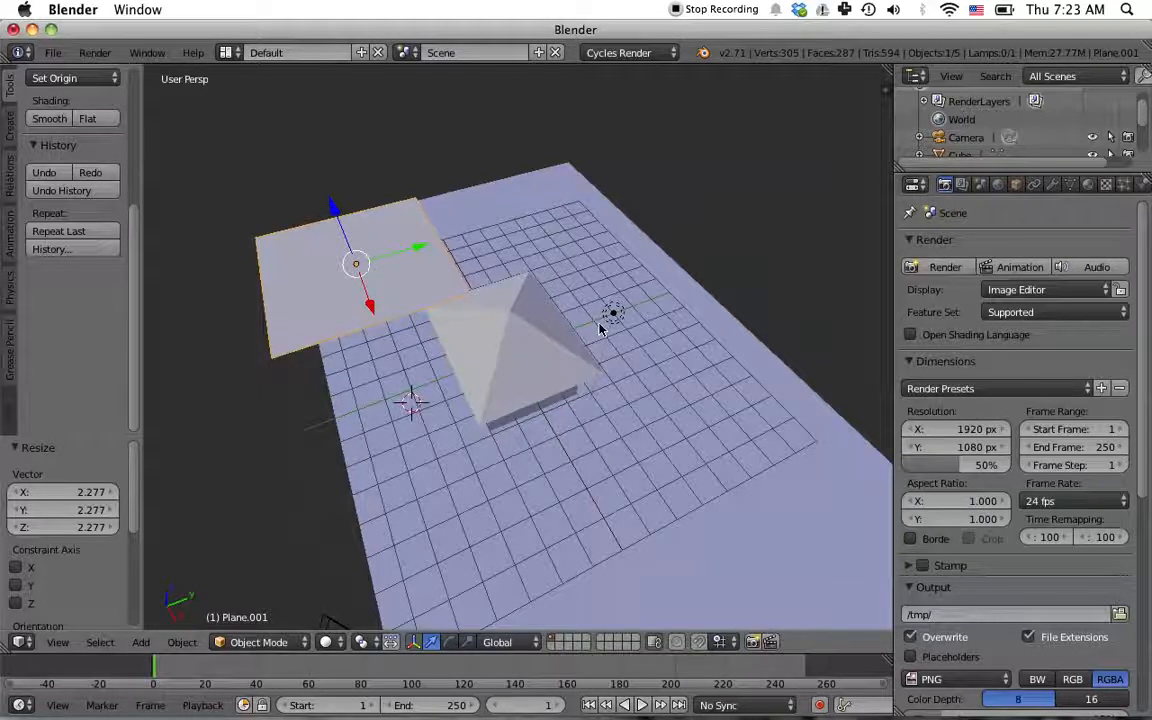
Step: Rotate the raised plane about 26.8° around the global X axis
key("r")
key("x")
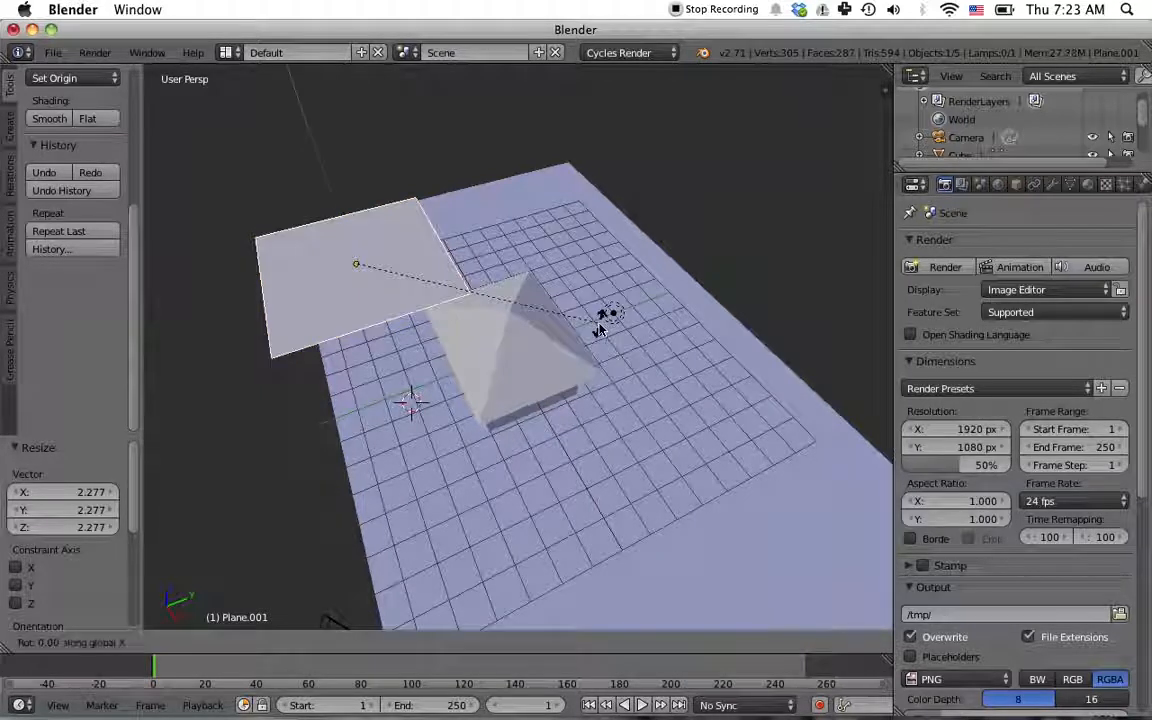
left_click(553, 226)
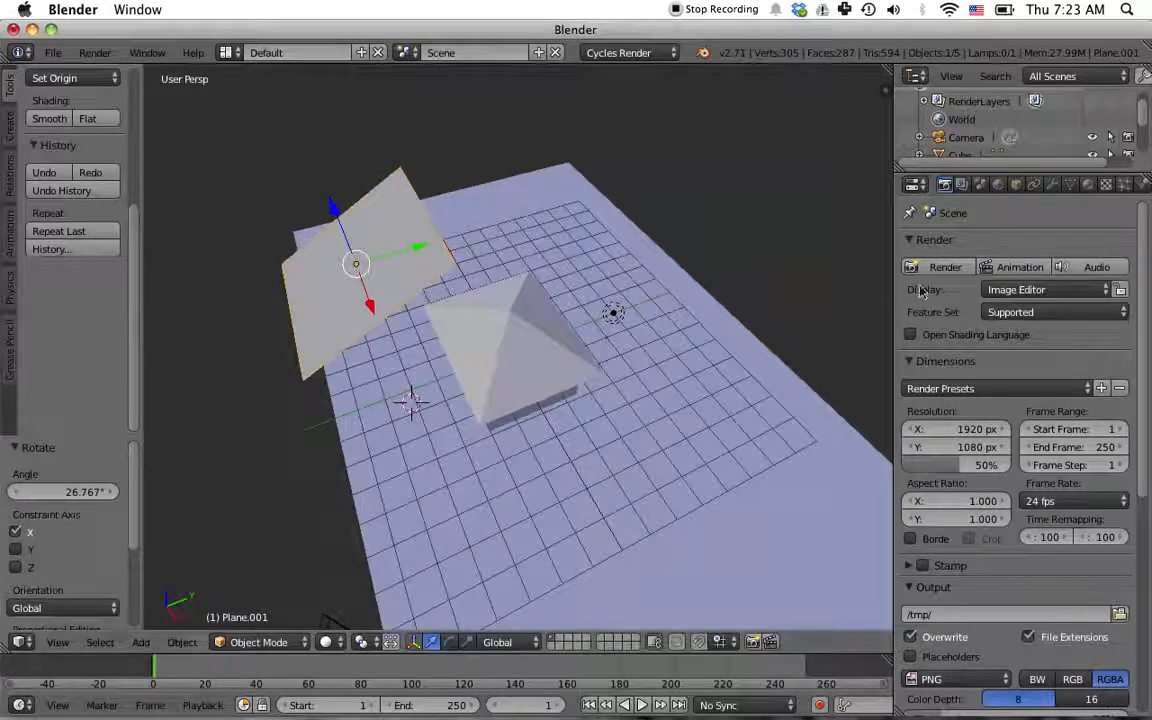
Step: Give the tilted plane a new material in a new slot and set its surface shader to Emission
left_click(1088, 185)
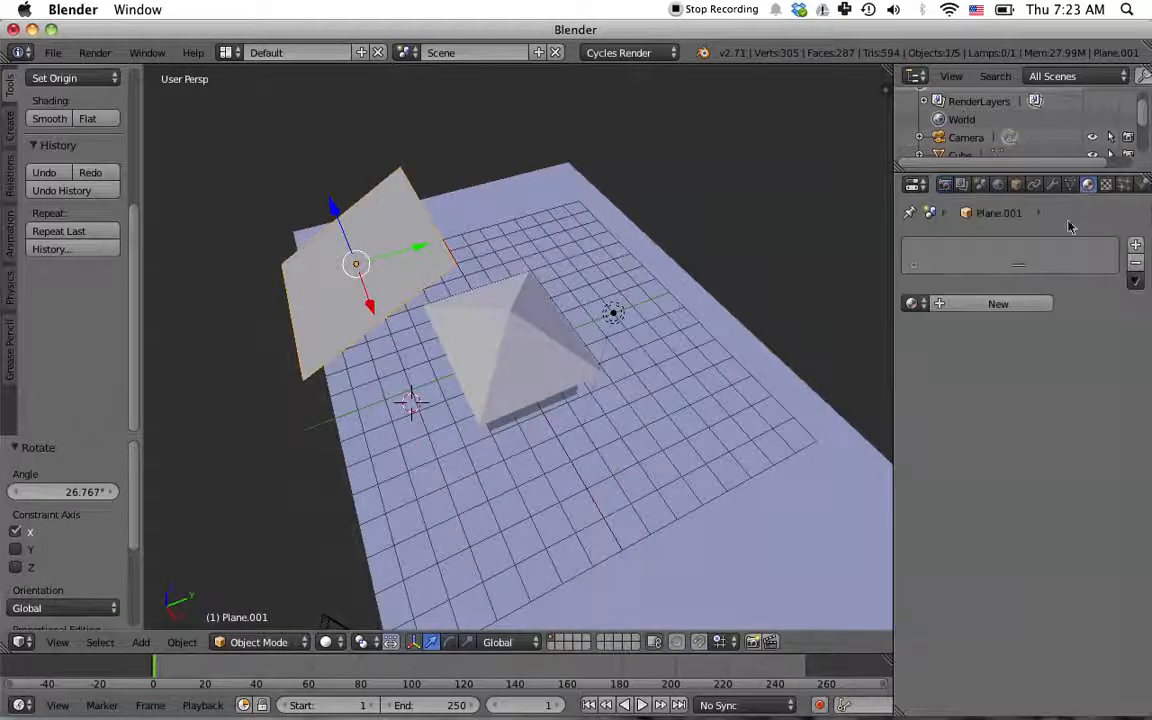
left_click(1135, 246)
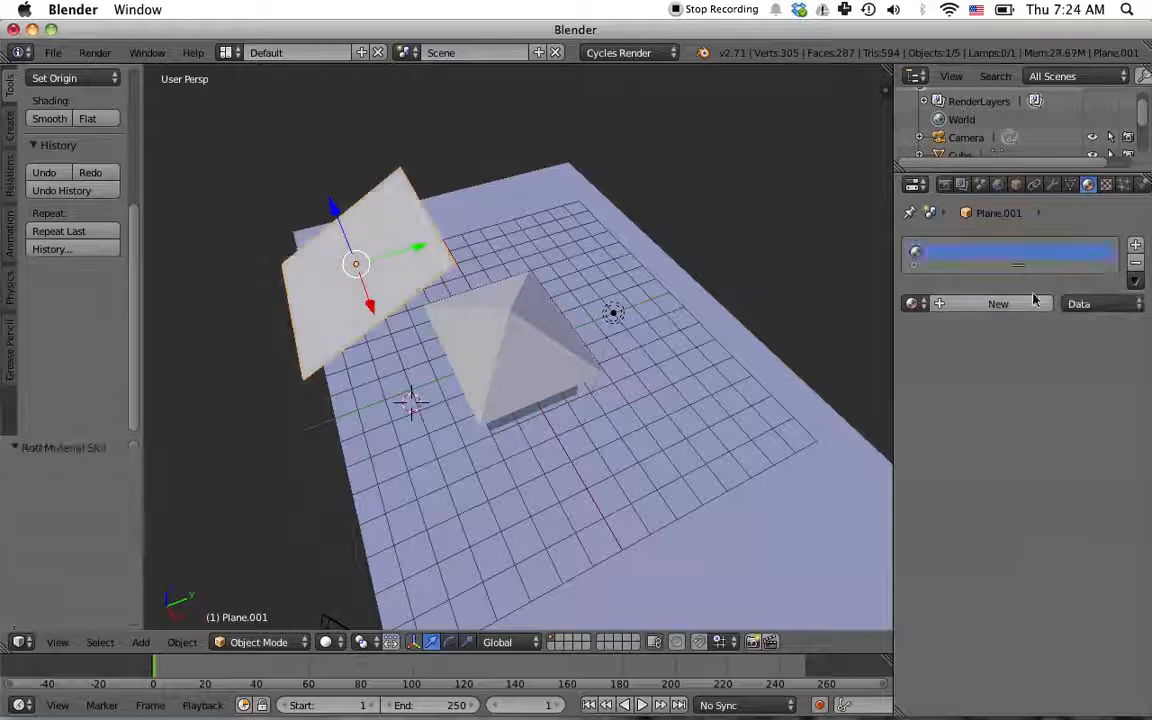
left_click(1030, 303)
left_click(1062, 401)
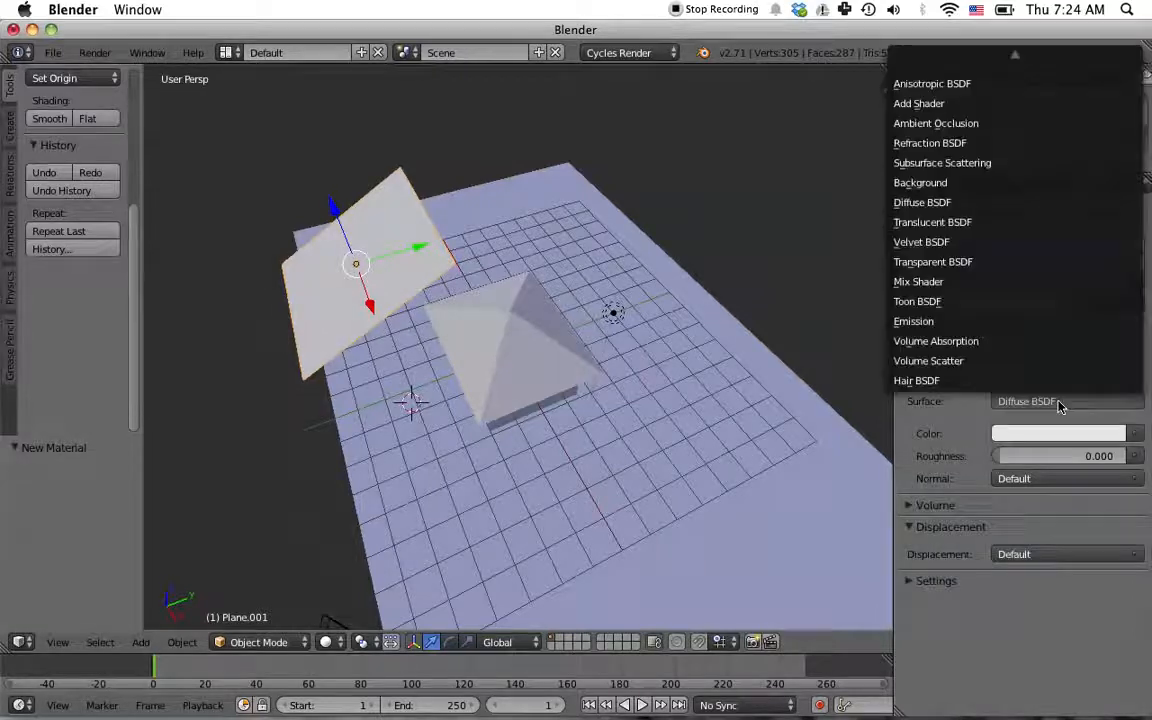
left_click(944, 324)
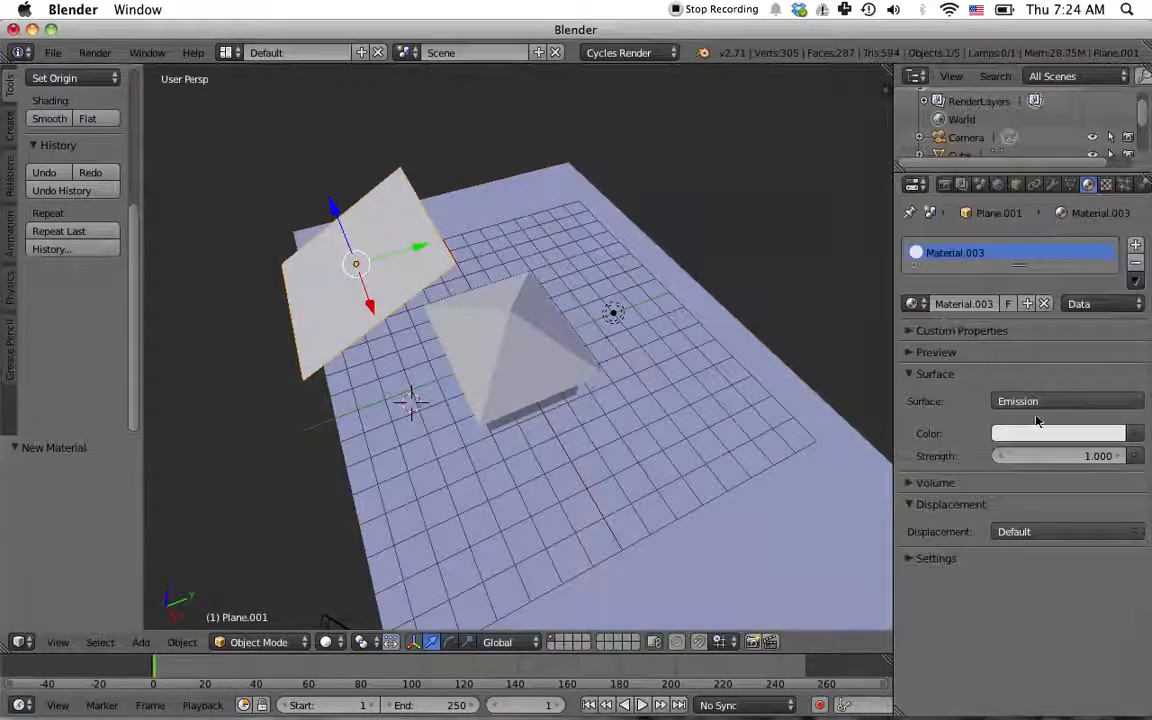
Step: Set the plane's emission strength to 5 and look through the camera again
left_click(1101, 456)
type("10")
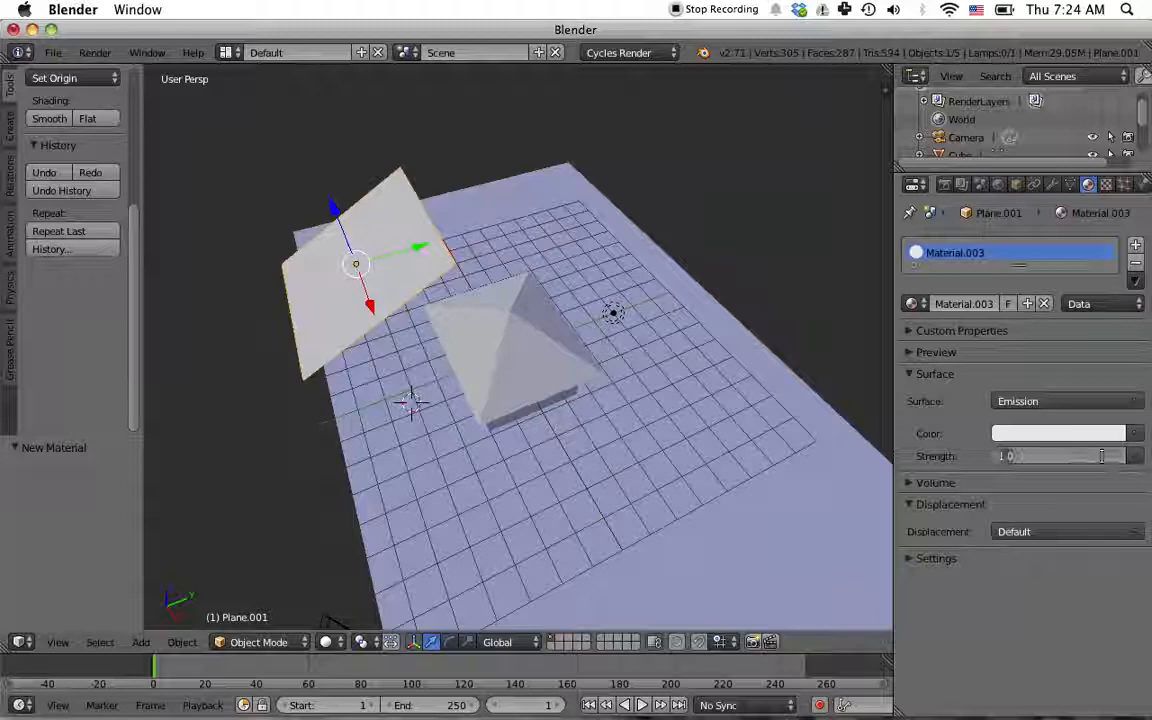
key("BackSpace")
key("BackSpace")
type("5")
key("Return")
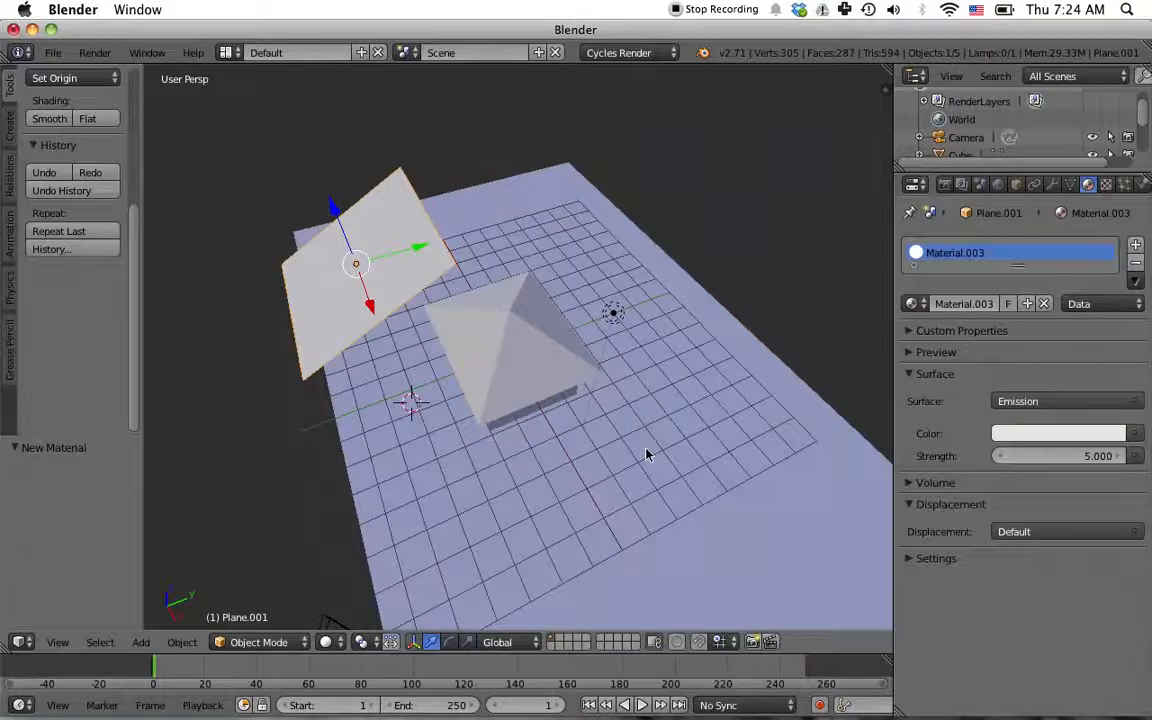
key("KP_0")
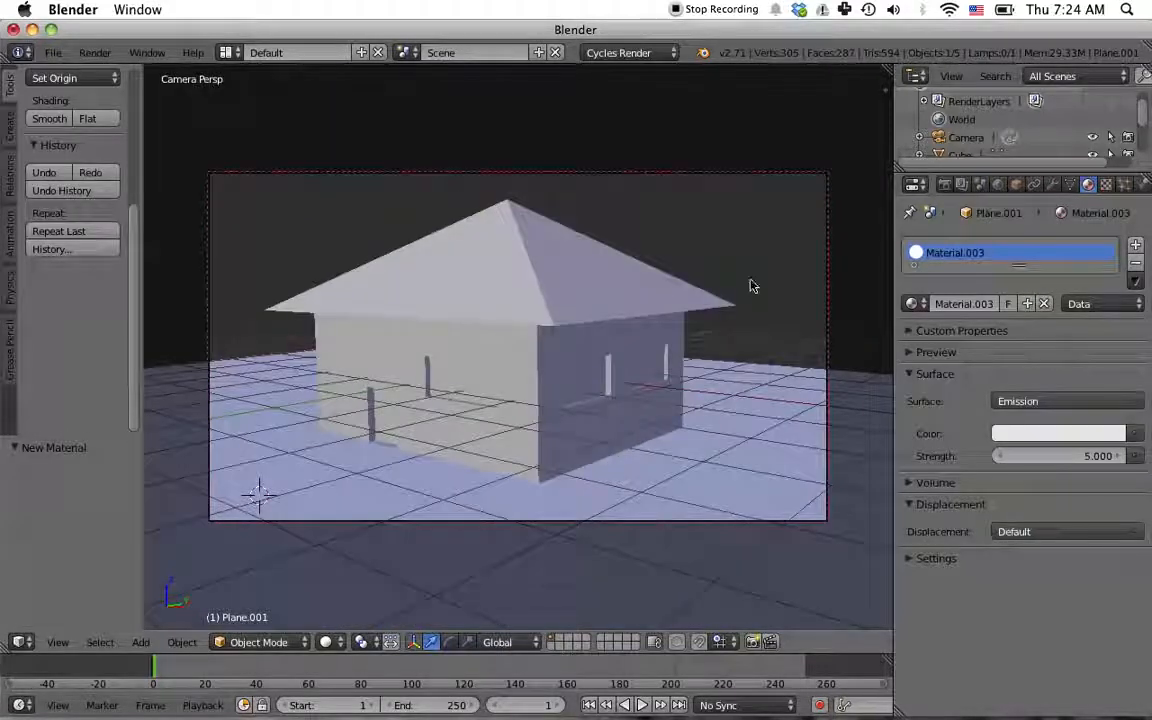
Step: Render the scene to check the emissive plane's lighting and return to the 3D view
left_click(944, 184)
left_click(946, 267)
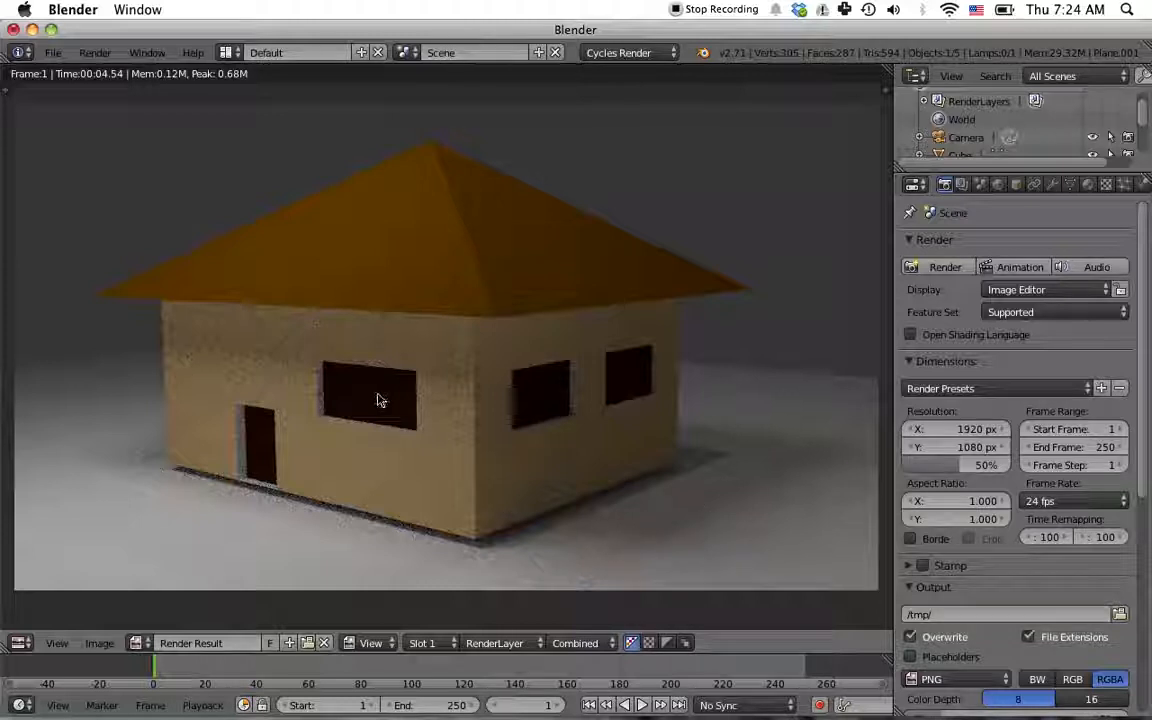
key("Escape")
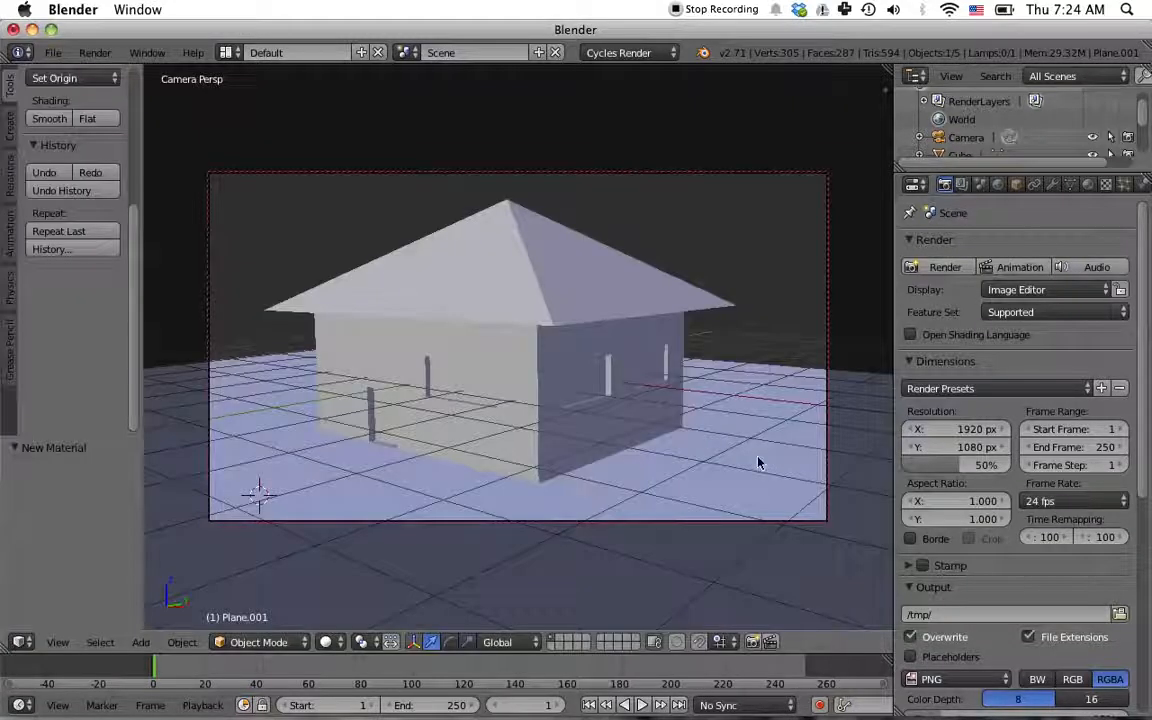
Step: Select the ground plane and unlink the green material from its second slot
key("KP_1")
middle_click_drag(797, 429, 607, 486)
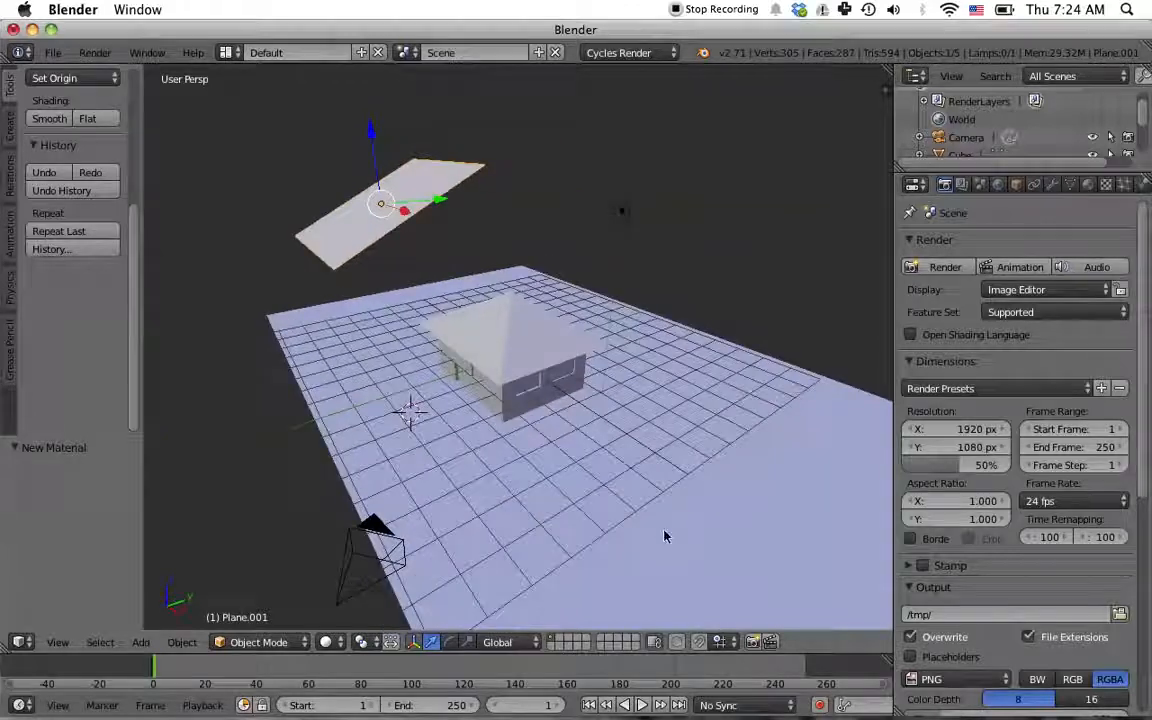
right_click(685, 520)
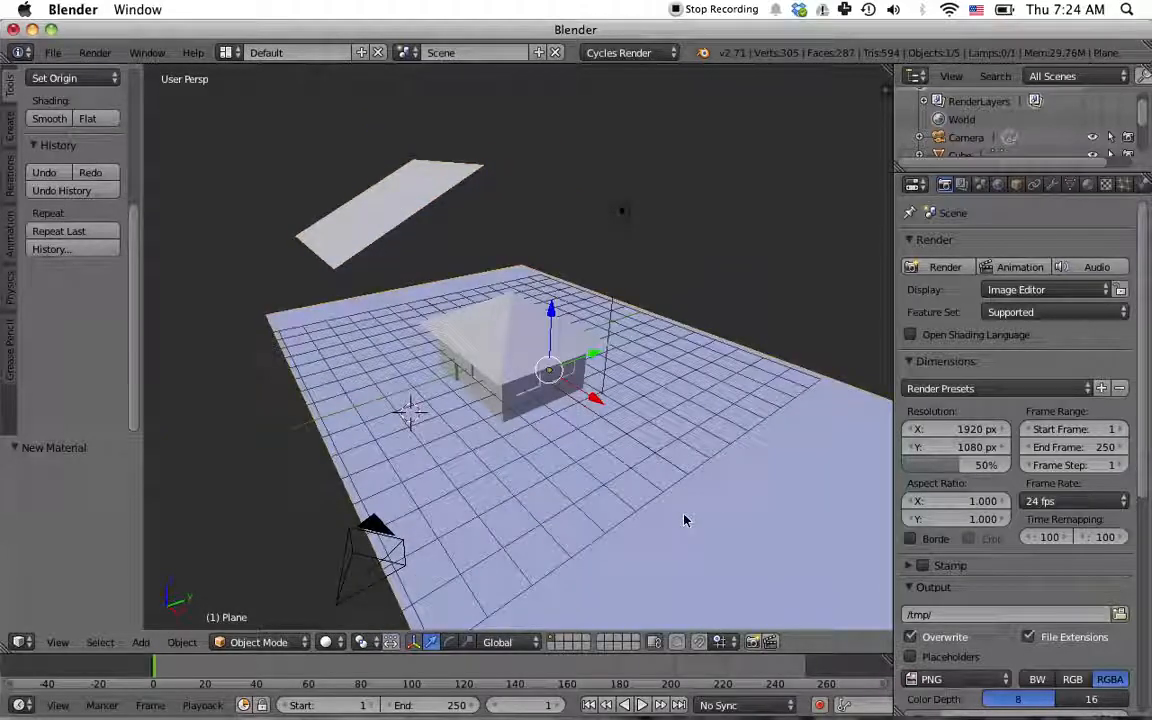
middle_click_drag(715, 499, 720, 473)
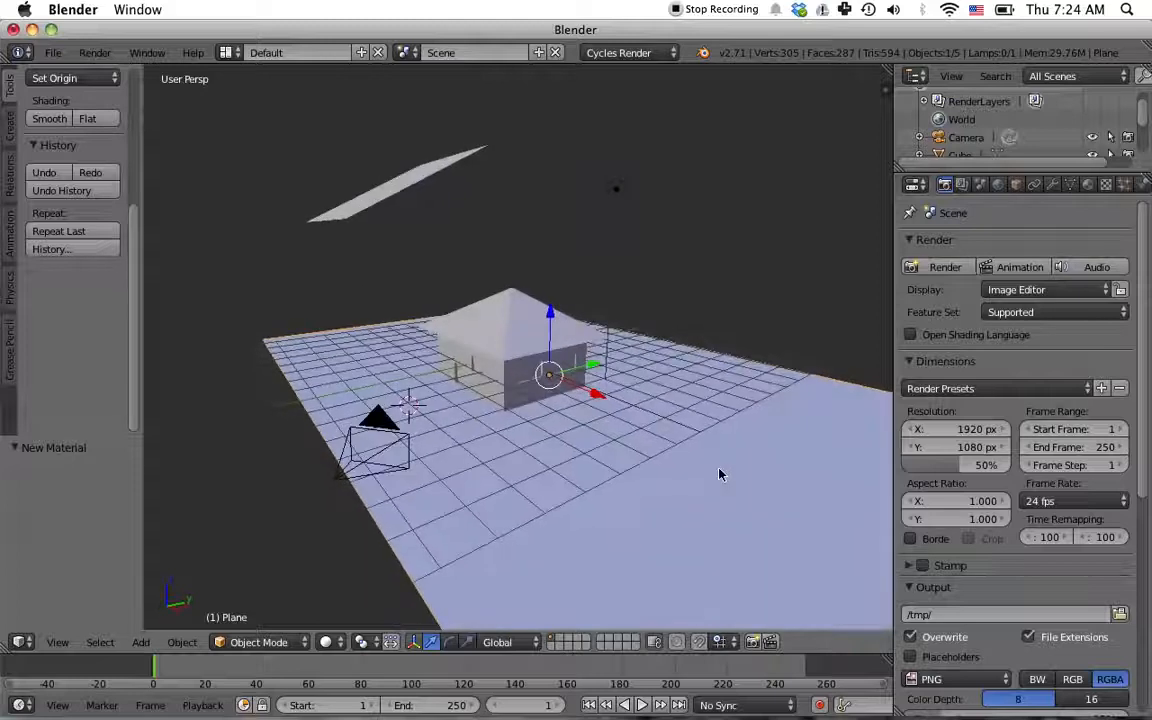
left_click(1088, 184)
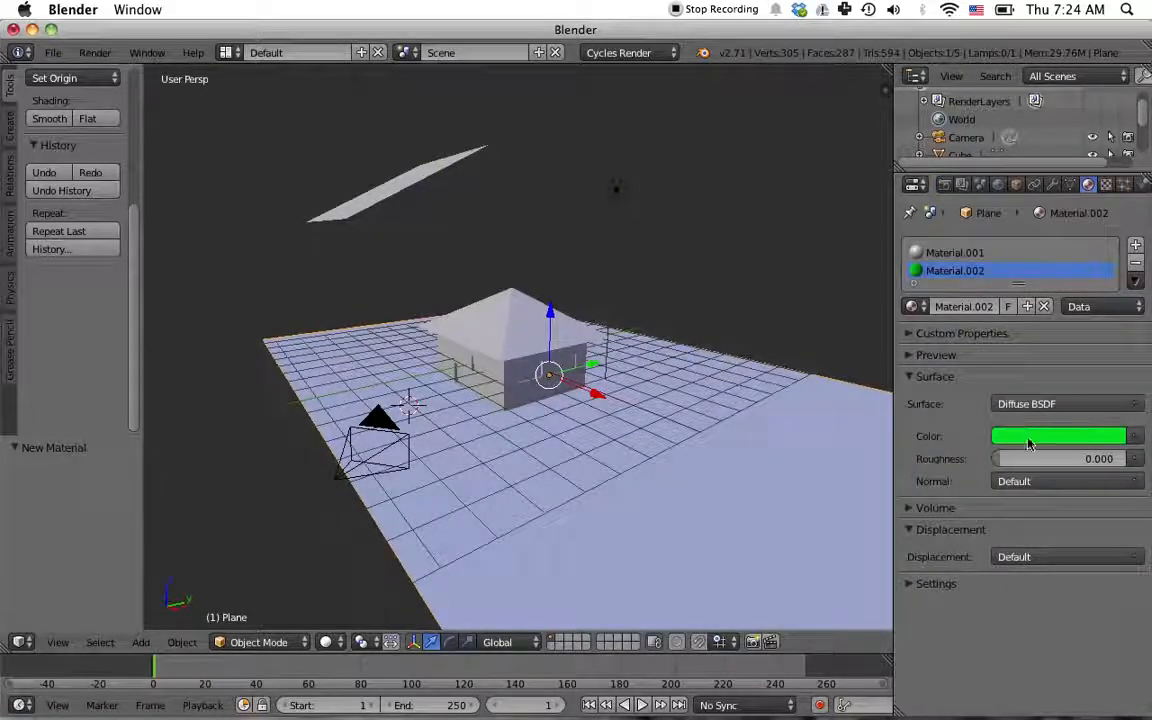
left_click(1042, 307)
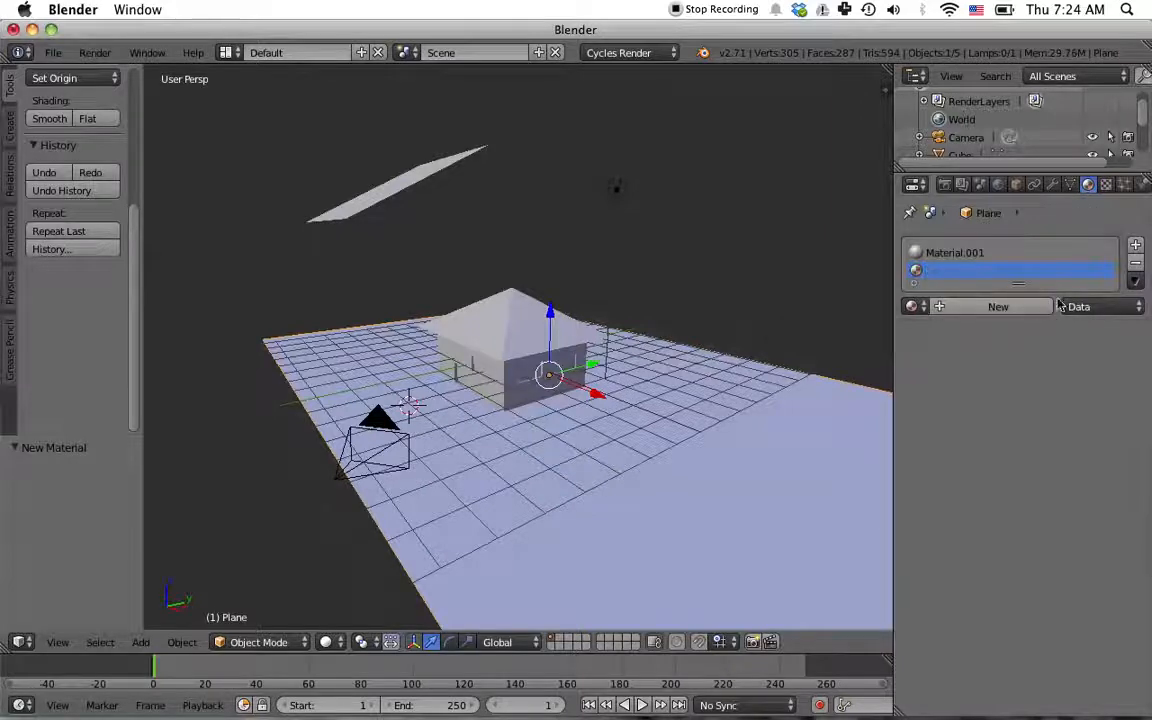
Step: Add a third material slot to the ground plane, create a material in it and unlink that material
left_click(1135, 245)
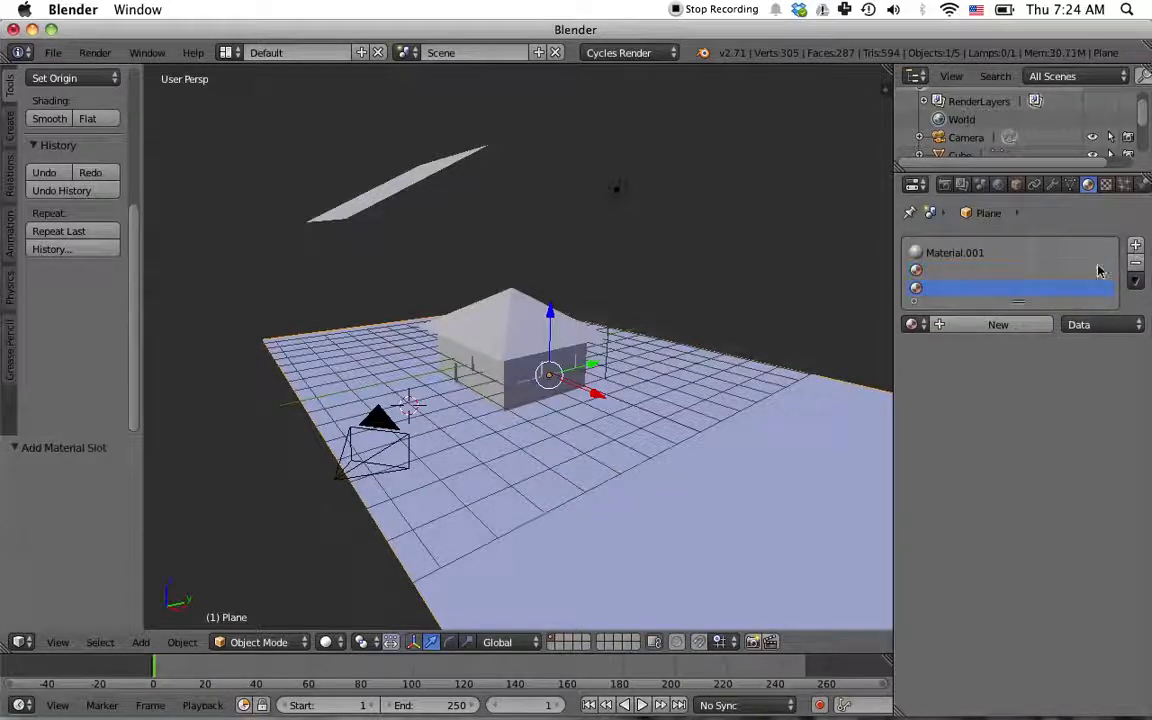
left_click(993, 325)
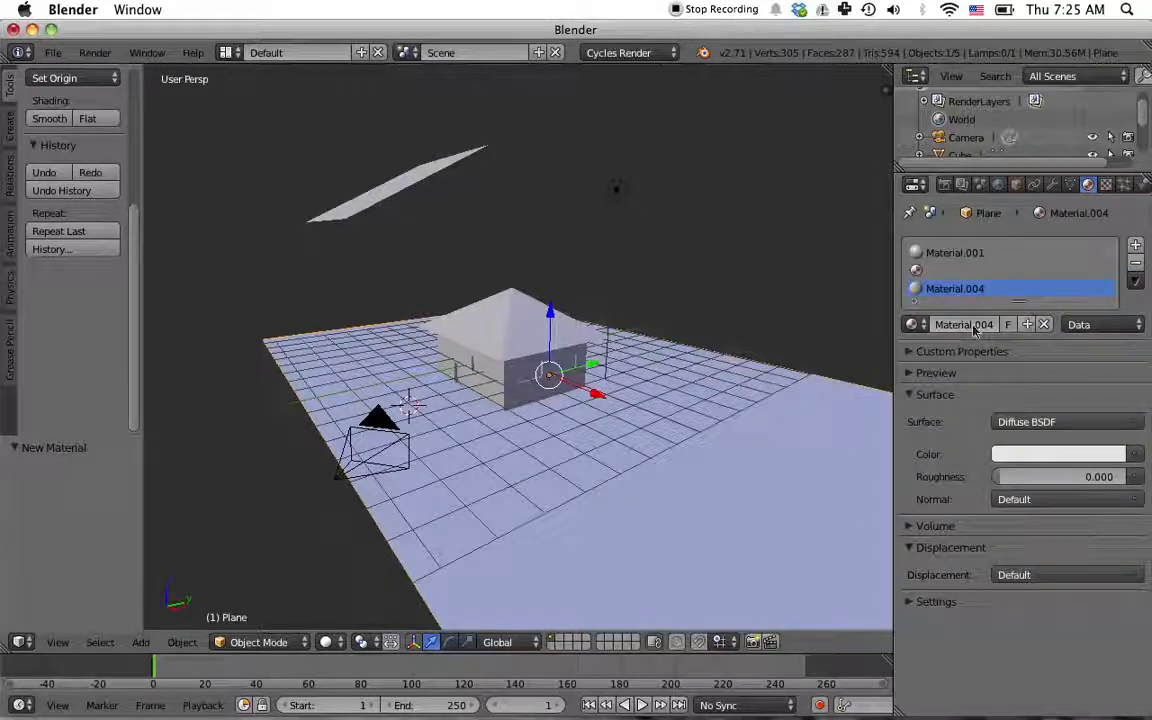
left_click(1045, 325)
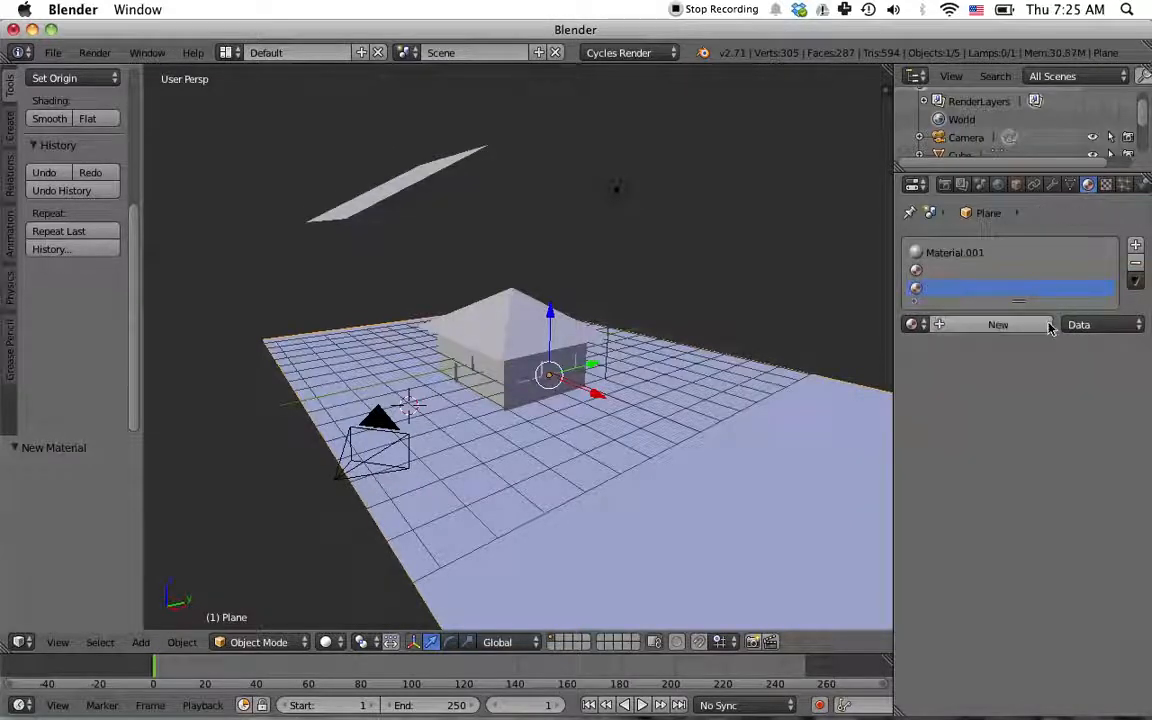
left_click(960, 256)
left_click(957, 268)
left_click(957, 288)
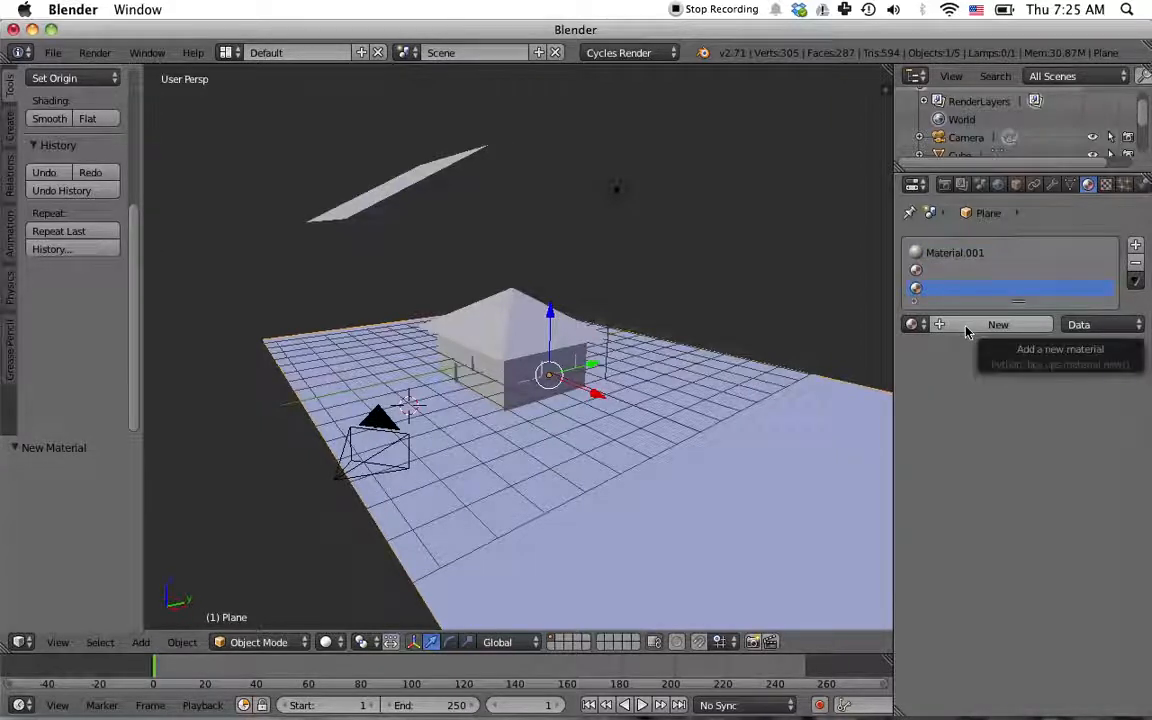
left_click(950, 256)
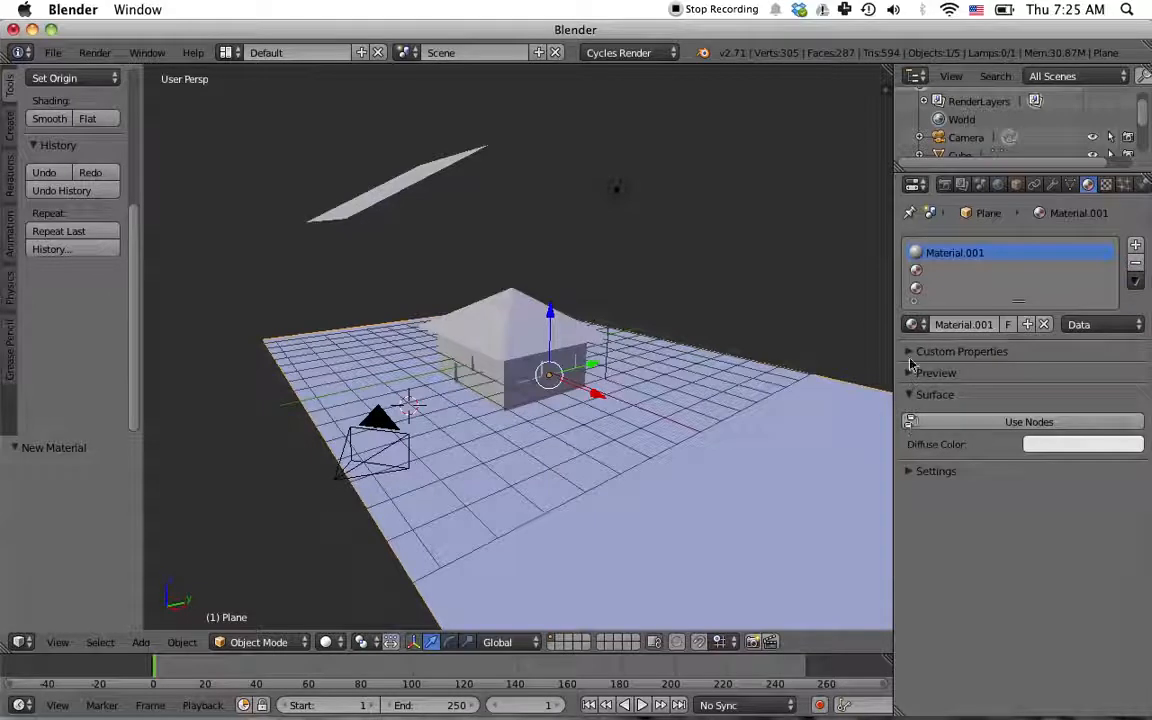
left_click(910, 352)
left_click(910, 352)
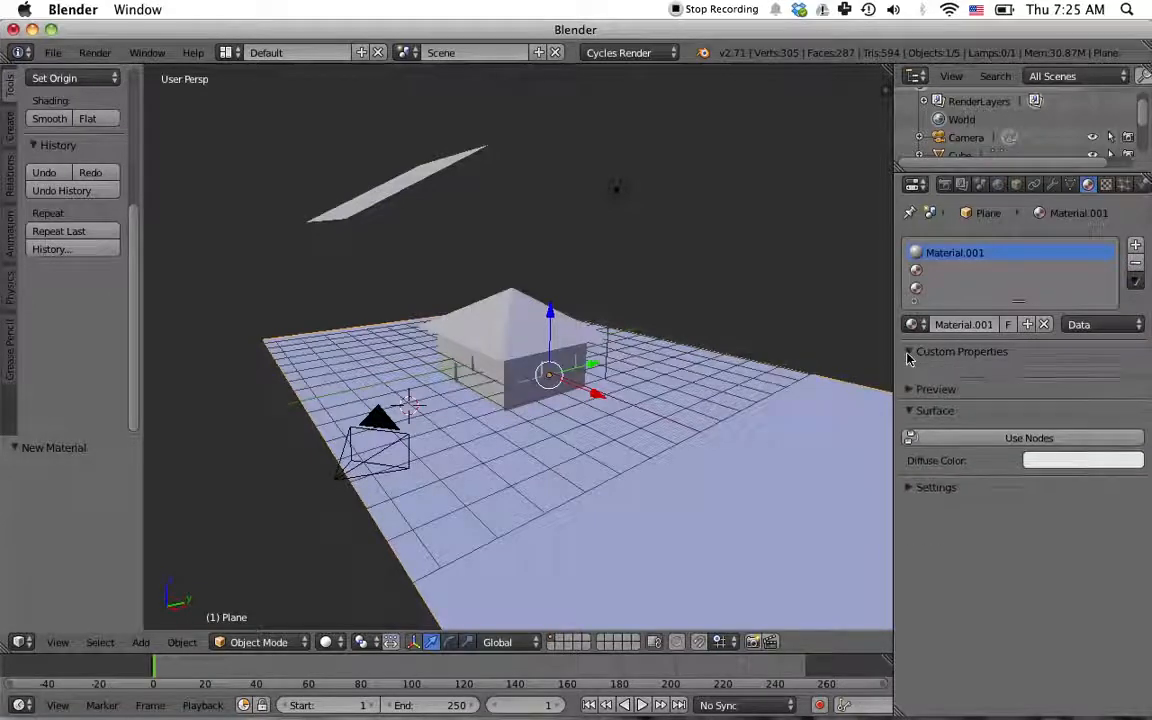
Step: Create a new material in the ground plane's second slot and set its diffuse color to yellow-green (R 0.358, G 0.800, B 0.000)
left_click(940, 273)
left_click(976, 327)
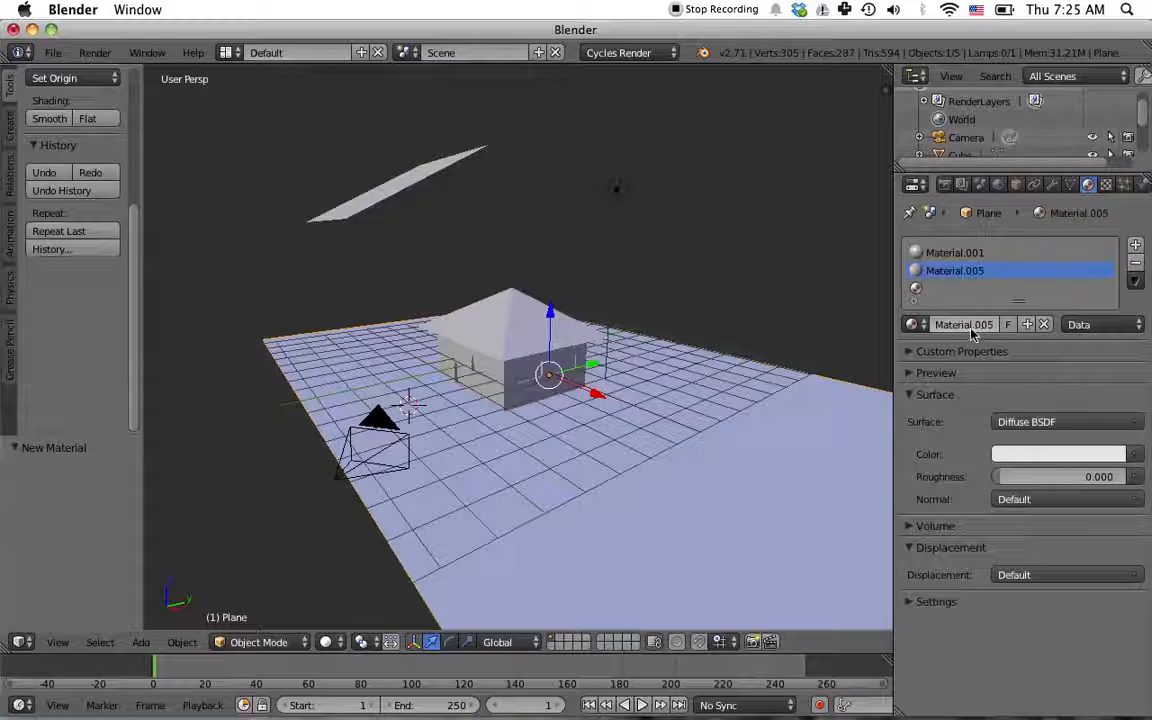
double_click(965, 325)
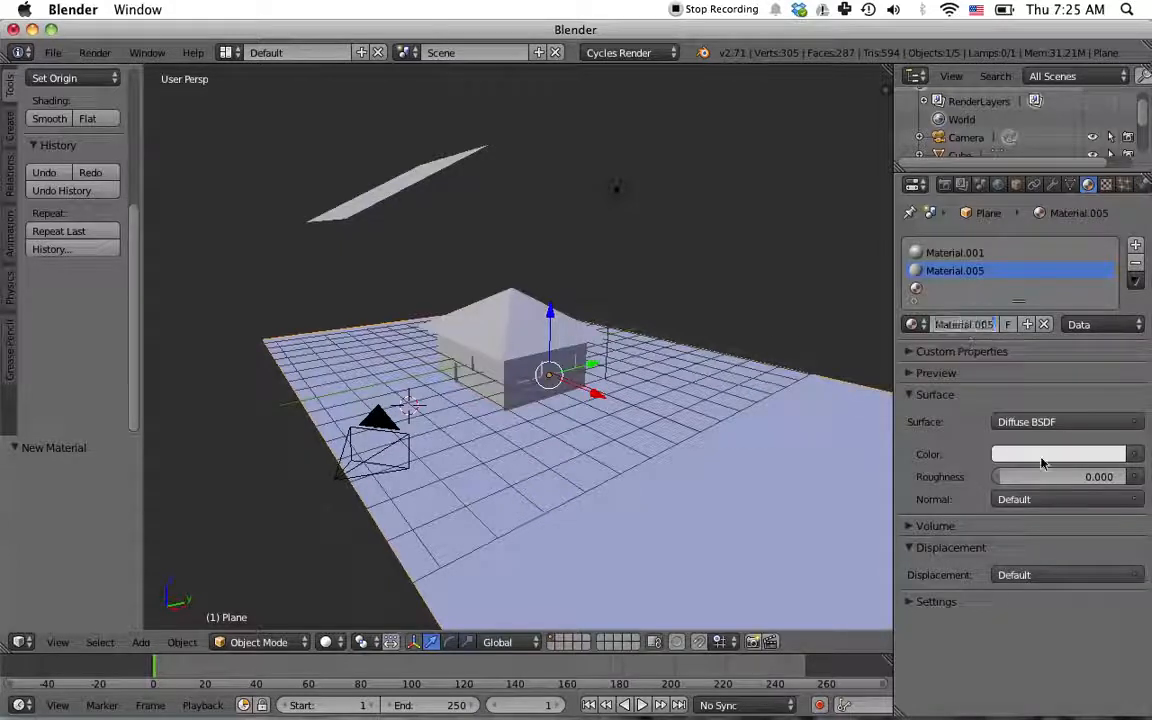
left_click(1040, 454)
left_click(978, 268)
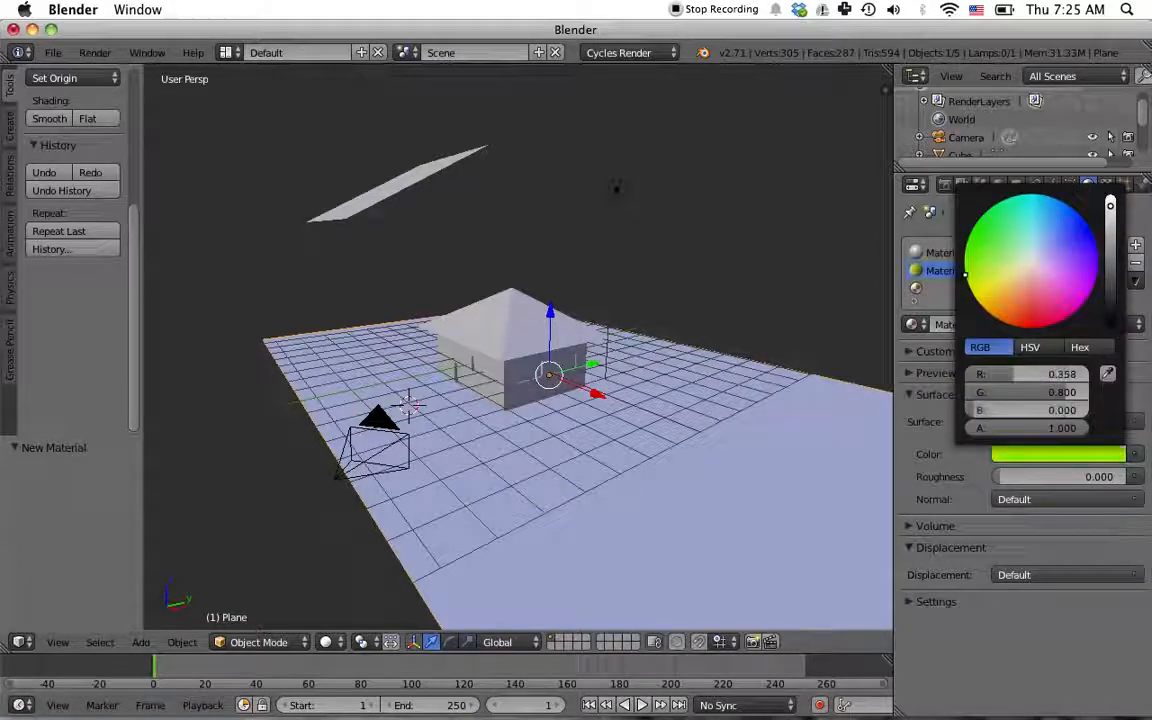
Step: Render the scene to check the ground color and return to the 3D view
left_click(944, 185)
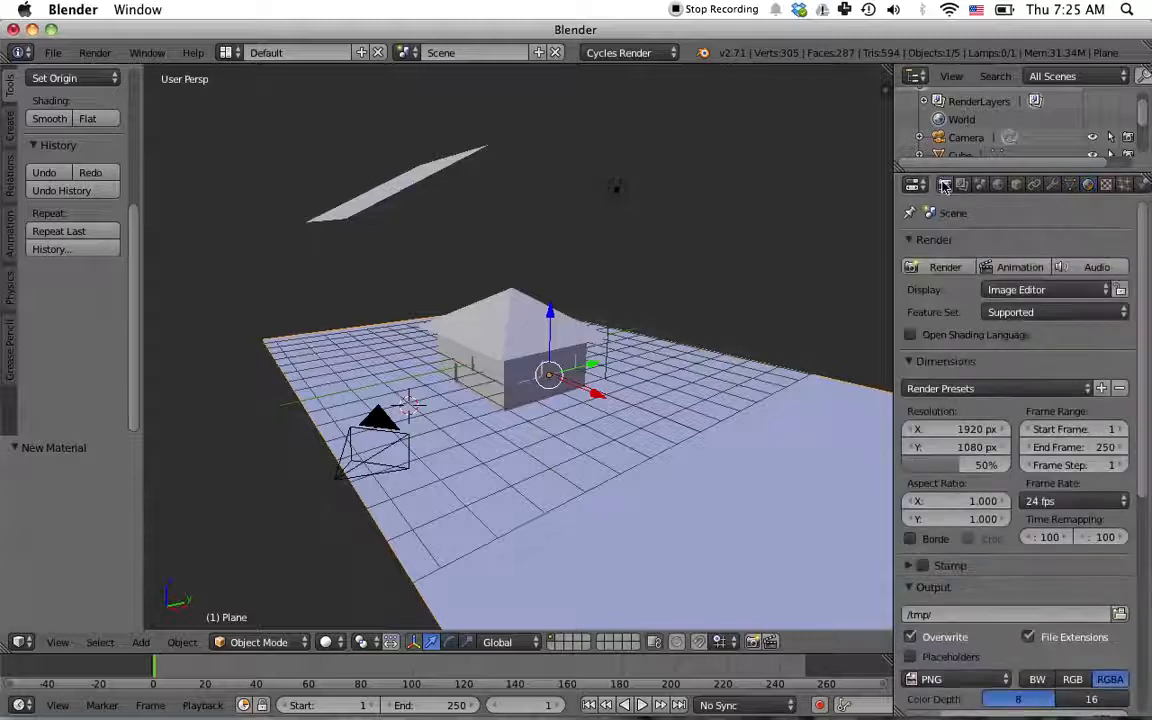
left_click(947, 270)
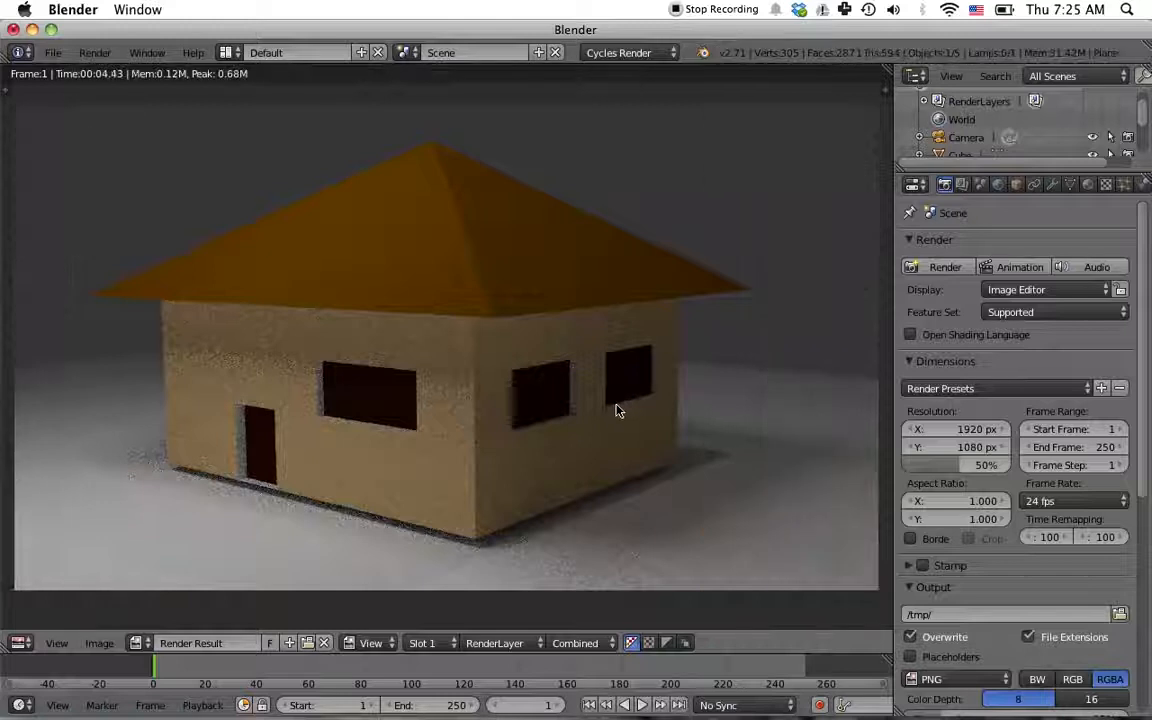
key("Escape")
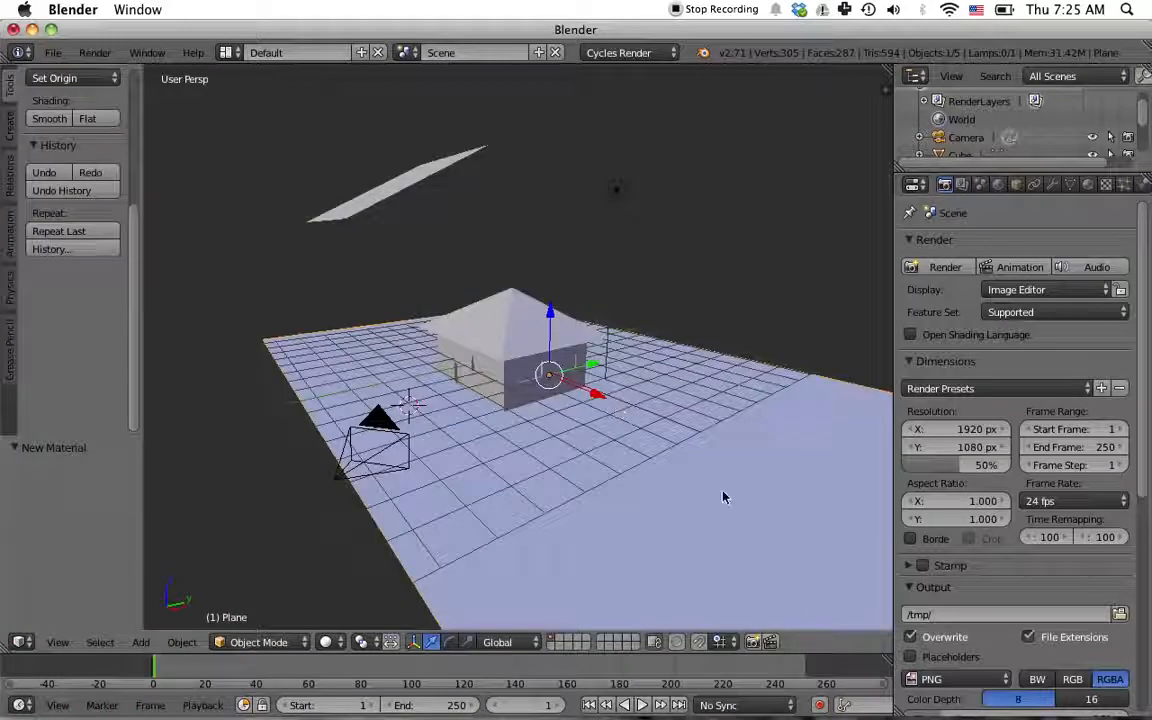
Step: Assign the yellow-green material to the ground plane's face in Edit Mode
key("Tab")
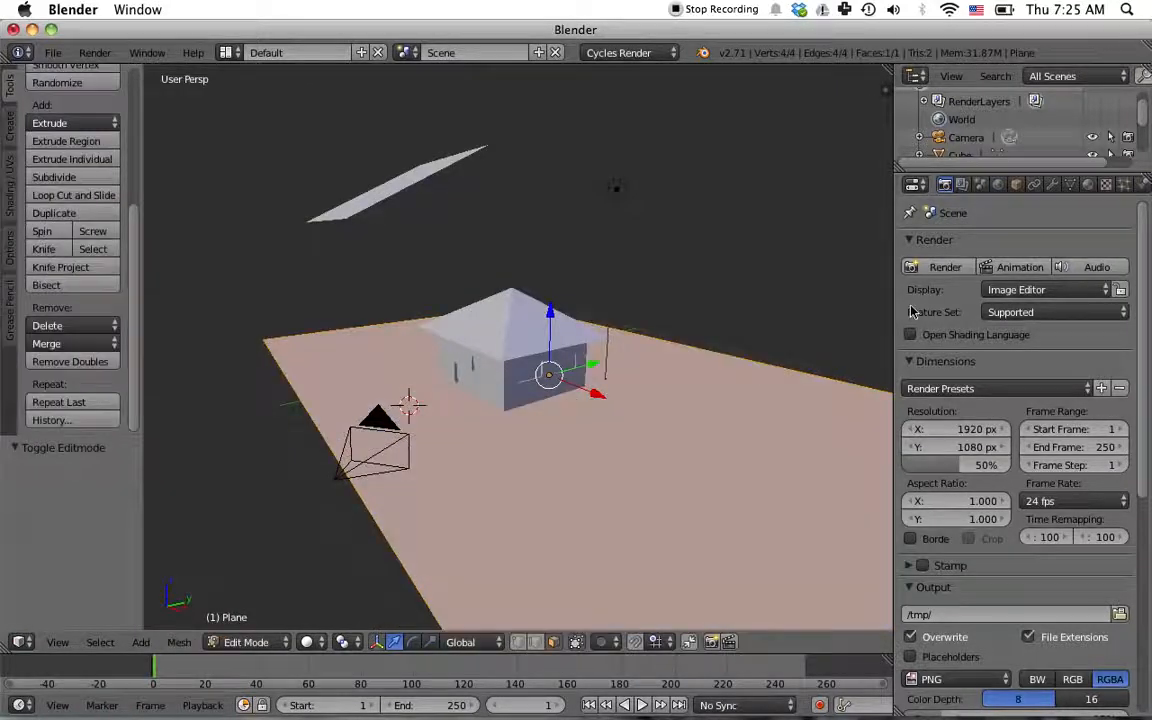
left_click(1088, 185)
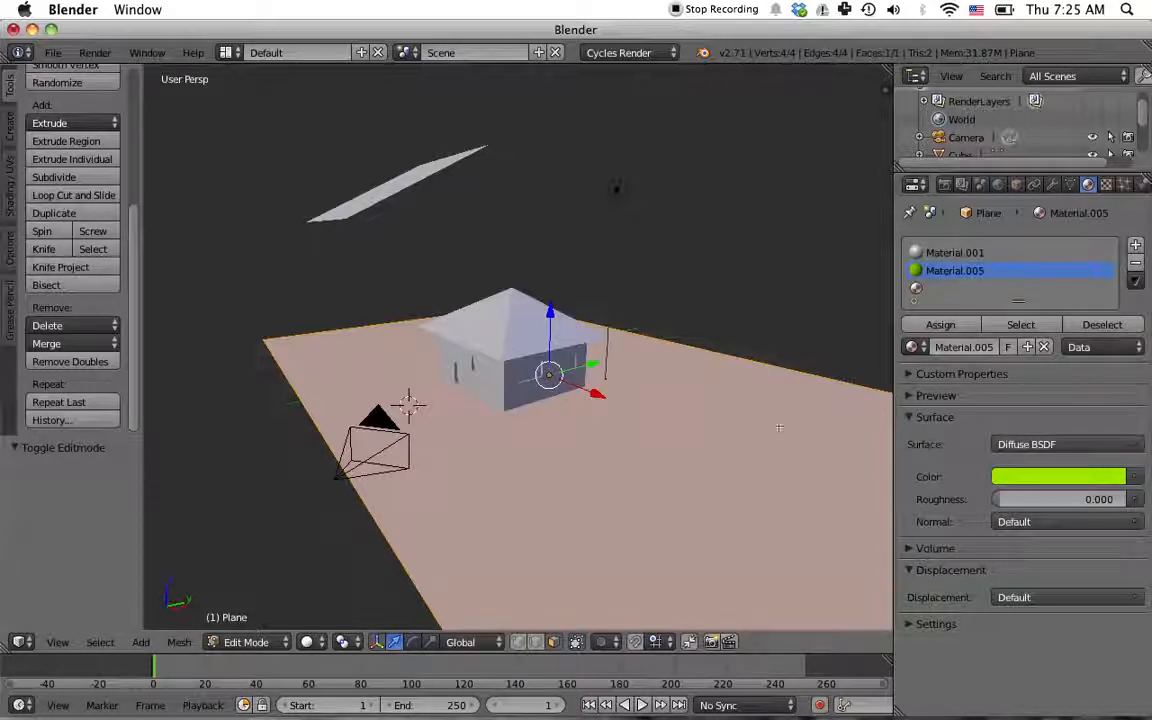
left_click(922, 326)
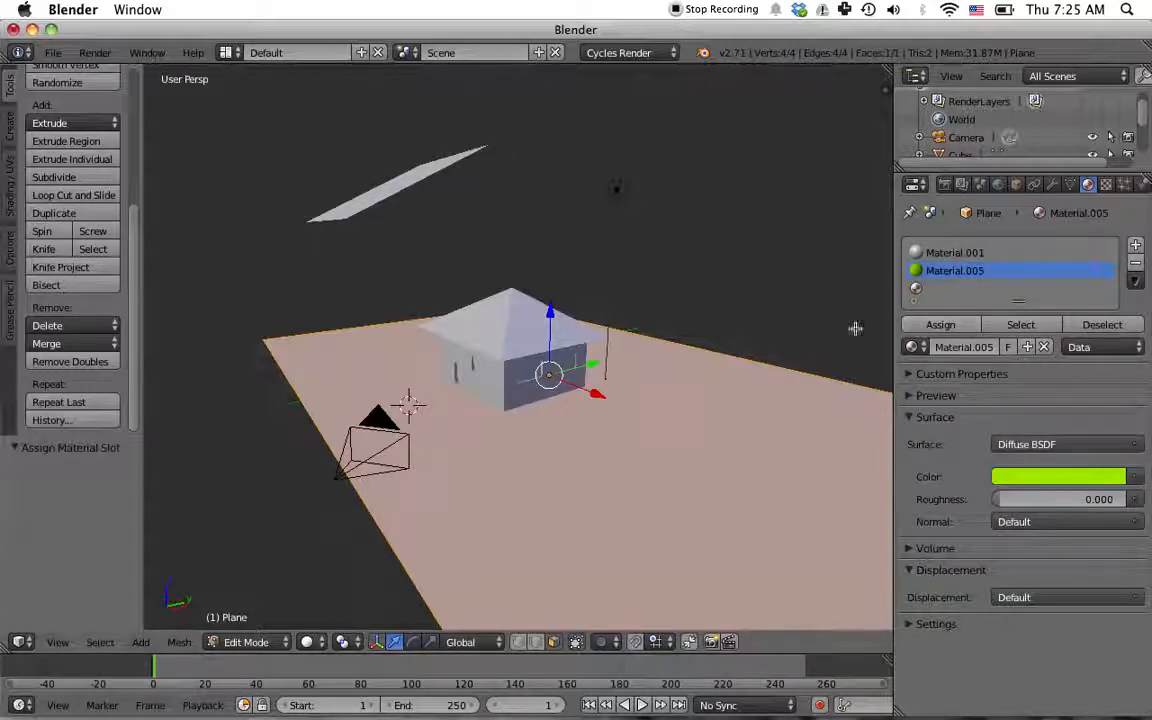
Step: Render the scene again with the green material assigned to the ground and close the result
left_click(945, 184)
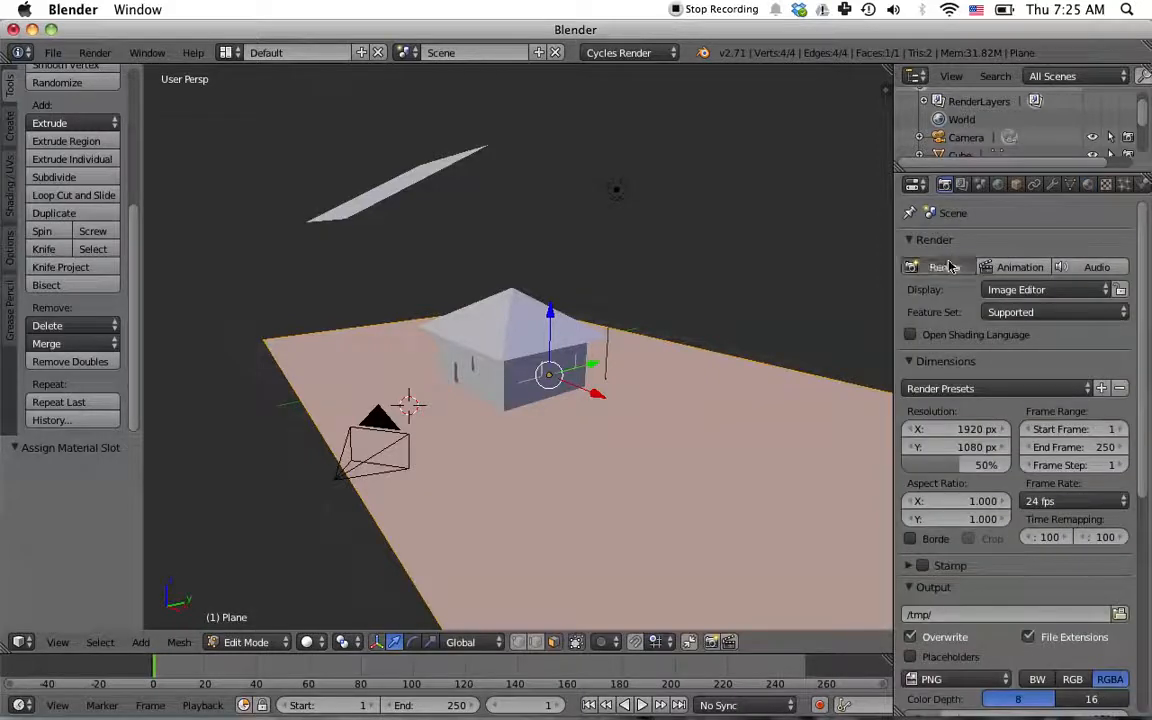
left_click(946, 267)
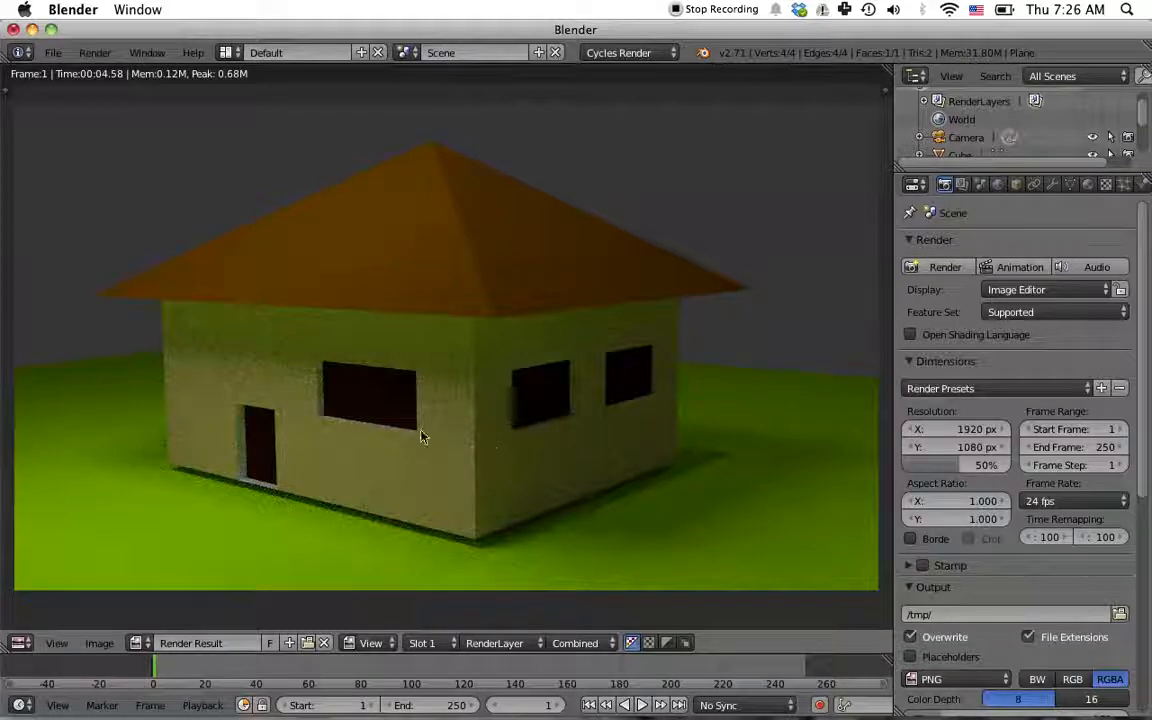
key("Escape")
Step: Switch from editing the ground to editing the house mesh and select the four window faces on the door wall
middle_click_drag(495, 453, 575, 412)
scroll(575, 412, "up", 5)
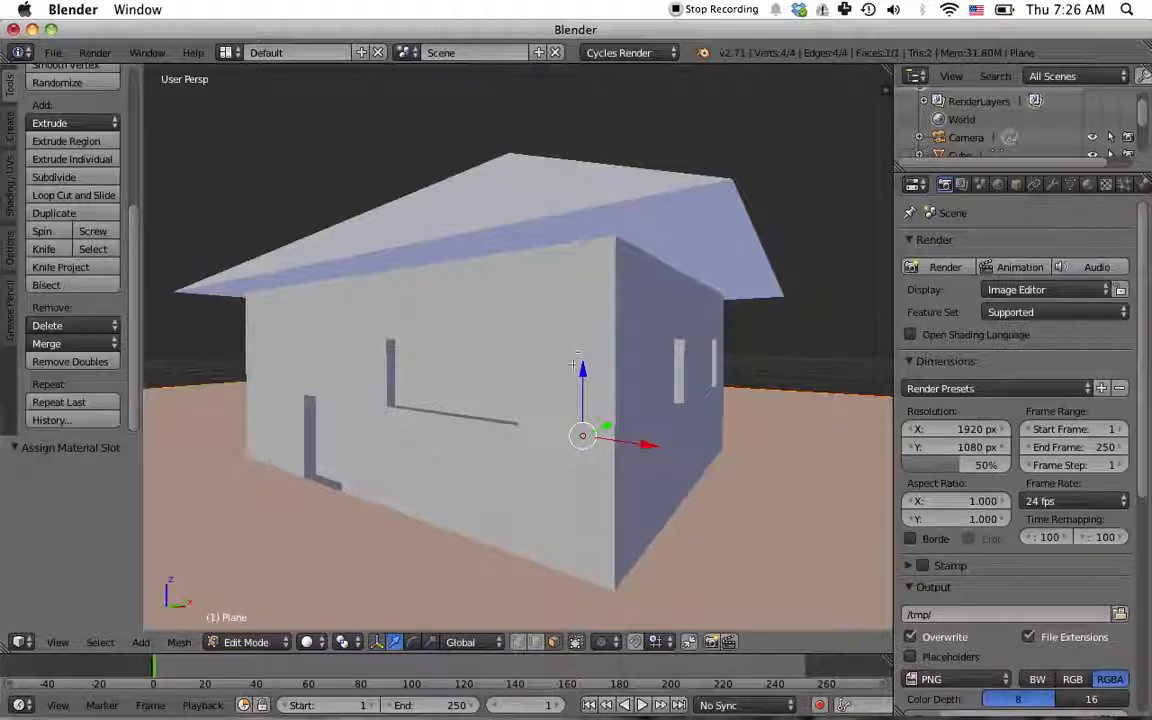
key("Tab")
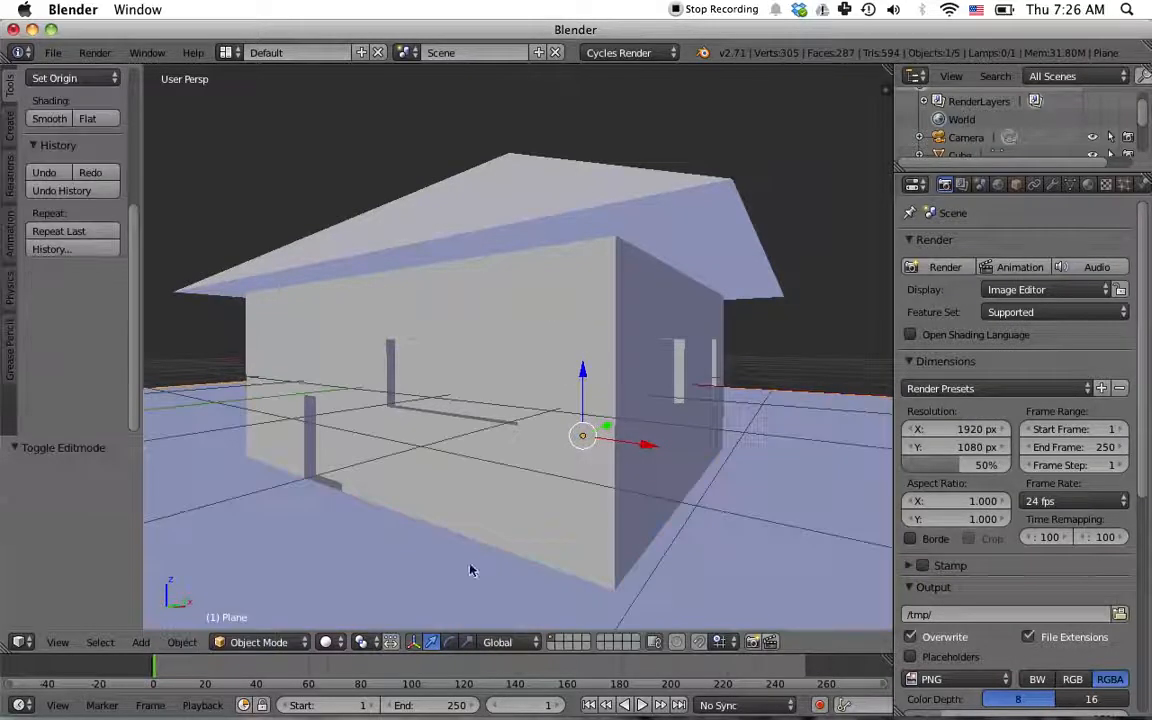
right_click(571, 321)
middle_click_drag(792, 455, 600, 430)
key("Tab")
right_click(370, 373)
right_click(402, 379, "shift")
right_click(398, 412, "shift")
right_click(371, 407, "shift")
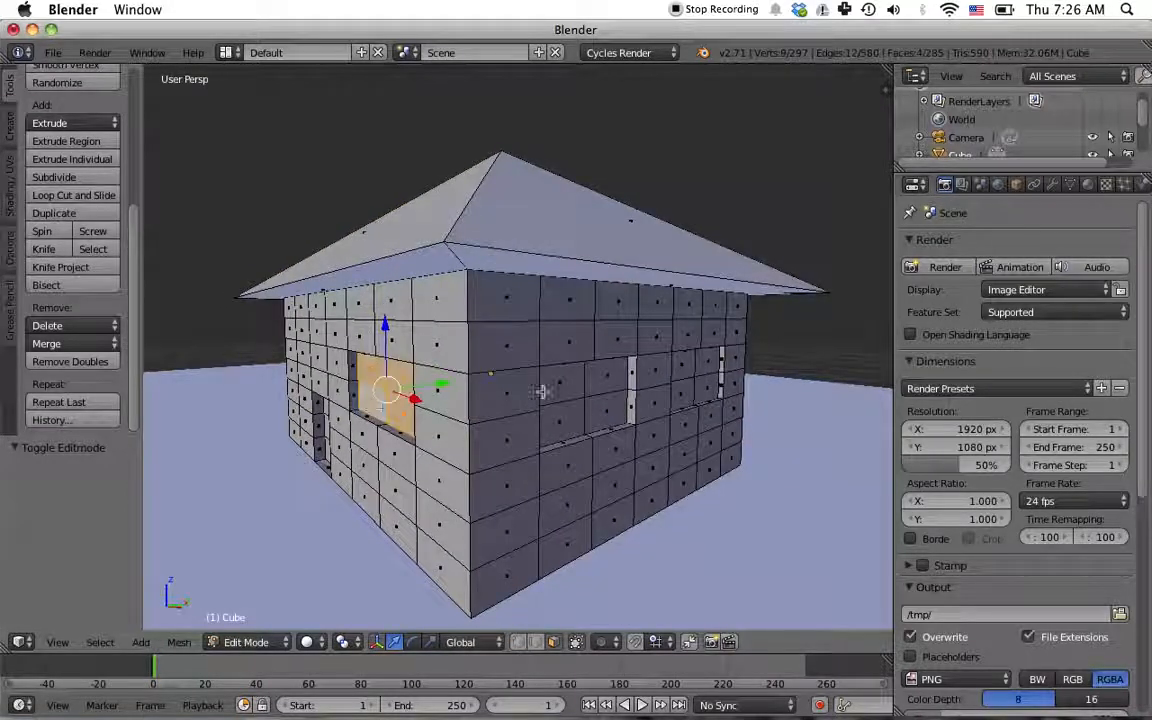
Step: Add the eight faces of the adjacent wall's two windows to the selection and assign the Windows material to all selected faces
right_click(550, 388, "shift")
right_click(603, 388, "shift")
right_click(602, 412, "shift")
right_click(563, 418, "shift")
right_click(681, 399, "shift")
right_click(694, 391, "shift")
right_click(703, 372, "shift")
right_click(681, 366, "shift")
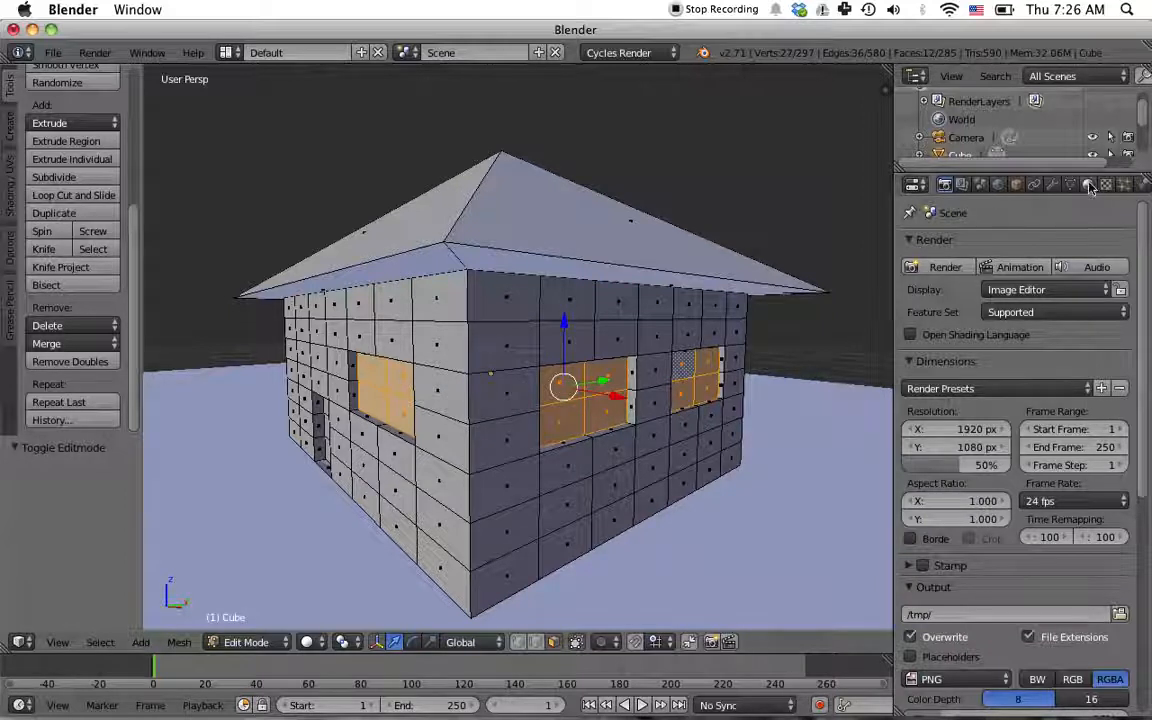
left_click(1089, 186)
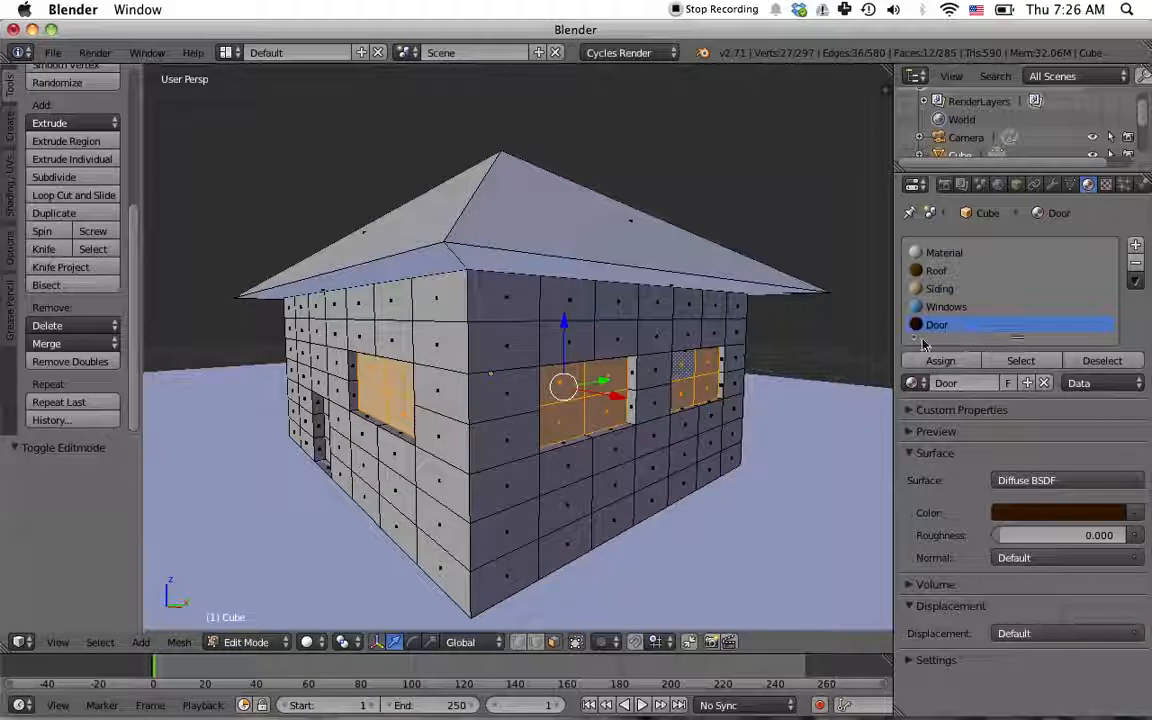
left_click(945, 306)
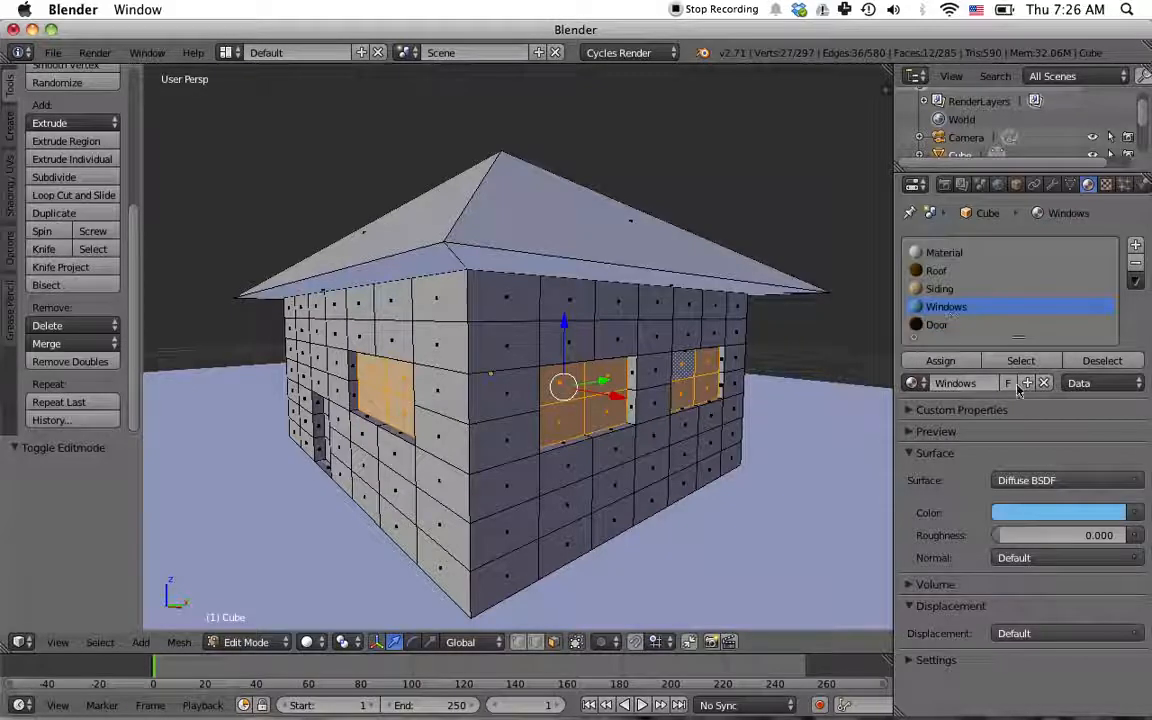
left_click(940, 360)
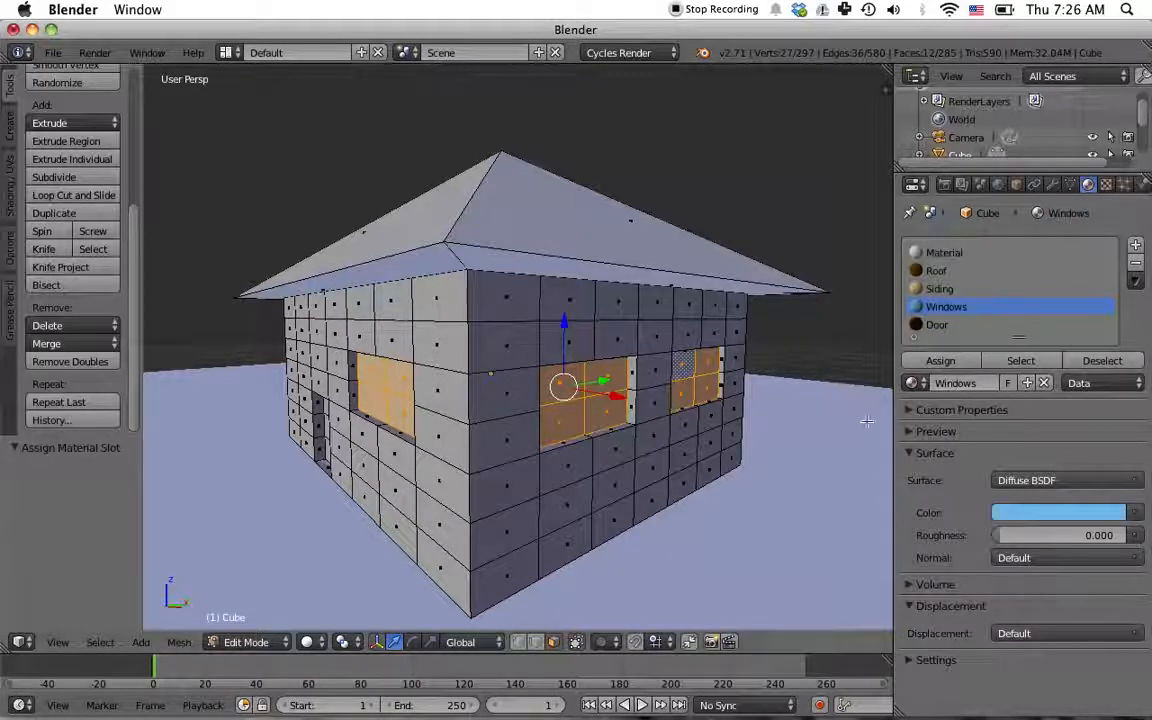
Step: Render the scene to check the window material and leave Edit Mode on the house
left_click(944, 184)
left_click(945, 267)
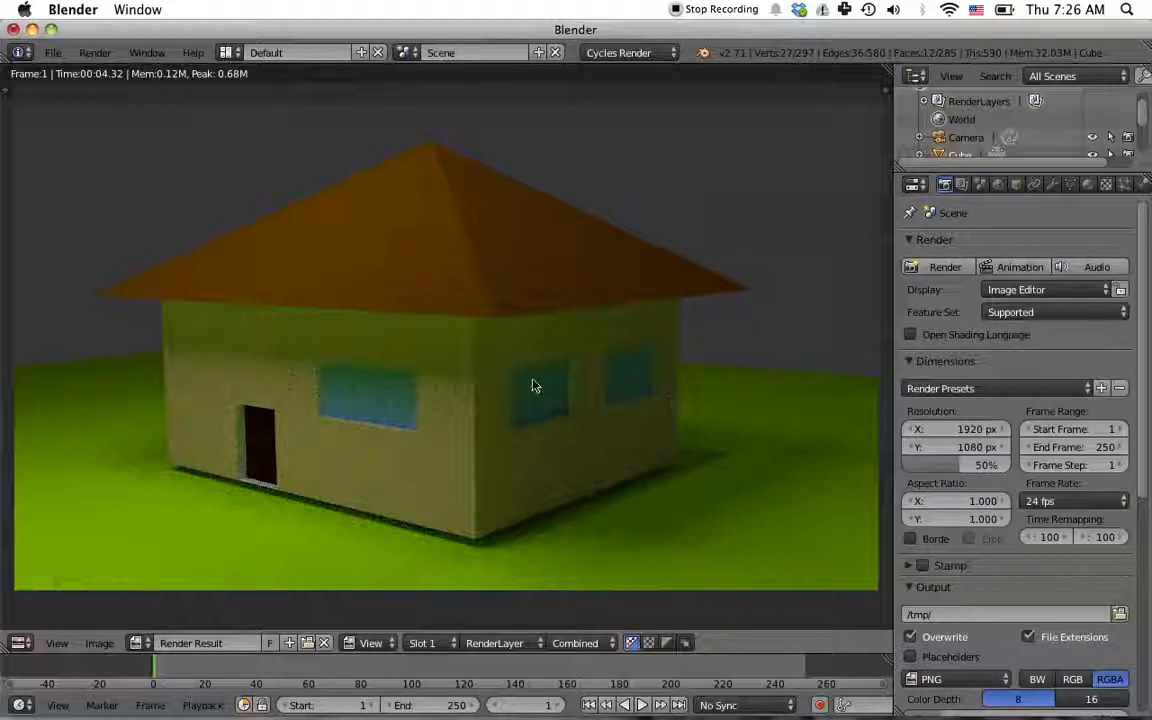
key("Escape")
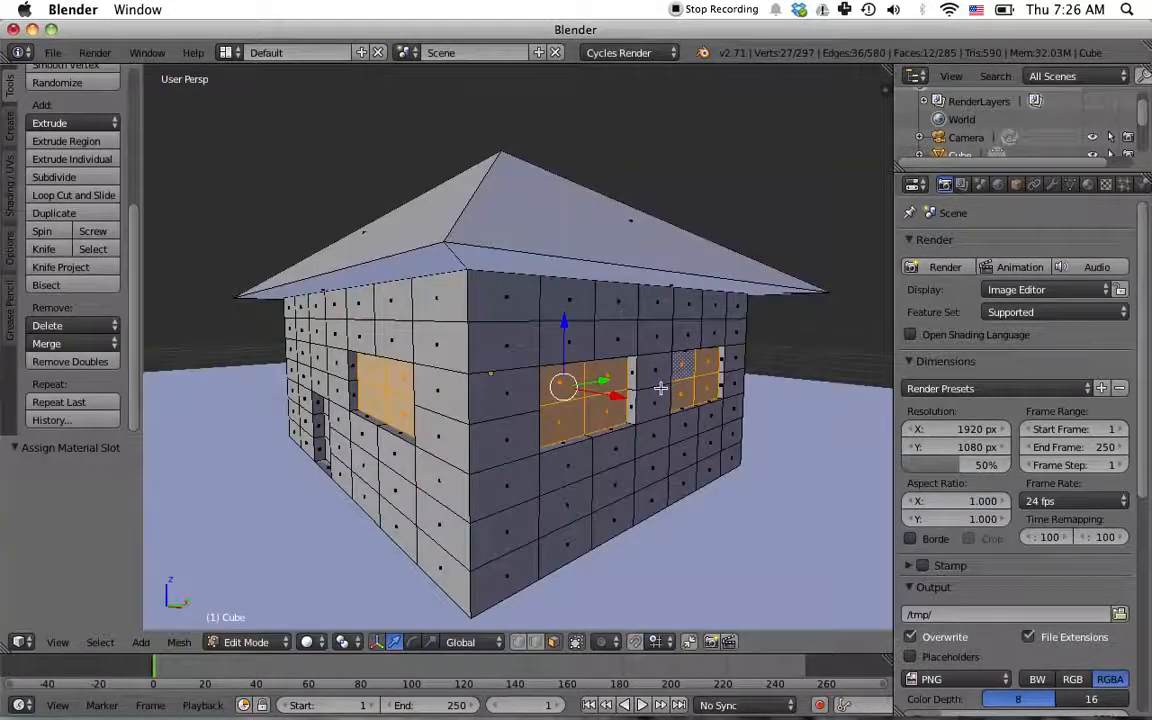
scroll(660, 388, "down", 2)
key("Tab")
scroll(620, 400, "down", 4)
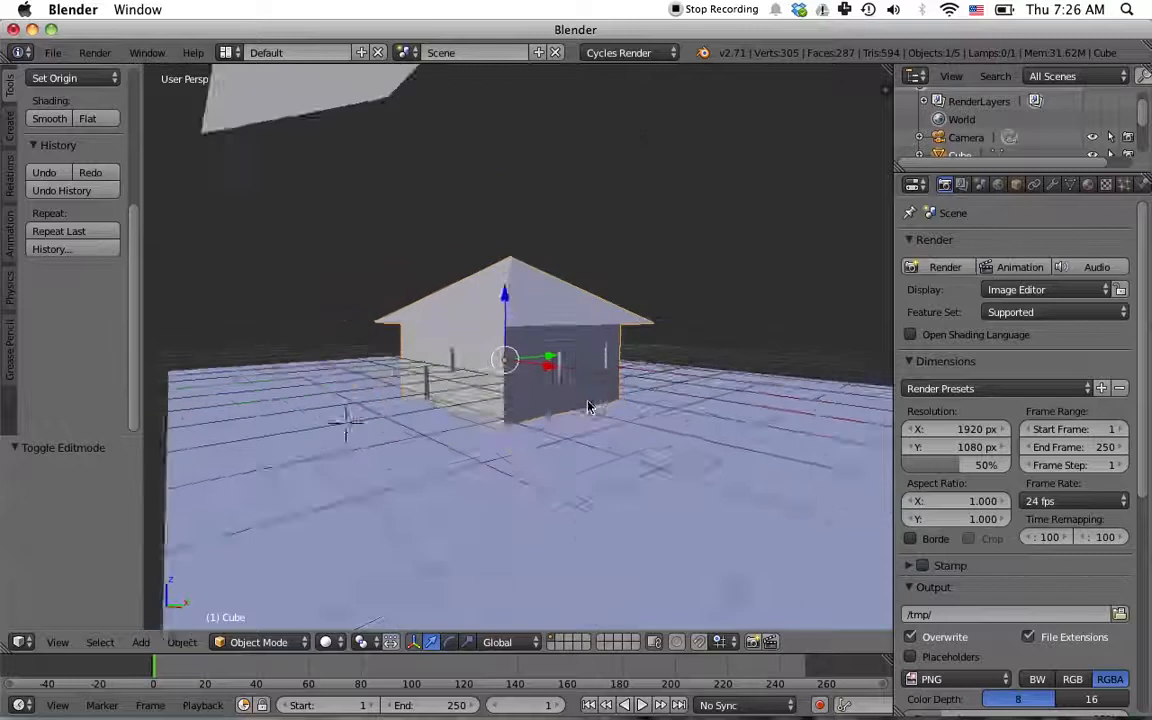
middle_click_drag(648, 291, 625, 334)
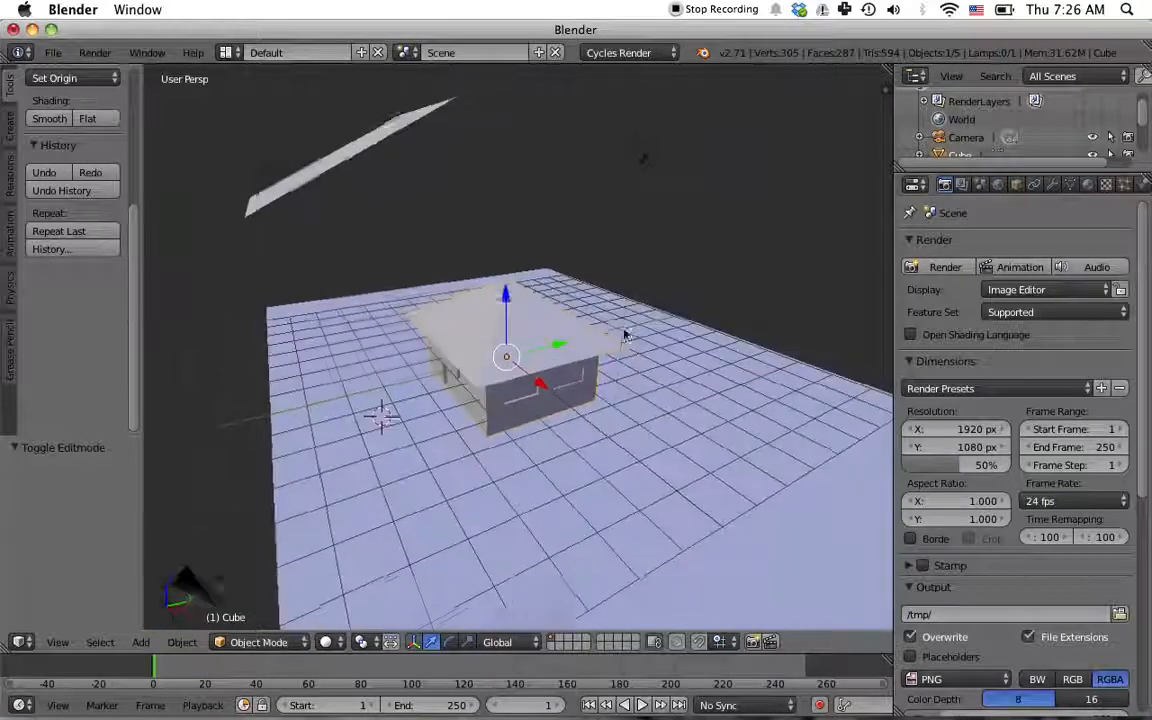
Step: Lower the emissive light plane and shift it along negative Y toward the camera side, with a final Y move of about -2.5
right_click(345, 163)
left_click_drag(403, 160, 337, 173)
middle_click_drag(363, 227, 332, 206)
left_click_drag(226, 172, 233, 230)
middle_click_drag(565, 247, 362, 215)
left_click_drag(339, 208, 226, 220)
middle_click_drag(640, 411, 864, 322)
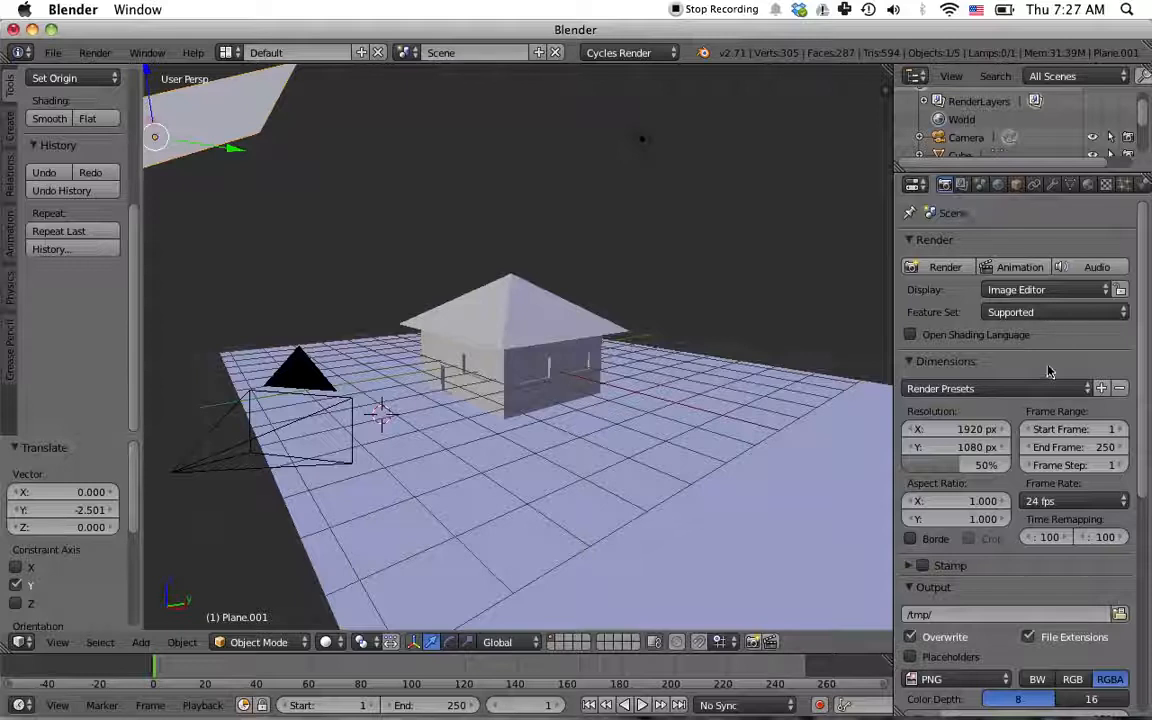
Step: Set the Cycles render samples to 50 and render the scene
scroll(1045, 370, "down", 4)
scroll(980, 400, "down", 5)
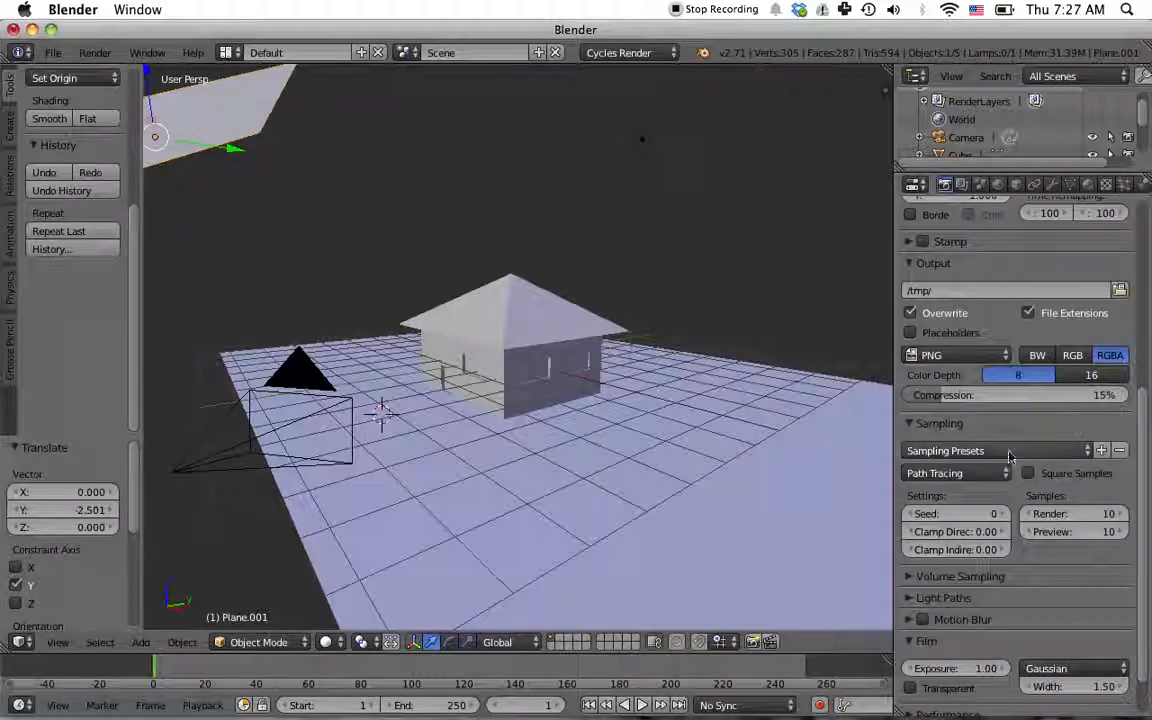
left_click(1108, 514)
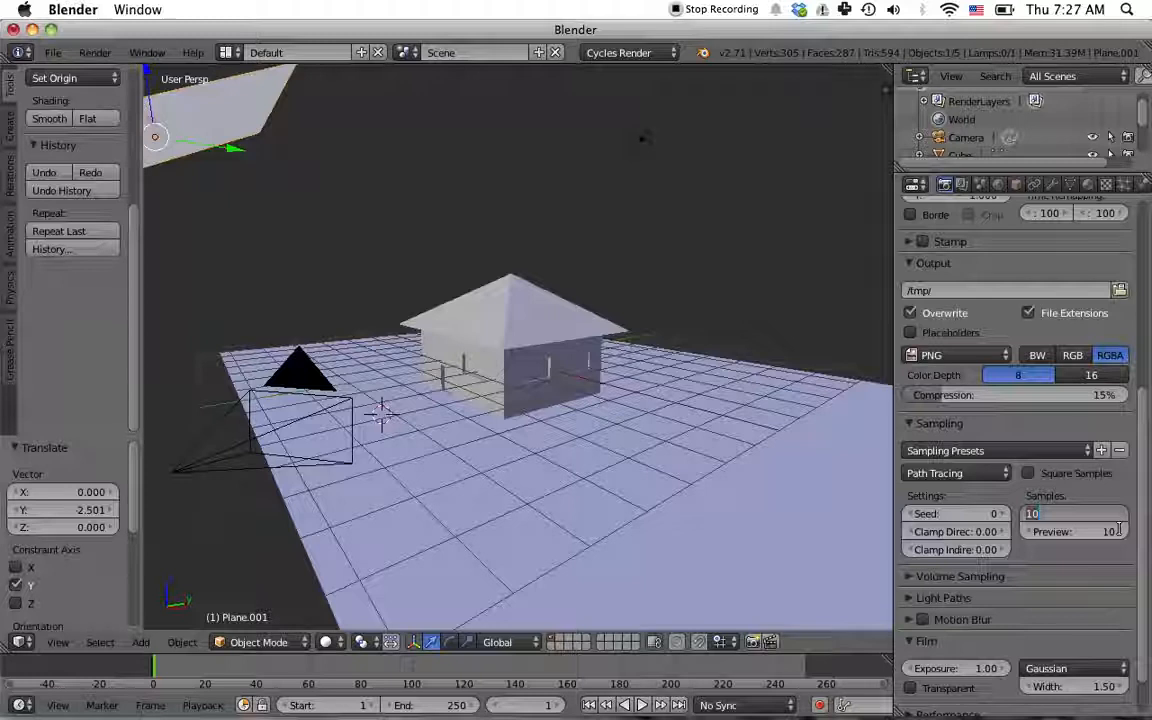
type("50")
key("Return")
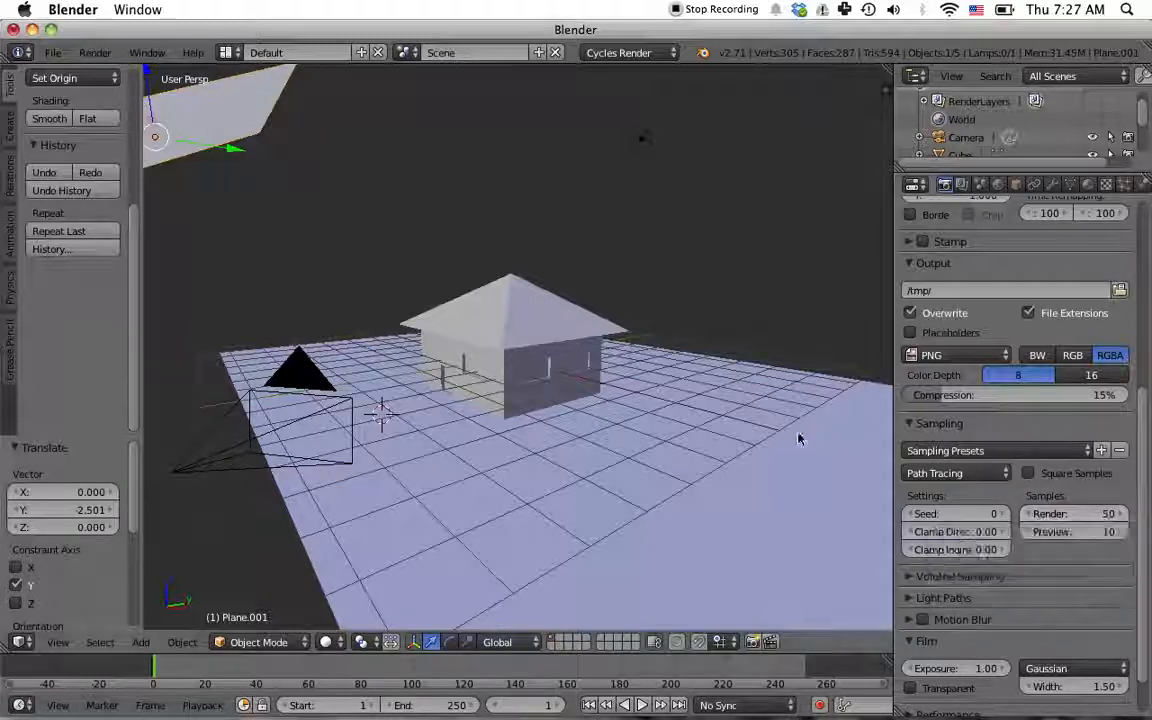
scroll(1001, 321, "up", 4)
scroll(1001, 321, "up", 5)
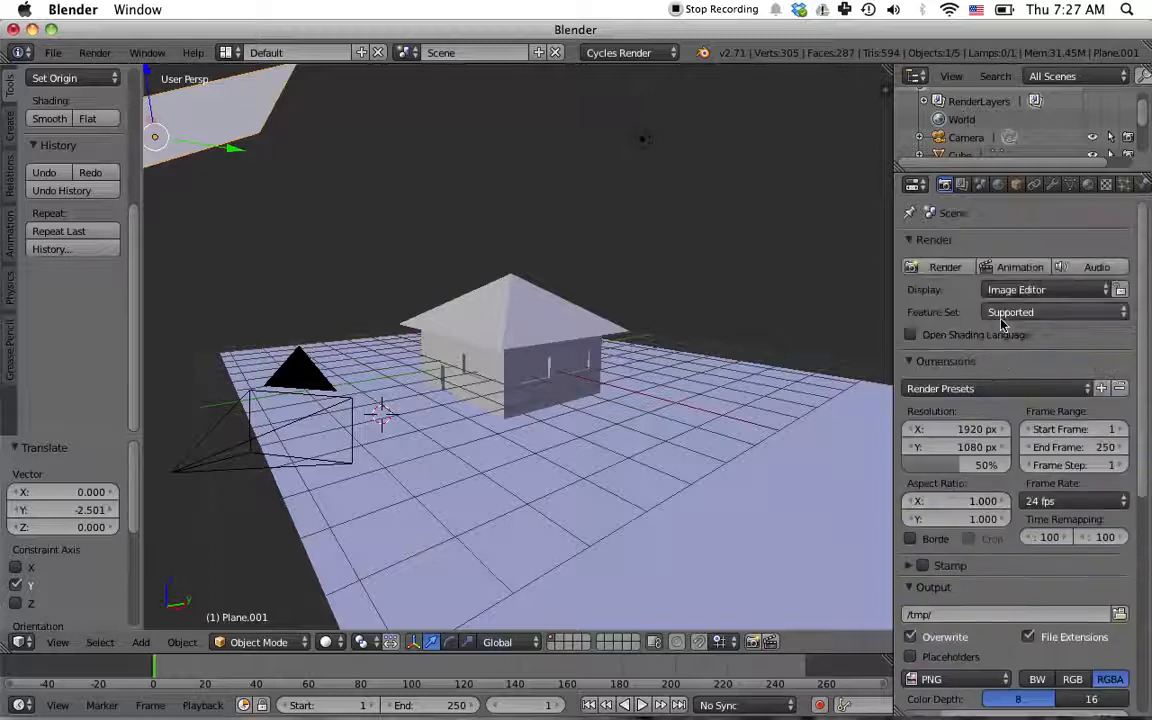
left_click(932, 268)
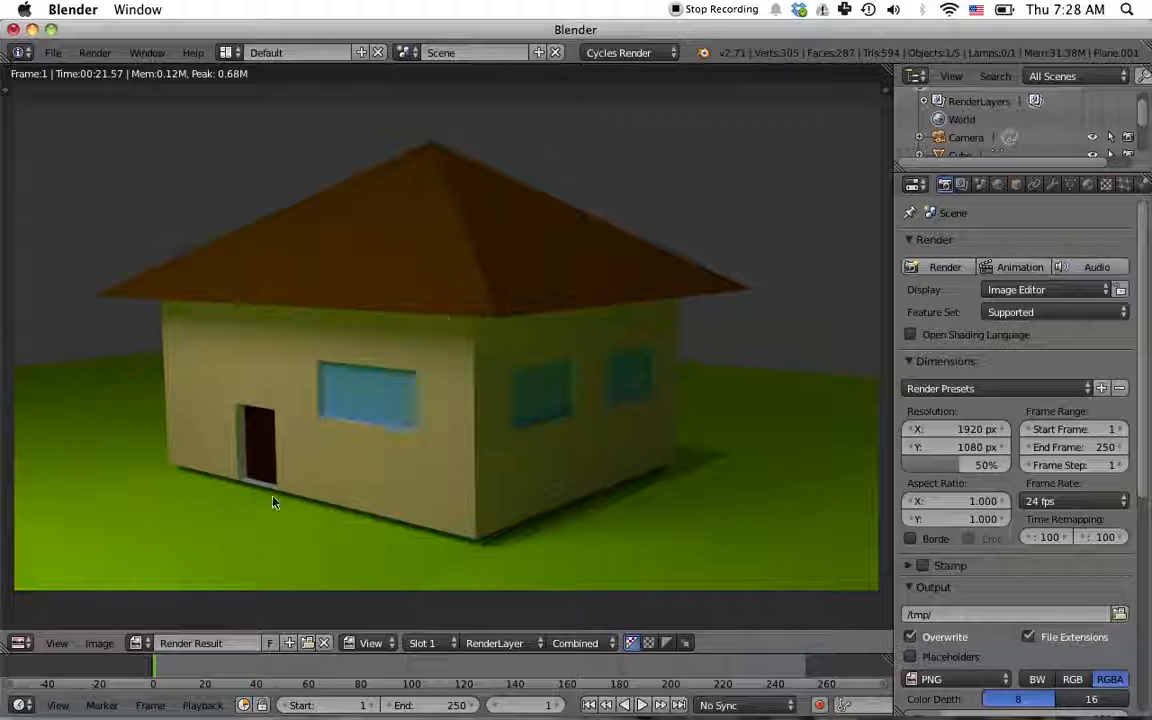
Step: Open the Save As Image browser for the rendered house, leave it without saving and close the render result
left_click(108, 643)
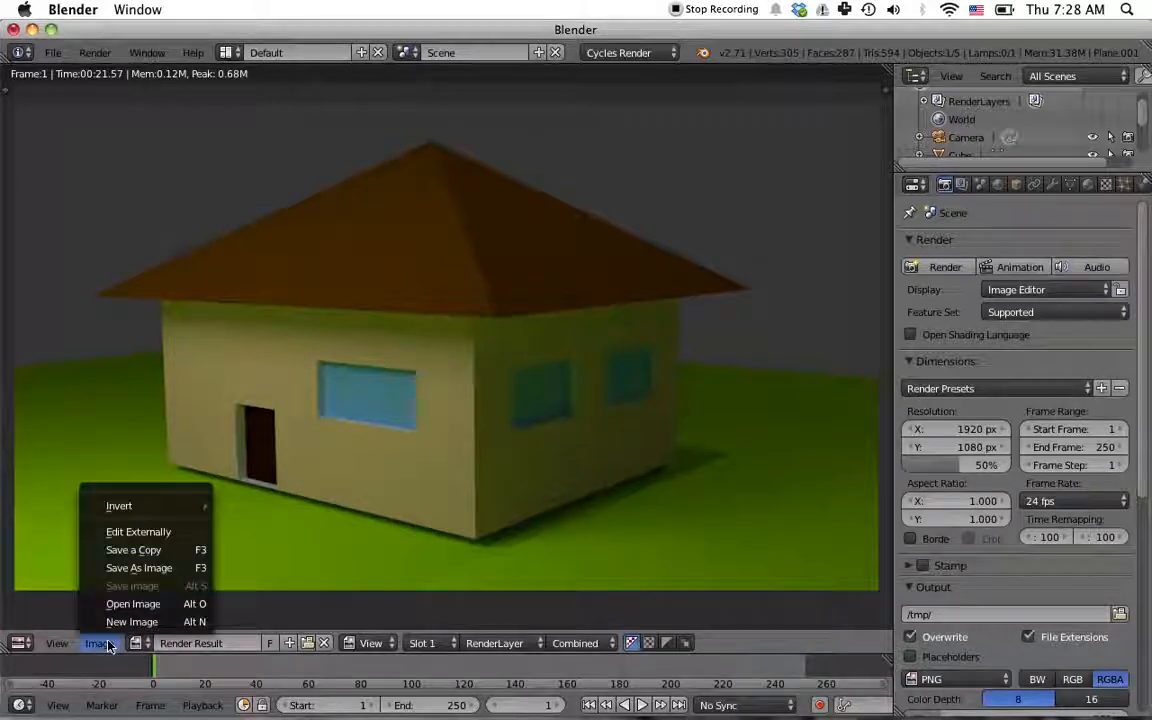
left_click(166, 569)
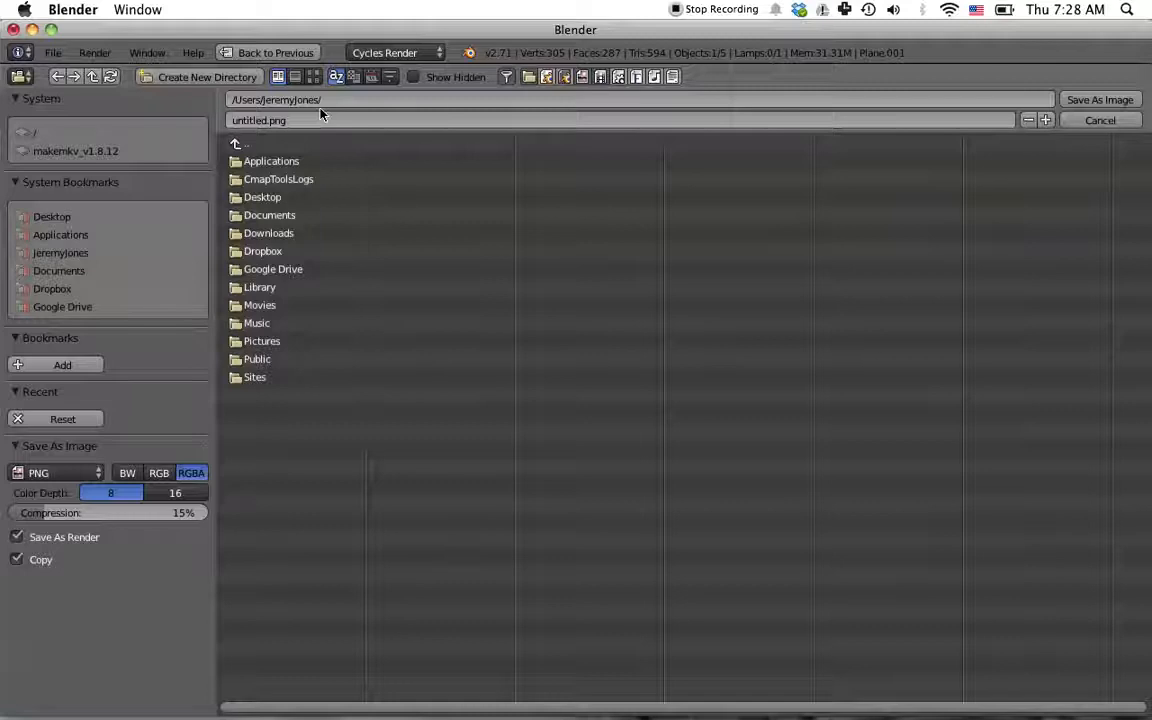
left_click(282, 58)
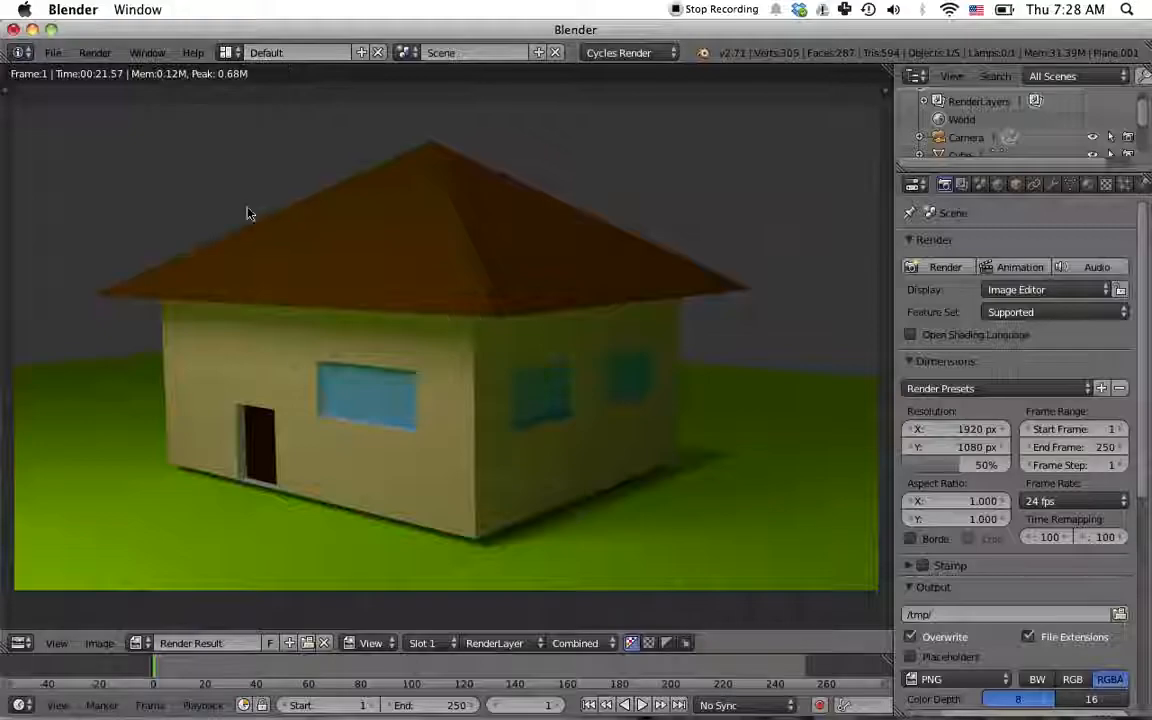
key("Escape")
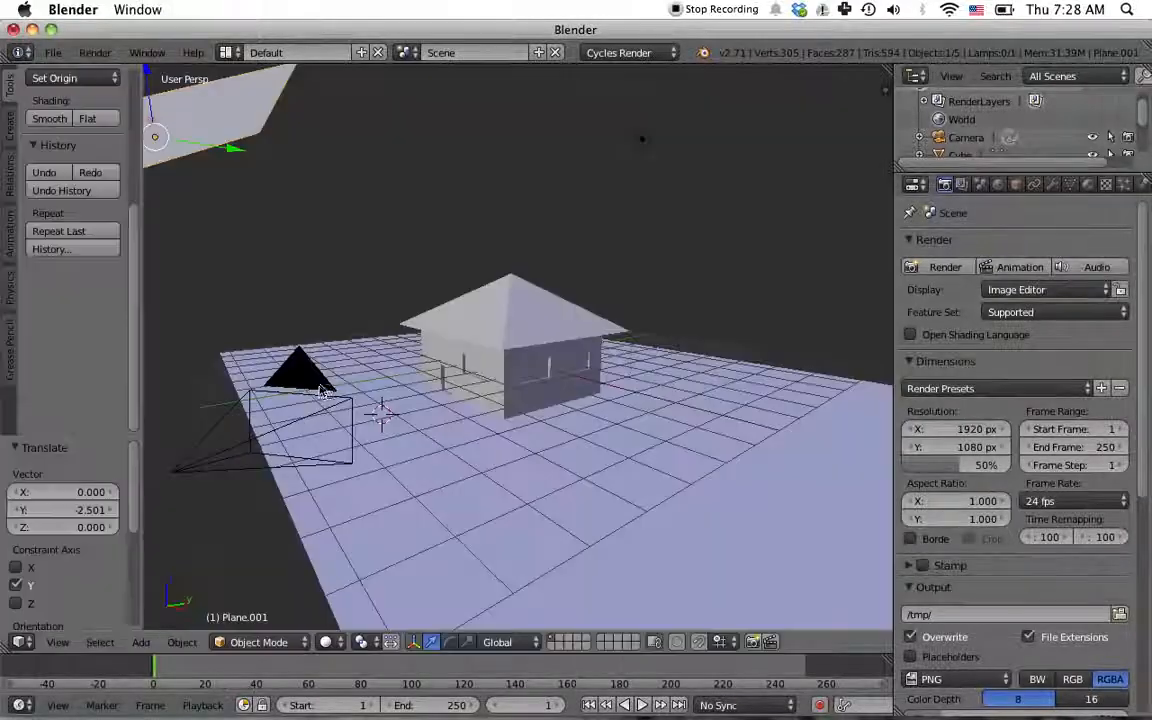